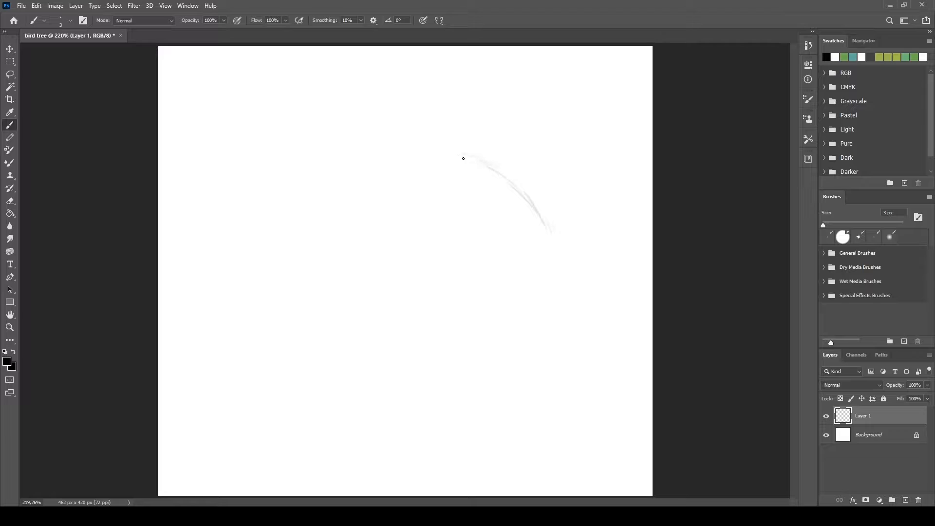
- Sketch a large, light circle in the middle of the canvas with short overlapping brush strokes
mouse_move(469, 159)
left_mouse_down()
mouse_move(394, 149)
mouse_move(312, 215)
mouse_move(343, 181)
mouse_move(317, 217)
mouse_move(303, 273)
mouse_move(348, 351)
mouse_move(318, 309)
mouse_move(340, 355)
mouse_move(356, 365)
left_mouse_up()
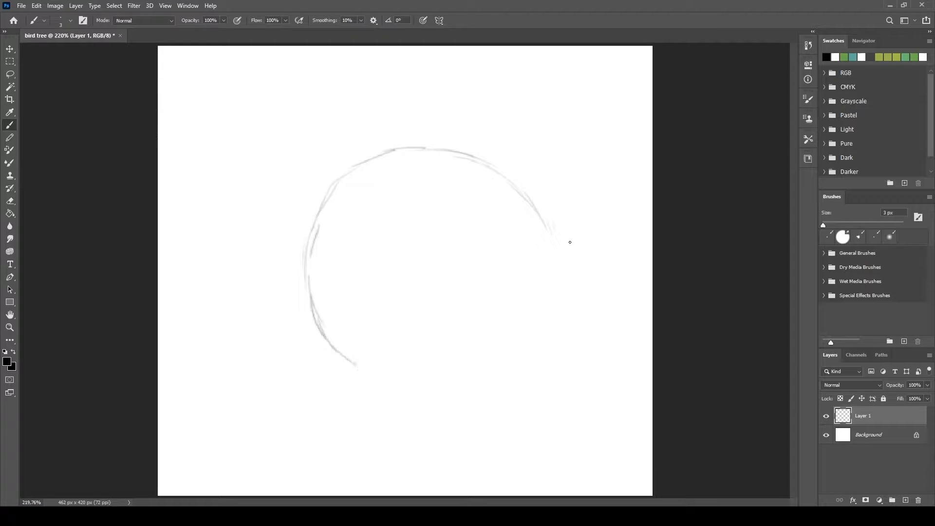
left_click_drag(541, 214, 547, 298)
left_click_drag(551, 243, 544, 315)
left_click_drag(554, 283, 531, 364)
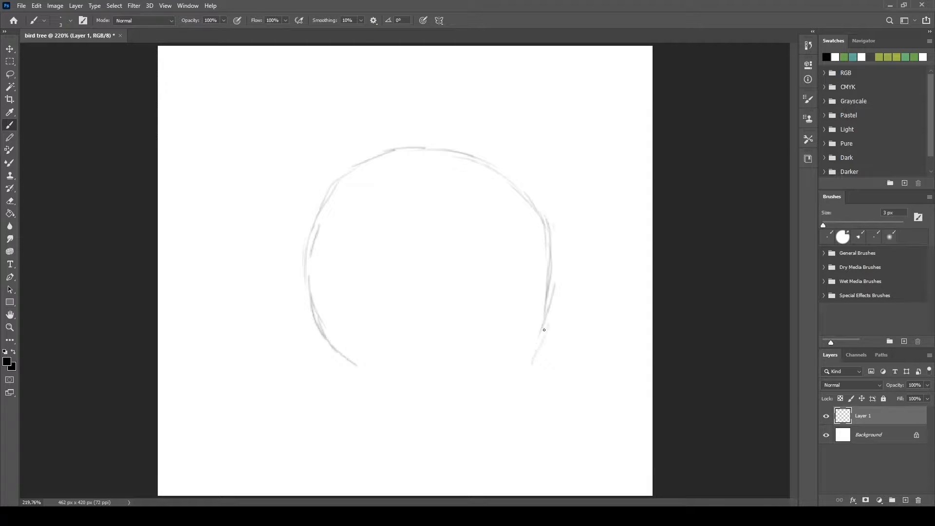
mouse_move(544, 330)
left_mouse_down()
mouse_move(486, 380)
mouse_move(528, 354)
mouse_move(498, 389)
mouse_move(508, 380)
mouse_move(395, 399)
mouse_move(434, 393)
mouse_move(340, 368)
mouse_move(335, 362)
mouse_move(371, 379)
mouse_move(335, 346)
left_mouse_up()
left_click_drag(361, 371, 311, 332)
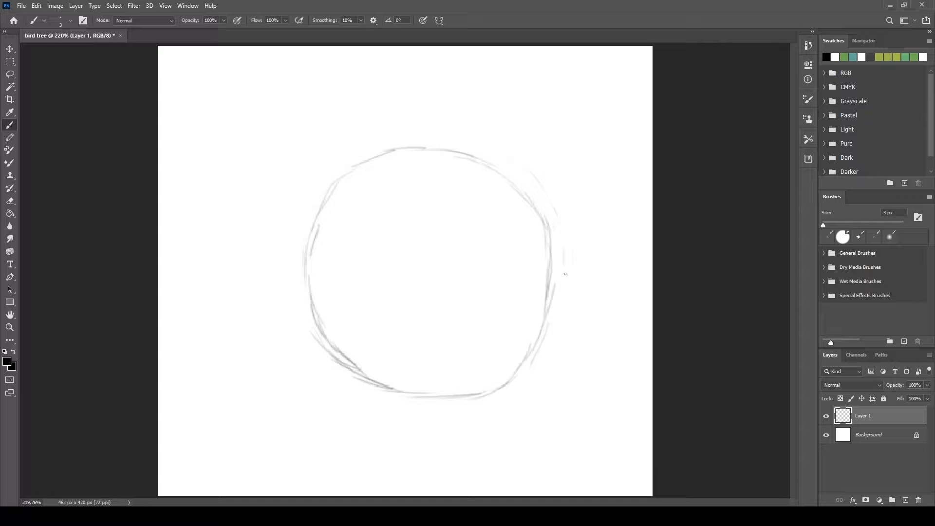
- Sketch a second, slightly larger circle around the first one to form a loose ring
mouse_move(564, 292)
left_mouse_down()
mouse_move(519, 369)
mouse_move(554, 314)
mouse_move(560, 332)
mouse_move(562, 314)
mouse_move(525, 389)
mouse_move(541, 369)
mouse_move(510, 404)
mouse_move(471, 407)
mouse_move(513, 408)
mouse_move(411, 410)
mouse_move(488, 408)
mouse_move(456, 411)
left_mouse_up()
mouse_move(380, 403)
left_mouse_down()
mouse_move(433, 410)
mouse_move(327, 376)
mouse_move(341, 378)
left_mouse_up()
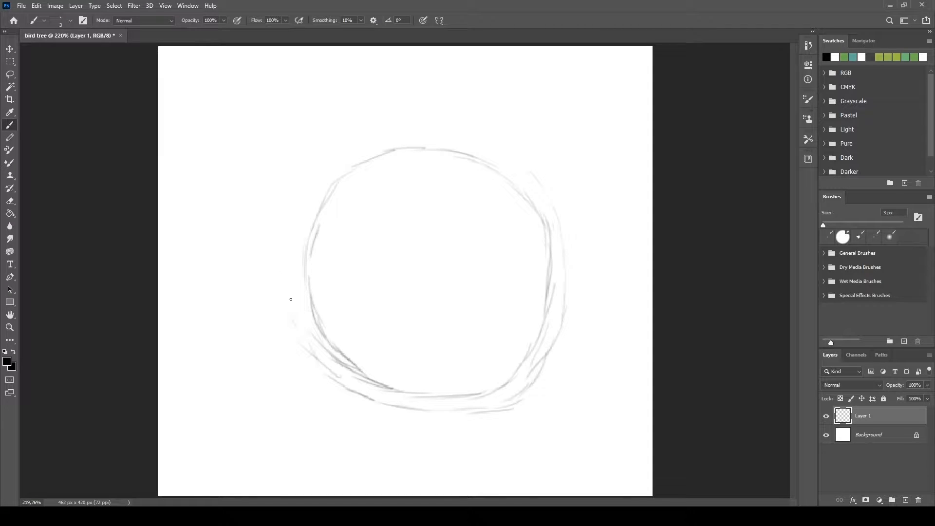
left_click_drag(291, 298, 298, 326)
left_click_drag(287, 267, 287, 297)
mouse_move(288, 235)
left_mouse_down()
mouse_move(287, 264)
mouse_move(289, 249)
left_mouse_up()
left_click_drag(302, 199, 292, 225)
mouse_move(539, 182)
left_mouse_down()
mouse_move(495, 148)
mouse_move(518, 153)
mouse_move(392, 133)
mouse_move(432, 126)
mouse_move(366, 131)
mouse_move(329, 174)
mouse_move(304, 184)
mouse_move(296, 218)
left_mouse_up()
left_click_drag(386, 397, 416, 406)
left_click_drag(505, 403, 468, 412)
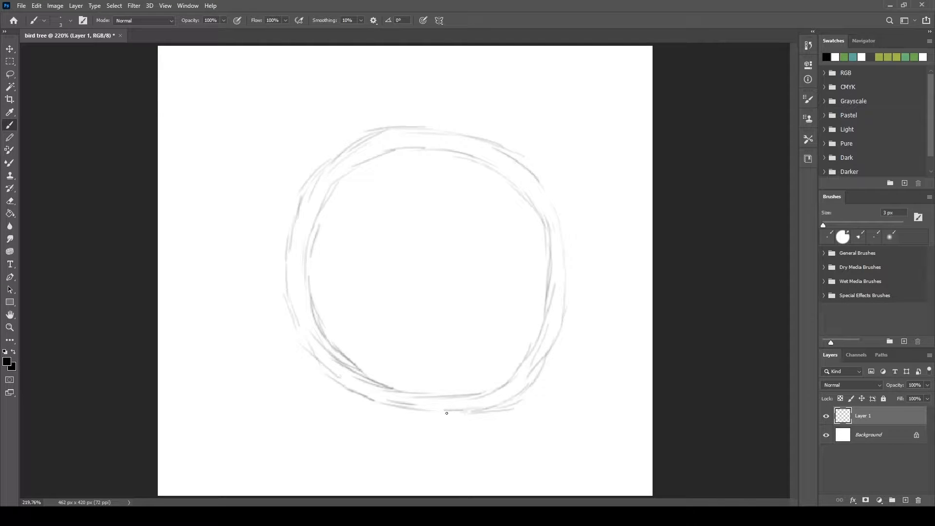
left_click_drag(545, 367, 560, 282)
mouse_move(555, 195)
left_mouse_down()
mouse_move(573, 259)
mouse_move(559, 327)
left_mouse_up()
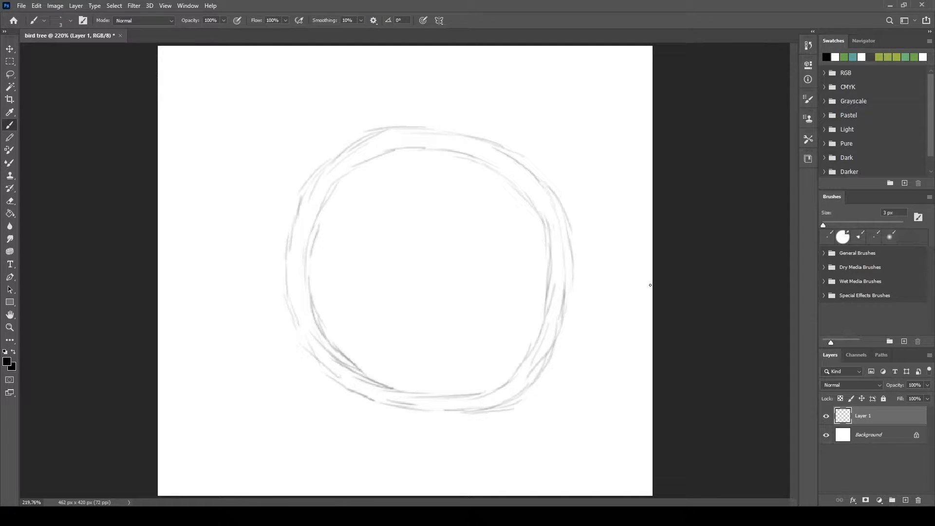
- Add a new layer and sketch a gently arched main branch across the full canvas width, thicker at its left end
left_click(905, 500)
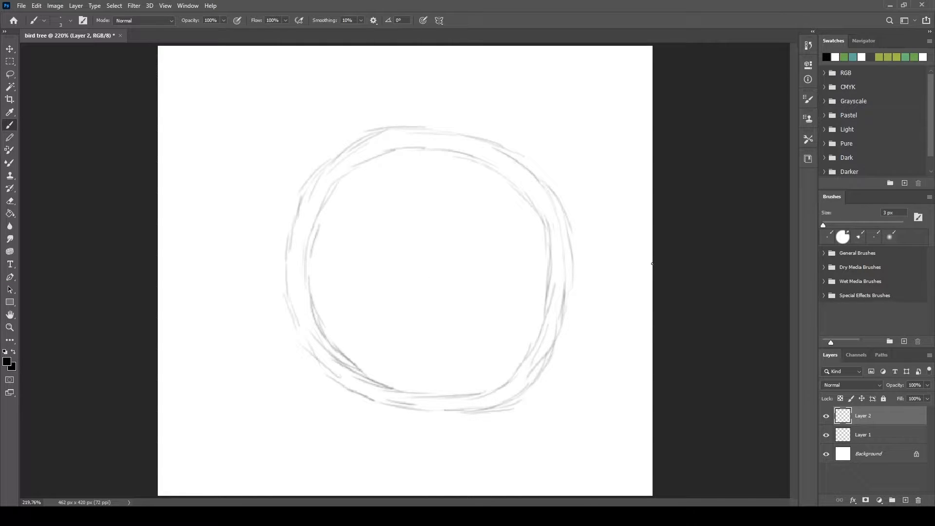
mouse_move(628, 266)
left_mouse_down()
mouse_move(653, 259)
mouse_move(581, 265)
mouse_move(571, 276)
mouse_move(583, 275)
mouse_move(562, 274)
mouse_move(589, 273)
mouse_move(459, 262)
mouse_move(507, 266)
mouse_move(383, 268)
left_mouse_up()
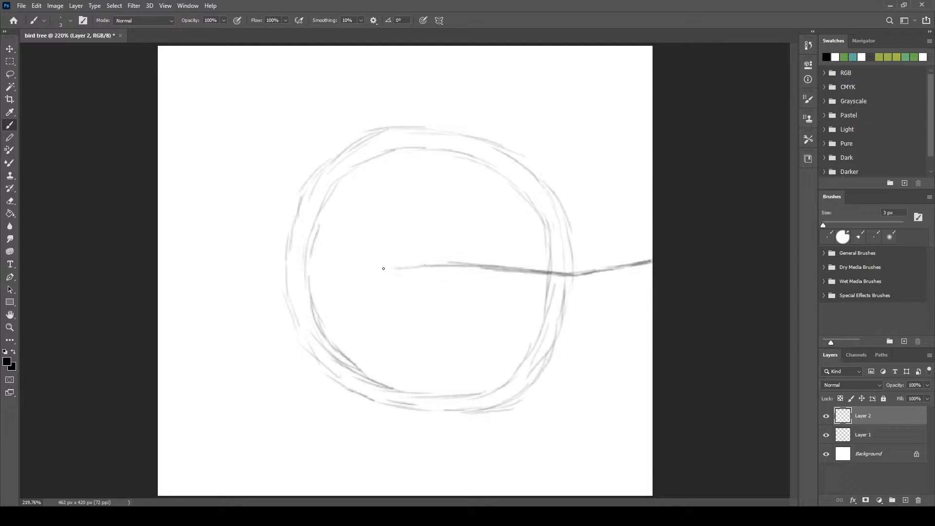
left_click_drag(491, 271, 385, 266)
left_click_drag(450, 267, 331, 277)
left_click_drag(422, 269, 271, 285)
left_click_drag(342, 274, 219, 291)
mouse_move(299, 278)
left_mouse_down()
mouse_move(246, 279)
mouse_move(173, 305)
left_mouse_up()
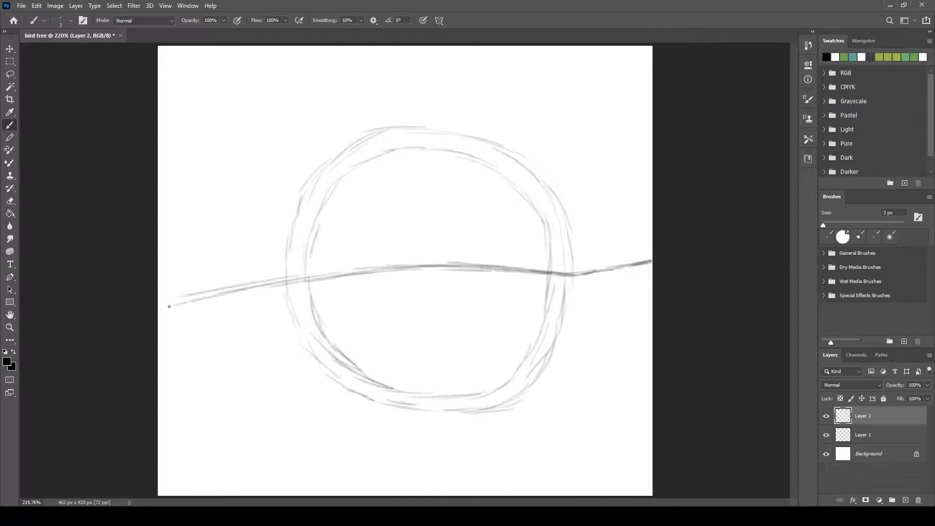
left_click_drag(235, 294, 161, 303)
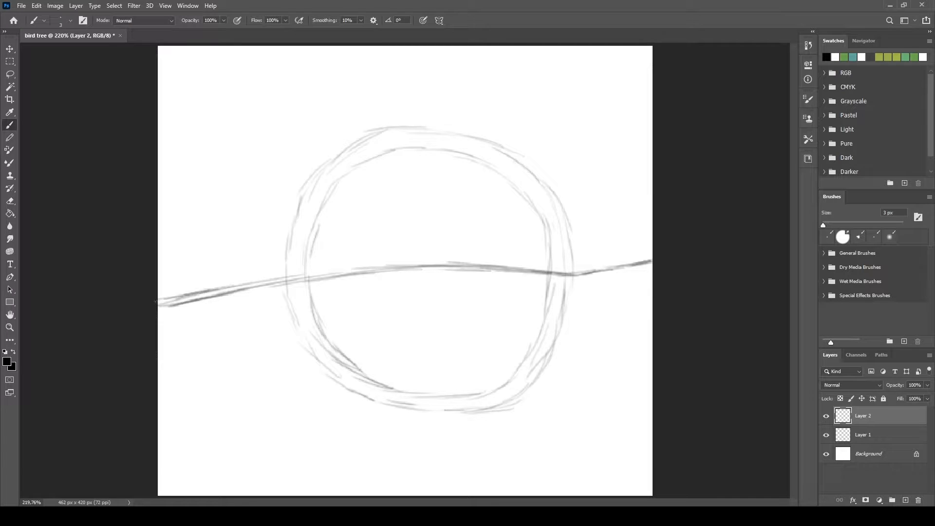
mouse_move(275, 280)
left_mouse_down()
mouse_move(159, 302)
mouse_move(175, 296)
left_mouse_up()
mouse_move(320, 269)
left_mouse_down()
mouse_move(249, 281)
mouse_move(390, 267)
left_mouse_up()
mouse_move(329, 268)
left_mouse_down()
mouse_move(421, 264)
mouse_move(386, 265)
left_mouse_up()
mouse_move(376, 262)
left_mouse_down()
mouse_move(461, 260)
mouse_move(254, 287)
mouse_move(159, 312)
mouse_move(243, 297)
left_mouse_up()
- Sketch a side twig with small buds curving down below the main branch, and darken the main branch's left underside
mouse_move(235, 294)
left_mouse_down()
mouse_move(301, 337)
mouse_move(340, 346)
left_mouse_up()
left_click_drag(287, 332, 332, 348)
left_click_drag(298, 336, 368, 354)
mouse_move(322, 343)
left_mouse_down()
mouse_move(427, 366)
mouse_move(311, 342)
mouse_move(324, 345)
mouse_move(229, 299)
mouse_move(320, 341)
mouse_move(310, 342)
mouse_move(379, 356)
left_mouse_up()
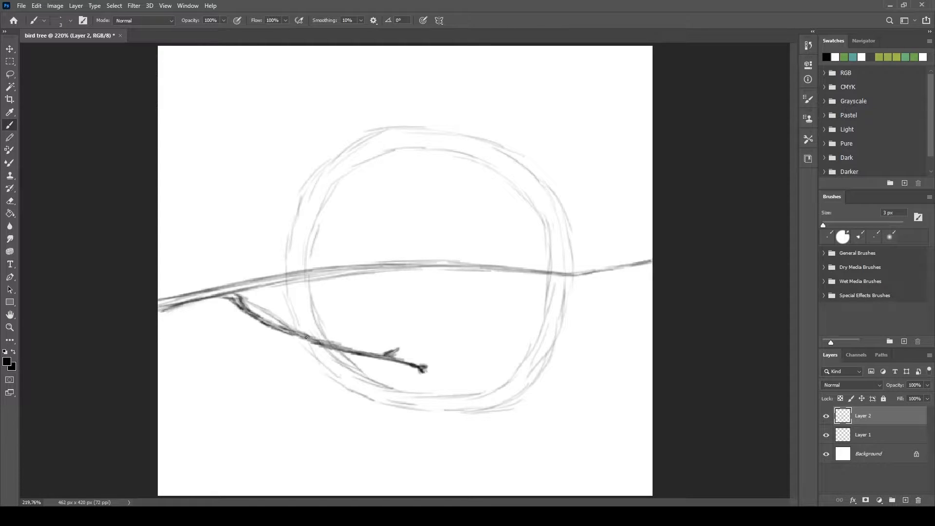
left_click_drag(306, 329, 302, 333)
left_click_drag(254, 312, 262, 319)
left_click_drag(410, 370, 402, 365)
left_click_drag(385, 359, 291, 333)
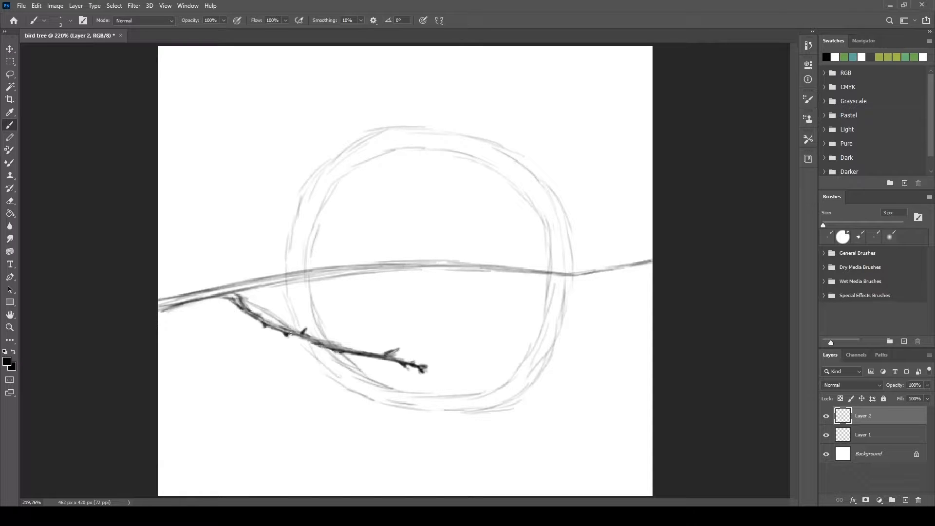
mouse_move(239, 305)
left_mouse_down()
mouse_move(225, 296)
mouse_move(162, 311)
mouse_move(184, 294)
mouse_move(159, 305)
mouse_move(313, 273)
left_mouse_up()
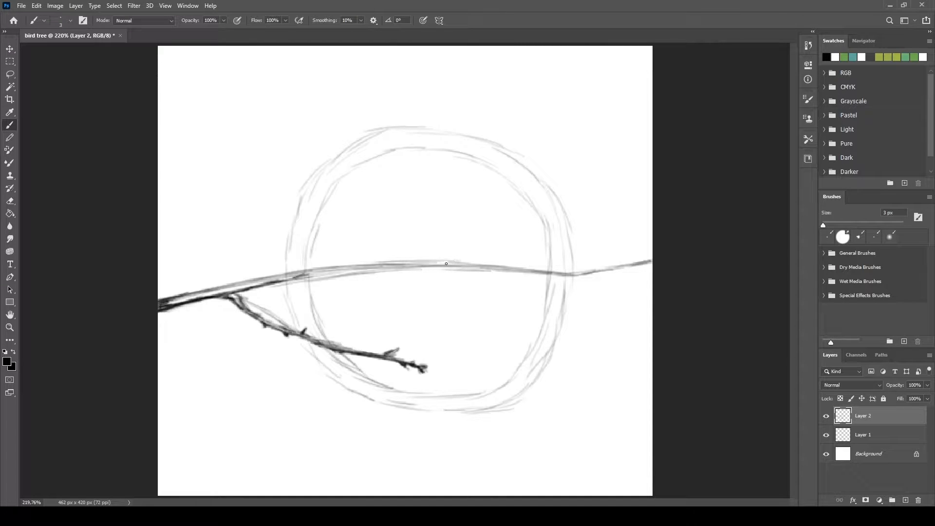
- Sketch two birds facing each other on the branch inside the circle, and darken the branch beneath them
mouse_move(443, 260)
left_mouse_down()
mouse_move(431, 265)
mouse_move(413, 228)
mouse_move(423, 210)
mouse_move(419, 251)
mouse_move(506, 268)
mouse_move(420, 189)
mouse_move(410, 195)
mouse_move(411, 236)
mouse_move(434, 260)
left_mouse_up()
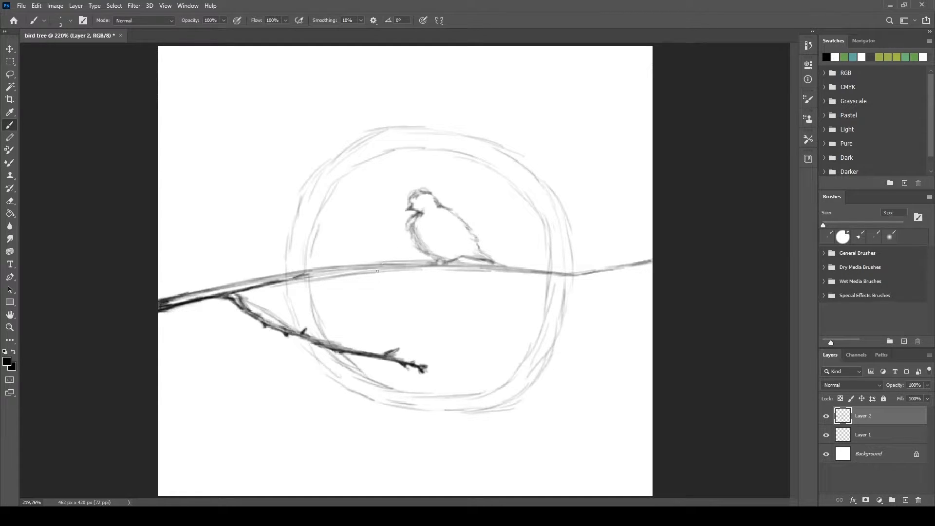
mouse_move(382, 244)
left_mouse_down()
mouse_move(395, 228)
mouse_move(379, 260)
mouse_move(392, 212)
mouse_move(400, 229)
mouse_move(387, 210)
mouse_move(395, 207)
left_mouse_up()
mouse_move(396, 203)
left_mouse_down()
mouse_move(398, 188)
mouse_move(369, 187)
mouse_move(333, 257)
mouse_move(298, 260)
mouse_move(384, 255)
mouse_move(376, 258)
mouse_move(397, 225)
mouse_move(394, 234)
mouse_move(392, 217)
left_mouse_up()
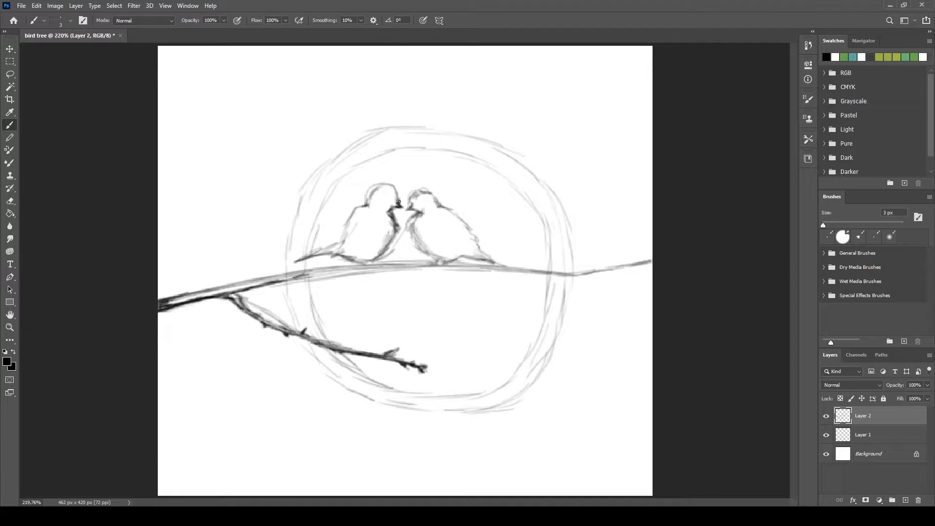
mouse_move(342, 240)
left_mouse_down()
mouse_move(338, 249)
mouse_move(348, 229)
left_mouse_up()
mouse_move(369, 264)
left_mouse_down()
mouse_move(358, 264)
mouse_move(487, 267)
mouse_move(465, 270)
left_mouse_up()
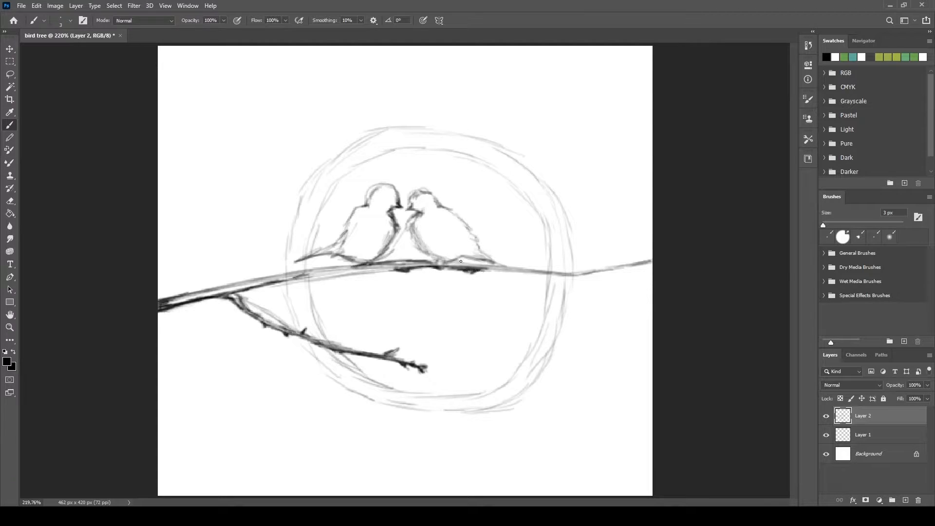
- Sketch forked twigs rising from the right part of the main branch, and darken that end of the branch with small knots
mouse_move(462, 255)
left_mouse_down()
mouse_move(498, 264)
mouse_move(475, 242)
mouse_move(497, 274)
mouse_move(486, 270)
mouse_move(576, 278)
mouse_move(530, 270)
mouse_move(552, 238)
left_mouse_up()
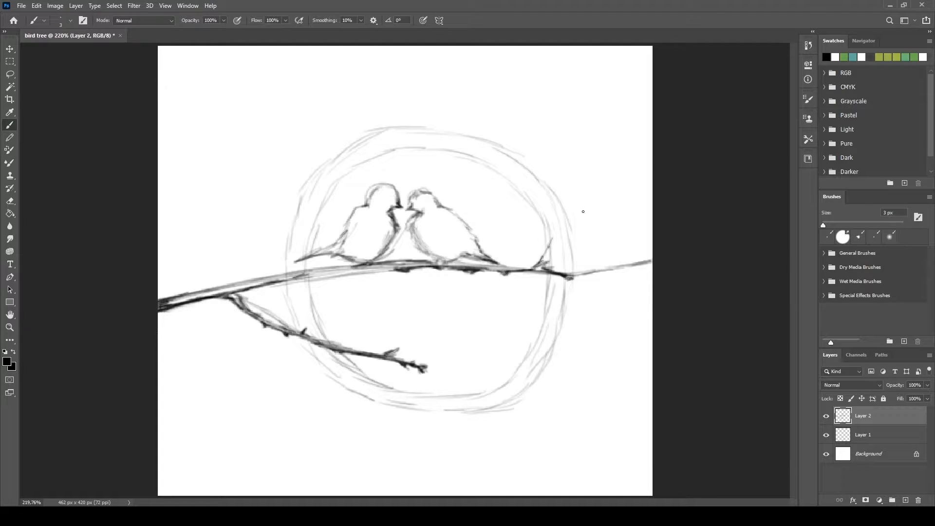
mouse_move(542, 256)
left_mouse_down()
mouse_move(640, 138)
mouse_move(602, 200)
mouse_move(654, 236)
mouse_move(589, 202)
mouse_move(604, 219)
mouse_move(596, 213)
mouse_move(615, 216)
mouse_move(646, 193)
mouse_move(610, 217)
mouse_move(569, 212)
mouse_move(541, 264)
mouse_move(562, 241)
left_mouse_up()
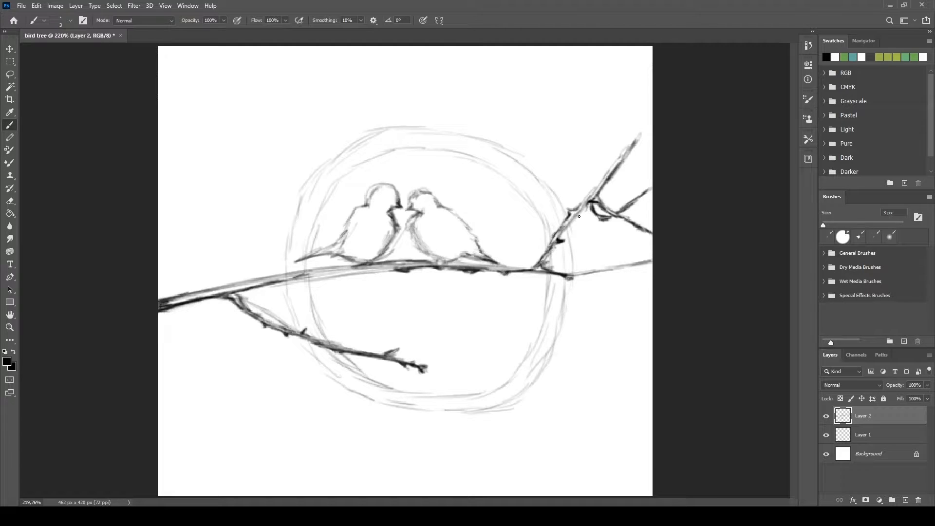
mouse_move(566, 220)
left_mouse_down()
mouse_move(555, 168)
mouse_move(563, 202)
mouse_move(558, 157)
mouse_move(573, 129)
left_mouse_up()
mouse_move(560, 161)
left_mouse_down()
mouse_move(580, 114)
mouse_move(554, 170)
mouse_move(565, 215)
mouse_move(555, 184)
mouse_move(559, 201)
mouse_move(557, 179)
left_mouse_up()
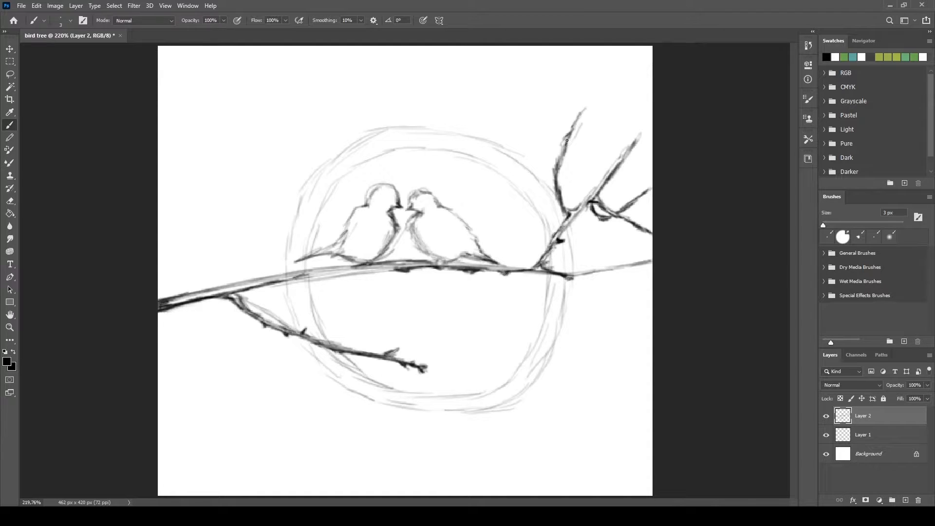
left_click_drag(567, 140, 556, 185)
mouse_move(626, 154)
left_mouse_down()
mouse_move(621, 166)
mouse_move(636, 137)
mouse_move(672, 115)
left_mouse_up()
mouse_move(535, 266)
left_mouse_down()
mouse_move(520, 267)
mouse_move(543, 267)
mouse_move(516, 267)
mouse_move(539, 263)
mouse_move(537, 255)
mouse_move(569, 274)
mouse_move(612, 274)
mouse_move(652, 262)
mouse_move(635, 264)
mouse_move(649, 248)
mouse_move(635, 263)
mouse_move(652, 261)
mouse_move(647, 250)
left_mouse_up()
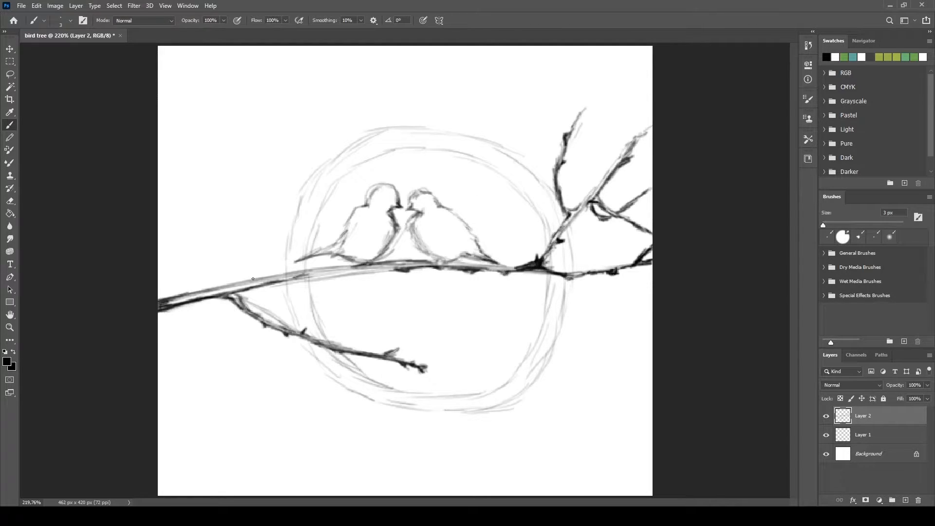
left_click_drag(271, 271, 275, 254)
- Scale the circle sketch on Layer 1 to 128.69% and shift it slightly upward around the birds
left_click(860, 453)
left_click(864, 434)
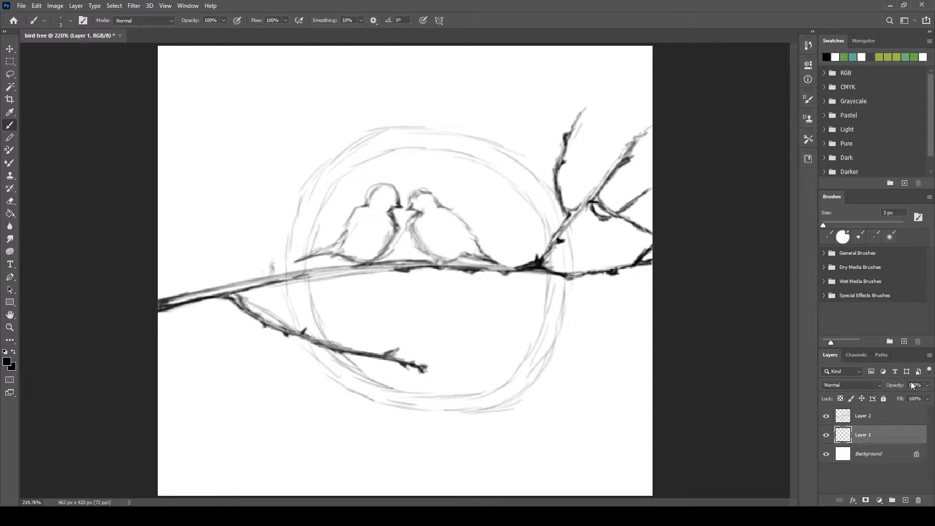
key("ctrl+t")
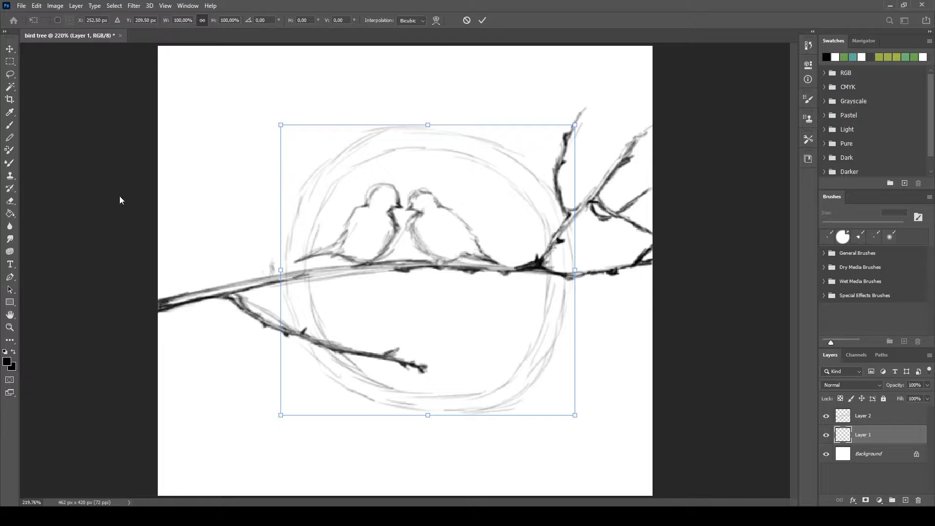
left_click_drag(282, 122, 177, 63)
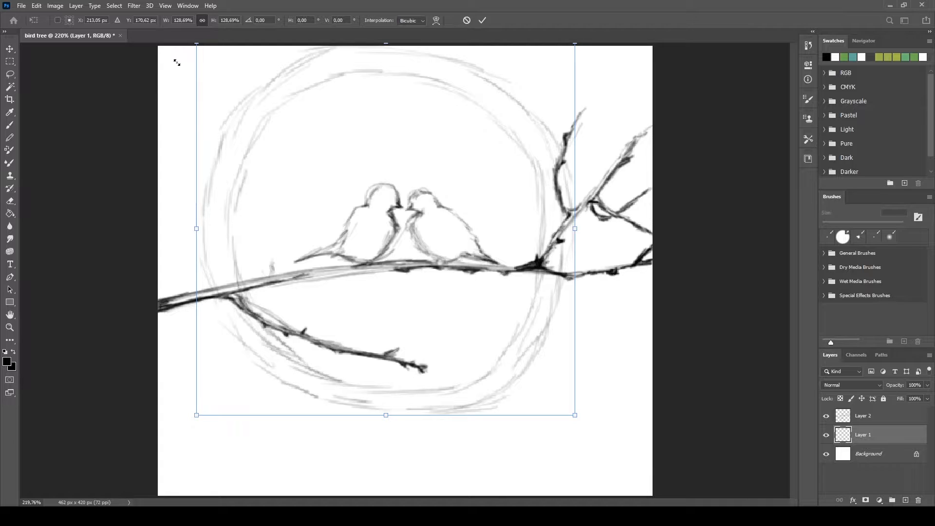
mouse_move(271, 205)
left_mouse_down()
mouse_move(279, 199)
mouse_move(272, 199)
mouse_move(282, 208)
left_mouse_up()
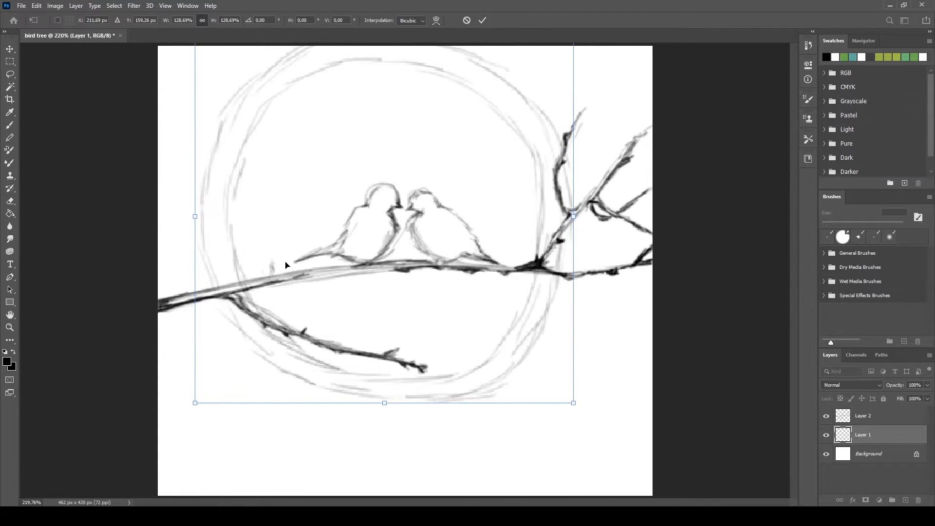
key("b")
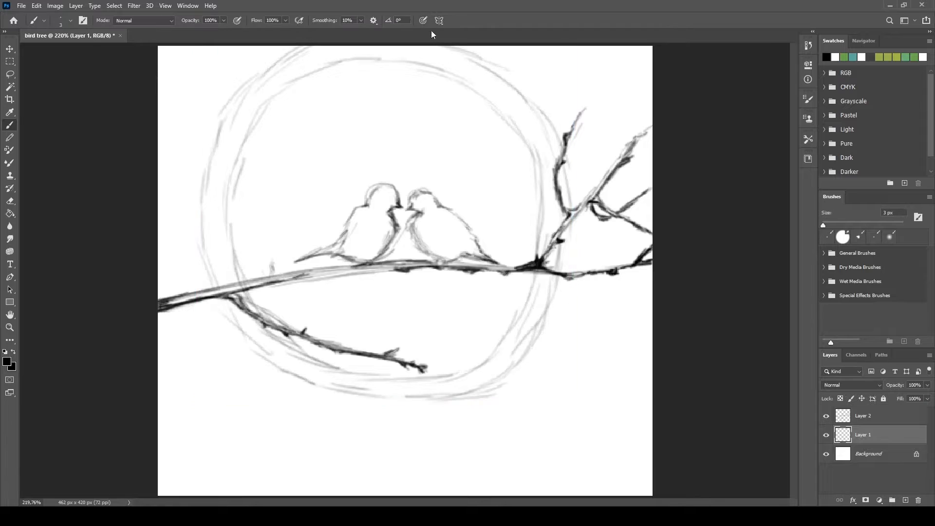
- Unlock the Background layer and extend the canvas upward with the Crop tool to 462 x 496 px
key("ctrl+plus")
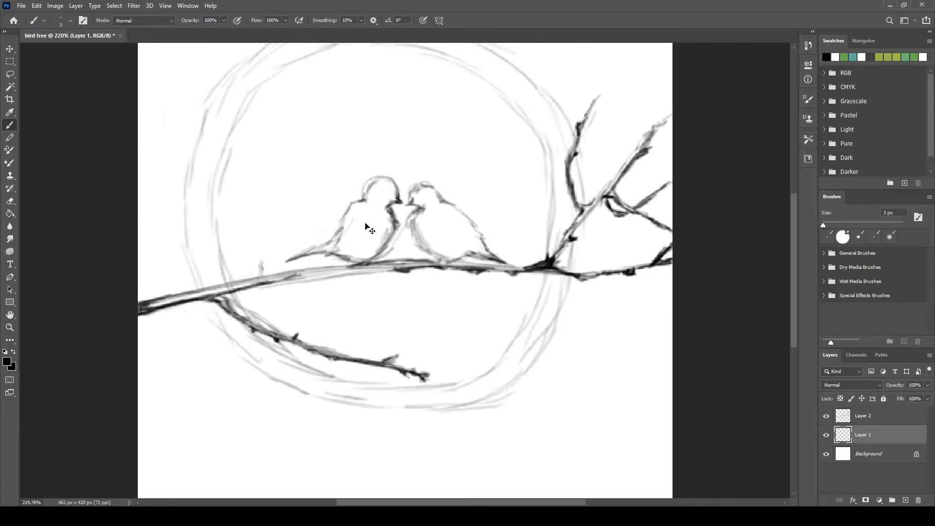
key("ctrl+minus")
key("ctrl+minus")
key("ctrl+plus")
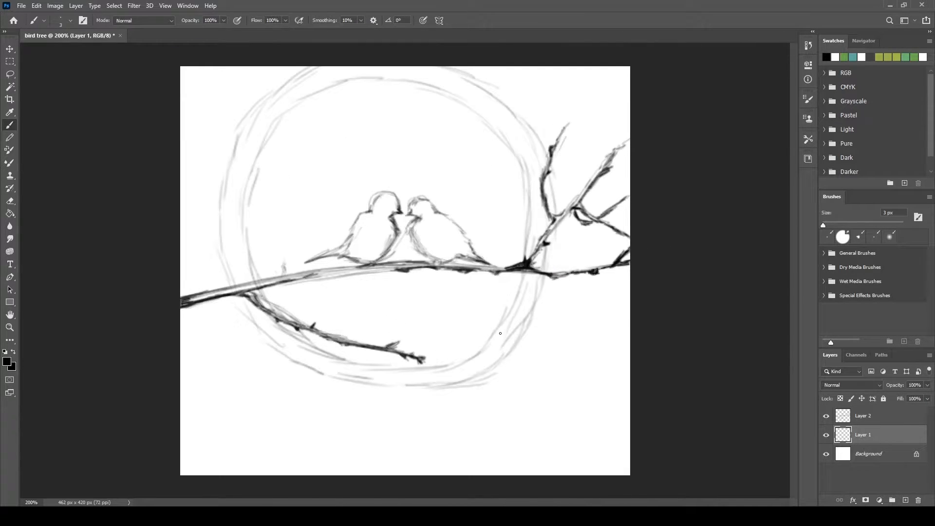
key("alt+bracketleft")
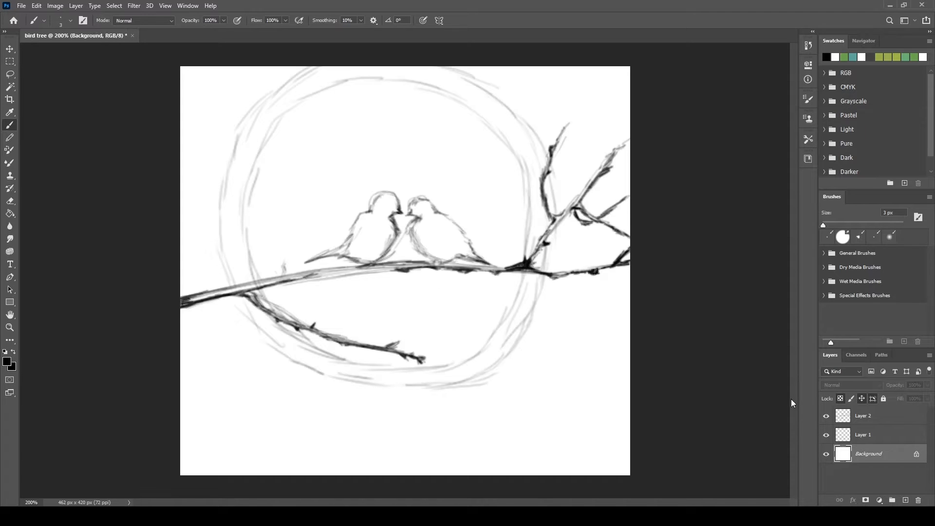
left_click(916, 454)
left_click(9, 98)
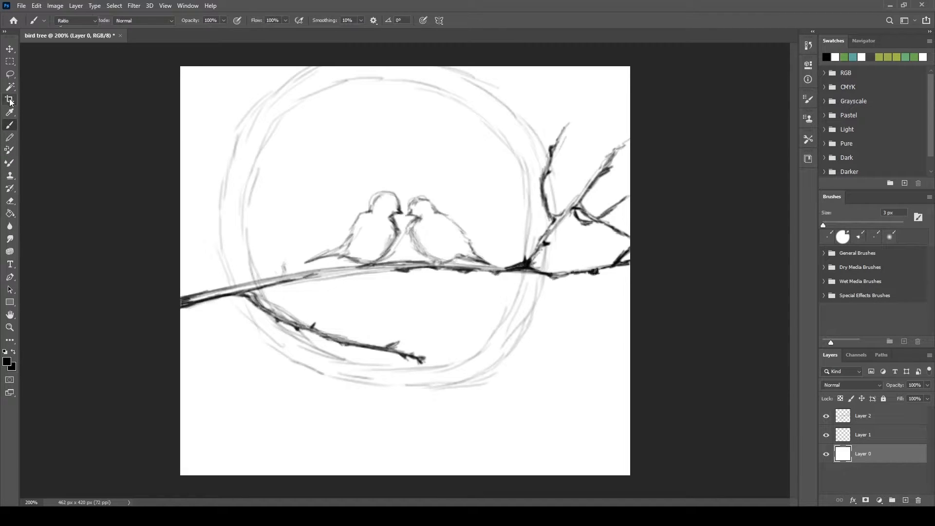
key("ctrl+minus")
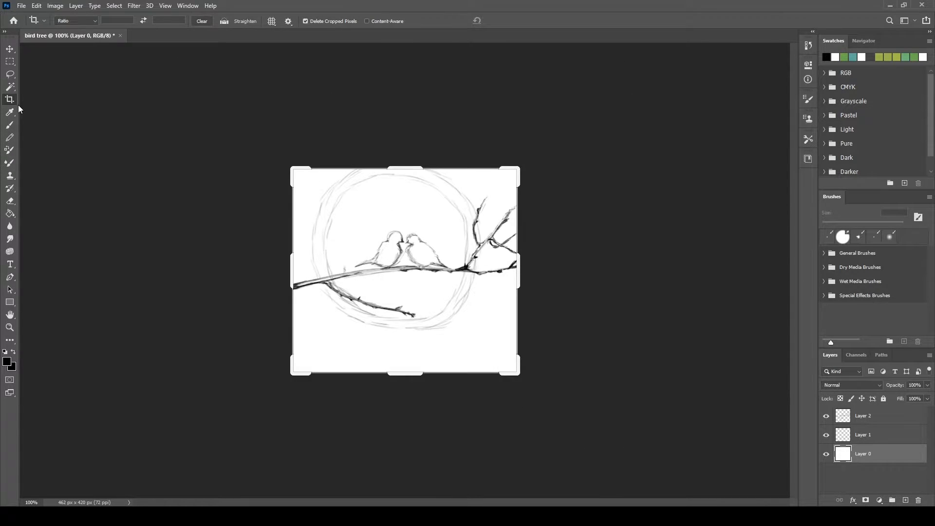
left_click_drag(401, 166, 401, 159)
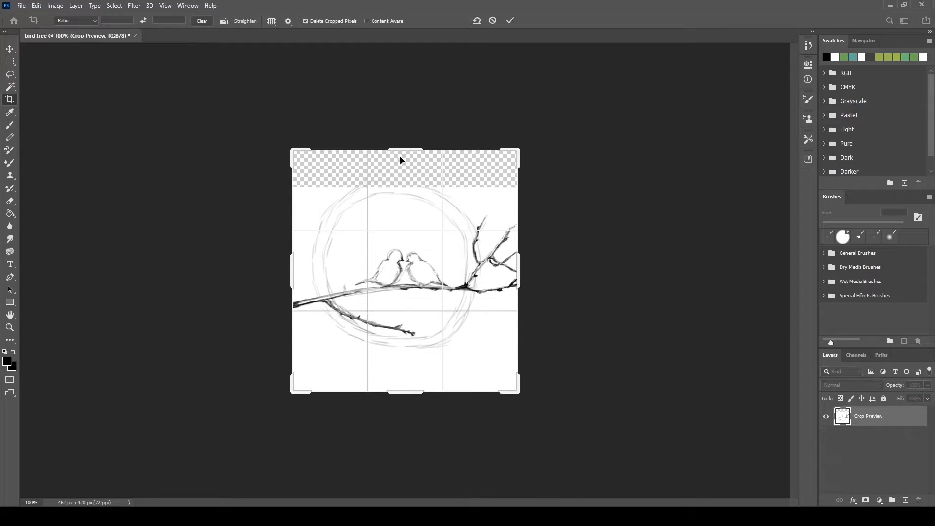
key("Return")
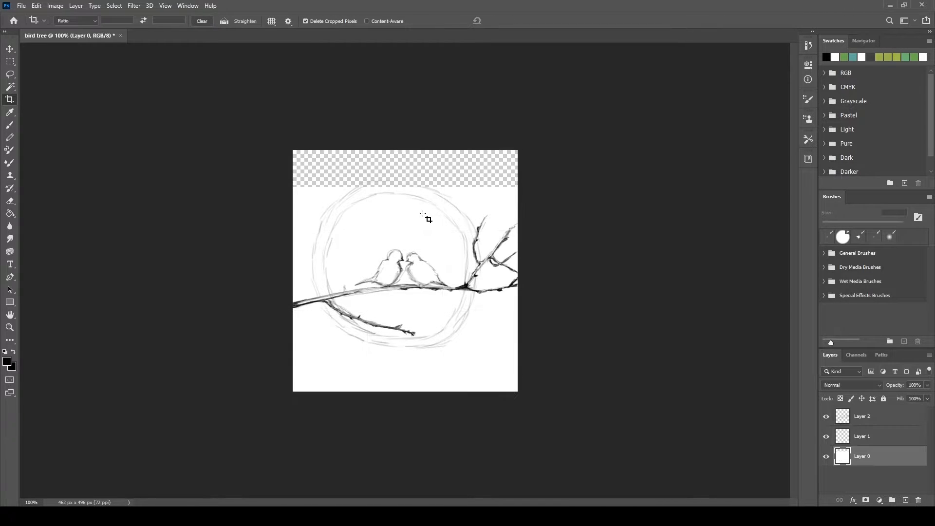
- Sample the white background colour and fill the transparent strip above the drawing on Layer 0 with it
key("i")
left_click(429, 215)
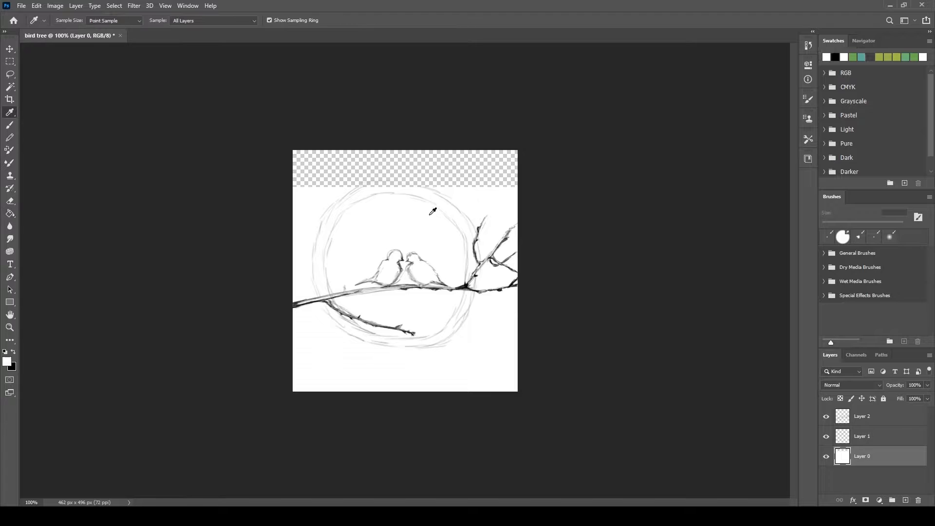
key("g")
left_click(407, 166)
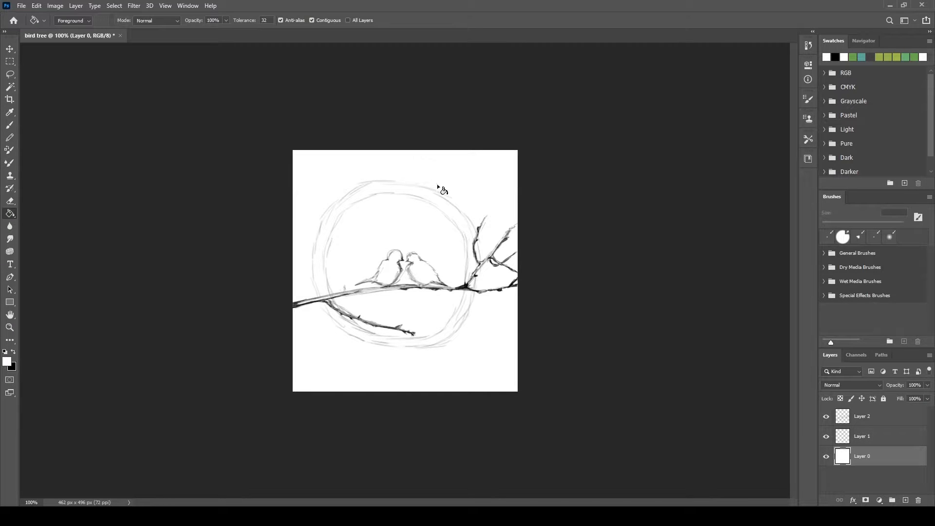
key("v")
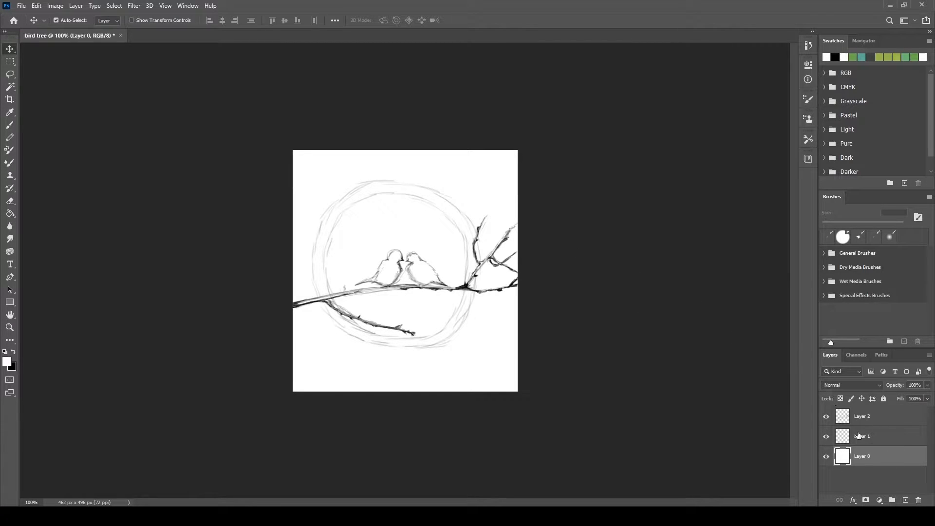
- On Layer 2, sketch thin black lines with the 3 px brush for a tall branch rising from the main branch's left part to the canvas's upper edge
left_click(876, 416)
key("ctrl+plus")
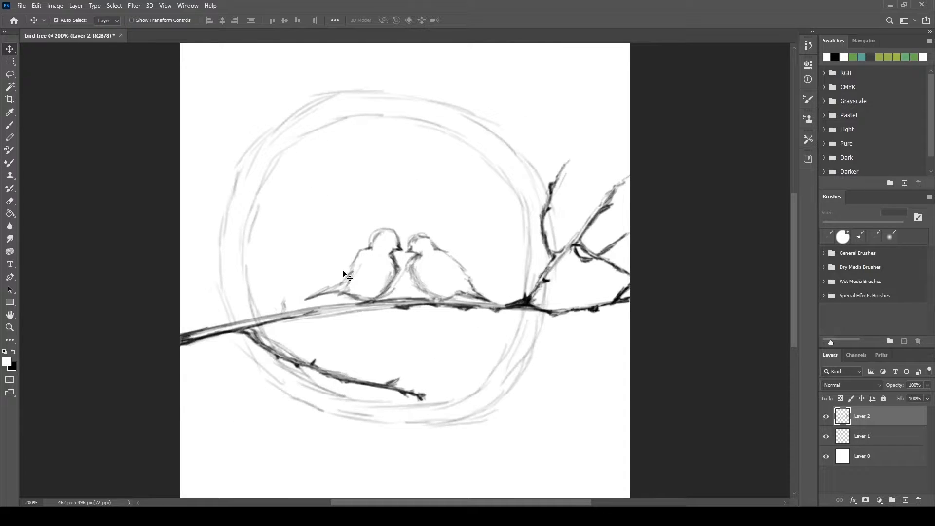
key("b")
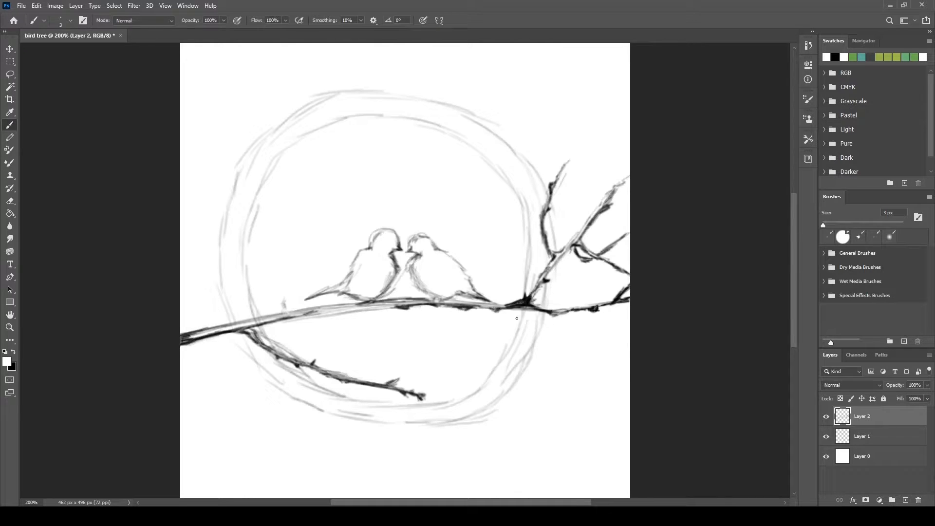
key("i")
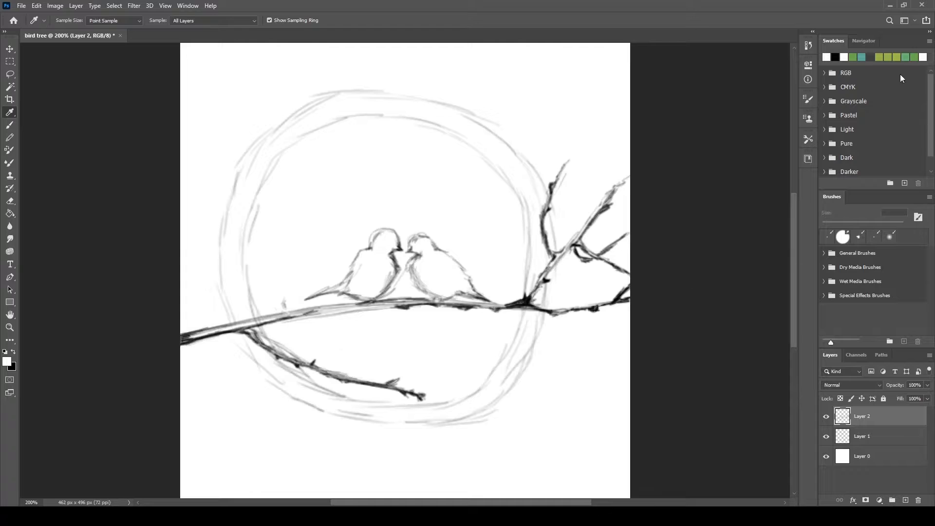
left_click(836, 57)
key("b")
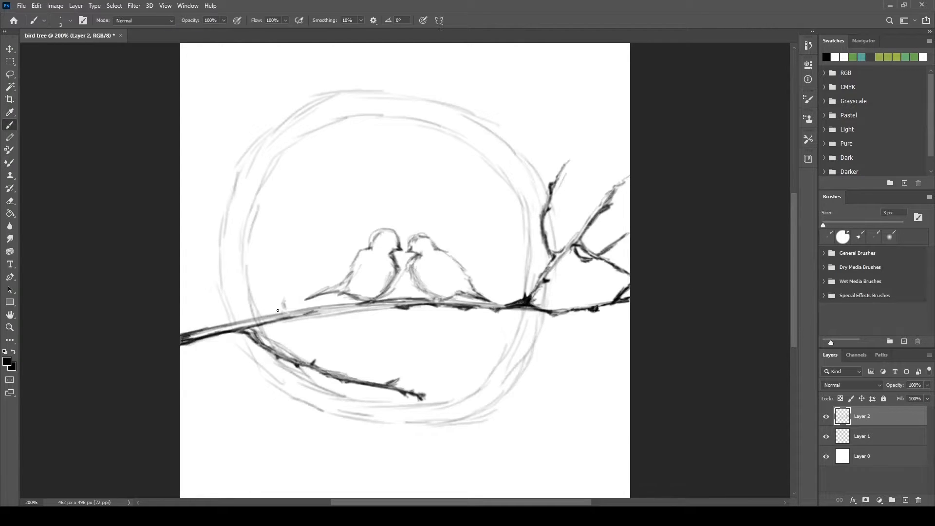
mouse_move(285, 310)
left_mouse_down()
mouse_move(277, 314)
mouse_move(298, 311)
mouse_move(271, 315)
mouse_move(288, 271)
left_mouse_up()
left_click_drag(285, 313, 327, 201)
mouse_move(285, 285)
left_mouse_down()
mouse_move(292, 252)
mouse_move(290, 291)
mouse_move(316, 181)
left_mouse_up()
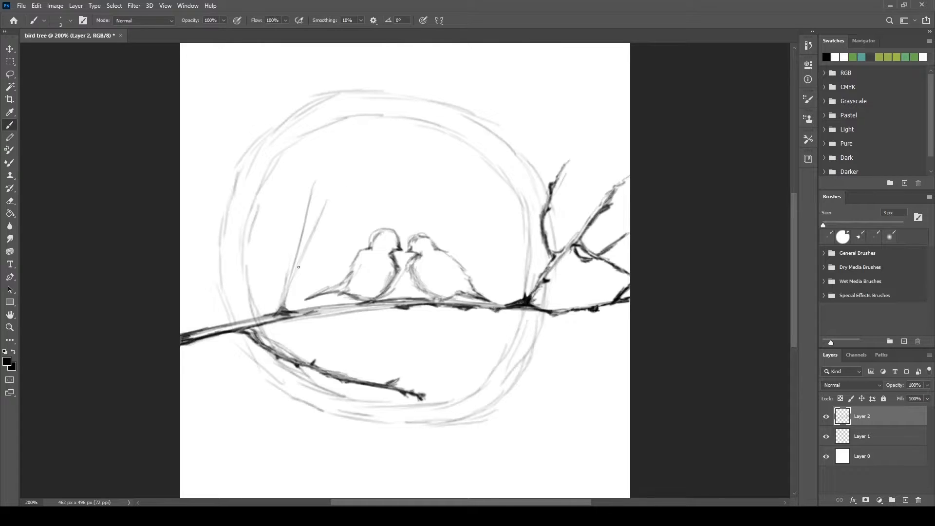
mouse_move(302, 235)
left_mouse_down()
mouse_move(323, 168)
mouse_move(377, 125)
left_mouse_up()
left_click_drag(447, 45, 339, 174)
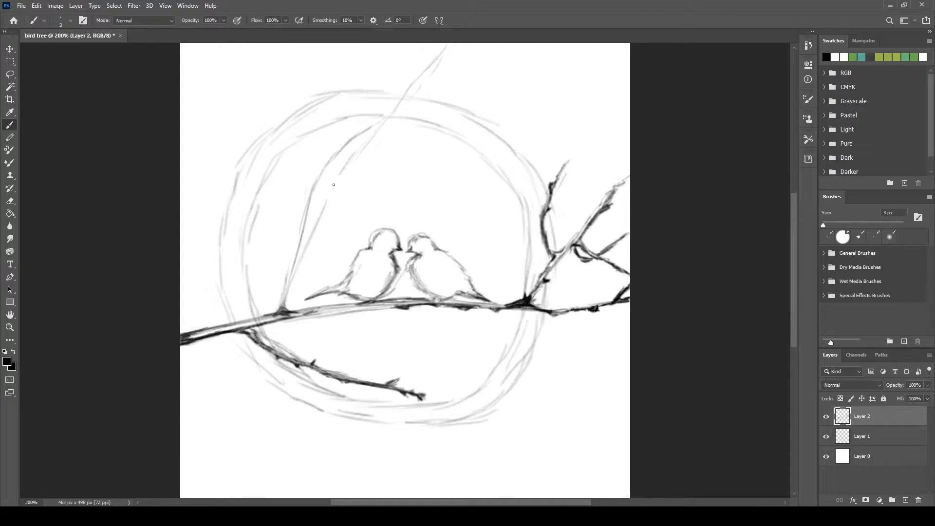
- Sketch a second stem from further left on the main branch, merging into the tall branch, and double the lines of its upper section
left_click_drag(375, 129, 356, 156)
left_click_drag(369, 140, 249, 313)
mouse_move(265, 277)
left_mouse_down()
mouse_move(244, 321)
mouse_move(229, 323)
mouse_move(332, 182)
mouse_move(374, 143)
left_mouse_up()
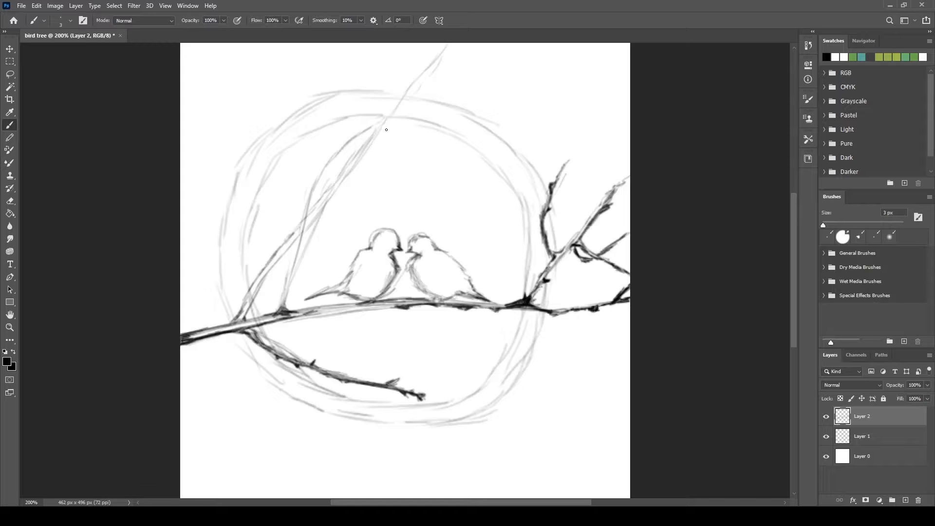
left_click_drag(335, 182, 397, 99)
left_click_drag(366, 138, 435, 48)
left_click_drag(414, 79, 384, 123)
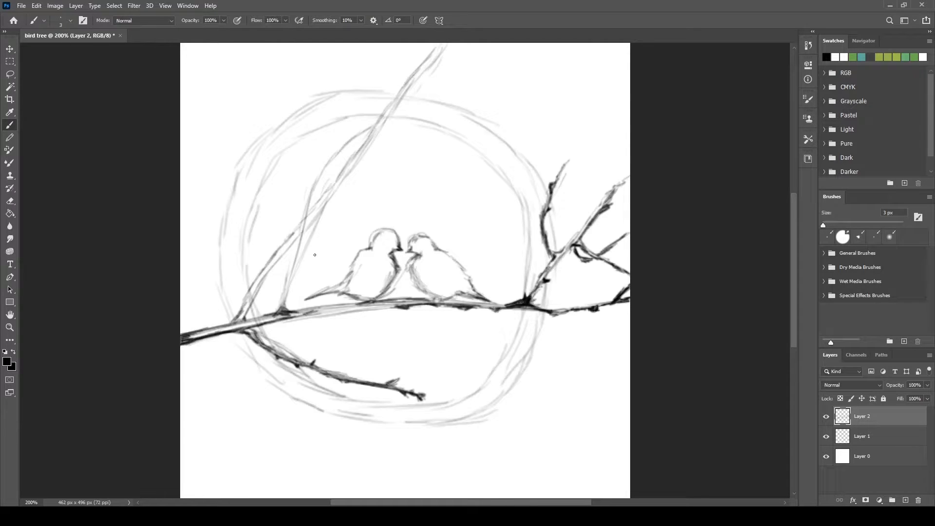
- Thicken the stem nearer the birds with overlapping strokes from its base up to where the two stems cross
left_click_drag(275, 307, 307, 220)
left_click_drag(287, 298, 305, 227)
left_click_drag(285, 292, 306, 198)
left_click_drag(294, 230, 317, 169)
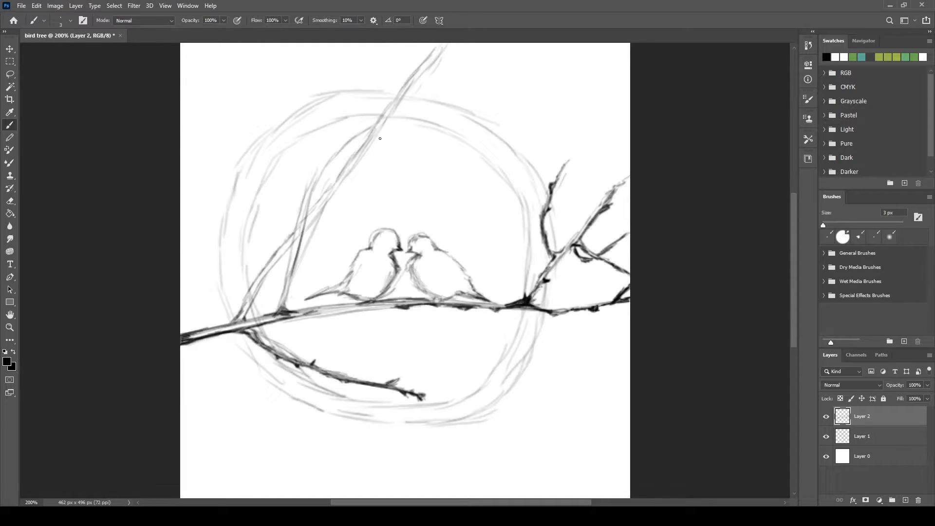
left_click_drag(305, 220, 320, 176)
left_click_drag(296, 224, 280, 240)
- Erase the inner line along the lower part of the outer left stem with an 8 px eraser
key("e")
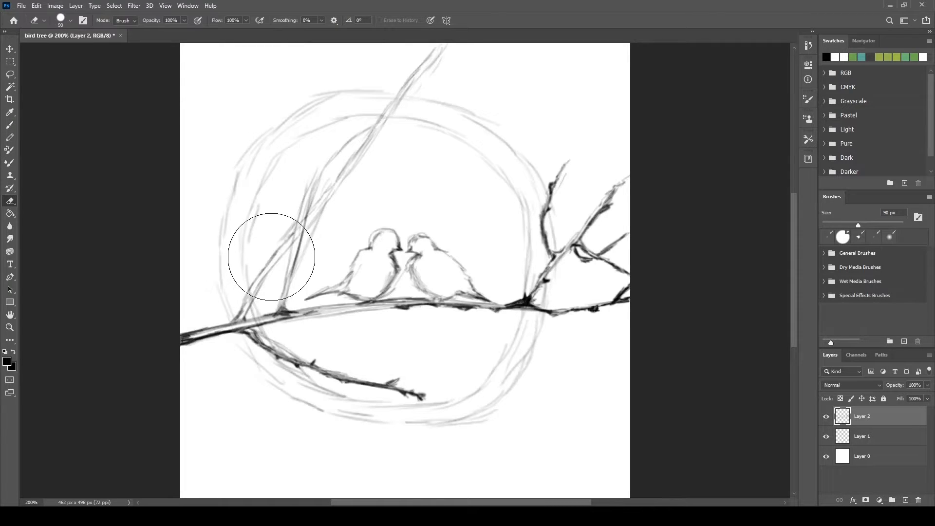
key("bracketleft")
key("bracketleft")
key("bracketleft")
key("bracketleft")
key("bracketleft")
key("bracketleft")
key("bracketleft")
key("bracketleft")
mouse_move(249, 314)
left_mouse_down()
mouse_move(271, 267)
mouse_move(260, 287)
left_mouse_up()
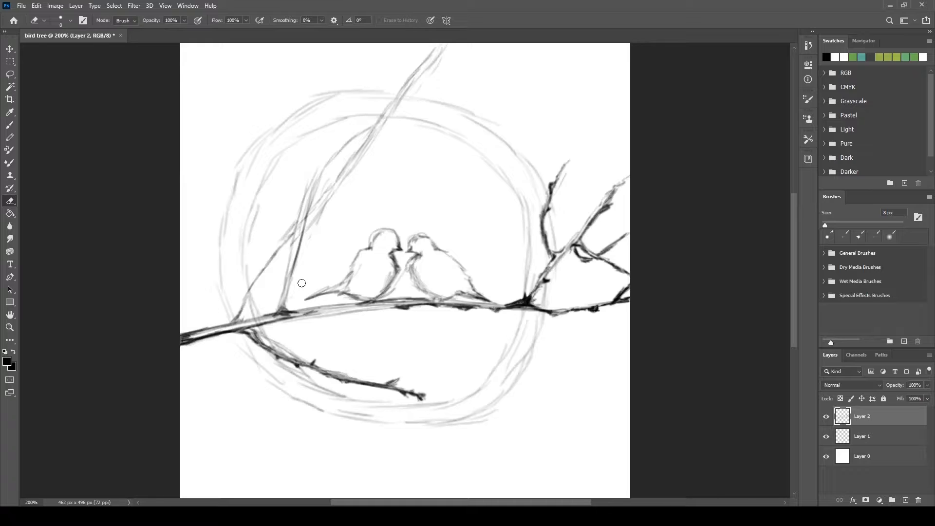
- Redraw the outer left stem with its base further left, and strengthen the tall branch's lines up to its tip
key("b")
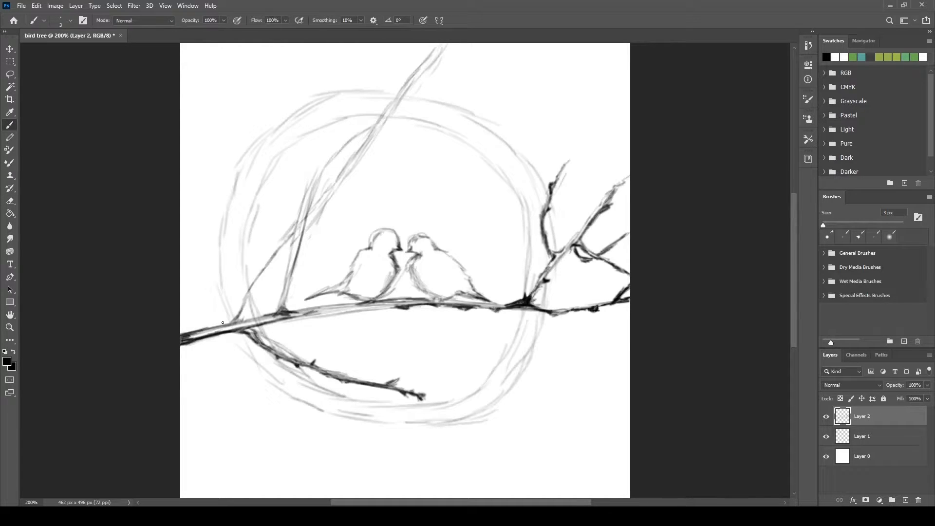
mouse_move(223, 326)
left_mouse_down()
mouse_move(258, 258)
mouse_move(255, 266)
mouse_move(326, 196)
mouse_move(337, 180)
mouse_move(306, 210)
mouse_move(353, 142)
left_mouse_up()
mouse_move(303, 193)
left_mouse_down()
mouse_move(362, 122)
mouse_move(340, 141)
mouse_move(389, 119)
left_mouse_up()
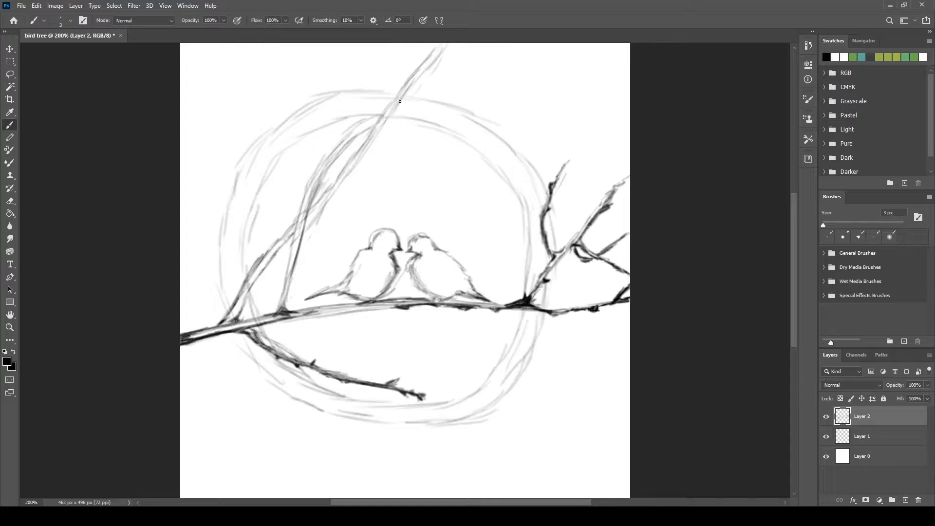
mouse_move(393, 108)
left_mouse_down()
mouse_move(430, 66)
mouse_move(424, 78)
left_mouse_up()
- Lasso the outer part of the twig below the main branch and rotate it about 8° counter-clockwise
key("w")
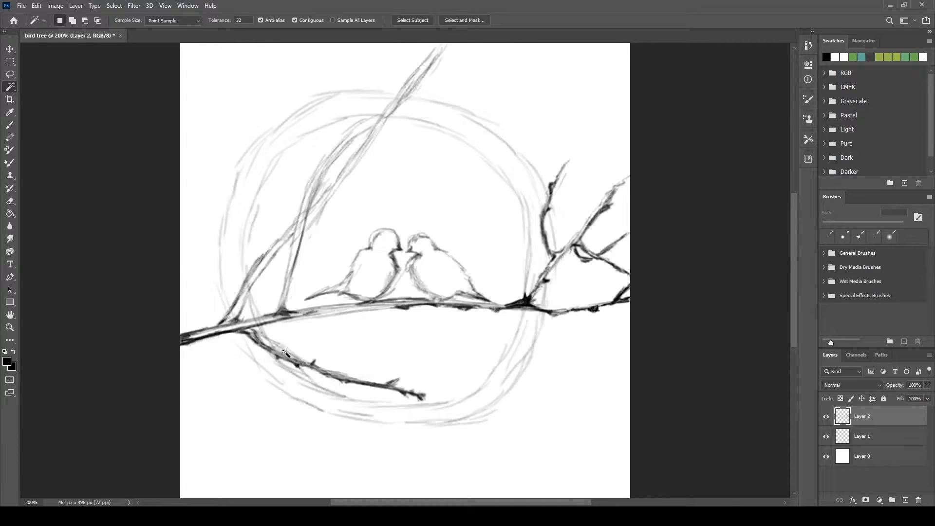
left_click(10, 74)
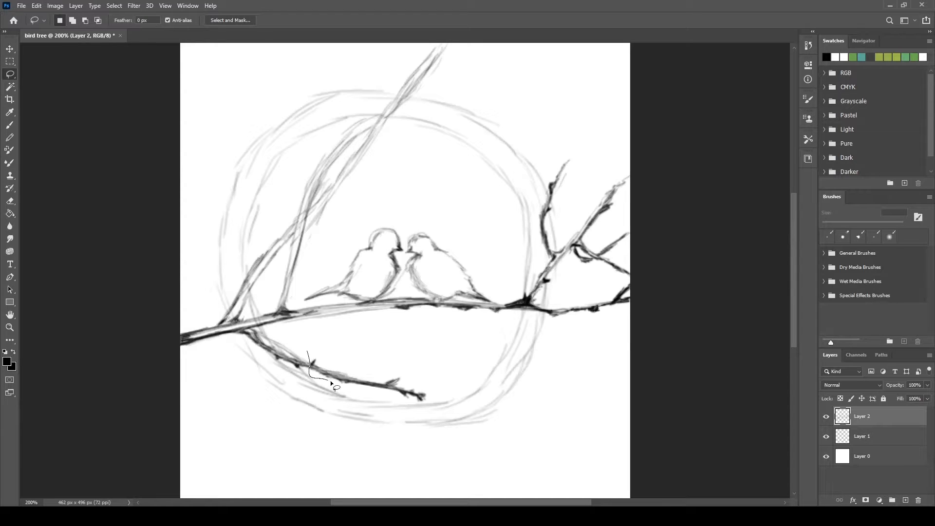
left_click_drag(414, 381, 308, 354)
key("ctrl+t")
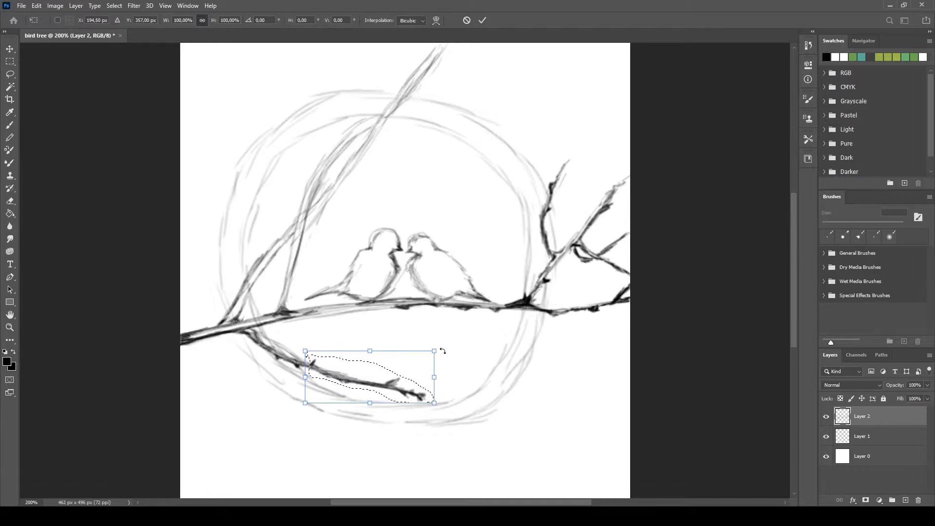
left_click_drag(445, 347, 447, 332)
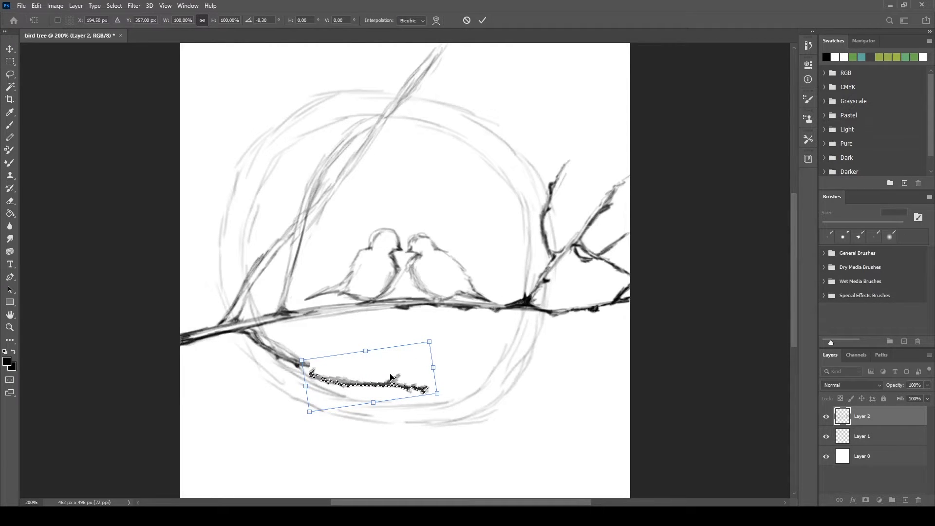
key("Return")
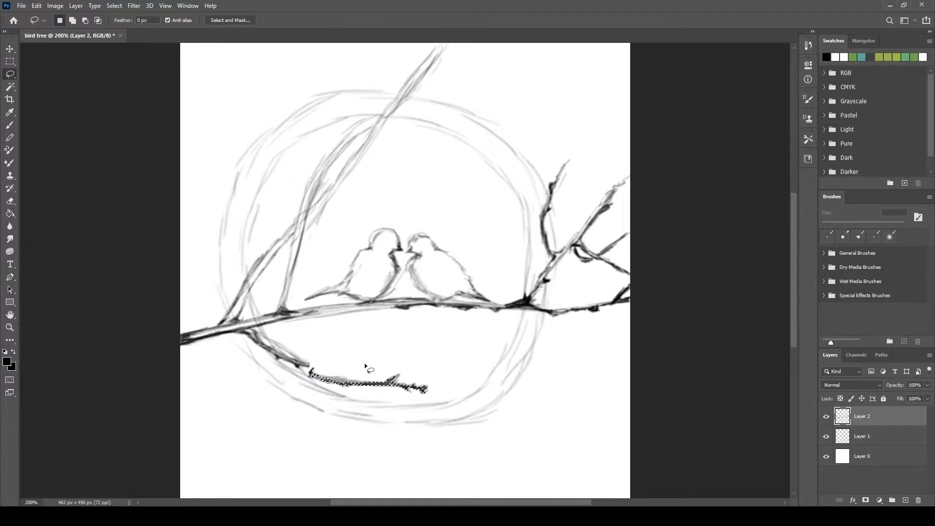
key("ctrl+d")
- Lasso the lower twig's base piece and move it left, close to where the main branch enters the canvas
mouse_move(236, 333)
left_mouse_down()
mouse_move(245, 328)
mouse_move(319, 363)
mouse_move(312, 372)
mouse_move(247, 373)
left_mouse_up()
key("ctrl+t")
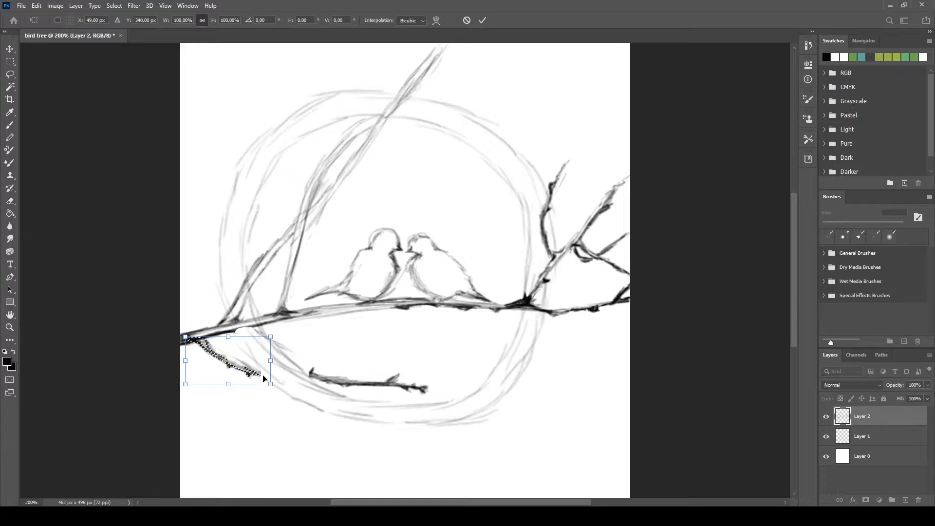
key("Return")
key("l")
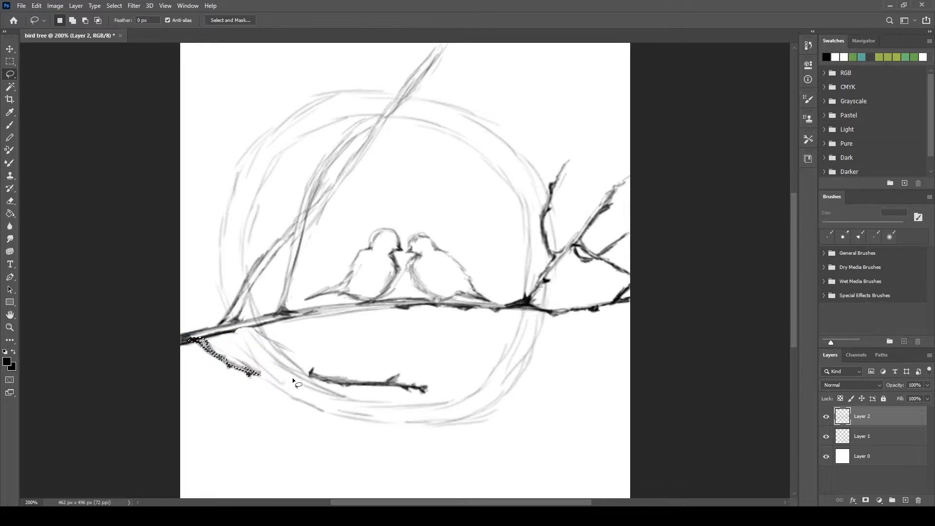
key("ctrl+d")
- Lasso the detached outer part of the lower twig, rotate it 1.31° and move it slightly down and to the right
mouse_move(302, 362)
left_mouse_down()
mouse_move(419, 396)
mouse_move(304, 361)
left_mouse_up()
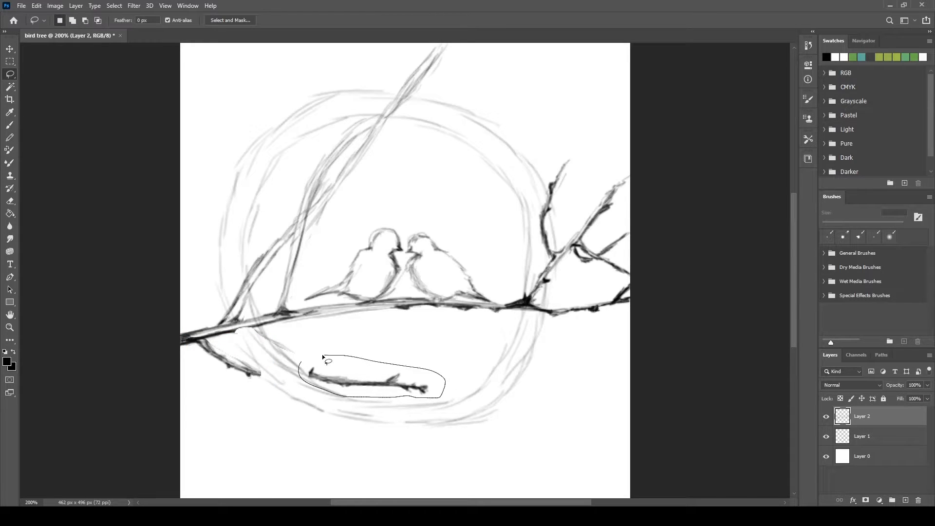
key("ctrl+t")
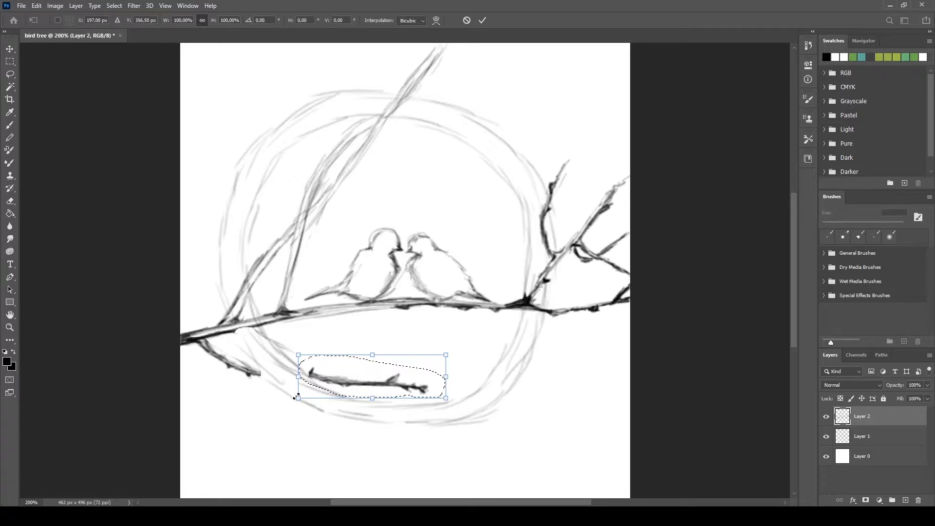
mouse_move(290, 407)
left_mouse_down()
mouse_move(292, 415)
mouse_move(303, 399)
left_mouse_up()
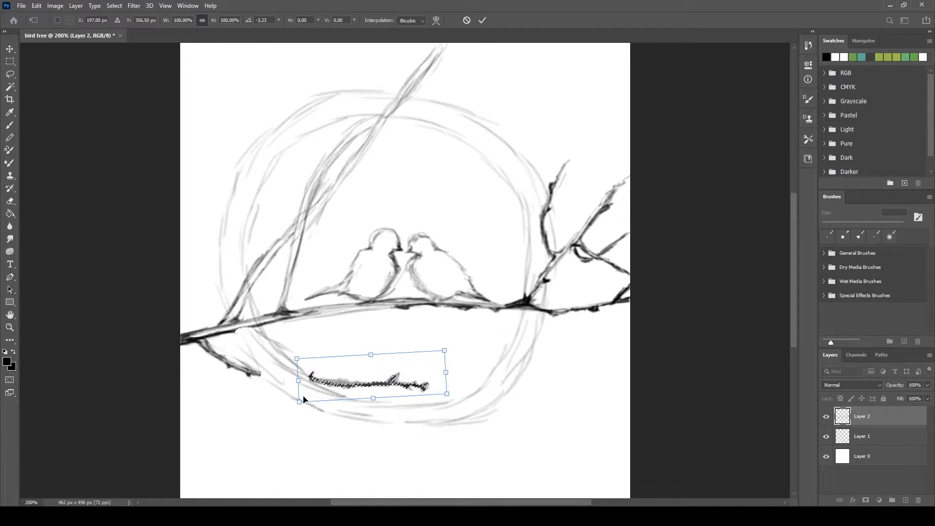
left_click_drag(289, 360, 292, 354)
left_click_drag(331, 382, 337, 390)
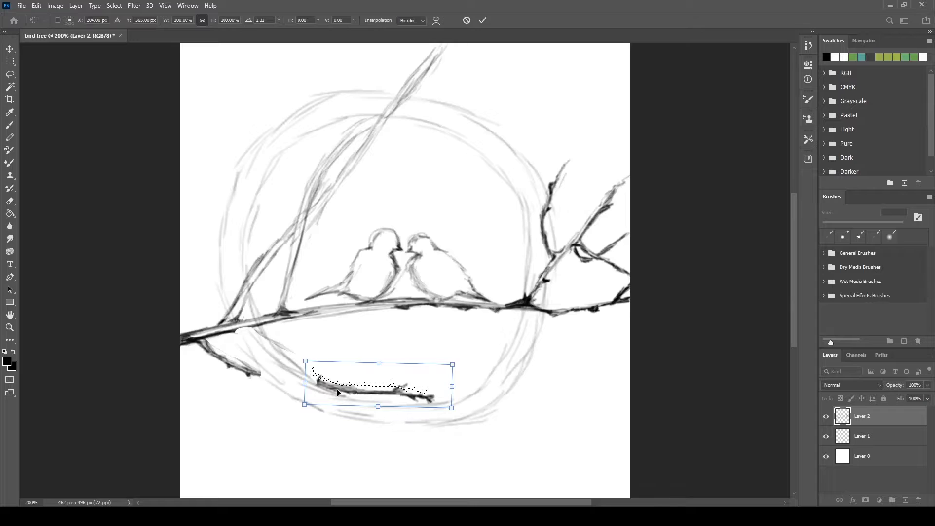
key("Return")
key("ctrl+d")
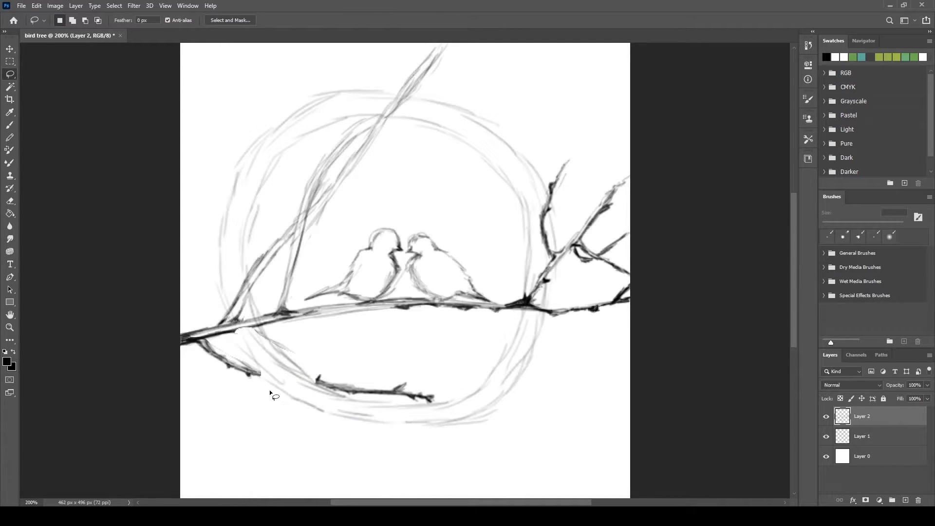
- Bridge the gap between the two lower twig pieces with brush strokes and small knots, and repair the main branch's underside above them
key("b")
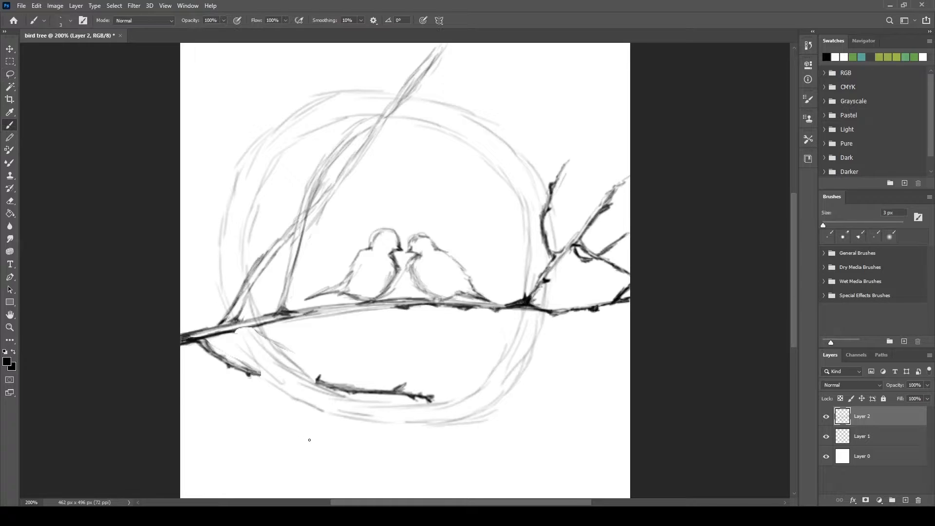
mouse_move(303, 383)
left_mouse_down()
mouse_move(266, 375)
mouse_move(335, 387)
mouse_move(277, 375)
mouse_move(311, 381)
mouse_move(272, 370)
left_mouse_up()
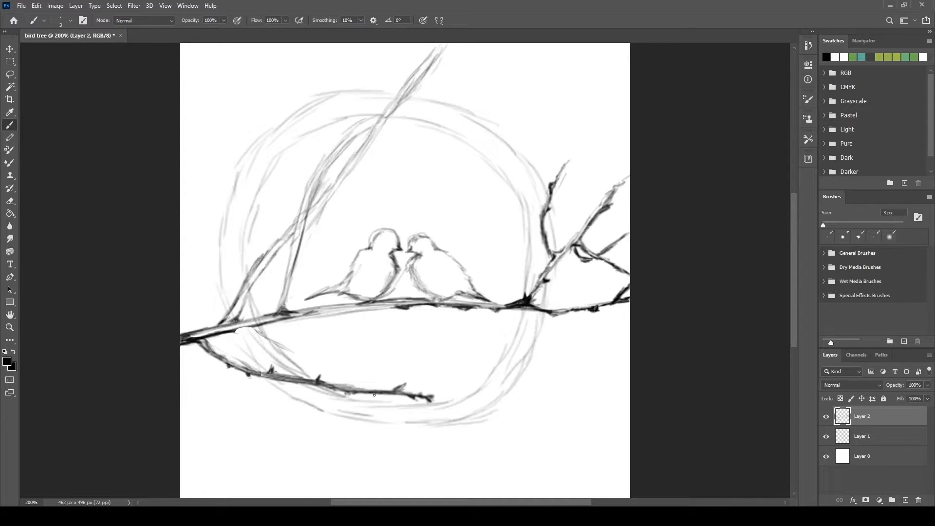
left_click_drag(368, 394, 325, 383)
left_click_drag(204, 344, 243, 368)
mouse_move(234, 332)
left_mouse_down()
mouse_move(267, 324)
mouse_move(251, 329)
left_mouse_up()
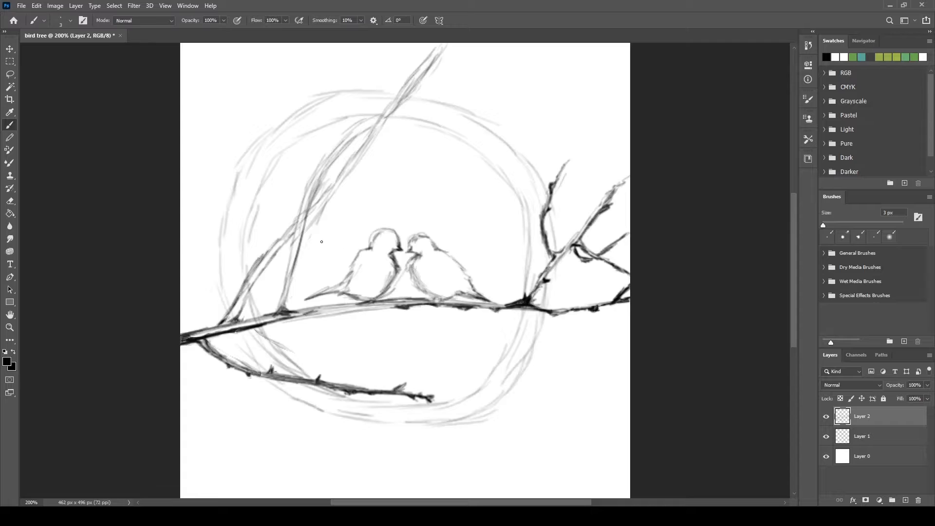
- Darken the lower parts of both rising stems and add short stubs and knots along them
mouse_move(240, 294)
left_mouse_down()
mouse_move(234, 312)
mouse_move(249, 283)
mouse_move(238, 319)
mouse_move(285, 319)
left_mouse_up()
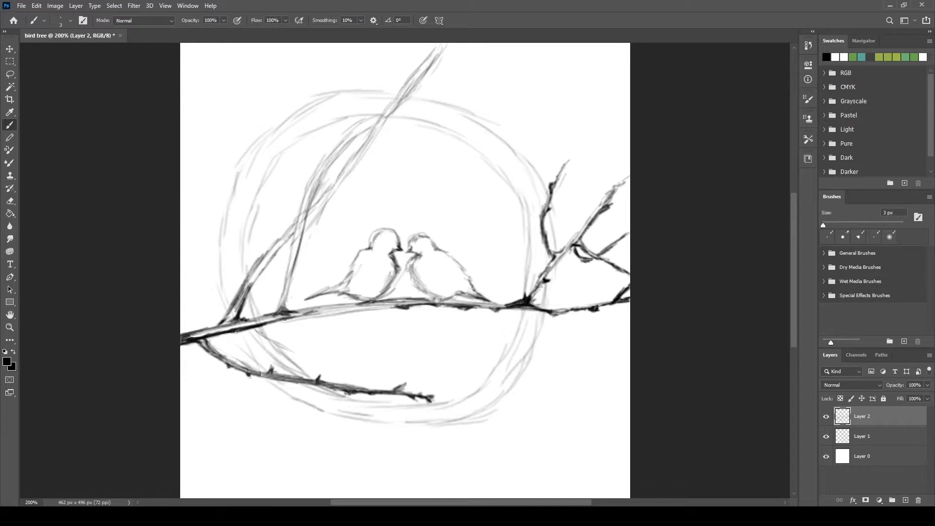
mouse_move(262, 271)
left_mouse_down()
mouse_move(254, 282)
mouse_move(266, 277)
mouse_move(249, 286)
mouse_move(247, 272)
mouse_move(274, 226)
mouse_move(271, 246)
mouse_move(298, 219)
mouse_move(290, 267)
left_mouse_up()
mouse_move(285, 262)
left_mouse_down()
mouse_move(271, 314)
mouse_move(279, 301)
left_mouse_up()
mouse_move(298, 253)
left_mouse_down()
mouse_move(310, 198)
mouse_move(323, 174)
left_mouse_up()
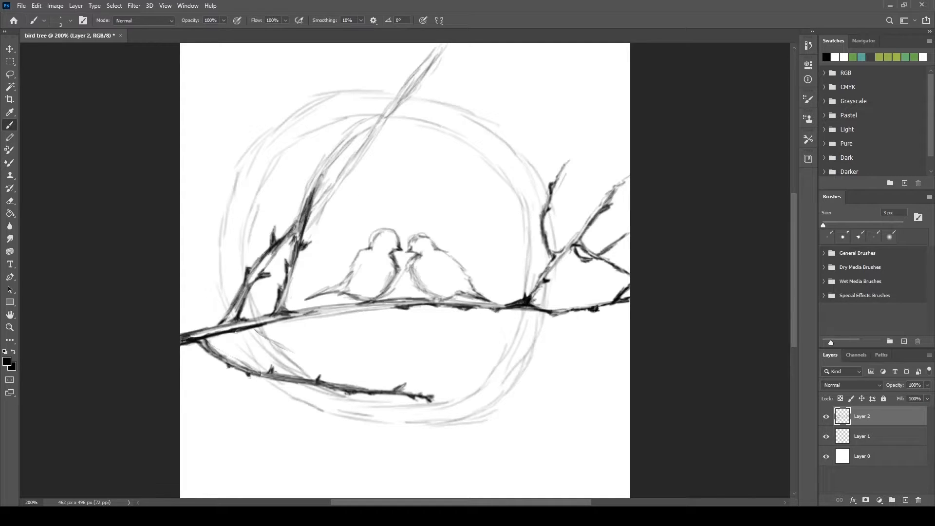
- Sketch a dark side branch curving up and right from the middle of the tall branch, and strengthen the stem beside it
mouse_move(305, 214)
left_mouse_down()
mouse_move(320, 189)
mouse_move(308, 221)
mouse_move(346, 170)
mouse_move(360, 171)
mouse_move(358, 161)
mouse_move(355, 170)
mouse_move(435, 134)
left_mouse_up()
mouse_move(384, 160)
left_mouse_down()
mouse_move(432, 132)
mouse_move(459, 92)
mouse_move(438, 124)
mouse_move(389, 159)
mouse_move(411, 145)
mouse_move(402, 149)
left_mouse_up()
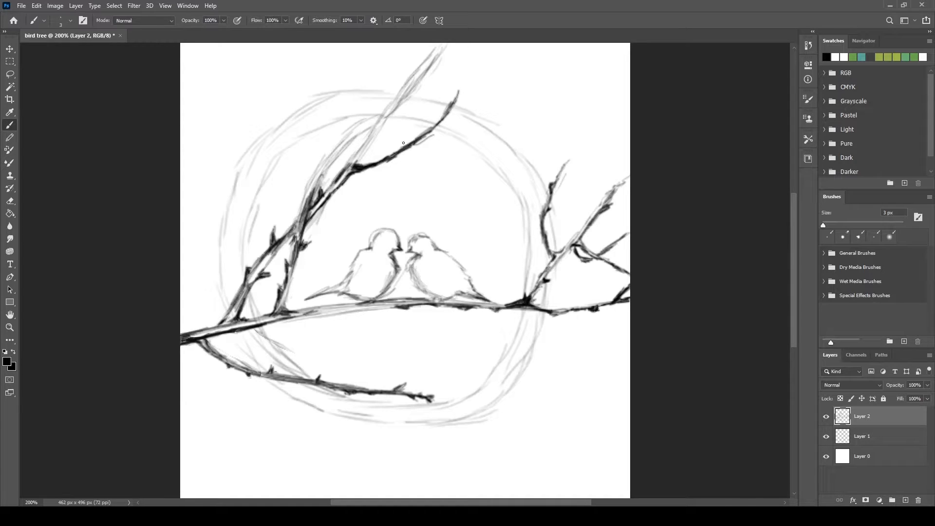
left_click_drag(453, 106, 461, 85)
mouse_move(310, 191)
left_mouse_down()
mouse_move(343, 142)
mouse_move(377, 120)
mouse_move(369, 127)
left_mouse_up()
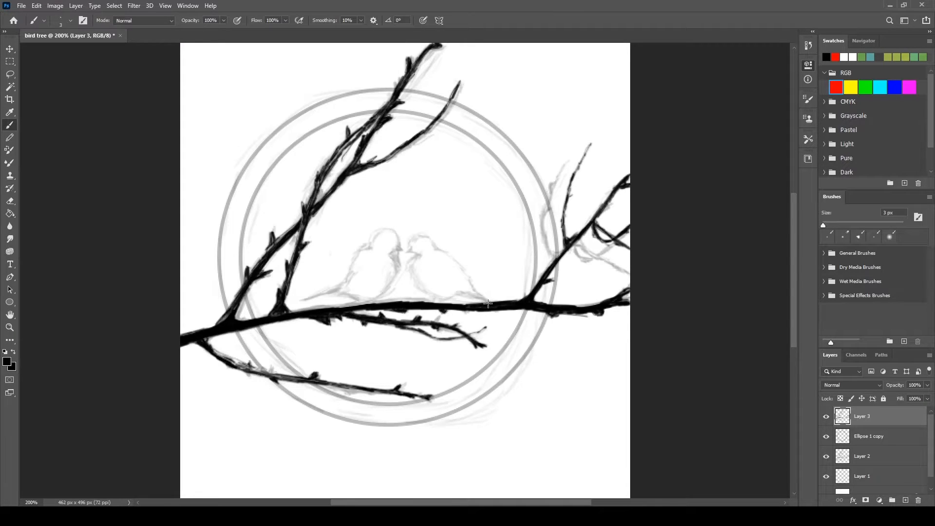
- Ink a dark outline around the right-hand bird's tail, back, head, beak, breast and underside with the 3 px brush
key("Tab")
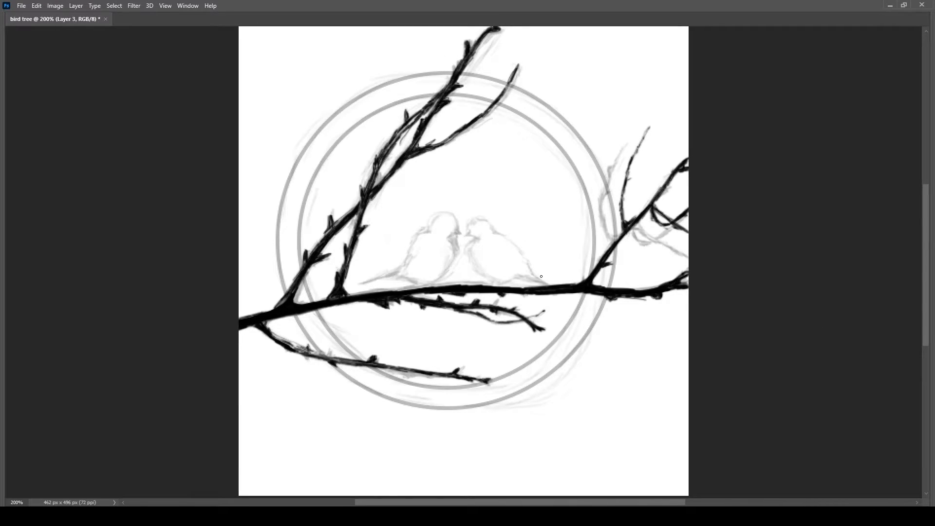
left_click_drag(545, 281, 533, 273)
key("Tab")
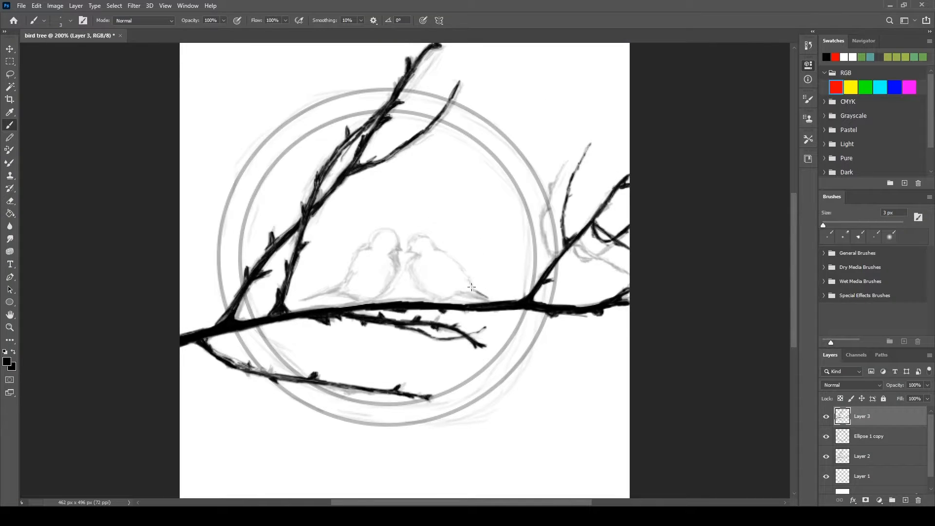
key("ctrl+plus")
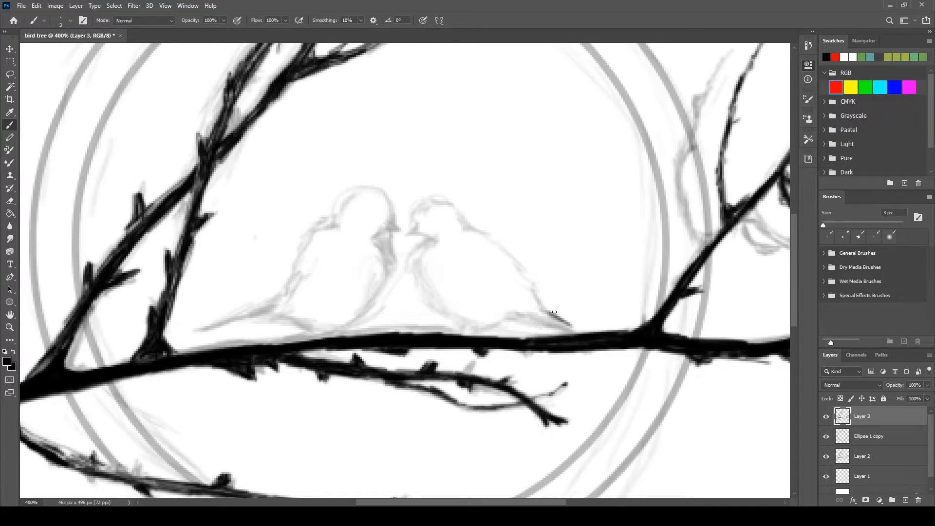
mouse_move(569, 322)
left_mouse_down()
mouse_move(522, 314)
mouse_move(521, 325)
mouse_move(484, 324)
mouse_move(480, 336)
mouse_move(465, 323)
mouse_move(459, 330)
mouse_move(423, 262)
mouse_move(441, 299)
mouse_move(419, 274)
mouse_move(414, 254)
mouse_move(426, 238)
mouse_move(407, 234)
mouse_move(436, 201)
mouse_move(458, 202)
mouse_move(483, 232)
mouse_move(509, 245)
mouse_move(542, 307)
mouse_move(588, 328)
mouse_move(543, 313)
left_mouse_up()
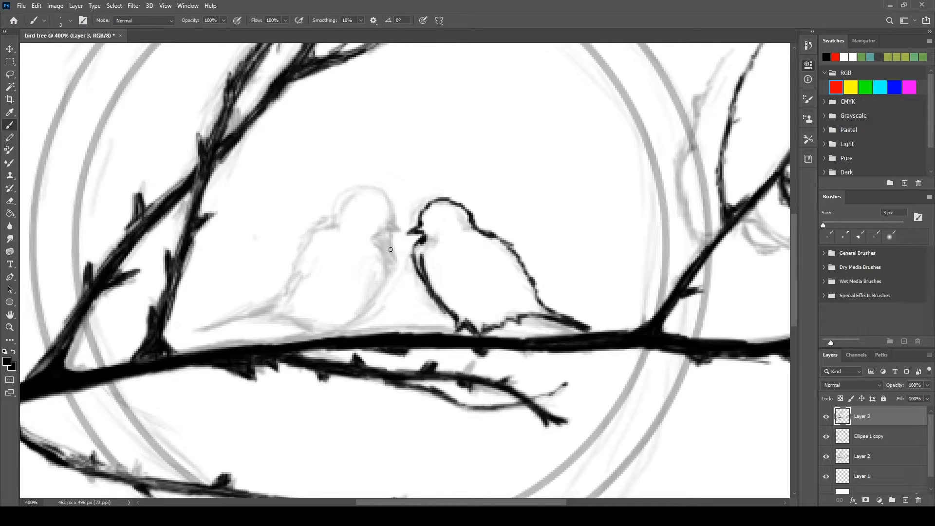
- Ink a dark outline around the left-hand bird, including its breast, long tail, back, head, beak and throat
mouse_move(391, 250)
left_mouse_down()
mouse_move(397, 270)
mouse_move(380, 303)
mouse_move(340, 339)
mouse_move(354, 326)
mouse_move(328, 338)
mouse_move(342, 335)
mouse_move(259, 317)
mouse_move(193, 333)
left_mouse_up()
mouse_move(256, 313)
left_mouse_down()
mouse_move(289, 288)
mouse_move(284, 298)
mouse_move(302, 249)
mouse_move(341, 226)
mouse_move(344, 200)
mouse_move(370, 189)
mouse_move(391, 211)
left_mouse_up()
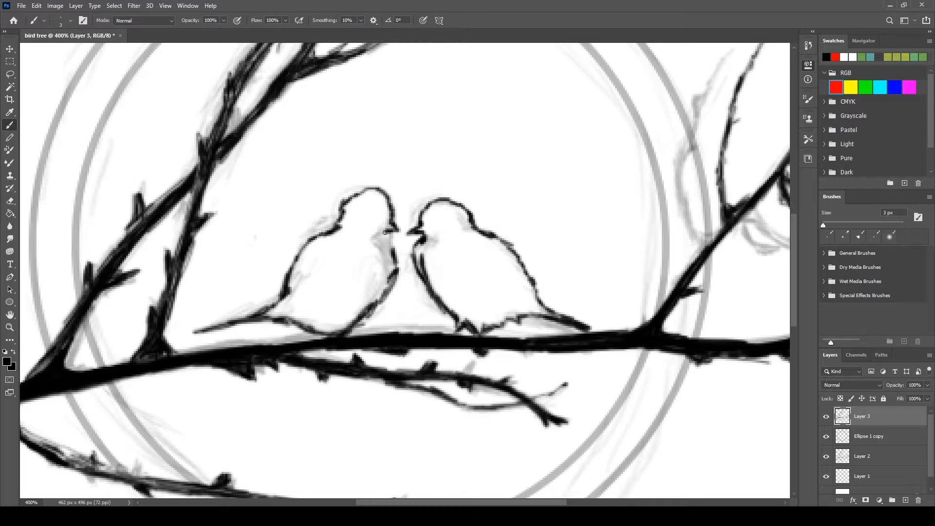
left_click_drag(380, 235, 380, 240)
left_click_drag(370, 198, 354, 193)
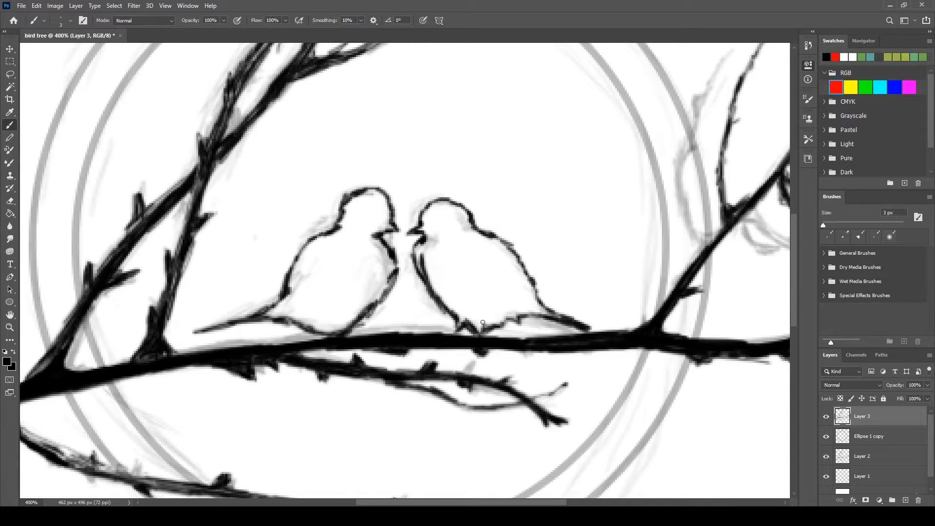
- Fill the inside of both outlined birds with solid black using the Paint Bucket
key("g")
left_click(468, 287)
left_click(363, 287)
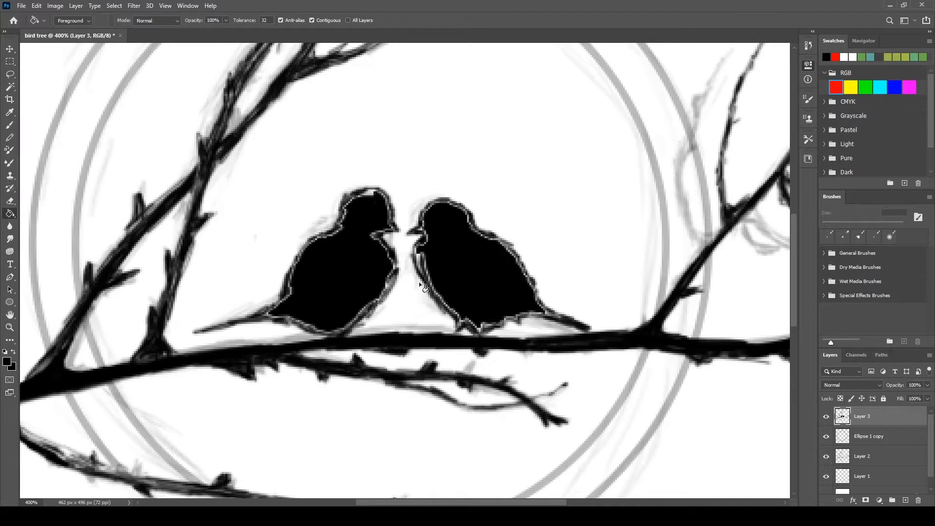
key("v")
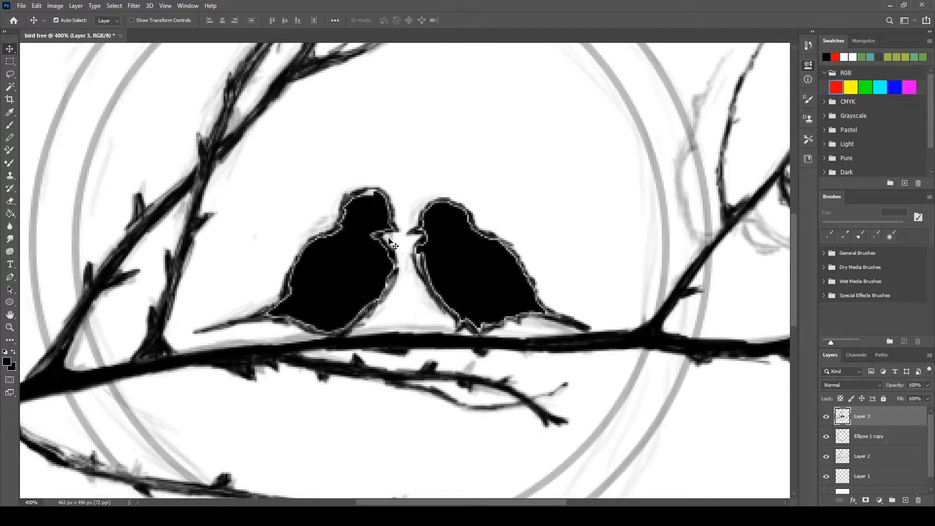
- Paint over the white gaps between fill and outline on the left-hand bird's head and body, enlarging the brush to 5 px
key("b")
left_click_drag(368, 196, 376, 193)
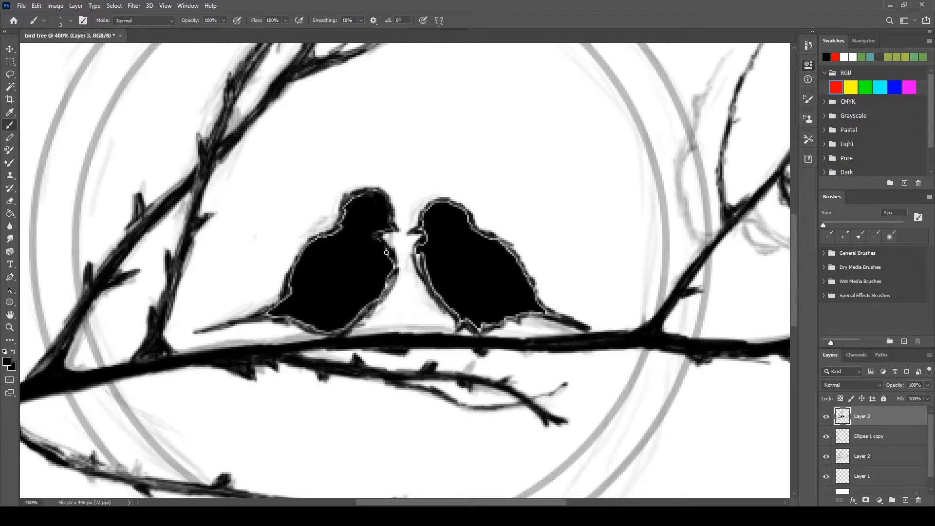
mouse_move(395, 268)
left_mouse_down()
mouse_move(388, 291)
mouse_move(340, 333)
mouse_move(292, 320)
mouse_move(321, 327)
mouse_move(288, 296)
mouse_move(296, 261)
mouse_move(315, 239)
mouse_move(337, 235)
left_mouse_up()
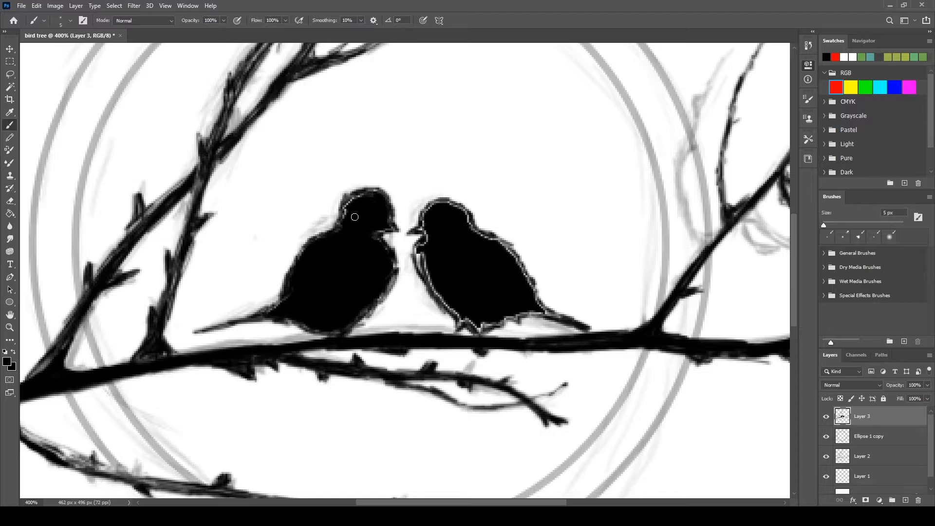
mouse_move(347, 214)
left_mouse_down()
mouse_move(368, 196)
mouse_move(387, 211)
left_mouse_up()
- Paint over the white gaps along the right-hand bird's breast, belly, back, head and tail with the 5 px brush
mouse_move(438, 292)
left_mouse_down()
mouse_move(465, 322)
mouse_move(490, 317)
left_mouse_up()
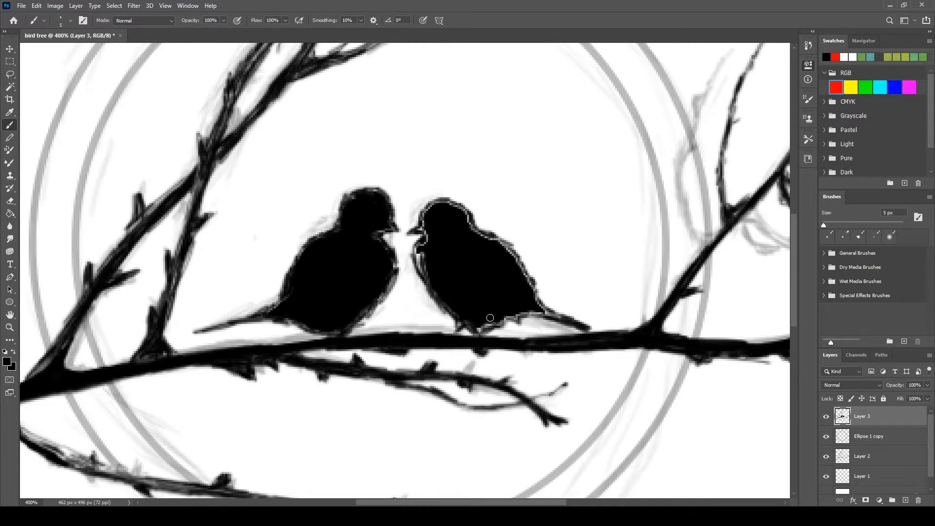
left_click_drag(526, 286, 535, 301)
mouse_move(479, 235)
left_mouse_down()
mouse_move(458, 208)
mouse_move(436, 203)
mouse_move(449, 206)
mouse_move(434, 209)
mouse_move(428, 227)
mouse_move(426, 217)
mouse_move(426, 274)
mouse_move(420, 246)
left_mouse_up()
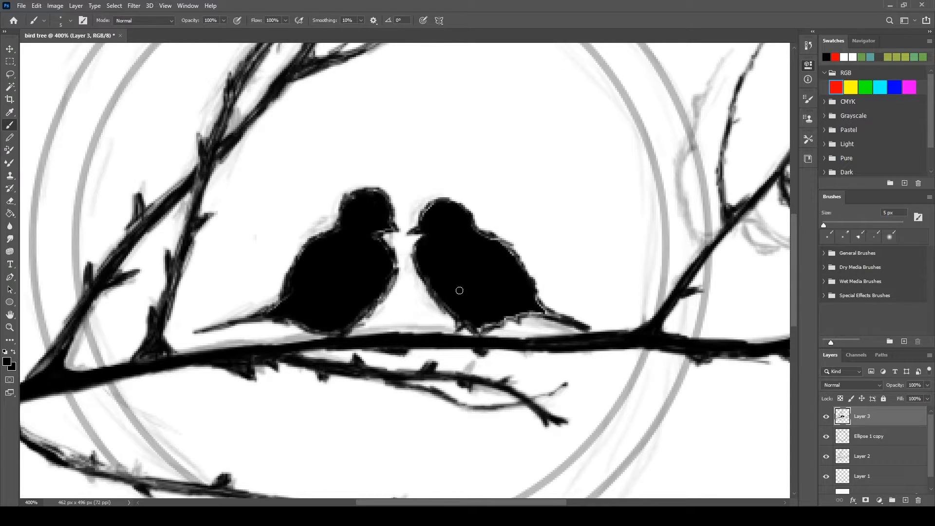
mouse_move(479, 324)
left_mouse_down()
mouse_move(542, 310)
mouse_move(569, 324)
mouse_move(535, 301)
mouse_move(503, 246)
left_mouse_up()
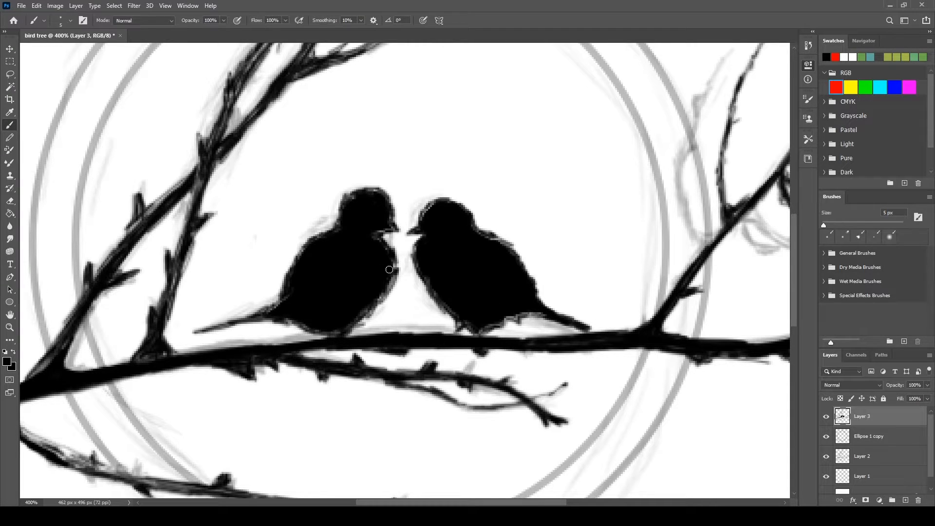
- Hide the rough sketch on Layer 2 and the two circle outlines on Ellipse 1 copy
key("e")
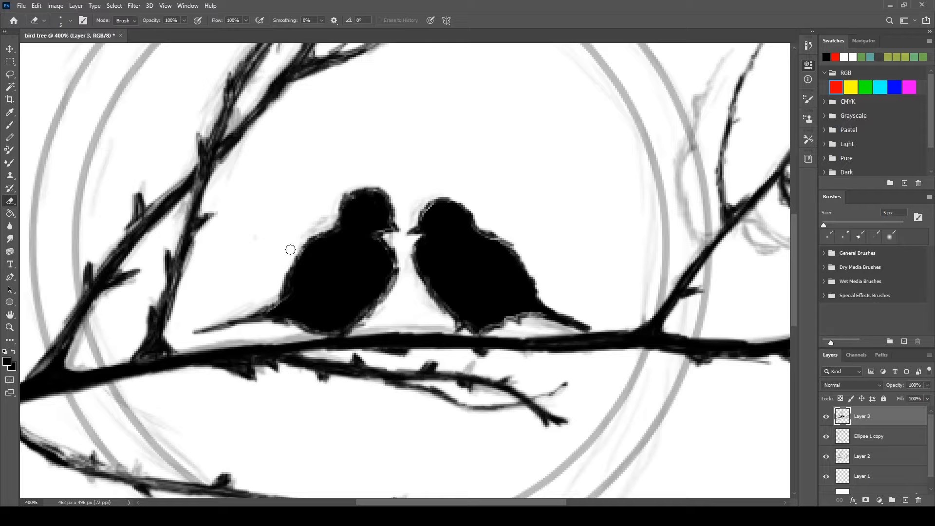
left_click_drag(337, 208, 344, 196)
left_click(827, 459)
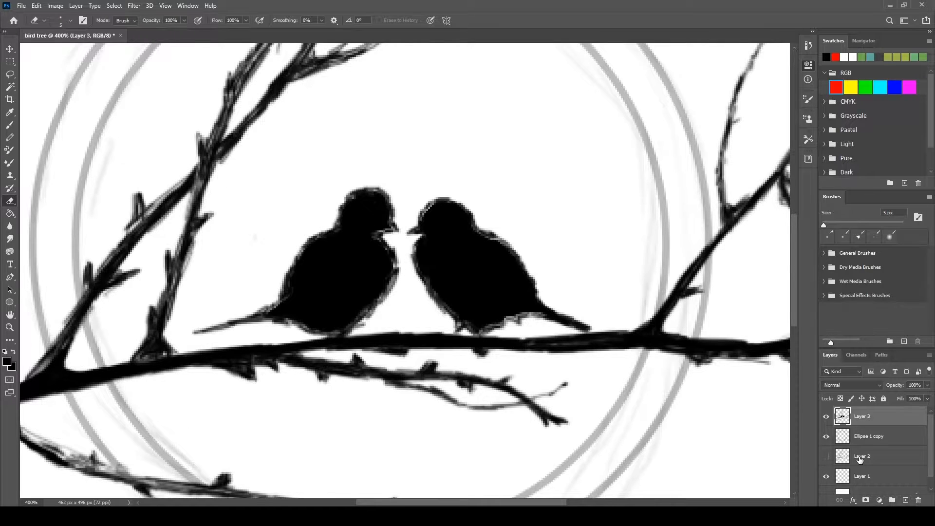
key("ctrl+1")
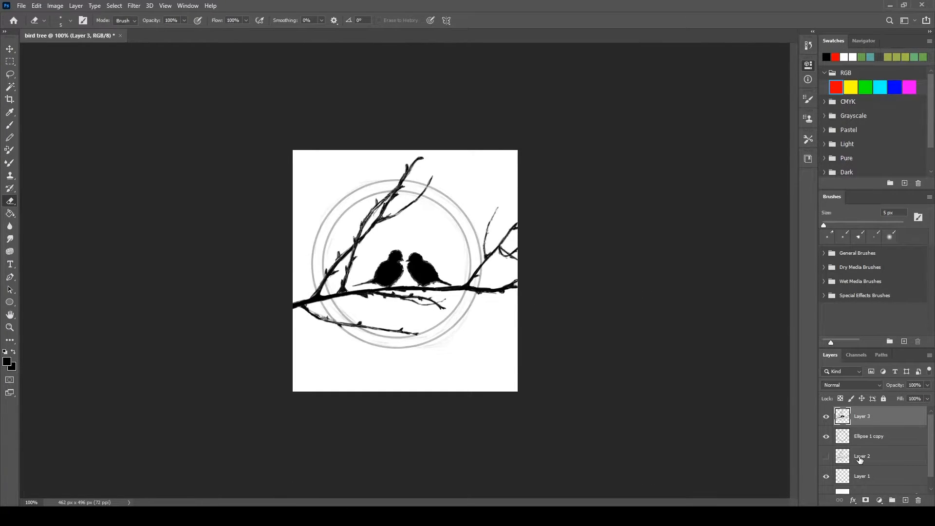
left_click(830, 440)
left_click(829, 440)
left_click(829, 440)
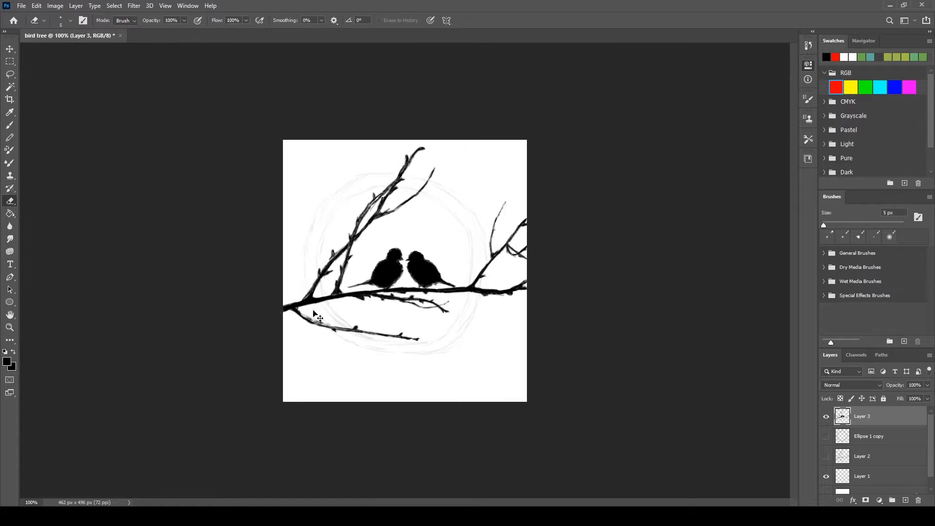
key("ctrl+plus")
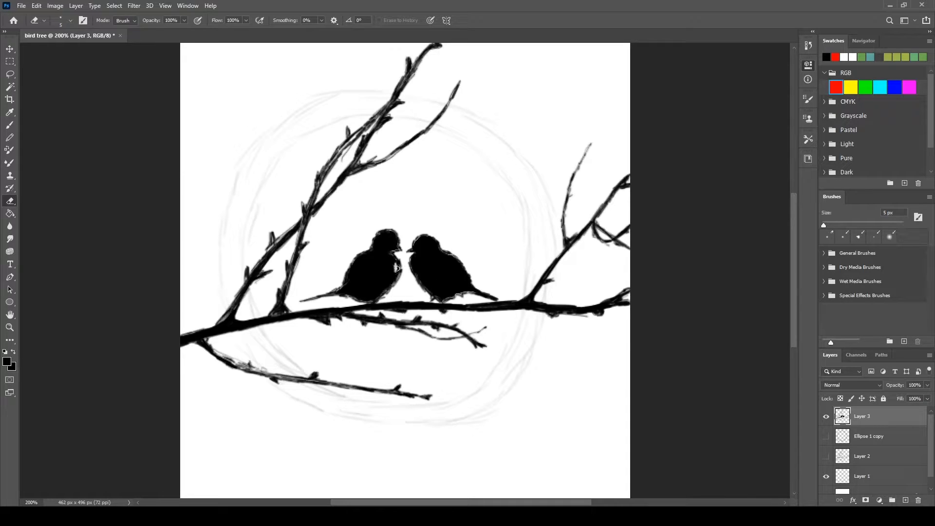
- Try a Paint Bucket fill in black over the inked branches on Layer 3, and undo it
key("ctrl+z")
key("g")
key("shift+g")
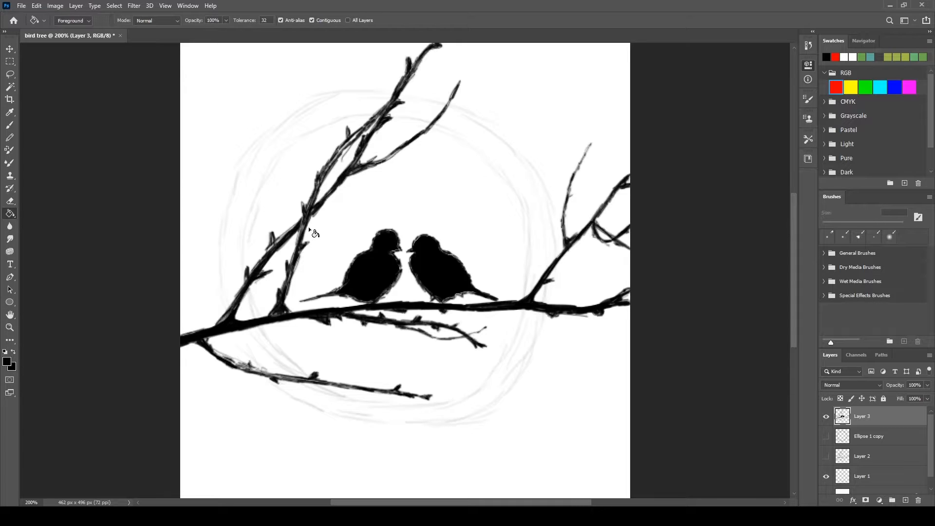
left_click(308, 228)
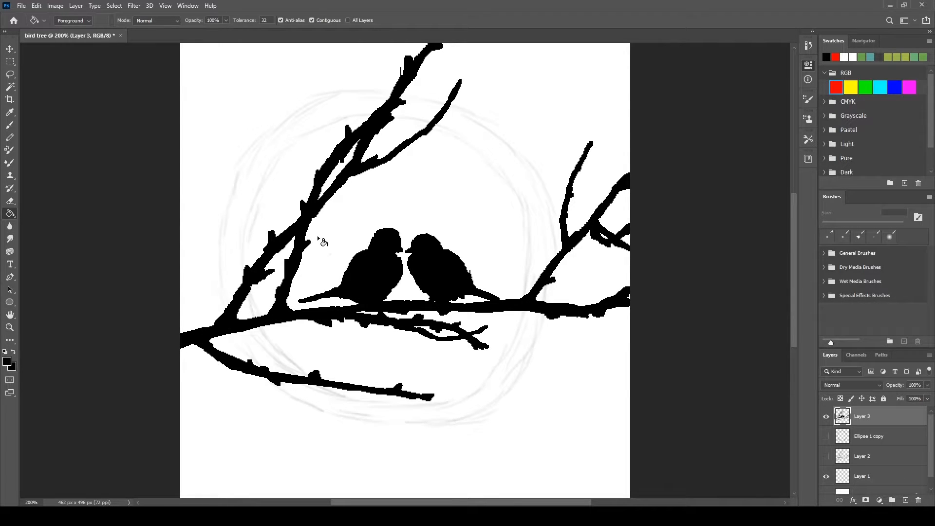
key("ctrl+z")
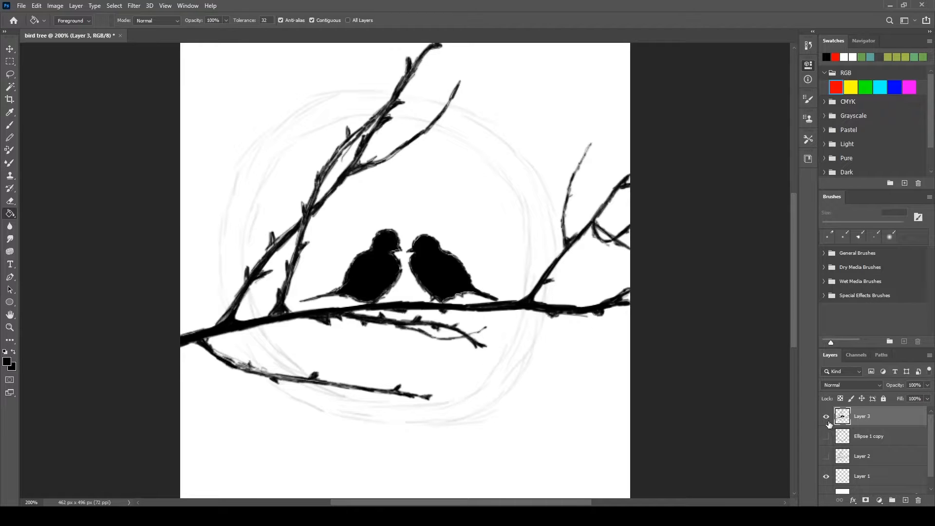
key("ctrl+minus")
key("ctrl+minus")
key("ctrl+plus")
key("ctrl+plus")
key("ctrl+minus")
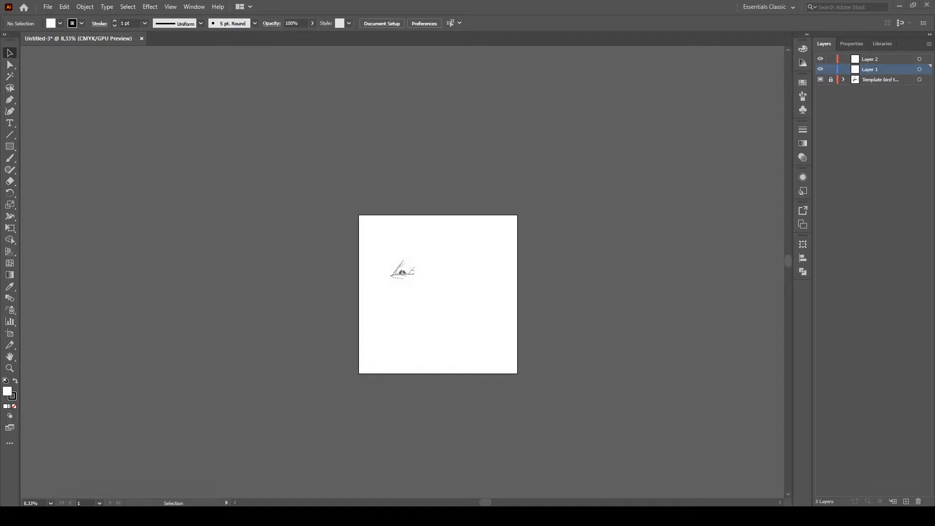
- Switch to Illustrator and shrink Artboard 1 to about 163 × 175 mm around the placed bird template
left_click(10, 334)
left_click_drag(517, 371, 414, 280)
left_click_drag(359, 215, 416, 286)
key("ctrl+plus")
key("ctrl+plus")
key("ctrl+plus")
key("ctrl+plus")
key("ctrl+plus")
key("ctrl+plus")
key("ctrl+plus")
key("ctrl+plus")
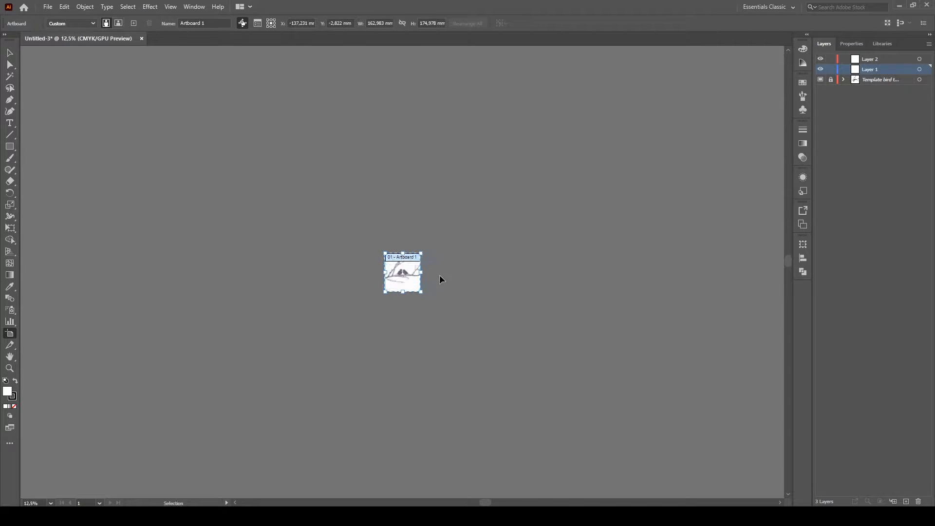
key("Escape")
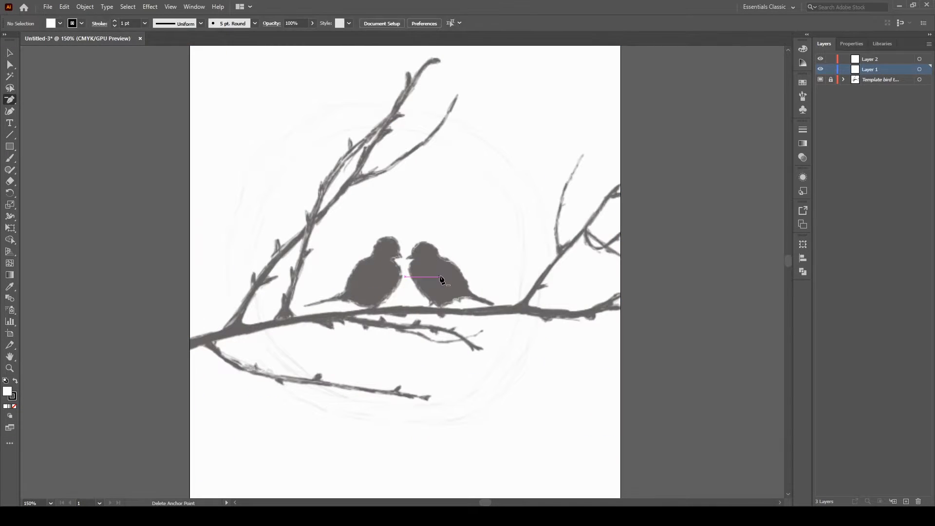
- Trace with the Pen tool from the artboard's left edge around the lowest twig and along the main branch's underside to the second twig
key("p")
left_click(187, 351)
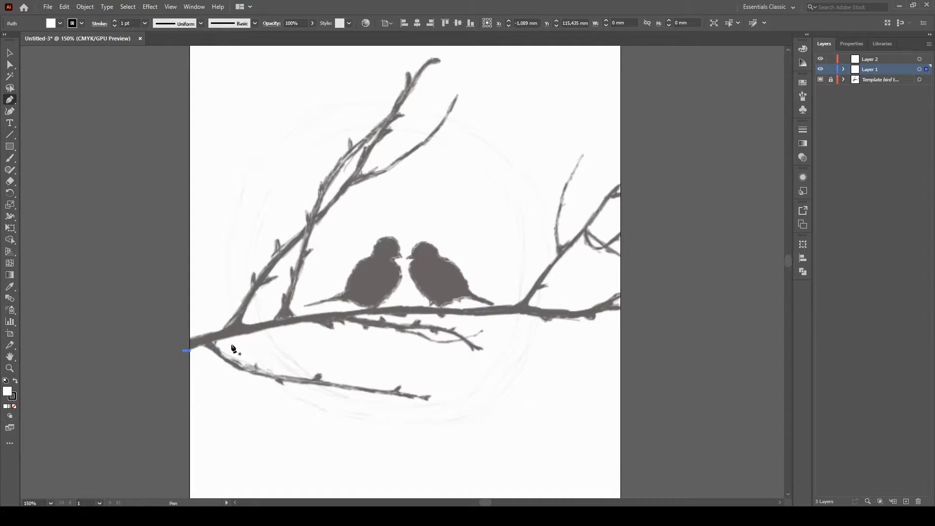
key("Escape")
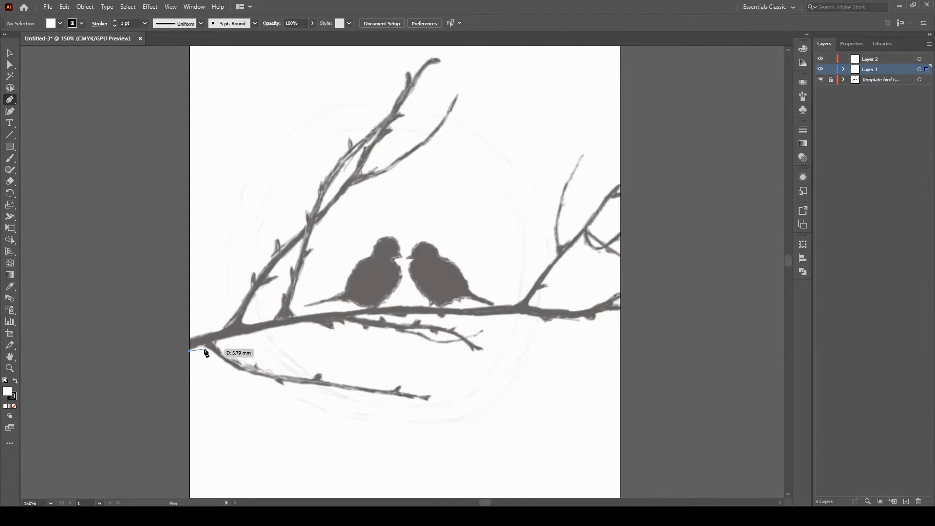
left_click(190, 351)
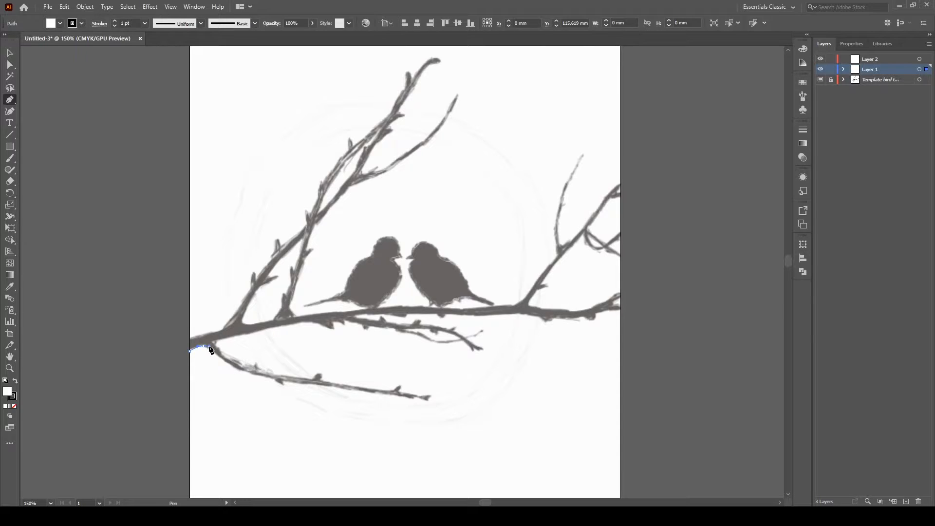
left_click_drag(210, 349, 405, 395)
left_click(407, 395)
left_click_drag(348, 385, 357, 321)
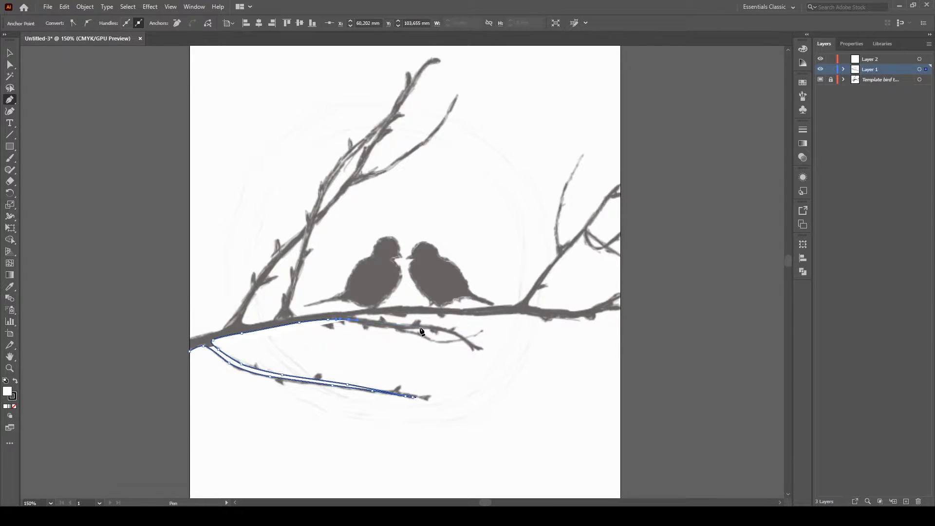
- Continue the pen path along the lower edge of the twig below the birds, around its tip and back to the main branch
key("ctrl+plus")
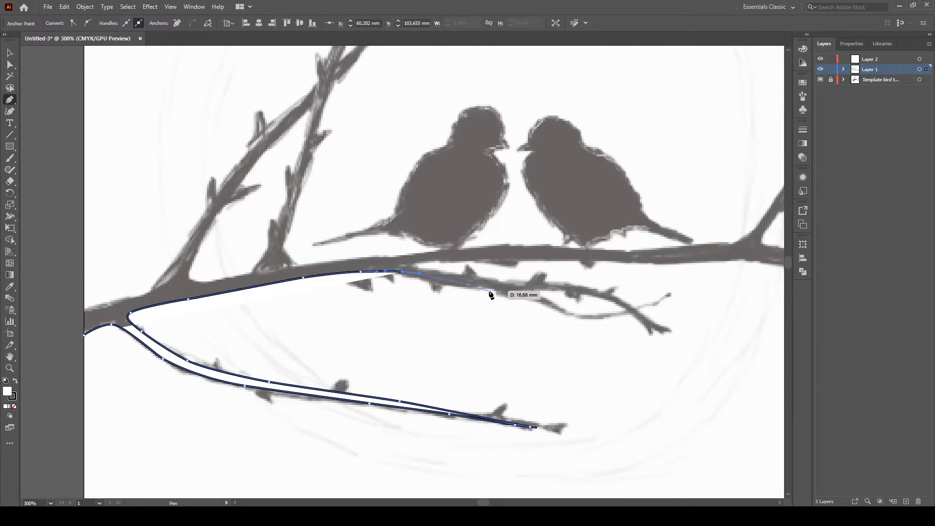
left_click_drag(493, 290, 561, 288)
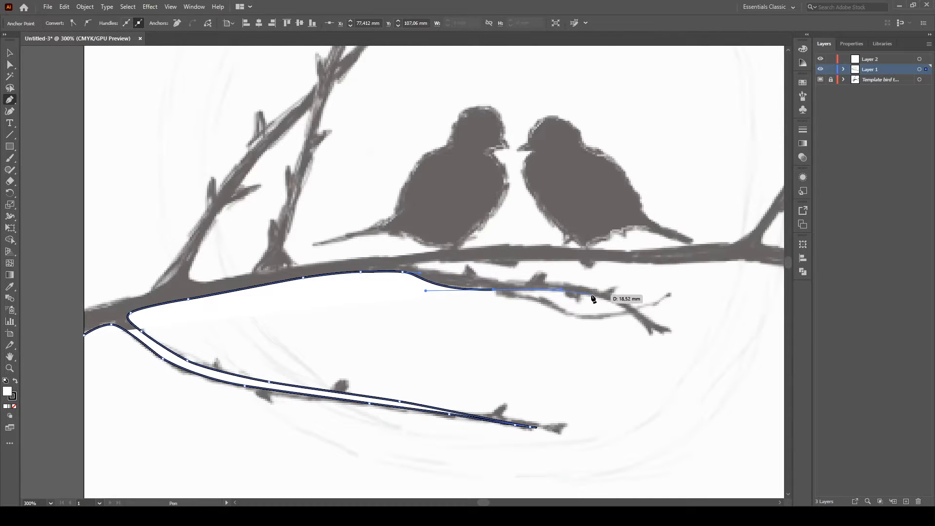
left_click_drag(616, 302, 567, 286)
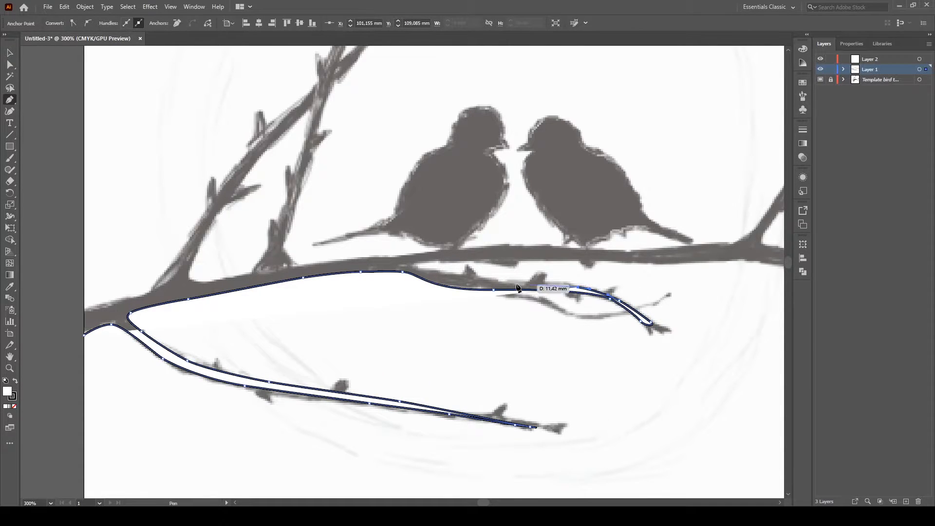
left_click_drag(505, 286, 437, 262)
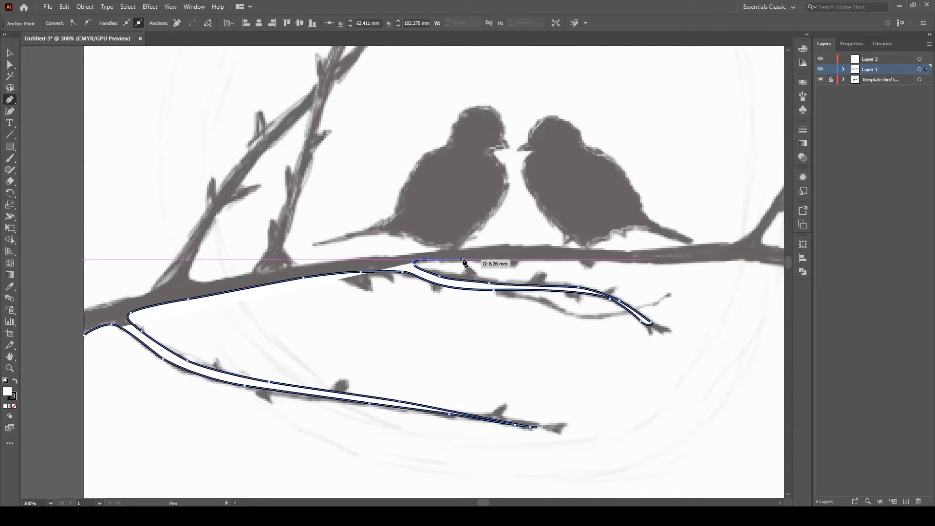
- Continue the pen path along the main branch's underside, past the birds, to the raised branch end at the artboard's right edge
left_click_drag(497, 260, 569, 259)
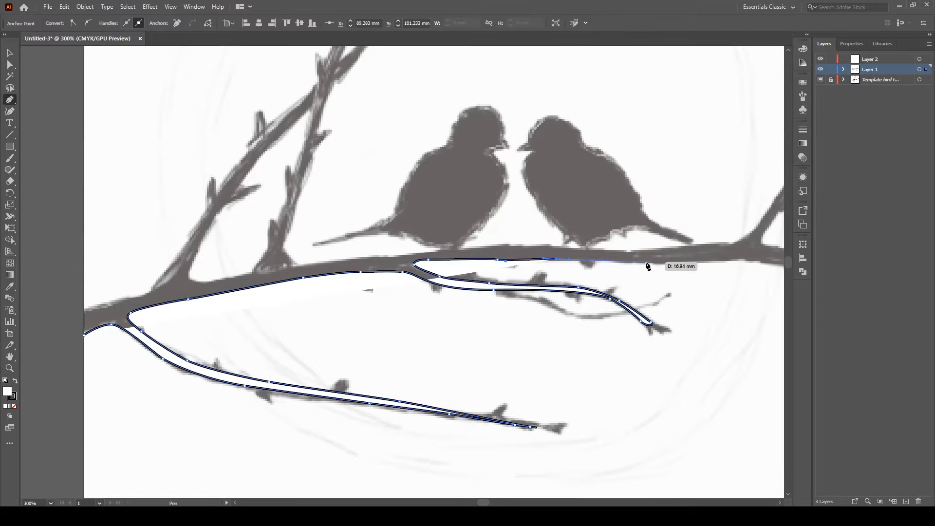
left_click_drag(645, 262, 660, 262)
left_click(754, 262)
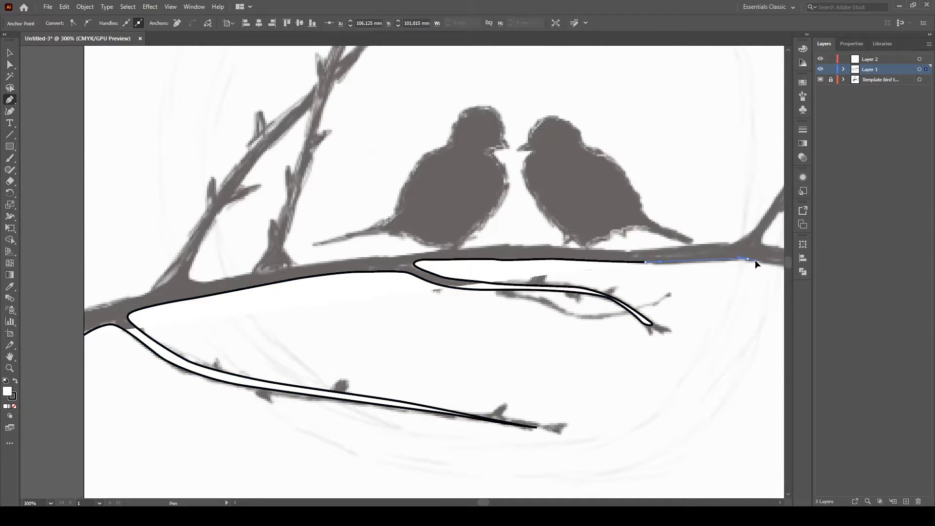
key("ctrl+minus")
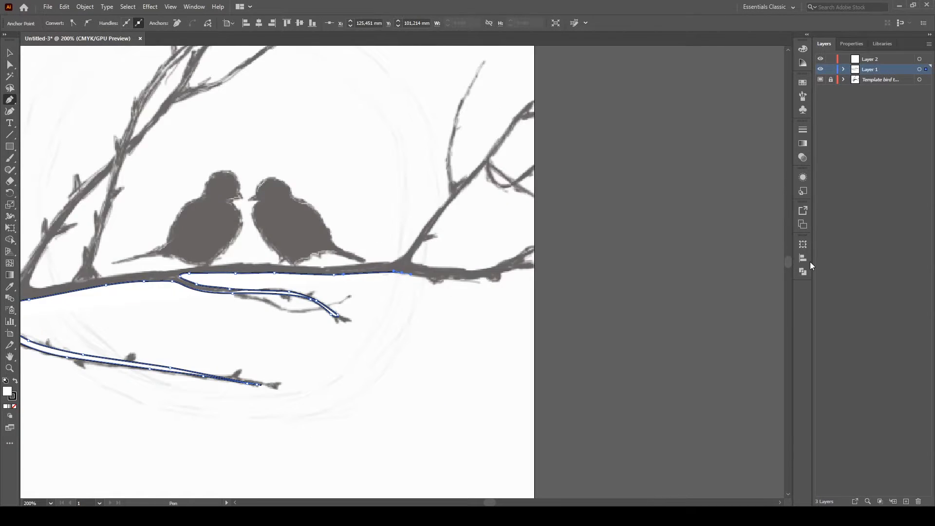
left_click(439, 278)
left_click(475, 278)
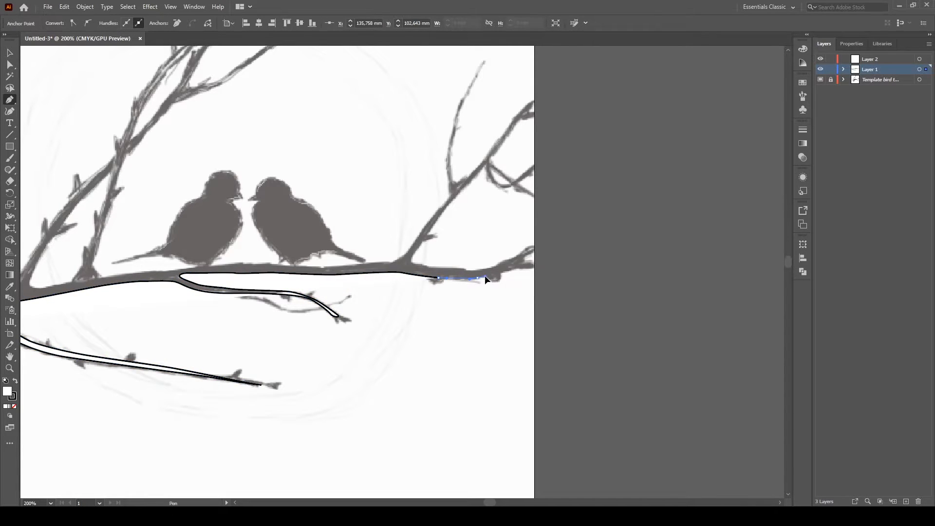
left_click(517, 264)
left_click(531, 252)
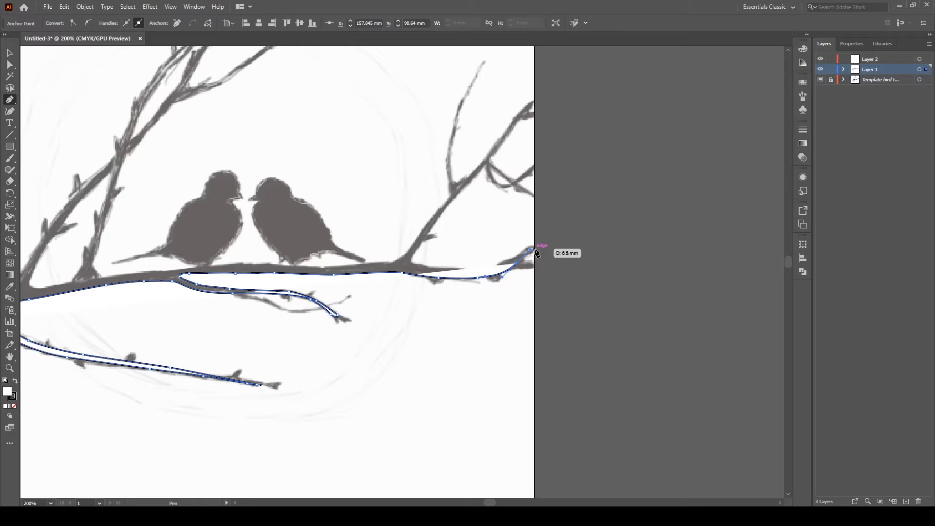
- Round the path off just past the artboard's right edge and return along the branch's upper side to the upper-right offshoot's base
left_click_drag(544, 252, 546, 246)
left_click_drag(538, 243, 443, 273)
left_click(516, 259)
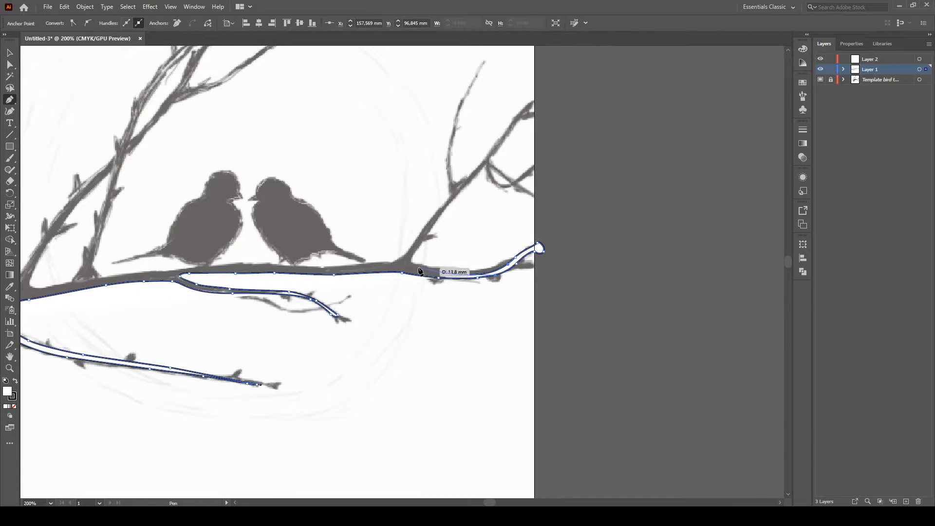
left_click(410, 262)
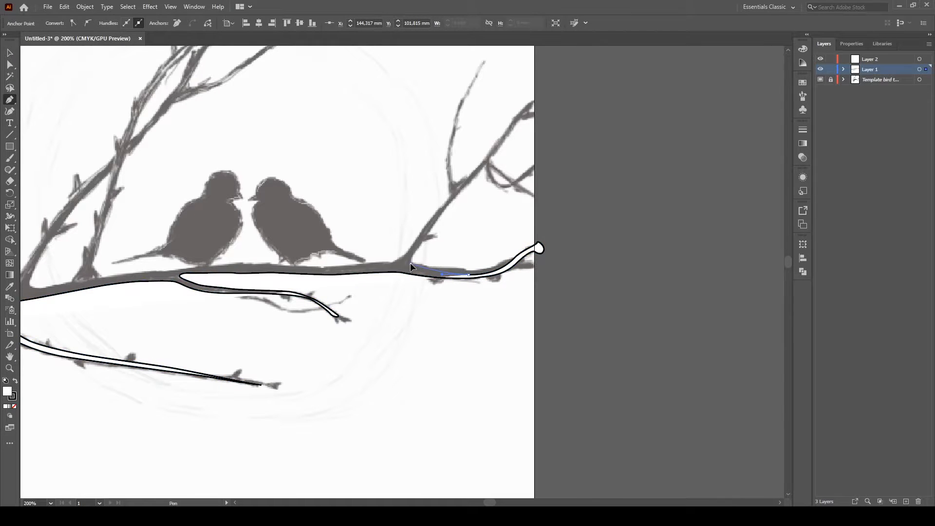
- Trace the lower side of the upper-right offshoot from its base up to its tip near the artboard edge
left_click(429, 238)
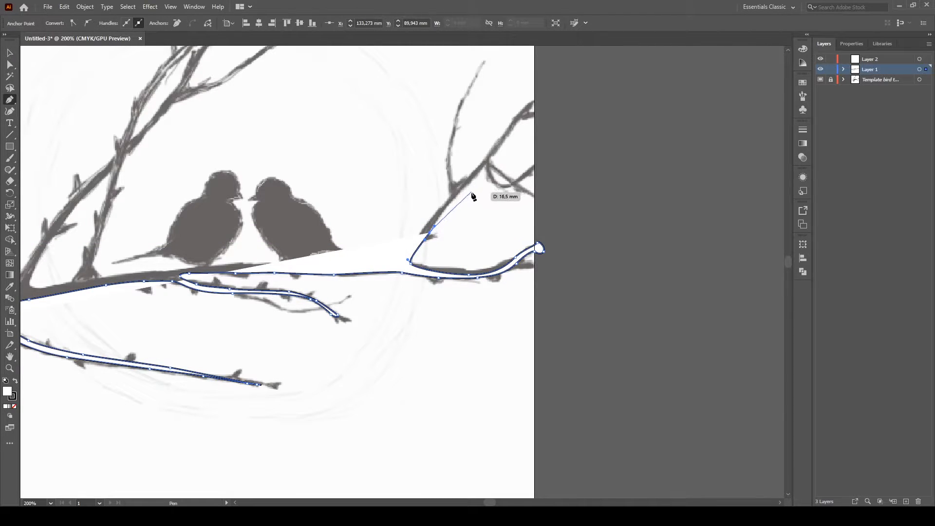
left_click(477, 178, "ctrl")
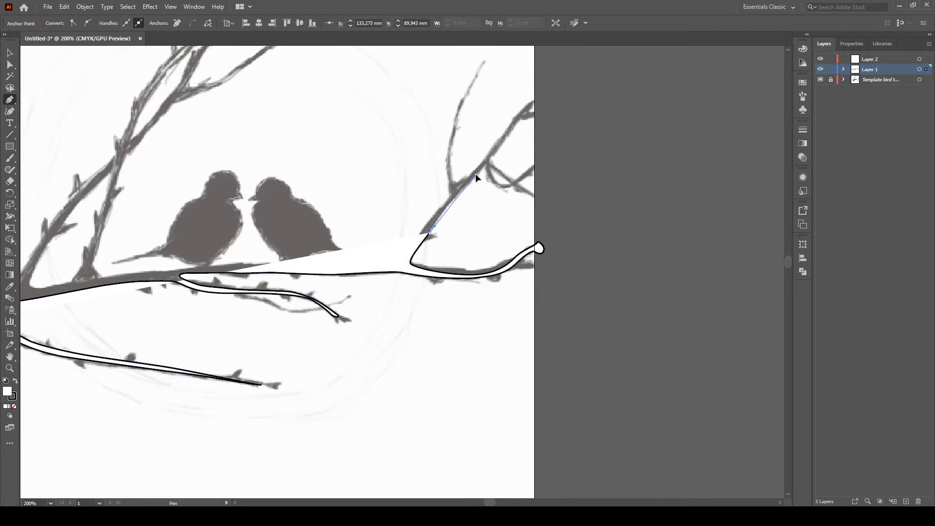
left_click(476, 174)
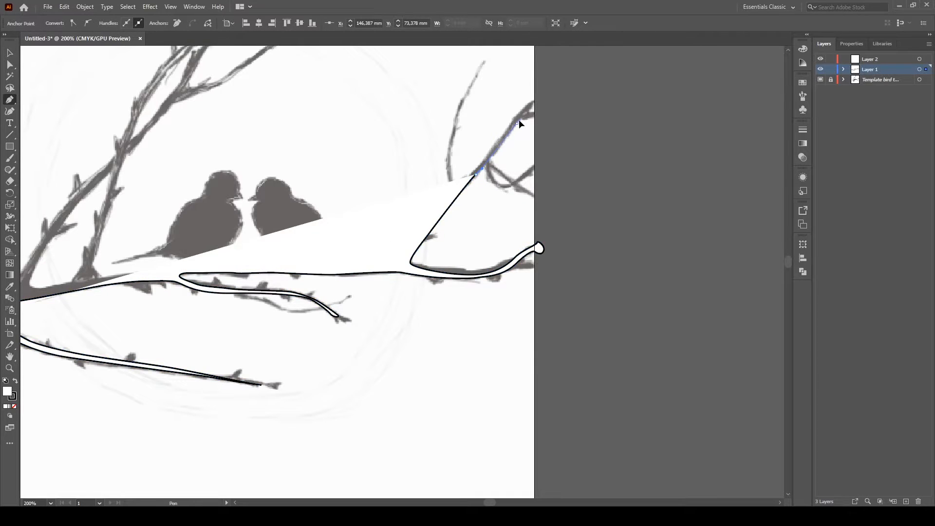
left_click_drag(518, 119, 502, 142)
left_click(527, 107)
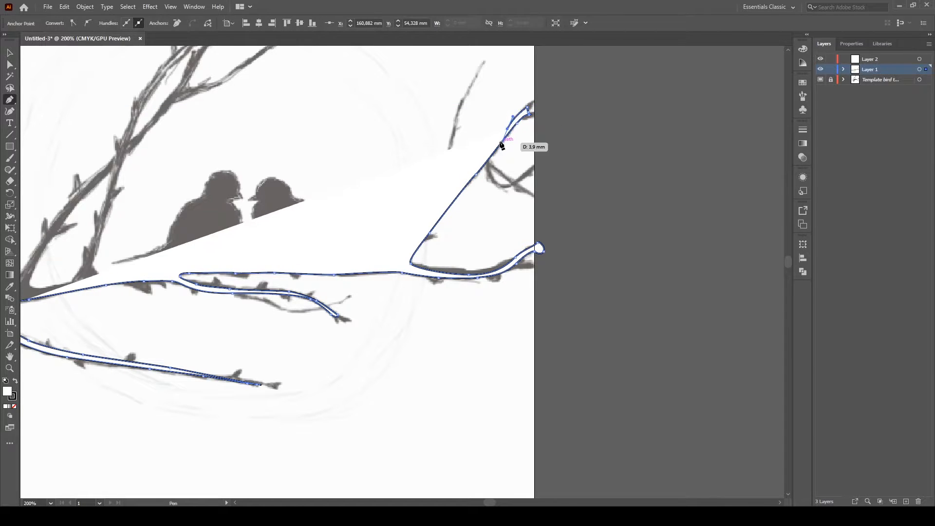
- Bring the path back down the offshoot's upper side onto the main branch and deselect it
left_click_drag(457, 185, 454, 195)
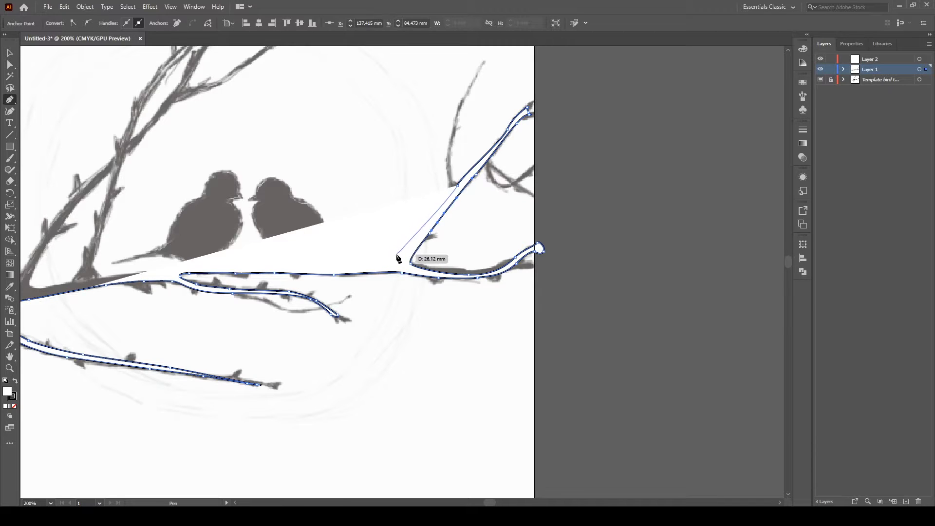
left_click_drag(396, 257, 303, 271)
key("v")
left_click(664, 246)
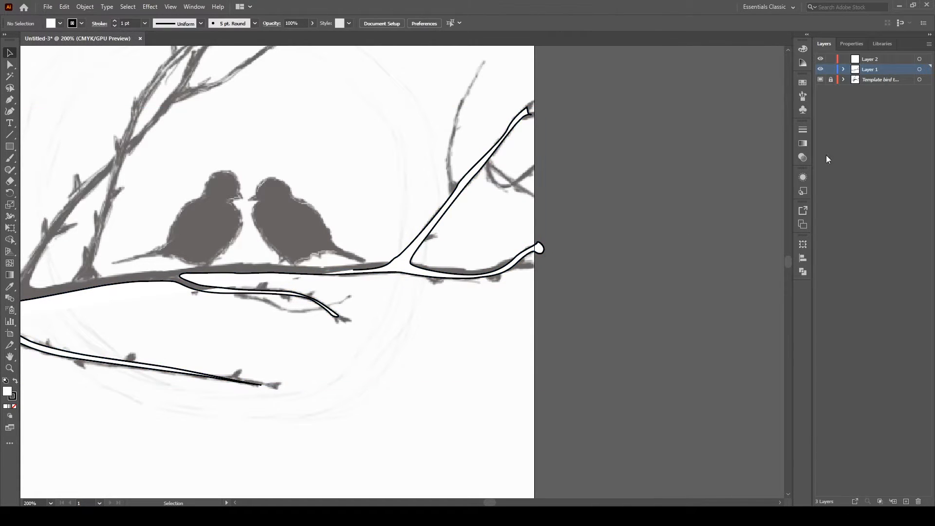
- Lock and hide Layer 1, and duplicate the bird template above Layer 2 with the original template hidden
left_click(820, 69)
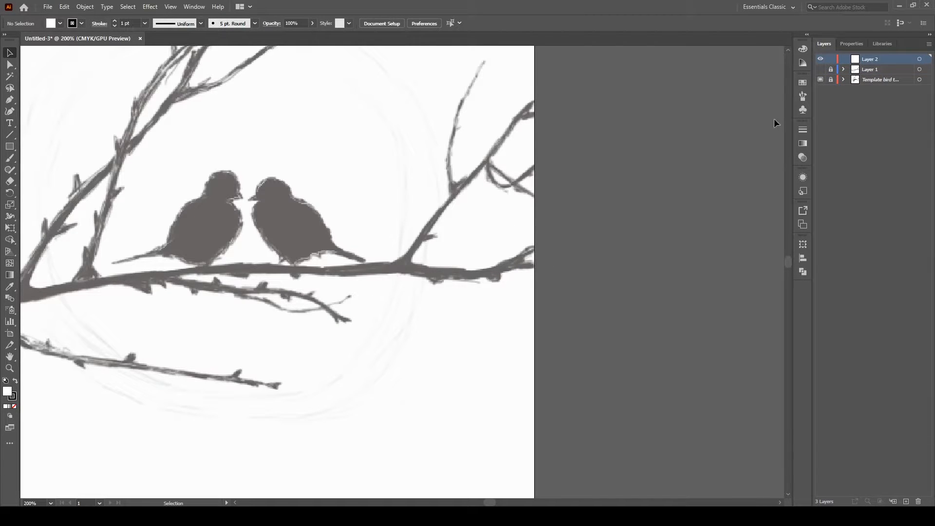
left_click(830, 80)
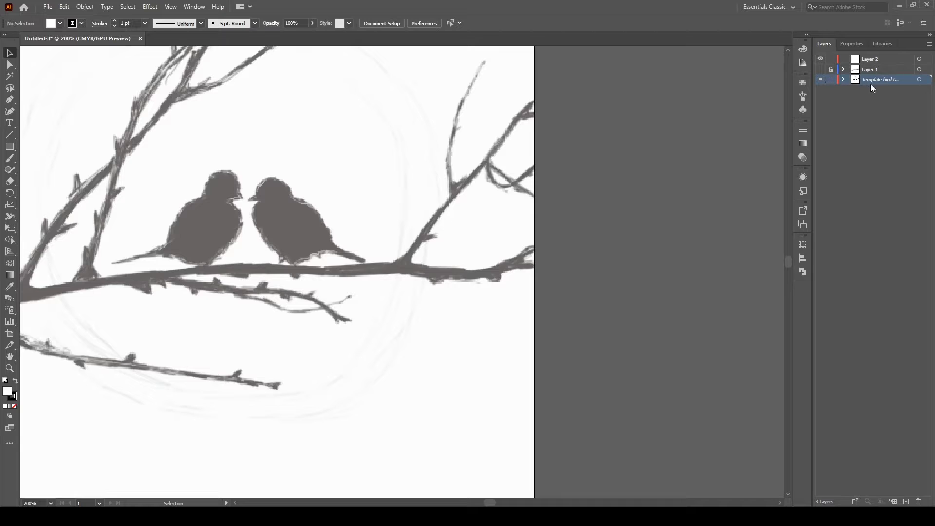
left_click(855, 70)
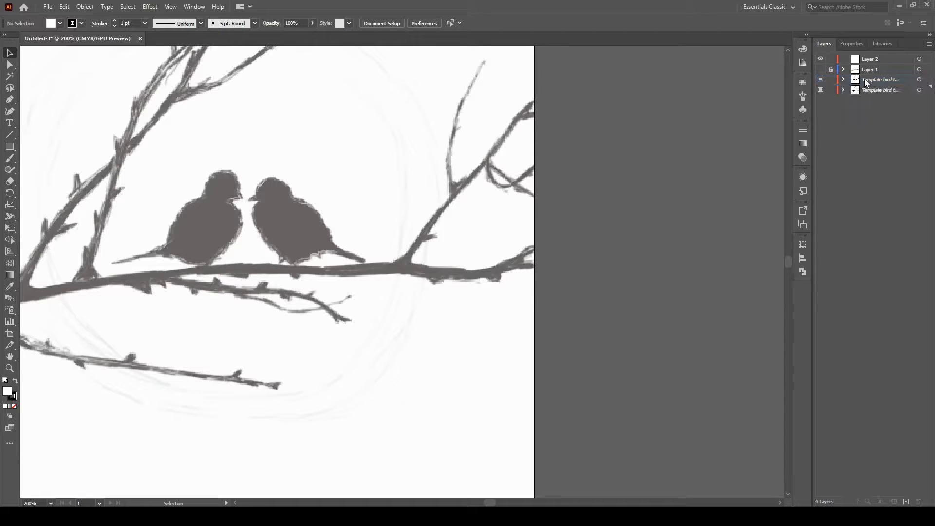
left_click_drag(864, 79, 863, 55)
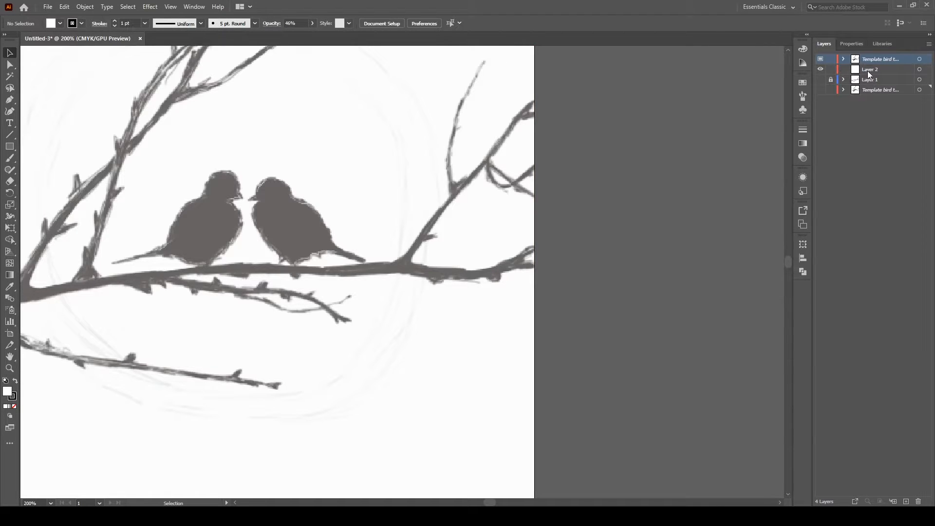
left_click(855, 74)
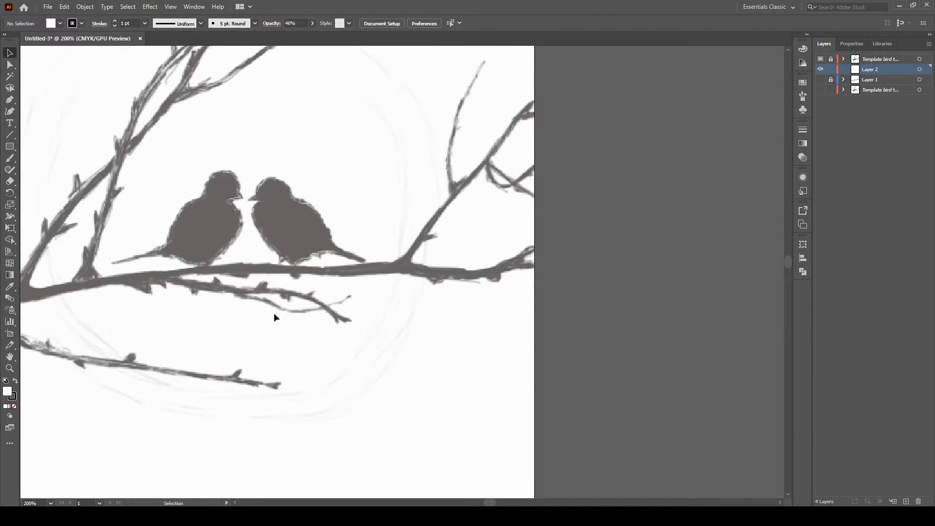
- Lower the opacity of the topmost template image to 41% and lock its layer
left_click(920, 59)
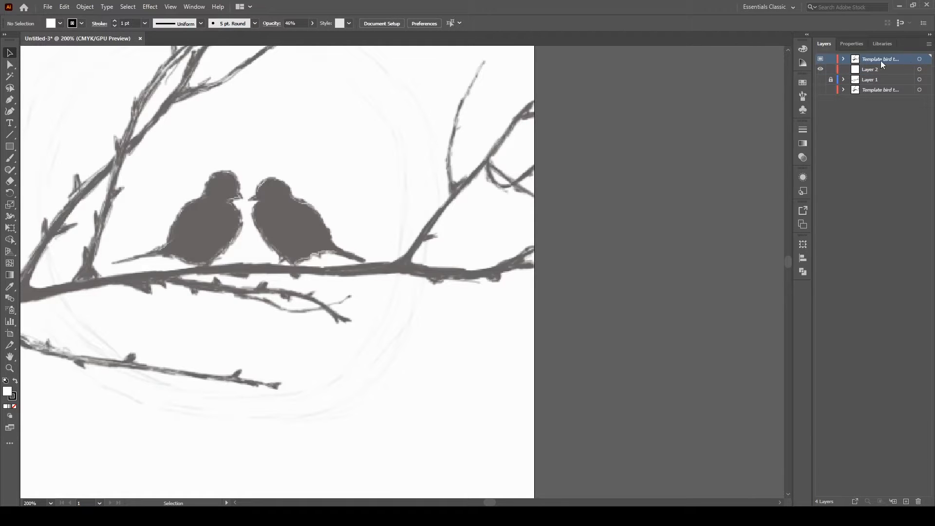
left_click(924, 63)
left_click(390, 23)
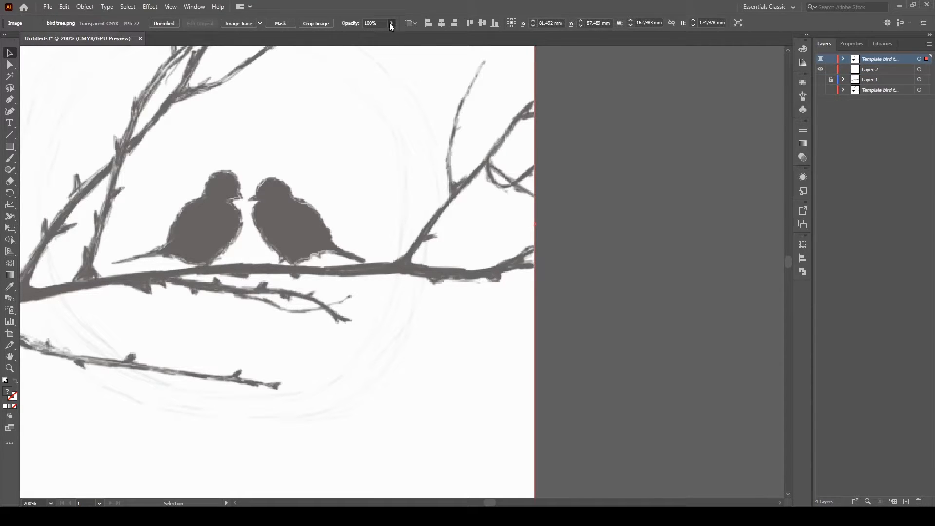
left_click_drag(391, 34, 367, 36)
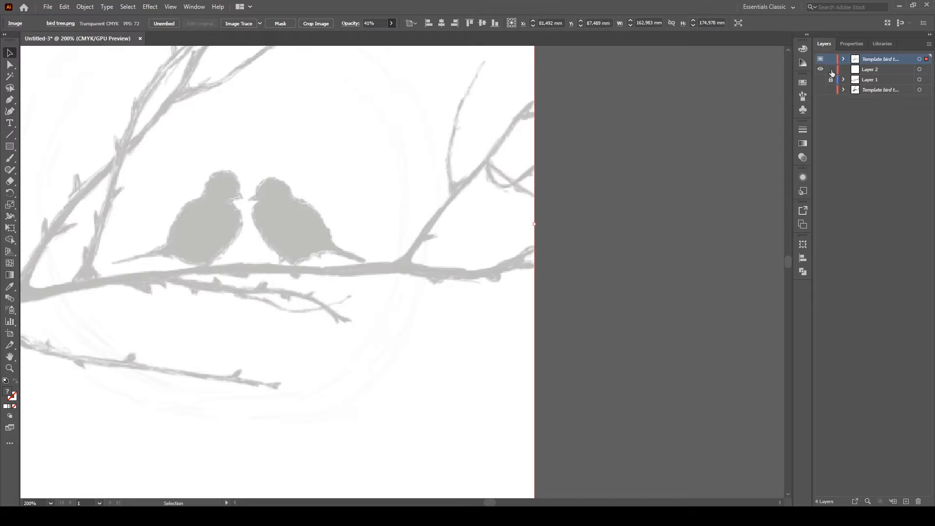
left_click_drag(828, 62, 816, 77)
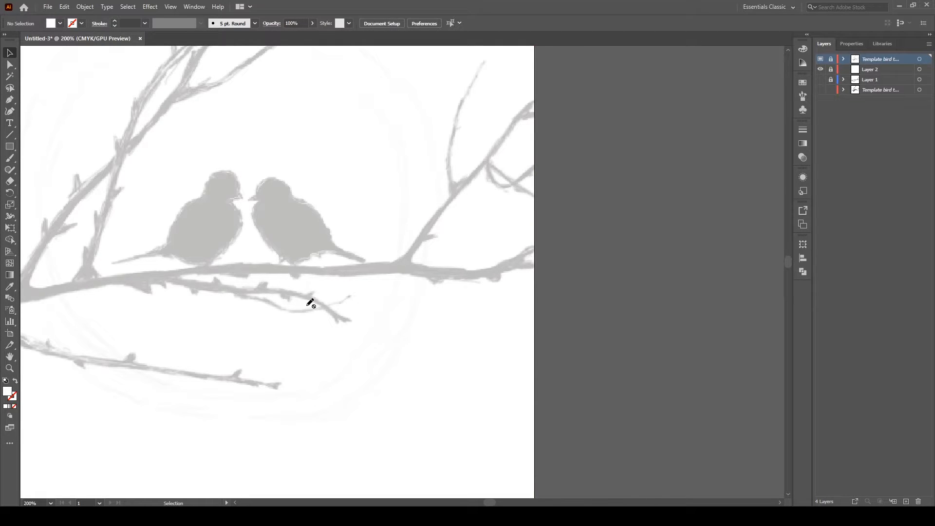
- Make Layer 2 the active, unlocked layer and ready the Pen tool with a black fill and no stroke
key("b")
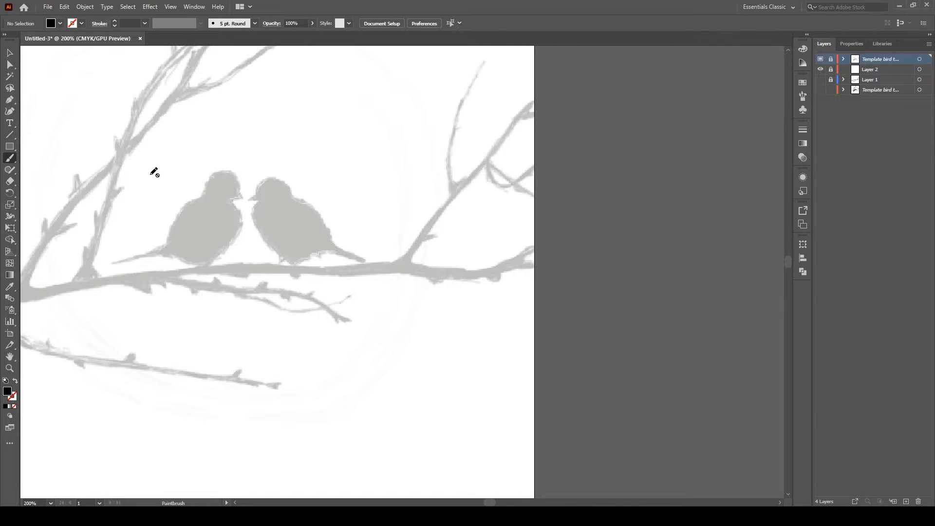
key("p")
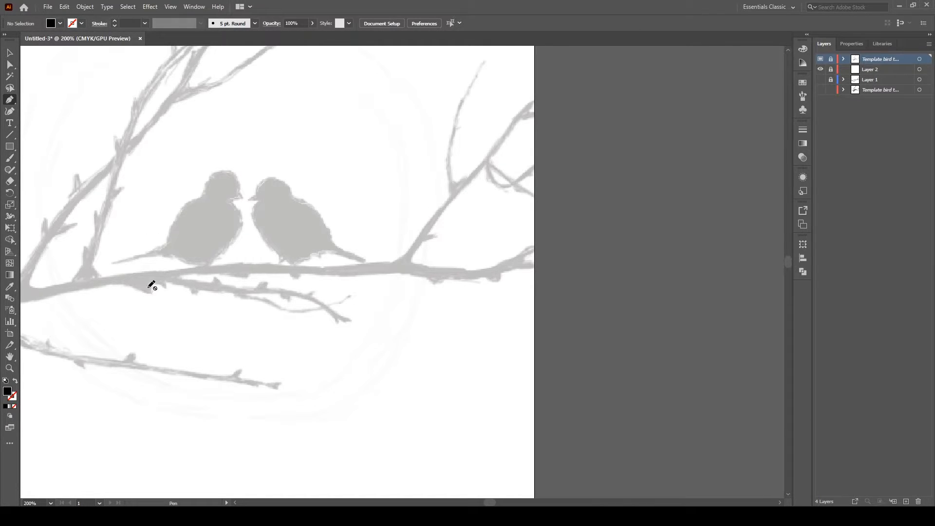
left_click(865, 70)
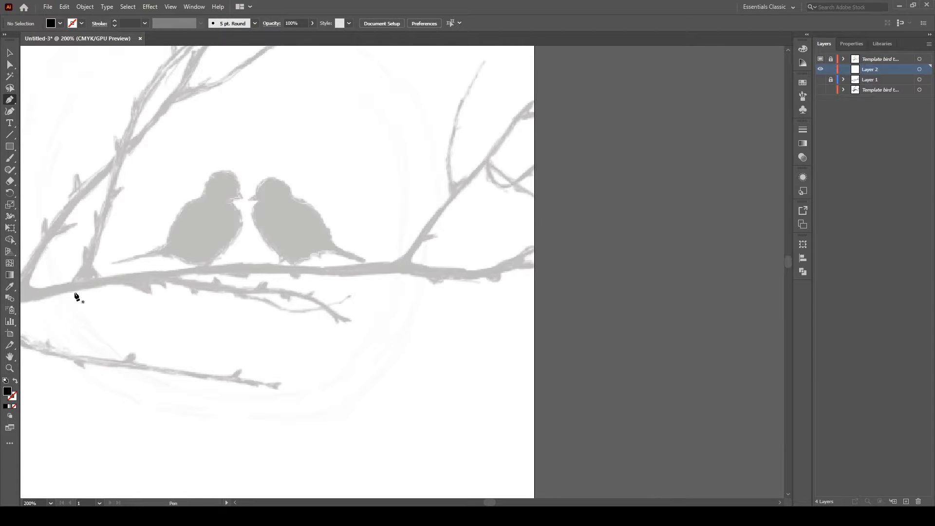
- Trace the main branch's underside on Layer 2 from outside the artboard's left edge to the forked tips past the right edge
key("ctrl+minus")
key("ctrl+plus")
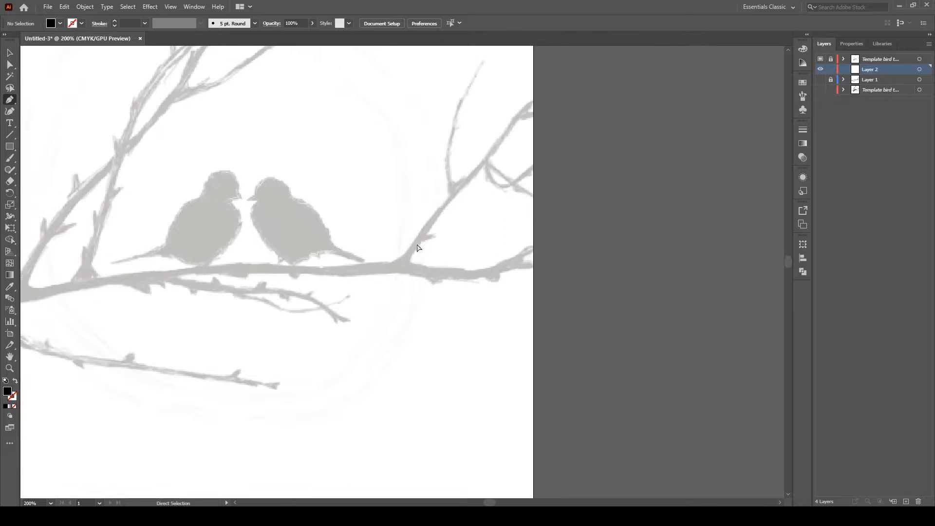
key("space")
left_click_drag(453, 298, 580, 358)
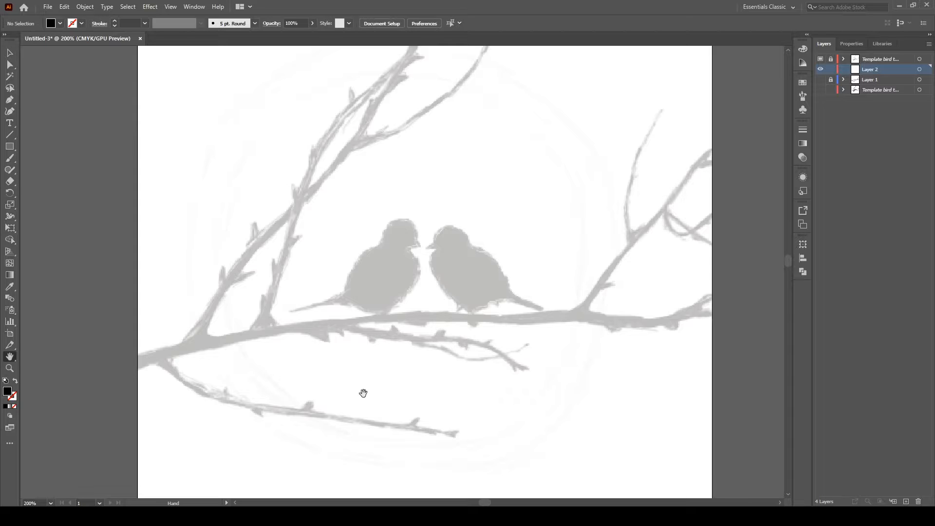
left_click(126, 373)
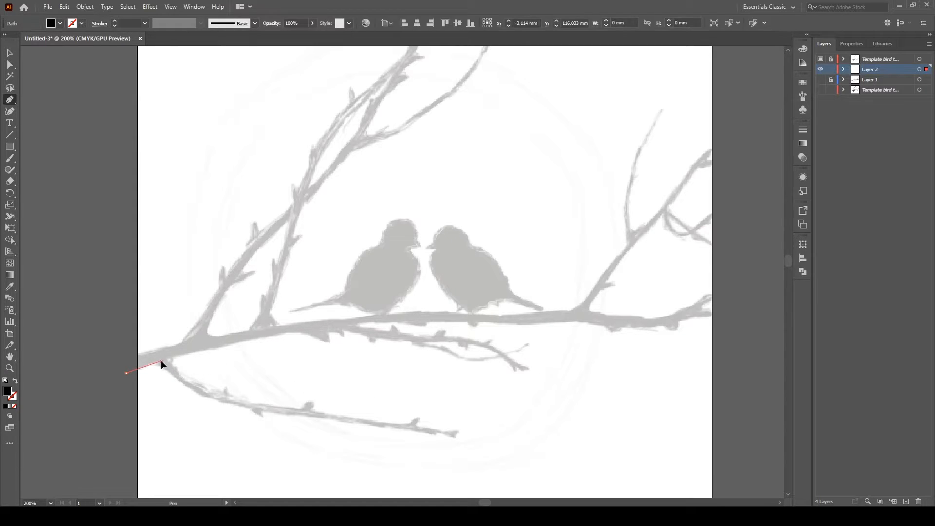
left_click_drag(161, 361, 170, 359)
left_click_drag(238, 342, 241, 342)
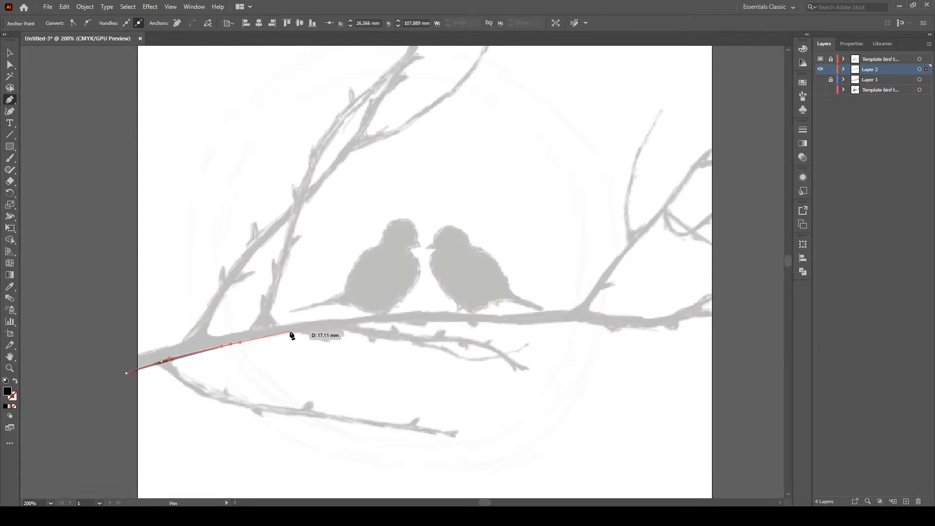
left_click_drag(297, 330, 370, 322)
left_click_drag(437, 324, 440, 320)
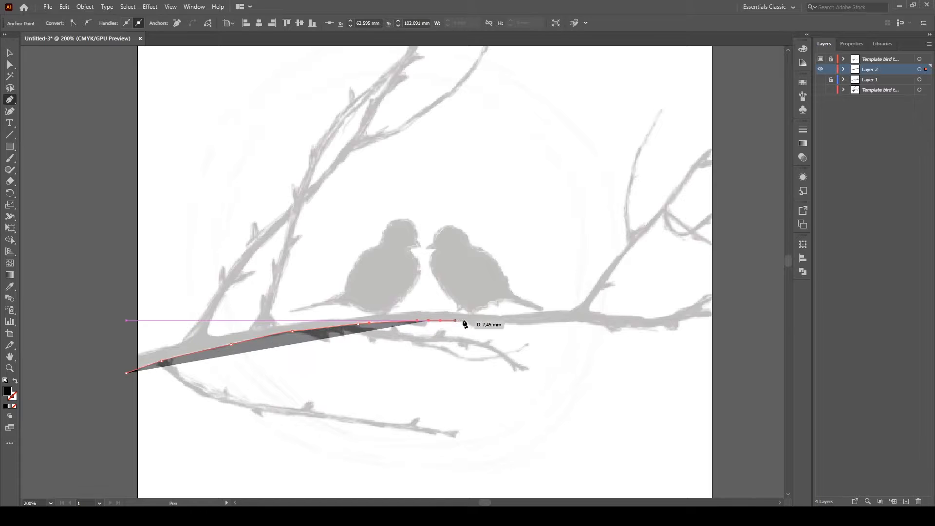
left_click_drag(507, 323, 527, 324)
left_click_drag(584, 320, 596, 295)
left_click(728, 318)
- Continue the path up the upper-right offshoot's lower side and around its forked tip to the start of its upper side
left_click_drag(617, 264, 667, 209)
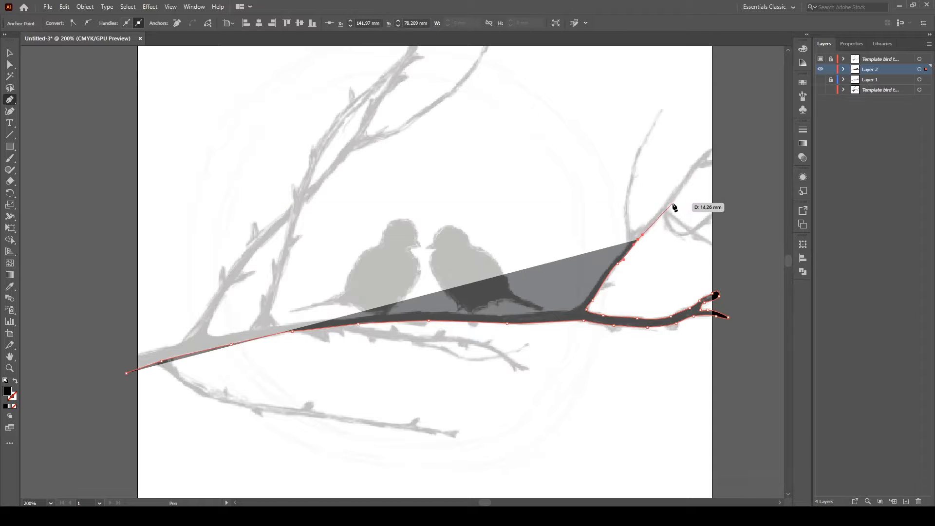
left_click_drag(672, 203, 709, 150)
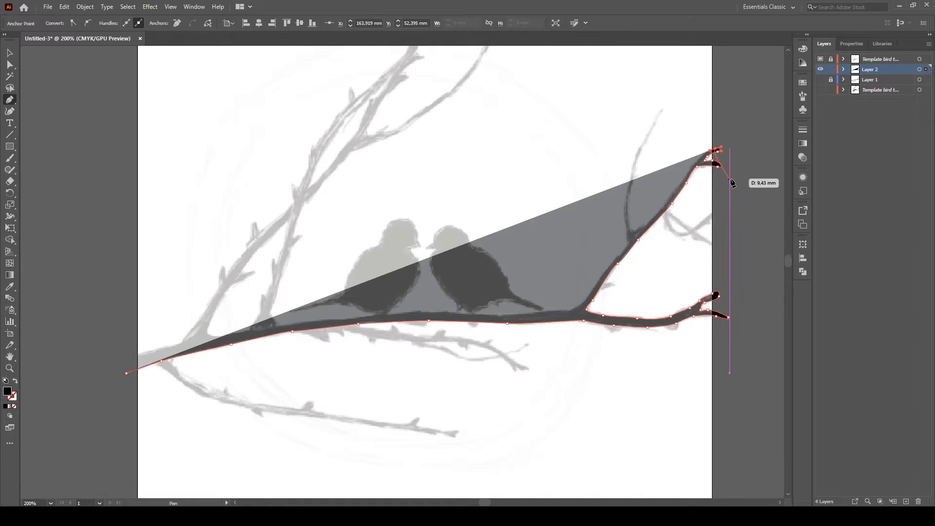
left_click(699, 166)
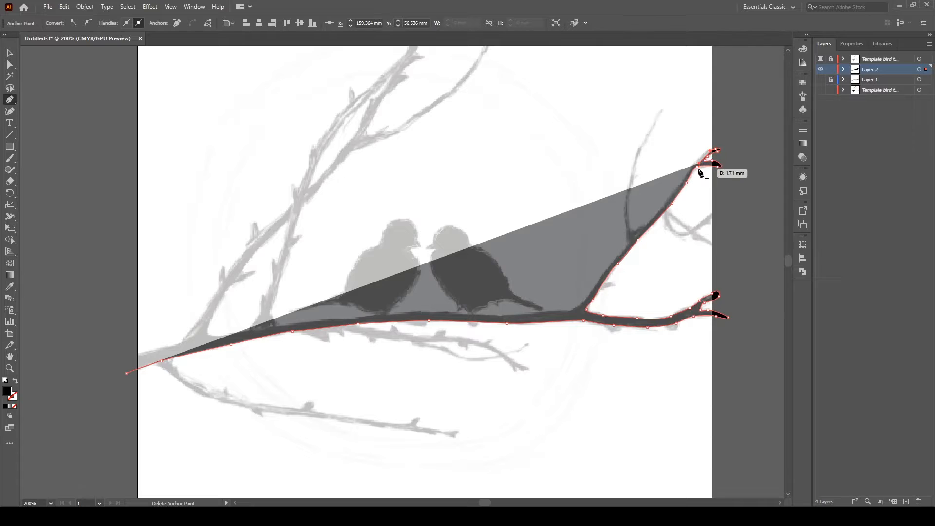
key("ctrl+z")
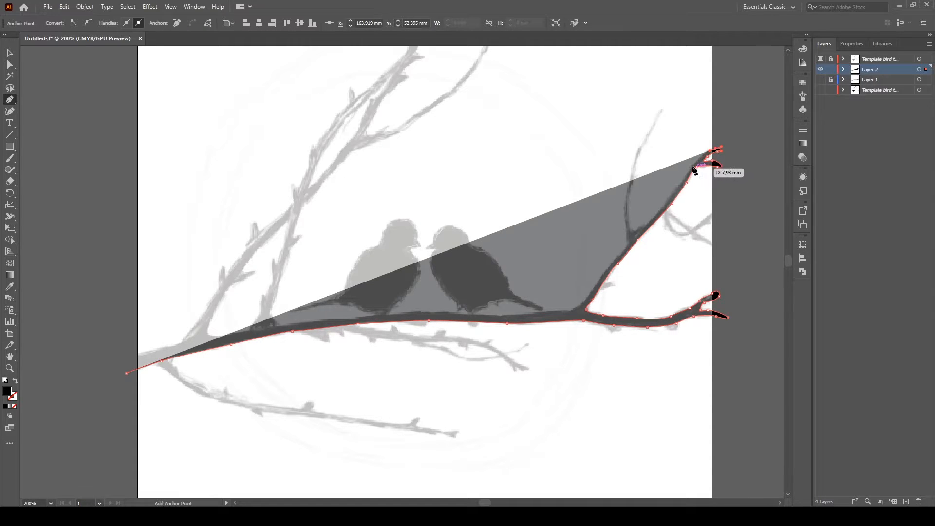
left_click(691, 167)
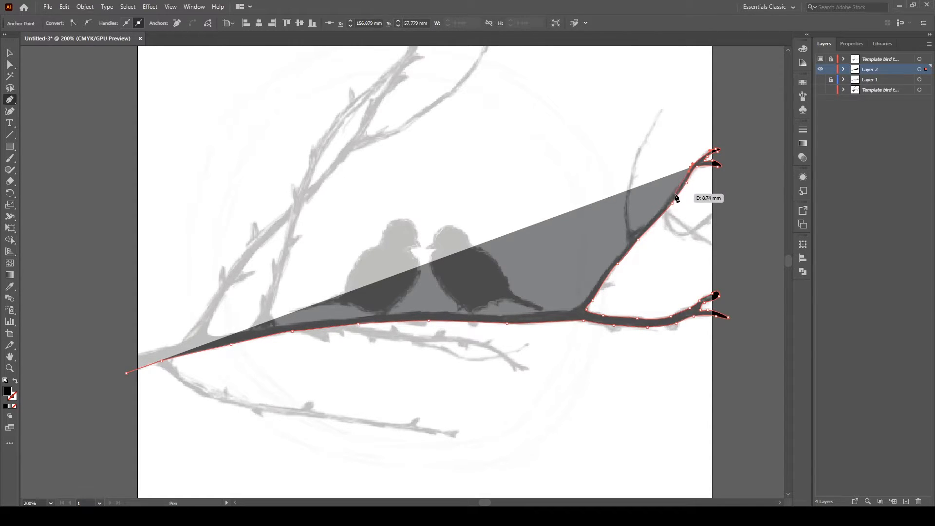
- Continue the branch path down the upper side of the upper-right offshoot to the base of the thin upright twig
left_click(674, 194)
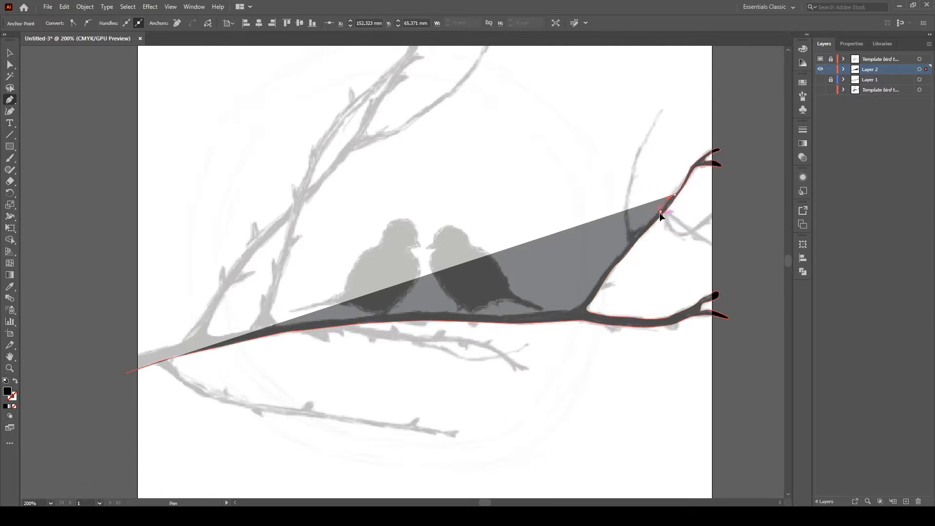
left_click(660, 213)
left_click(641, 228)
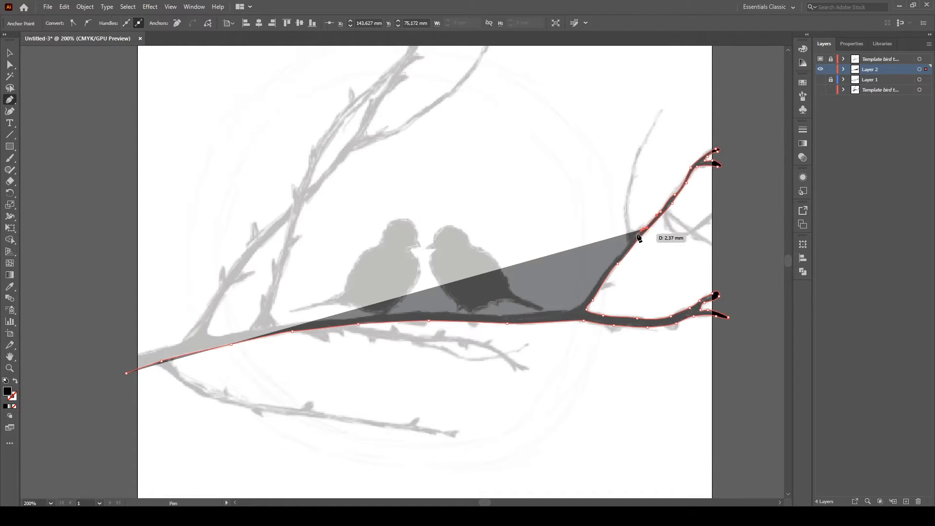
left_click(633, 234)
- Trace the right side of the thin upright twig from its base up to and around its tip
left_click(628, 224)
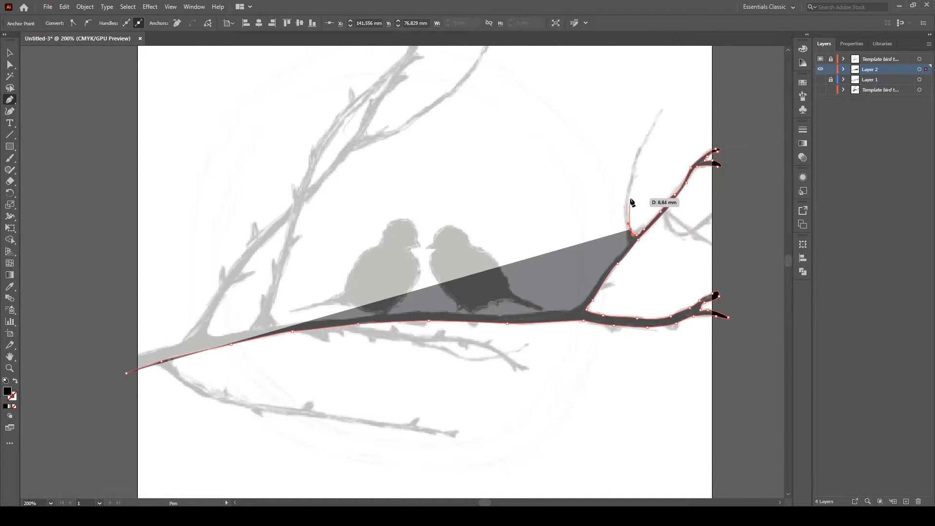
left_click(628, 194)
left_click(633, 180)
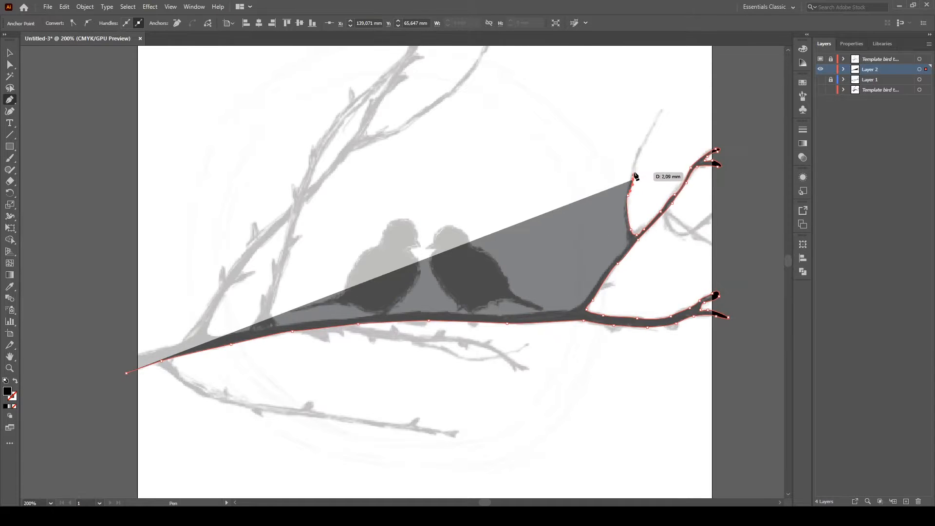
left_click(644, 143)
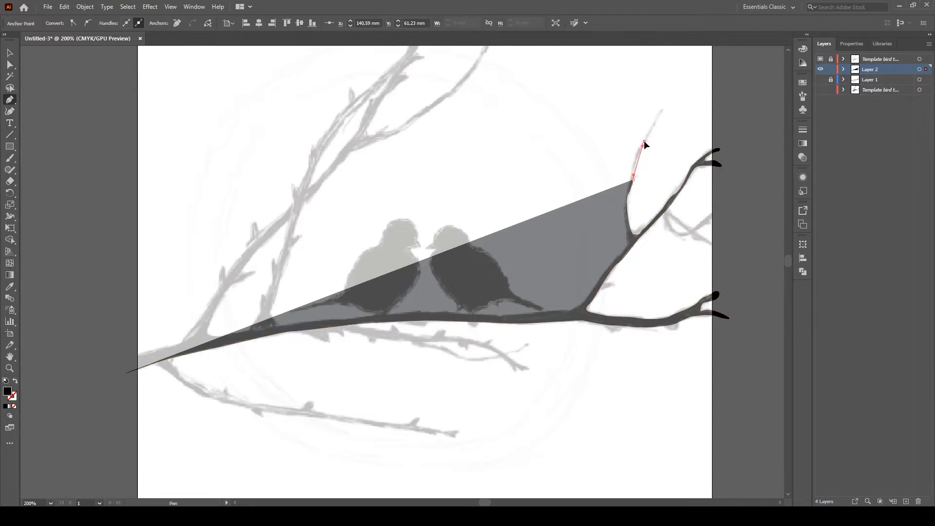
left_click_drag(644, 142, 661, 109)
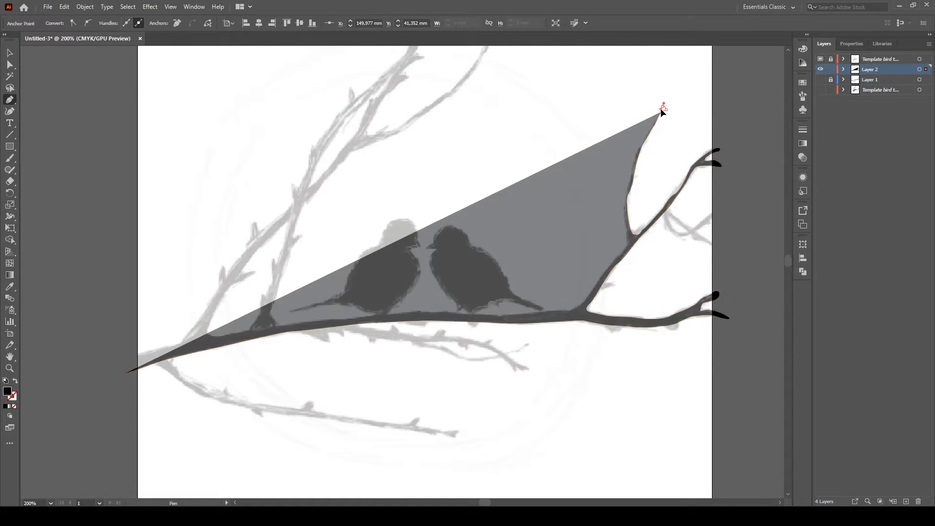
- Trace the thin twig's left side from its tip back down to where it joins the upper-right offshoot
key("ctrl+plus")
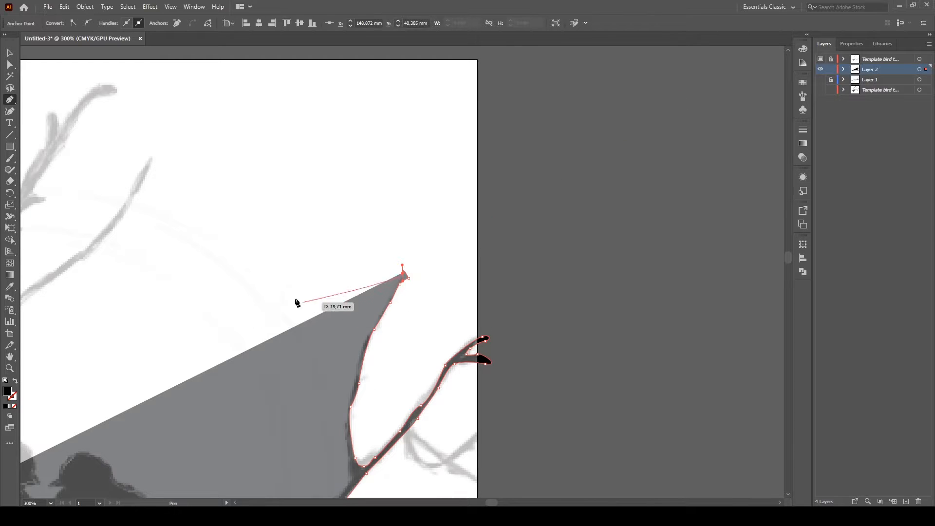
left_click(394, 284)
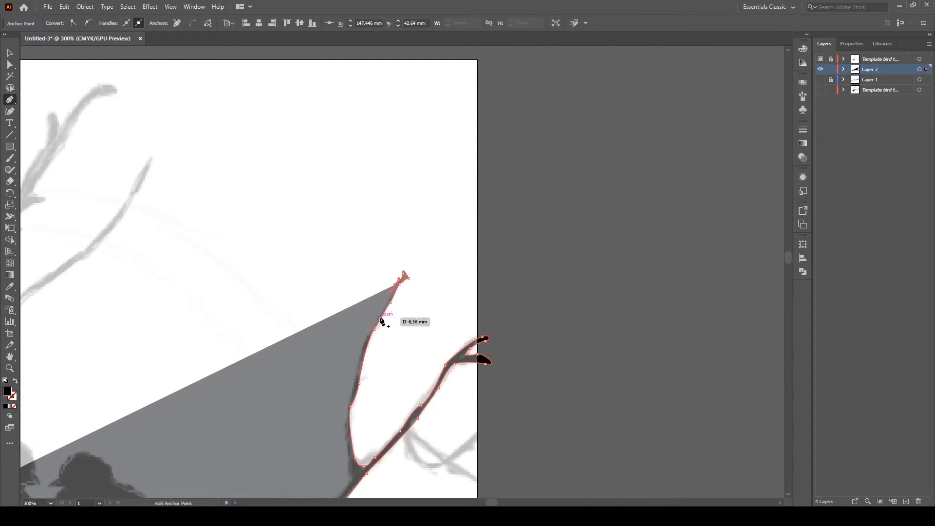
left_click_drag(376, 319, 370, 331)
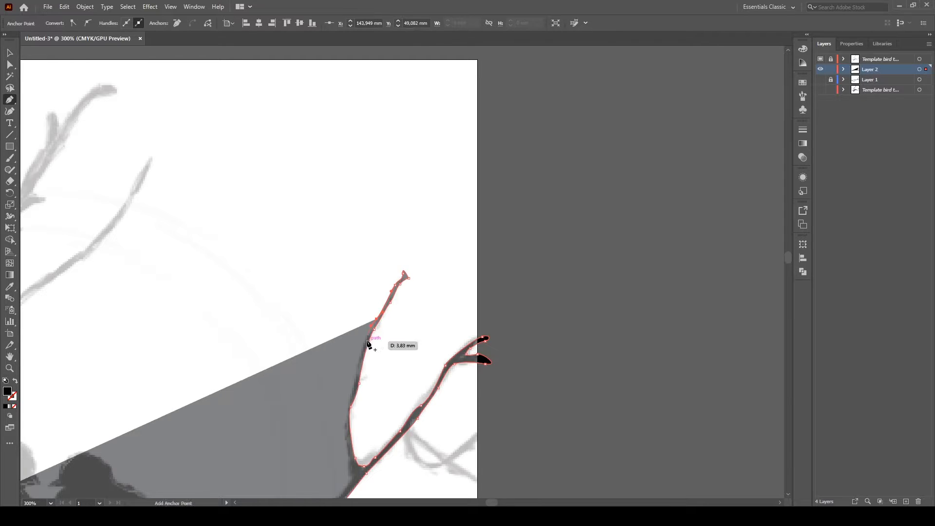
left_click_drag(358, 364, 344, 414)
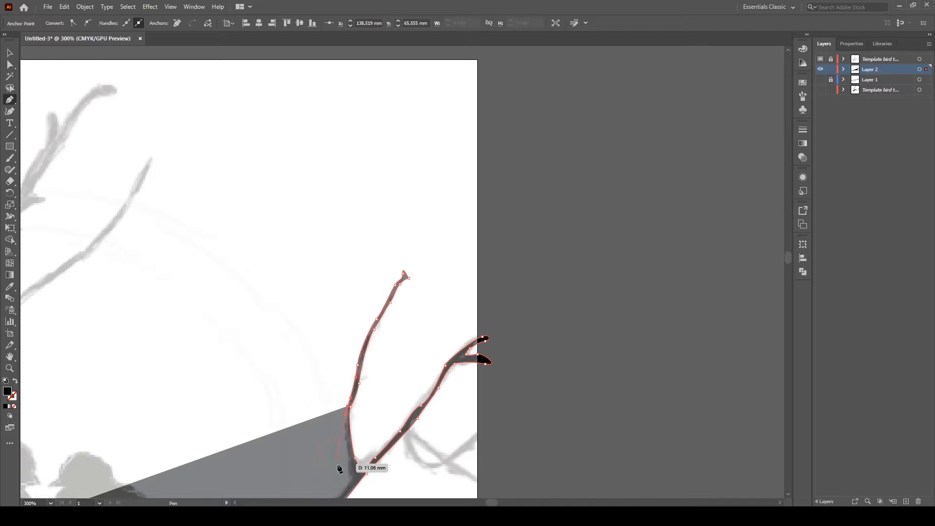
left_click_drag(349, 472, 349, 488)
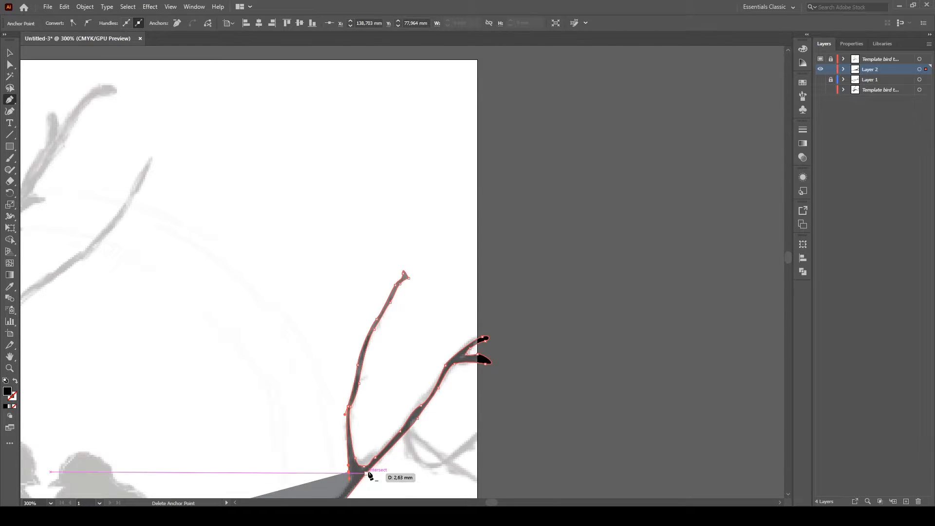
- Continue the path down the offshoot's left side into the main branch's upper edge, undoing and replacing the misplaced last points
key("ctrl+minus")
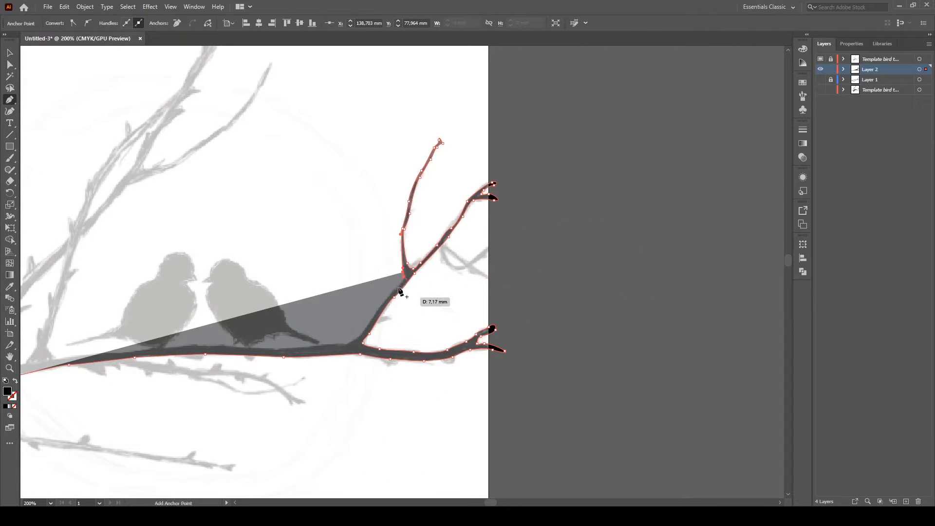
left_click_drag(397, 289, 316, 353)
key("ctrl+z")
key("ctrl+z")
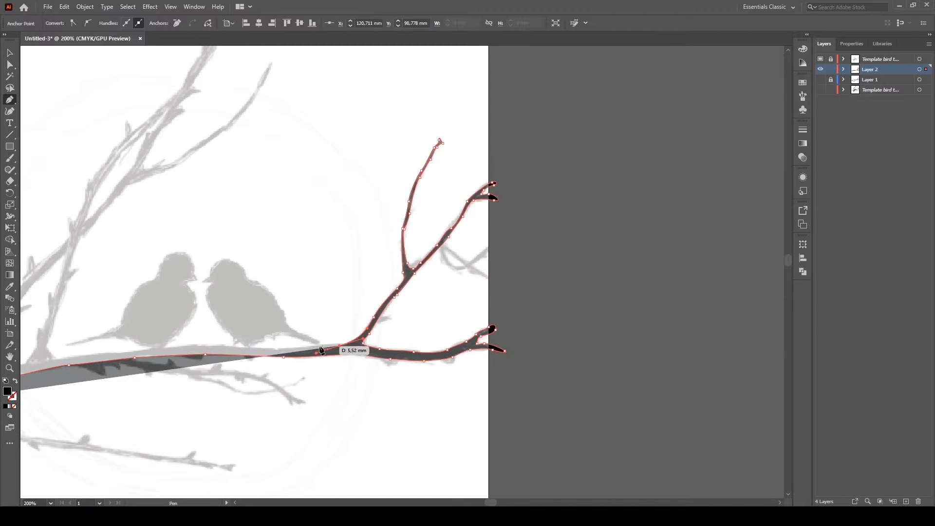
left_click(339, 345)
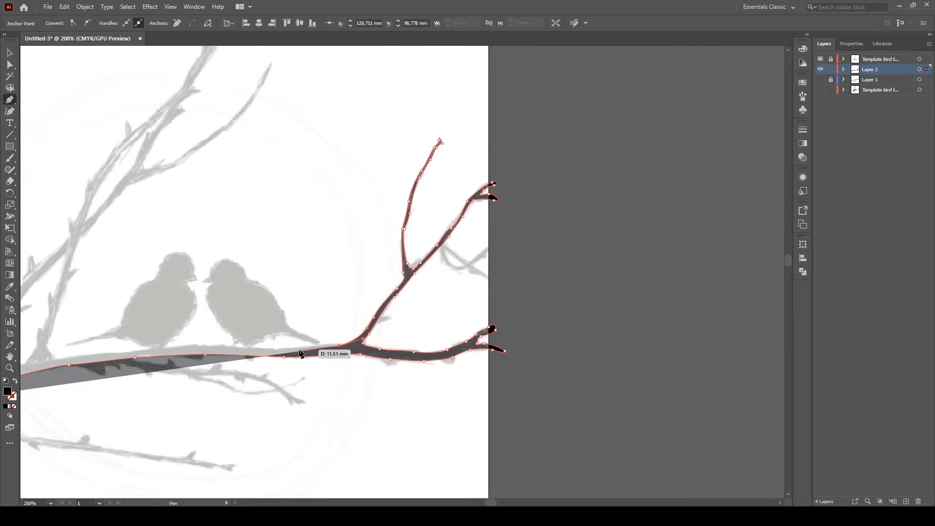
- Trace the main branch's upper edge back past the artboard's left edge, close the shape at its starting point and deselect it
left_click(297, 349)
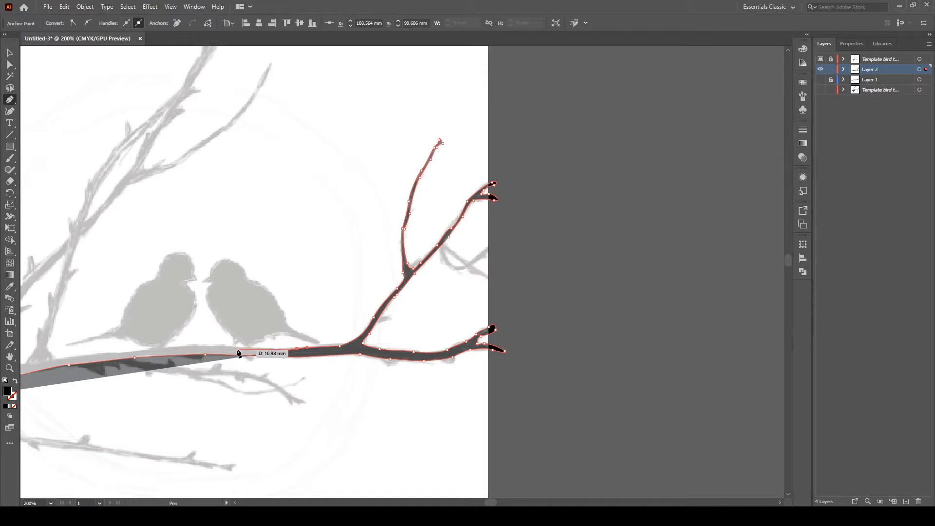
left_click_drag(239, 348, 56, 361)
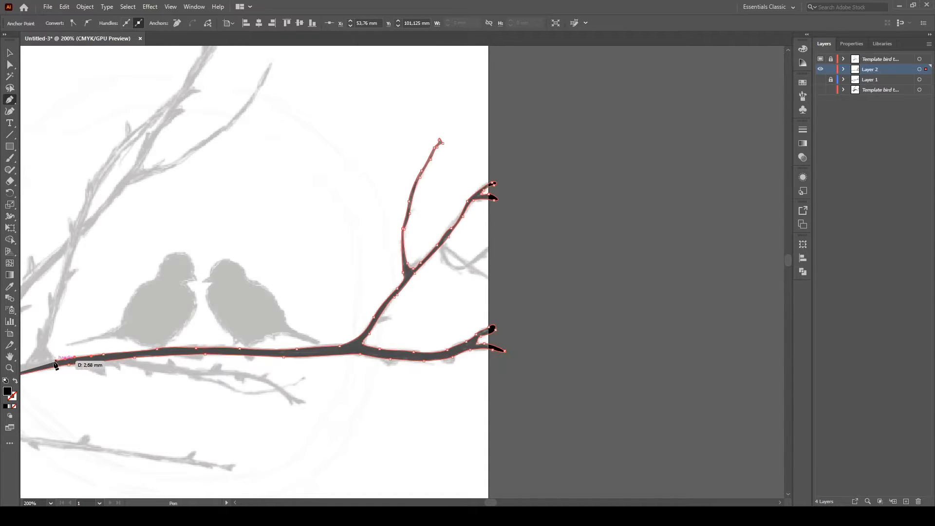
key("space")
left_click_drag(289, 359, 542, 331)
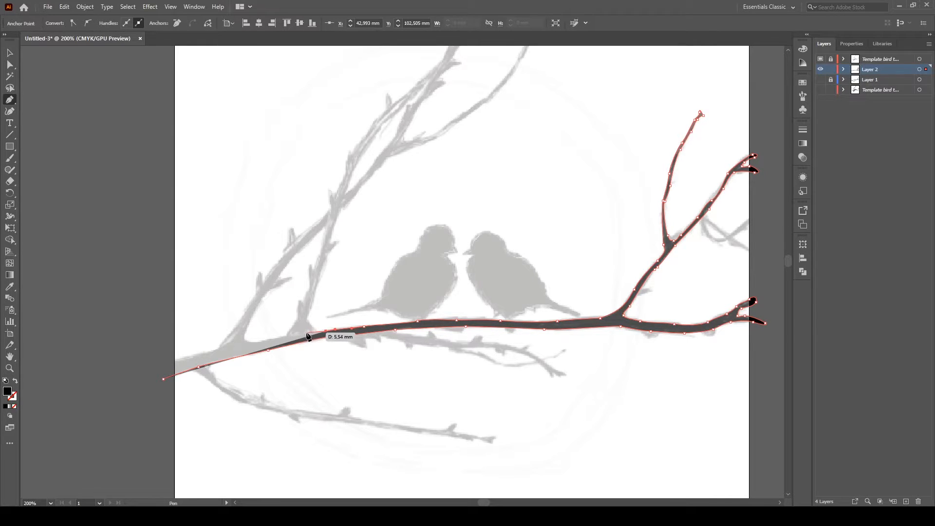
left_click_drag(302, 338, 163, 376)
key("v")
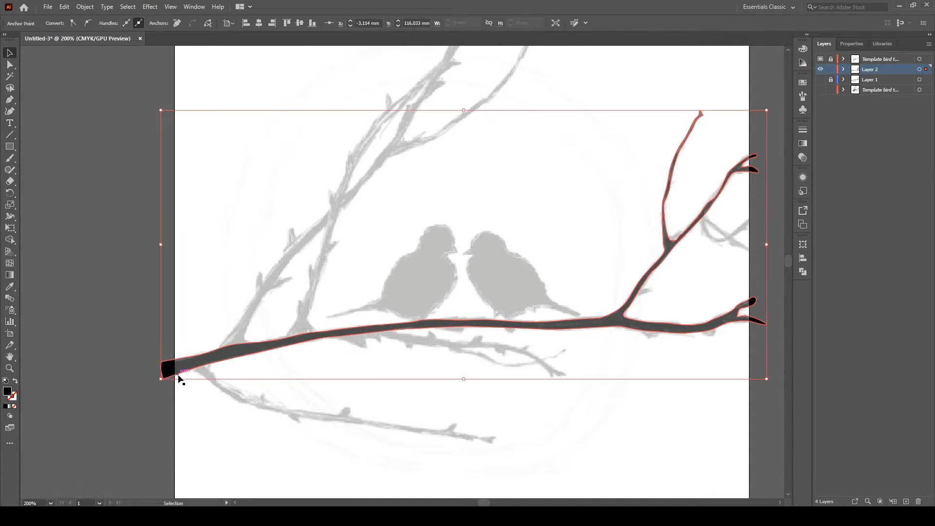
left_click(191, 305)
- Hide the topmost template layer to examine the traced branch silhouette, and show the template again
key("ctrl+minus")
key("ctrl+minus")
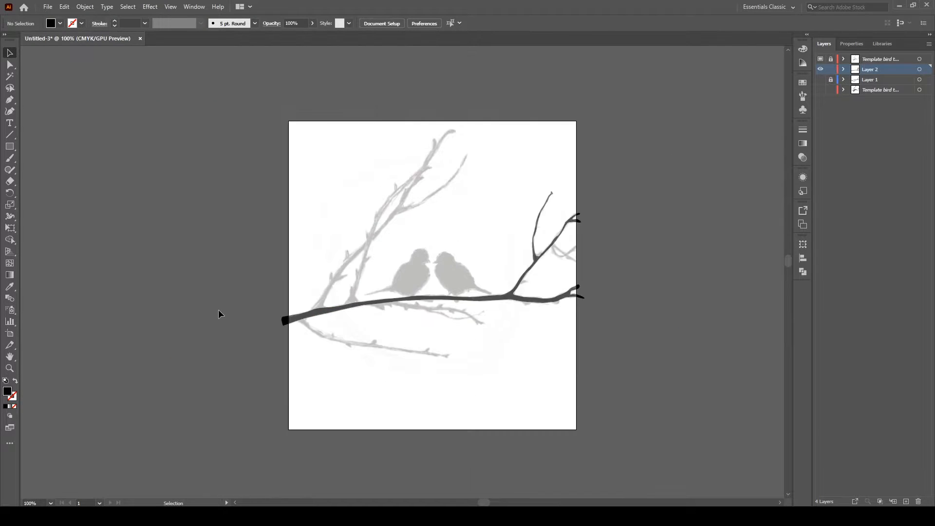
left_click(821, 59)
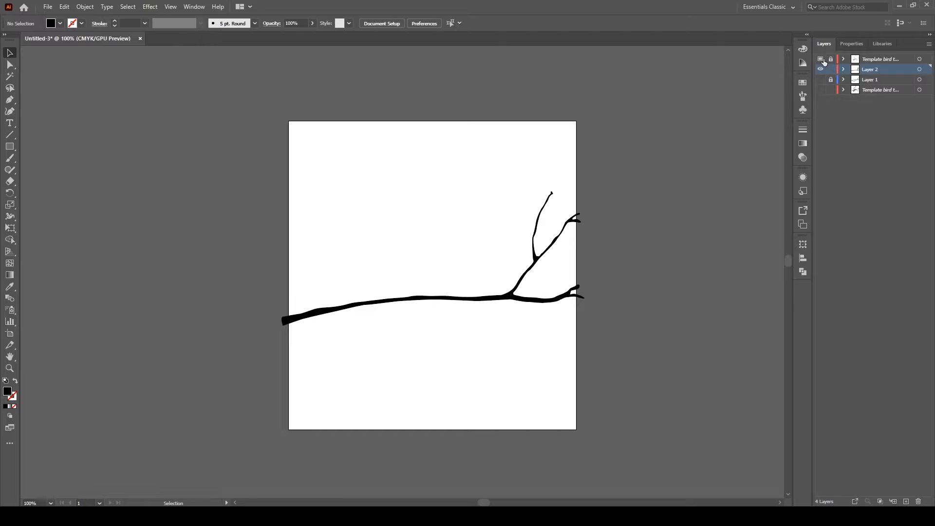
left_click(821, 59)
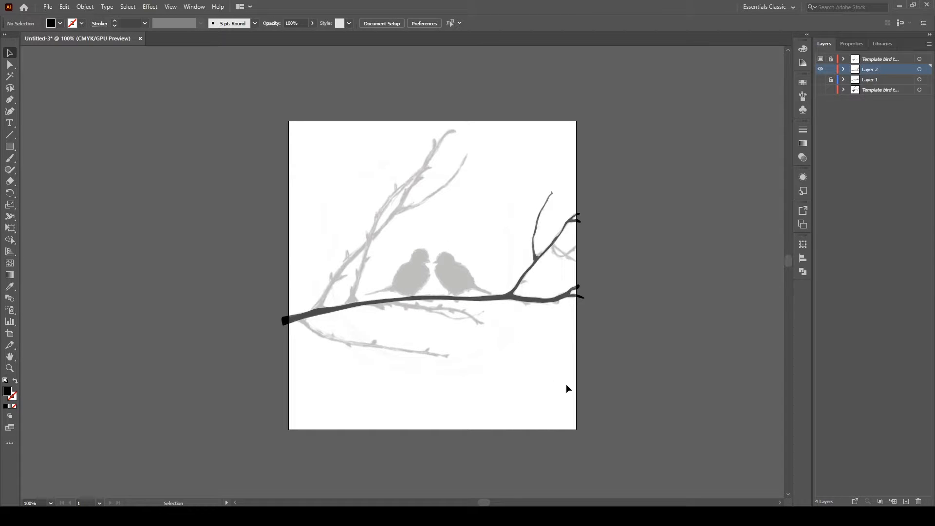
- Trace the lower-left branch as a separate closed shape, from inside the main branch along its upper side to the tip and back underneath
key("ctrl+plus")
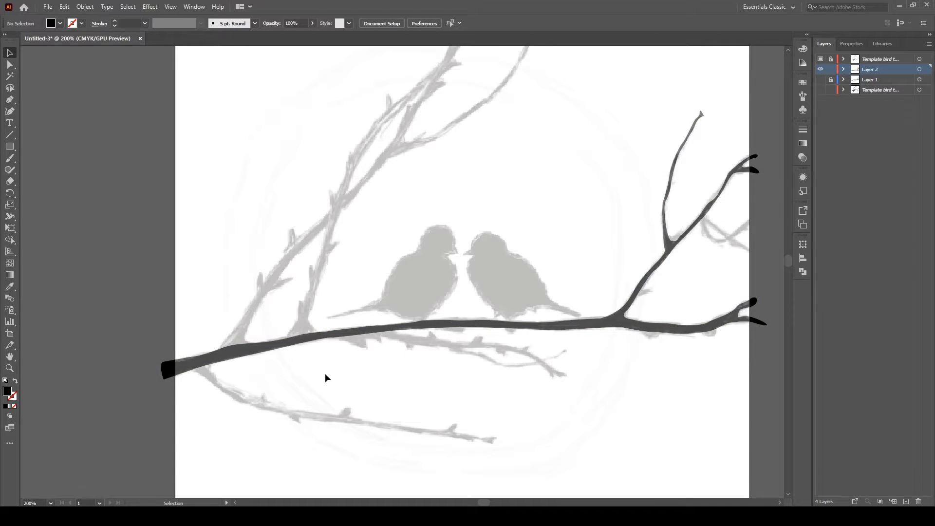
left_click(191, 367)
left_click_drag(201, 361, 294, 409)
left_click(211, 359)
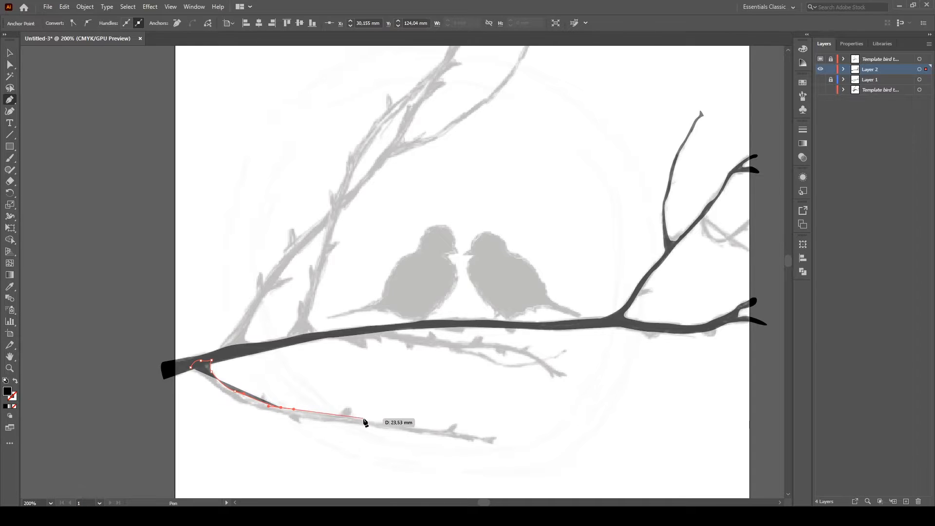
left_click_drag(365, 418, 375, 421)
left_click_drag(437, 434, 490, 443)
left_click_drag(491, 446, 196, 371)
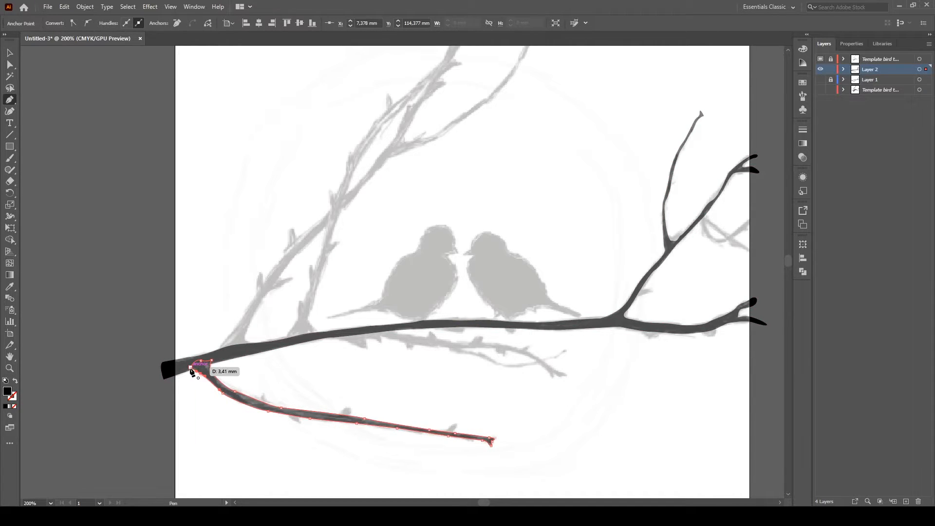
key("v")
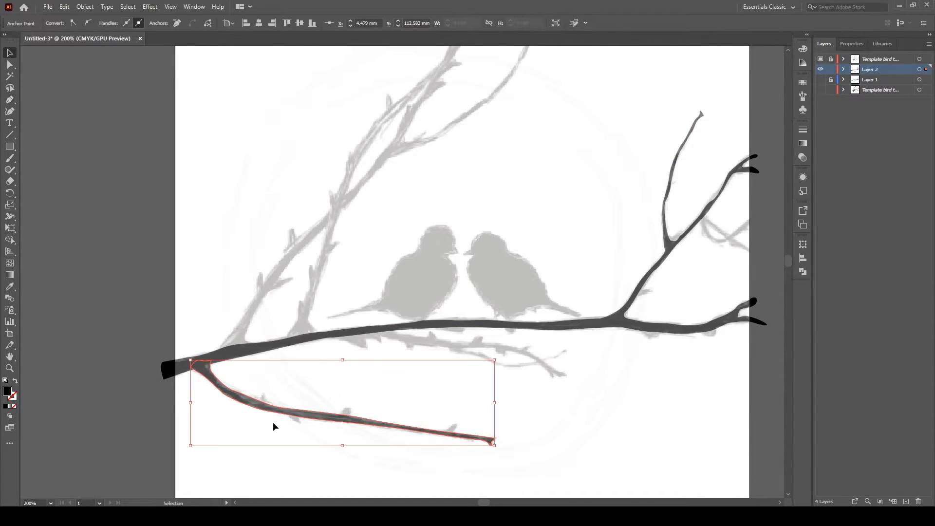
left_click(318, 445)
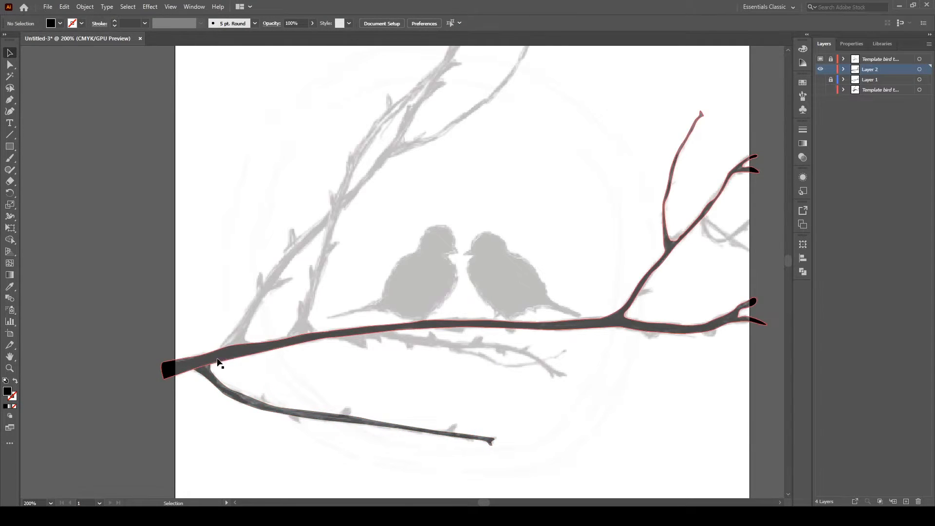
- Start a new Pen path at the base of the tall inner branch on the main branch and trace its lower right side
key("p")
left_click(285, 344)
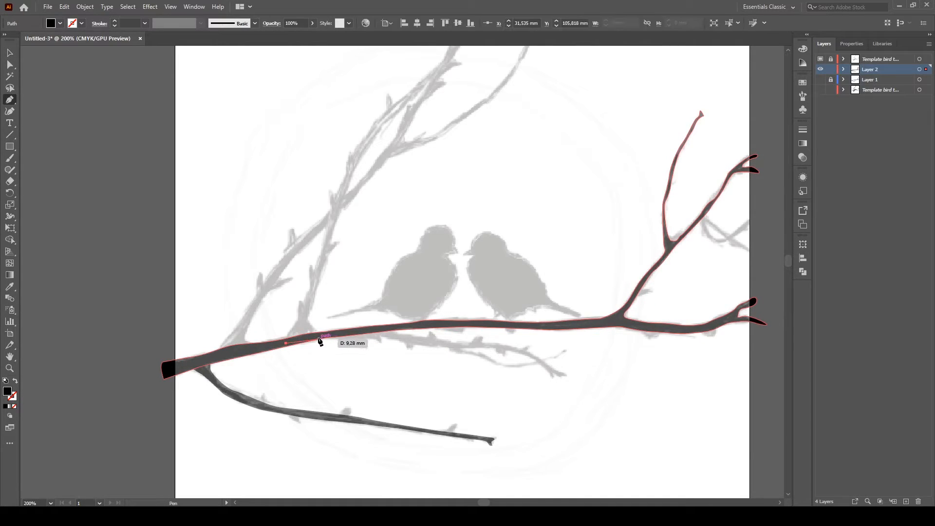
left_click_drag(322, 335, 330, 337)
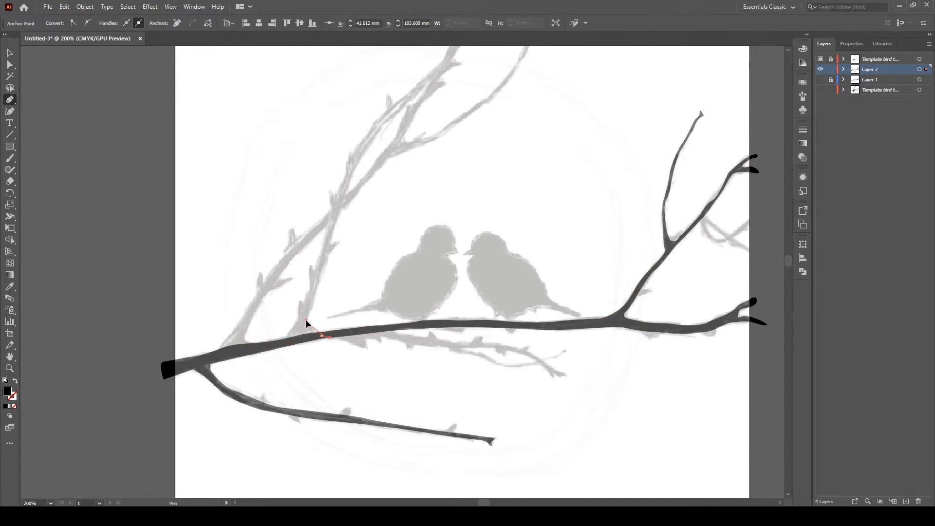
left_click(305, 319)
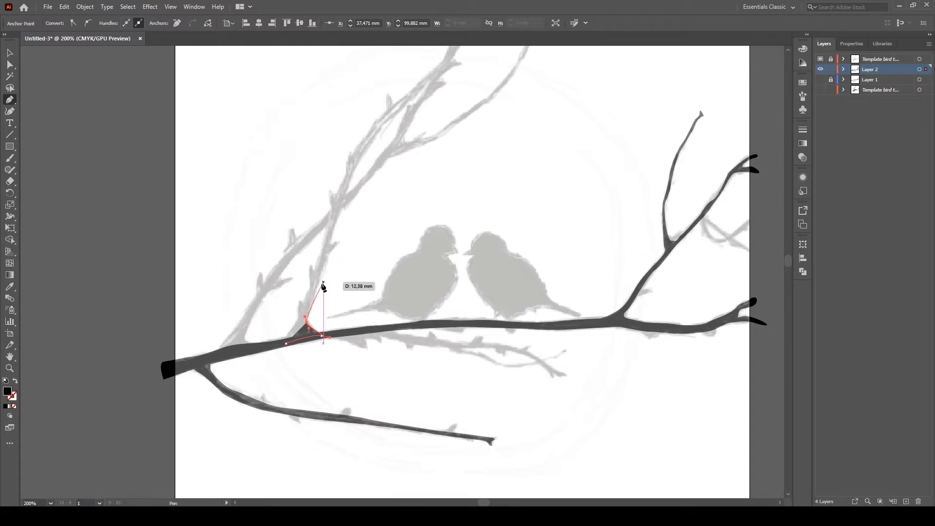
left_click_drag(323, 273, 323, 265)
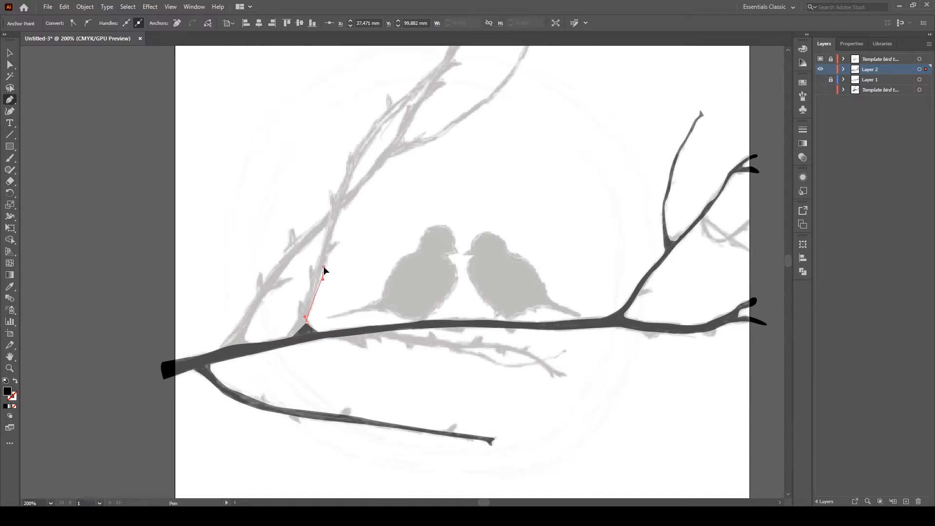
- Continue the Pen path up the right side of the tall inner branch to its hooked tip
left_click(351, 175)
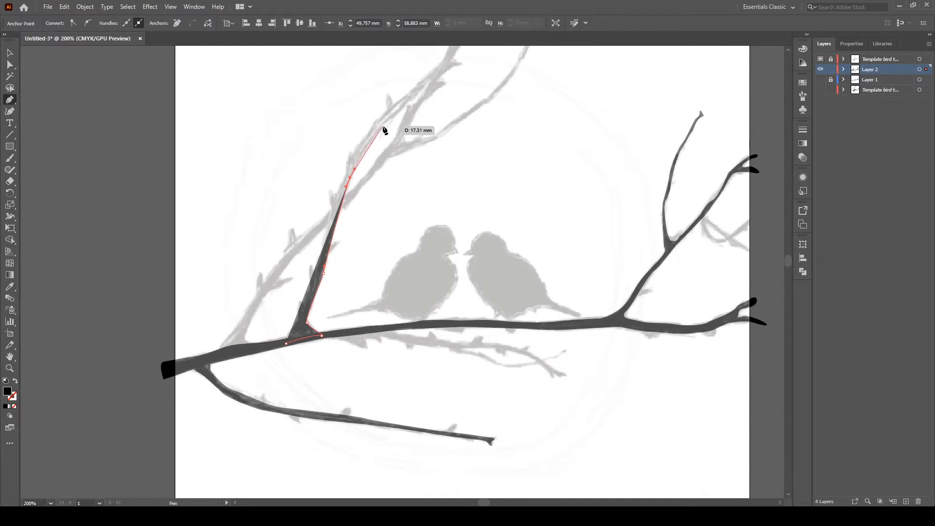
left_click_drag(385, 124, 394, 116)
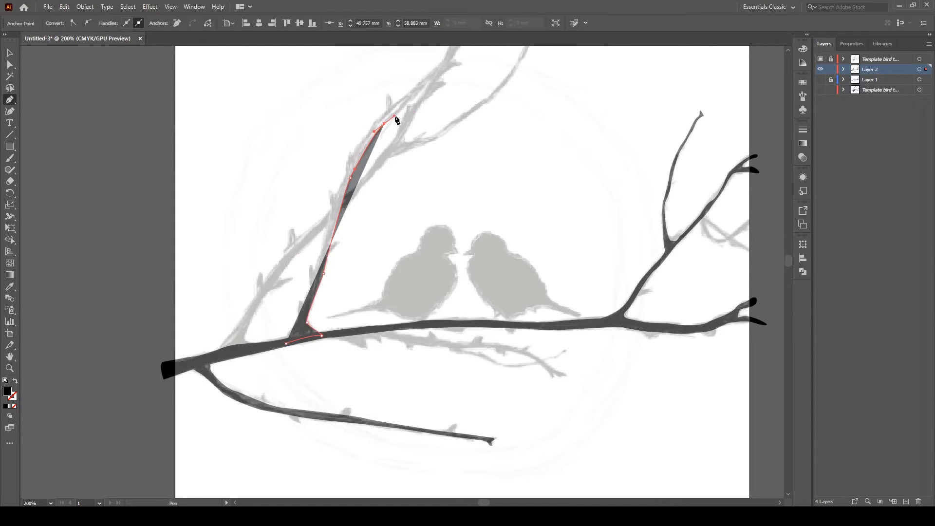
left_click(453, 61)
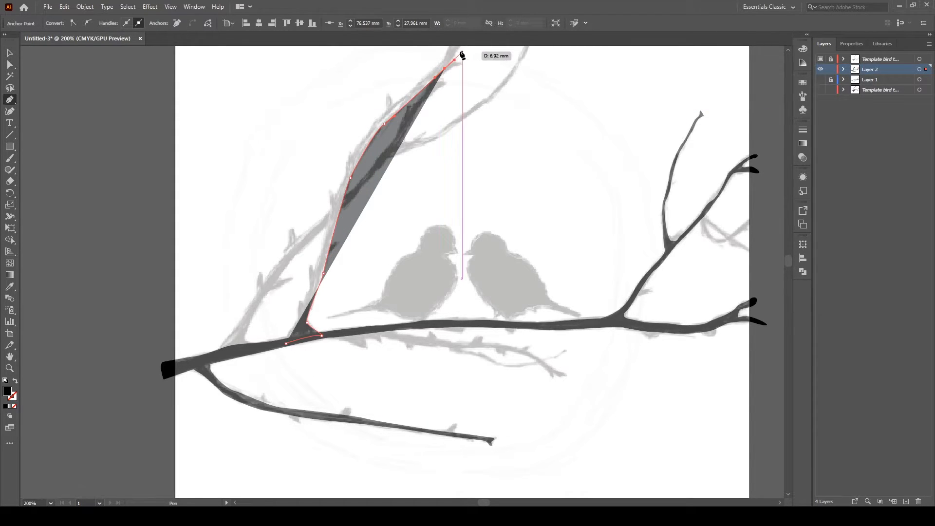
key("space")
left_click_drag(465, 93, 491, 187)
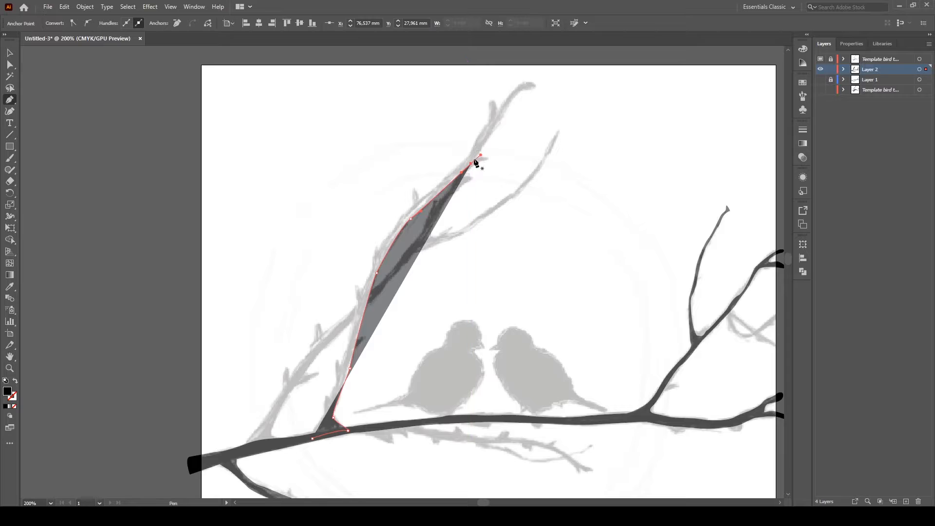
left_click(494, 126)
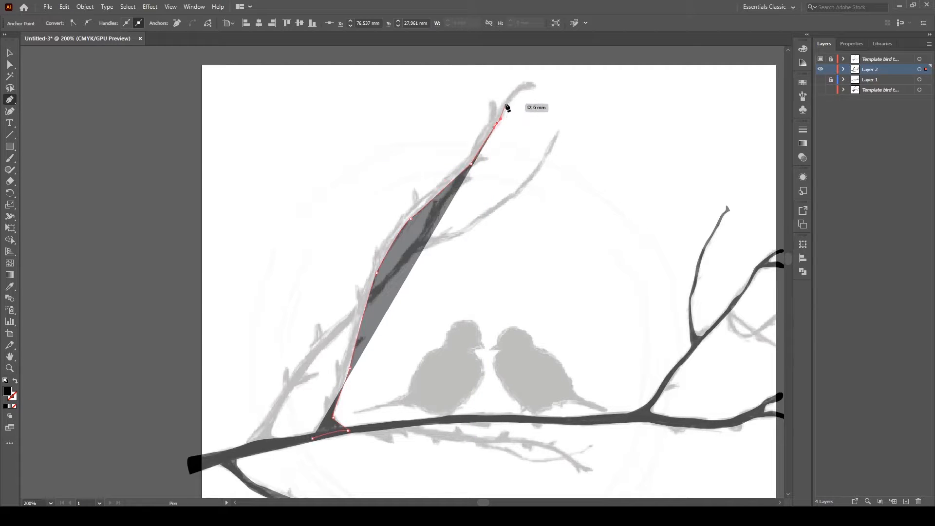
left_click(514, 97)
left_click(524, 88)
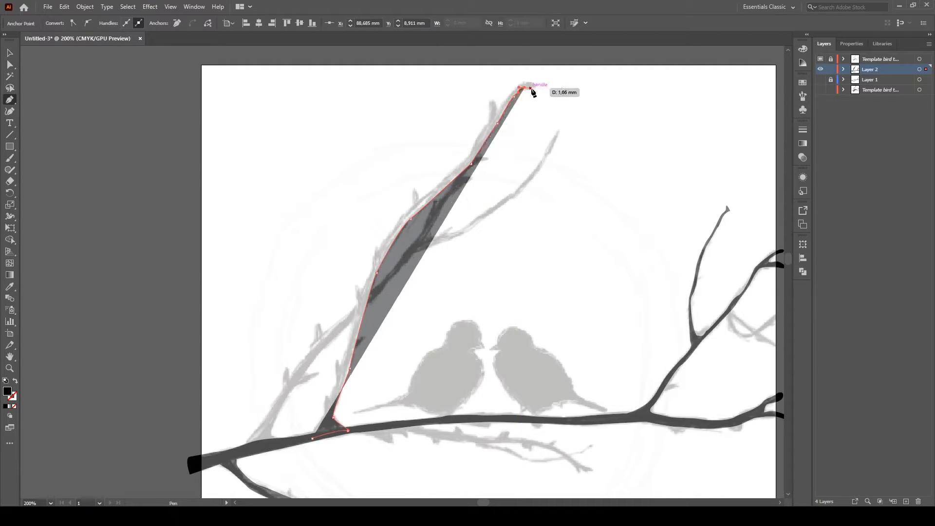
left_click(537, 88)
- Trace the tall inner branch's left side back down to the main branch, close the shape at its starting point and deselect it
left_click_drag(530, 83, 493, 121)
left_click(496, 115)
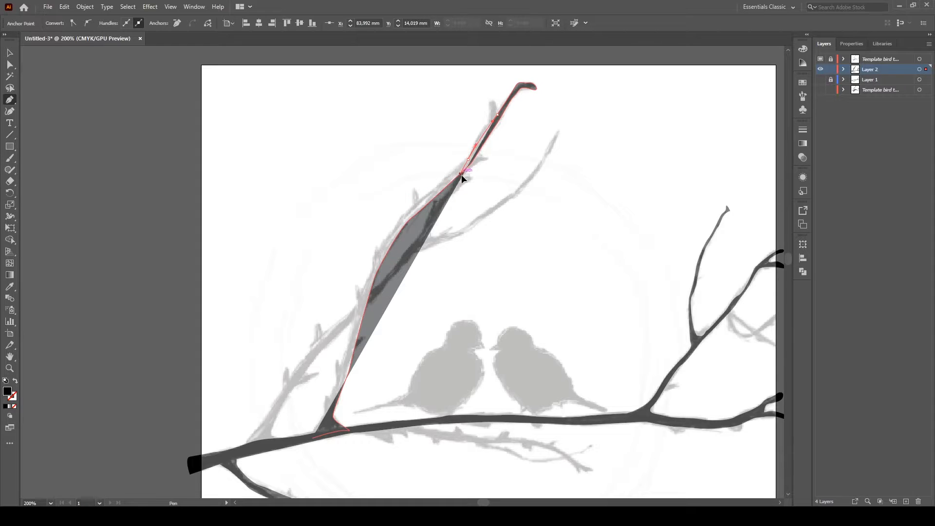
left_click_drag(461, 175, 460, 174)
left_click_drag(419, 198, 416, 203)
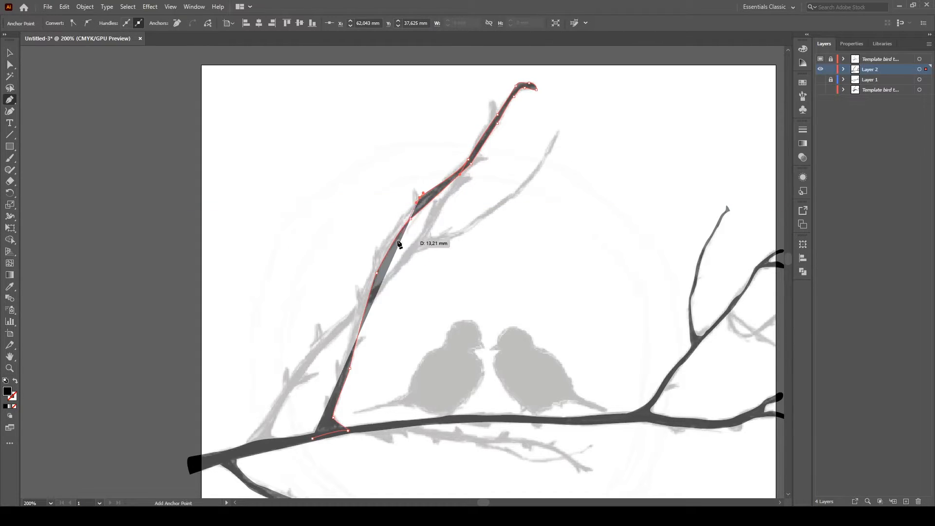
left_click_drag(375, 256, 370, 273)
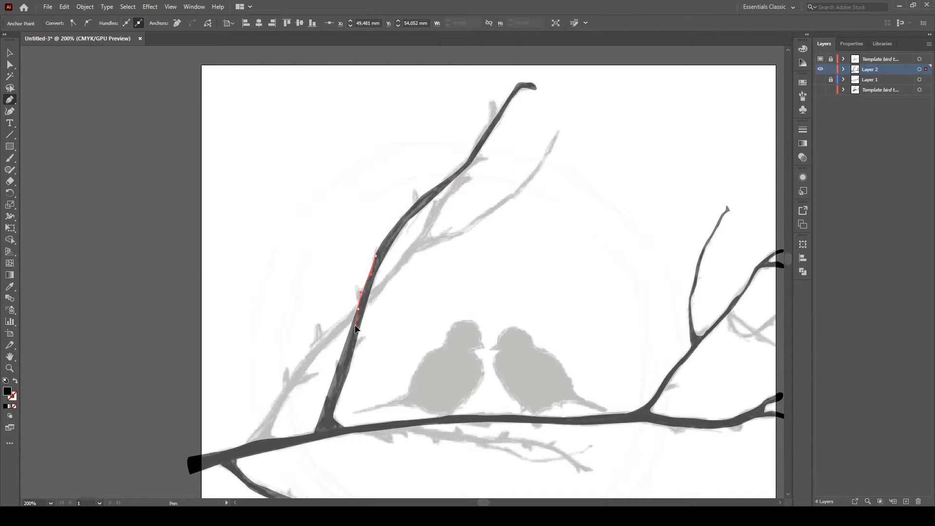
left_click_drag(356, 328, 354, 326)
left_click_drag(332, 389, 331, 391)
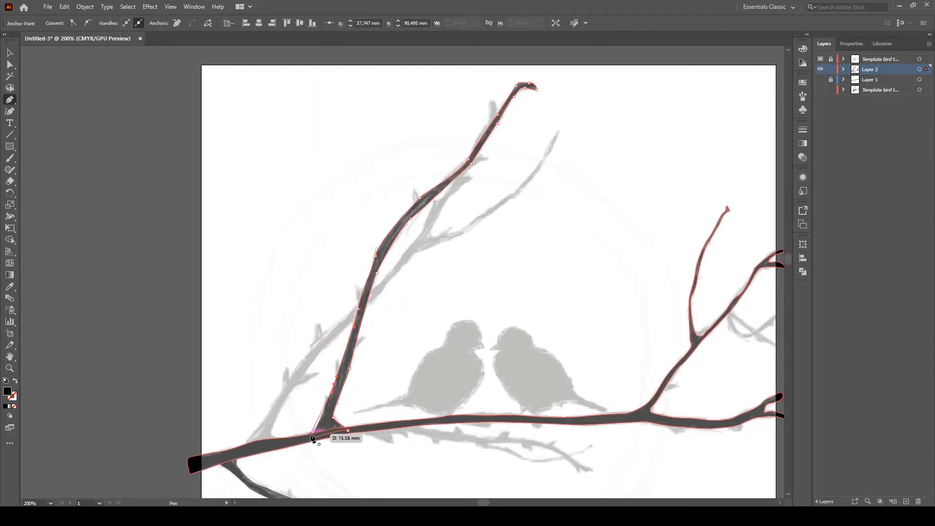
left_click_drag(313, 438, 297, 446)
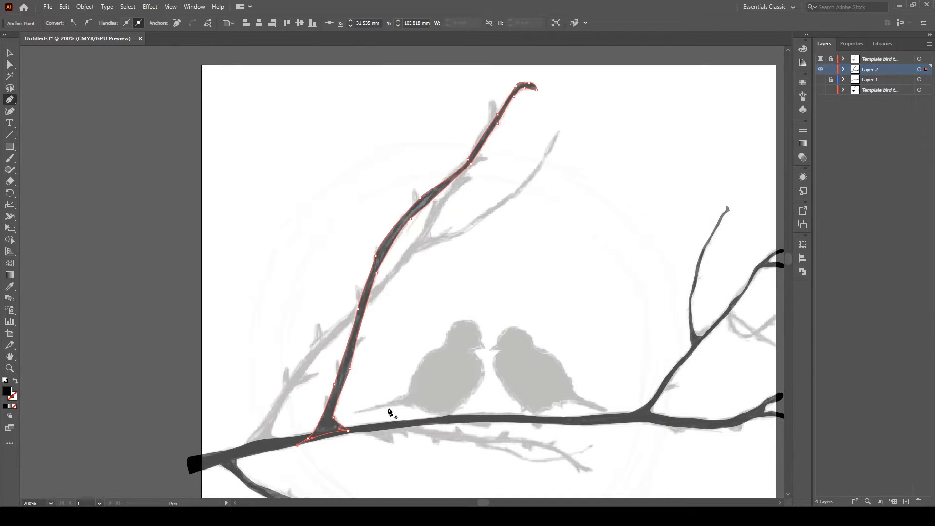
key("v")
left_click(436, 376)
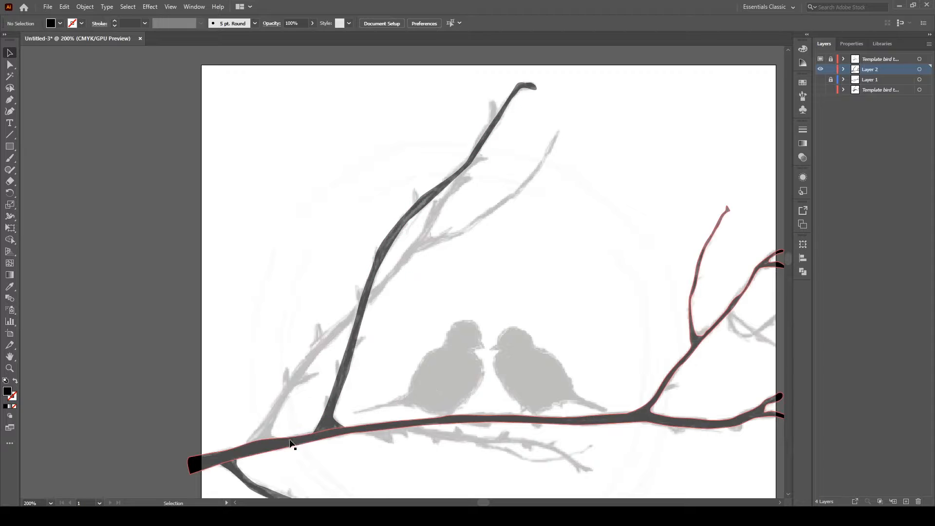
- Start a new Pen path at the base of the outer left branch and trace its lower right side to the right fork's tip
key("p")
left_click(241, 455)
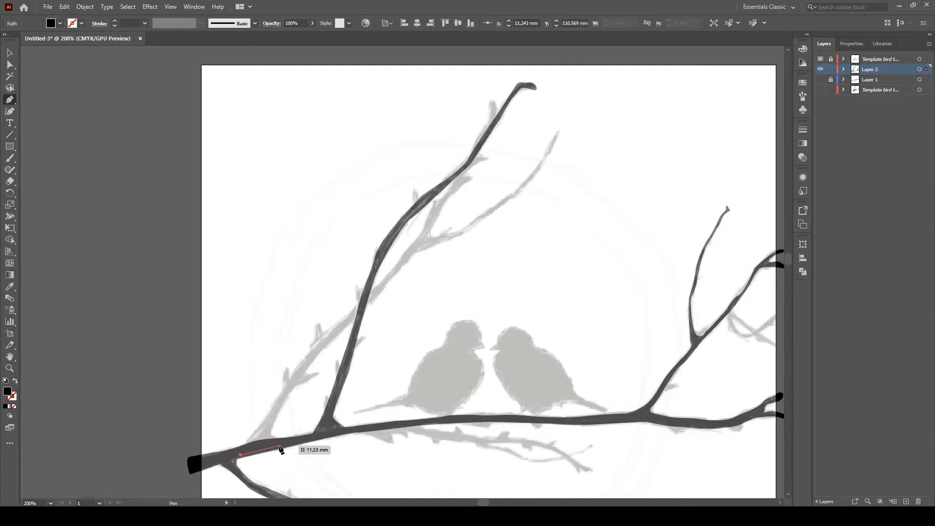
left_click(287, 441)
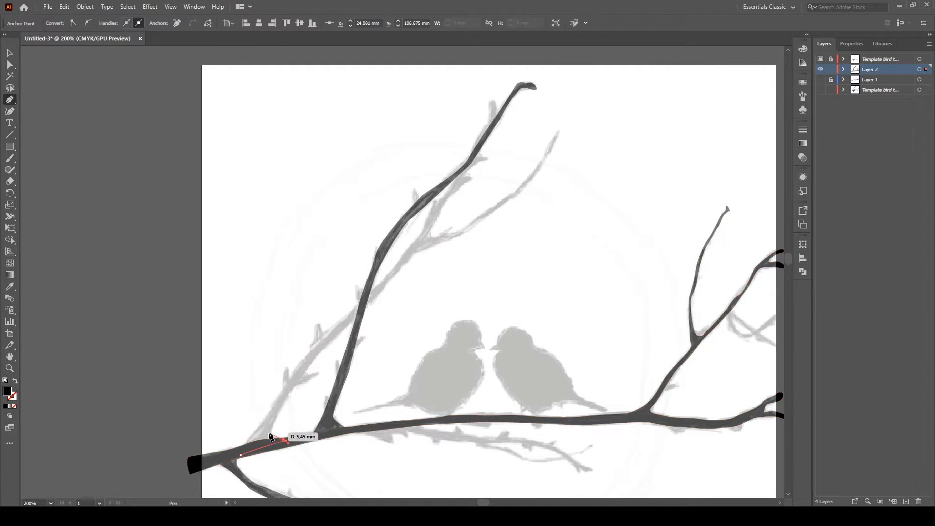
left_click_drag(269, 437, 273, 424)
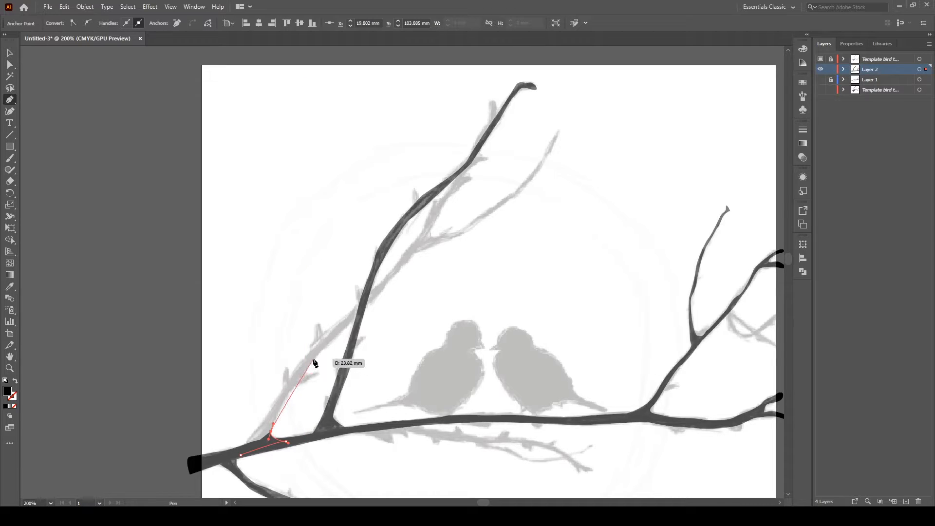
left_click_drag(313, 356, 319, 353)
left_click_drag(375, 299, 385, 289)
left_click_drag(415, 252, 424, 246)
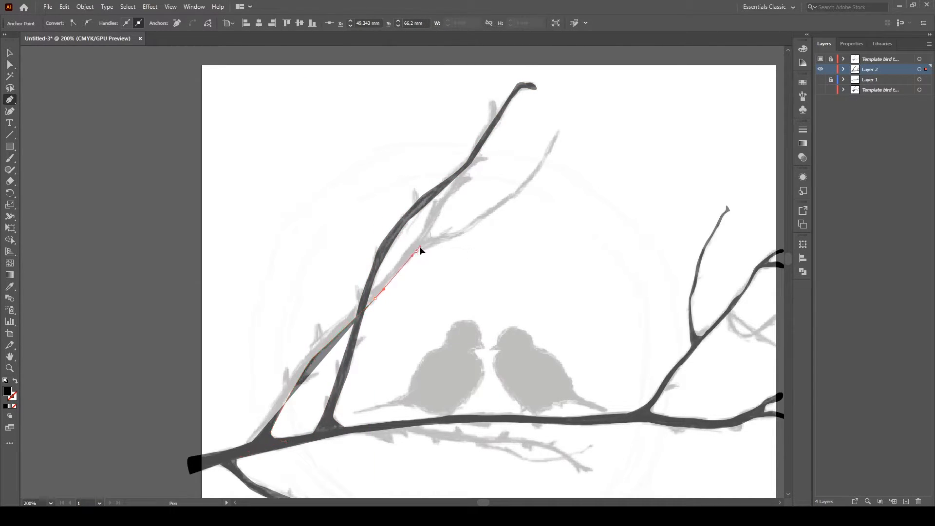
left_click_drag(475, 226, 484, 220)
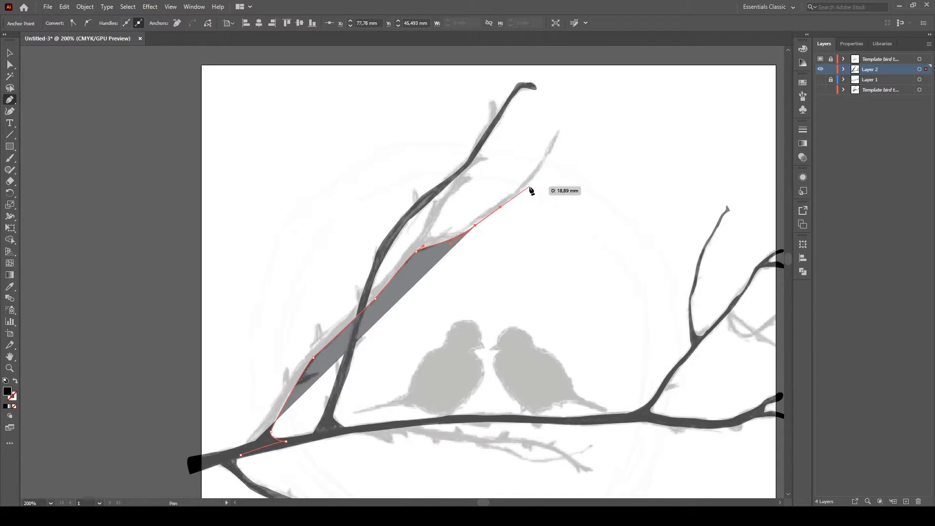
left_click_drag(528, 183, 535, 176)
left_click(554, 145)
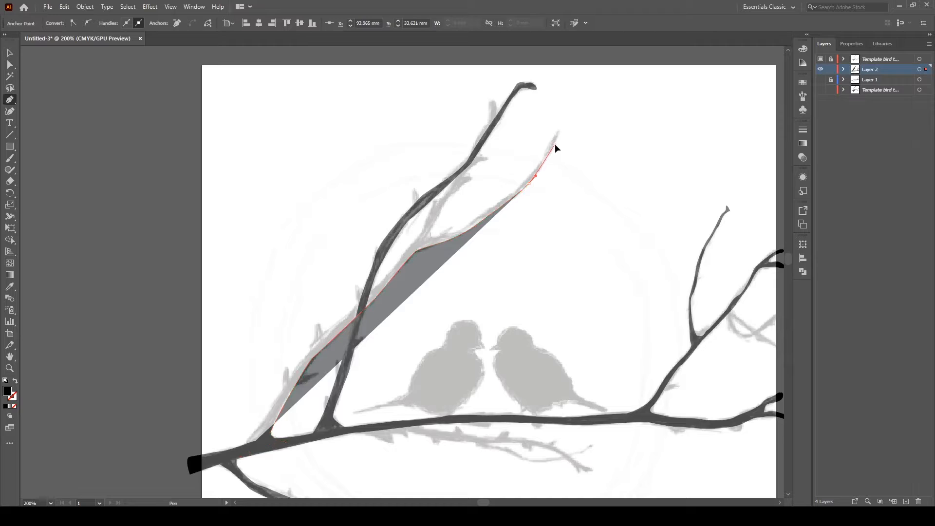
left_click_drag(555, 140, 557, 129)
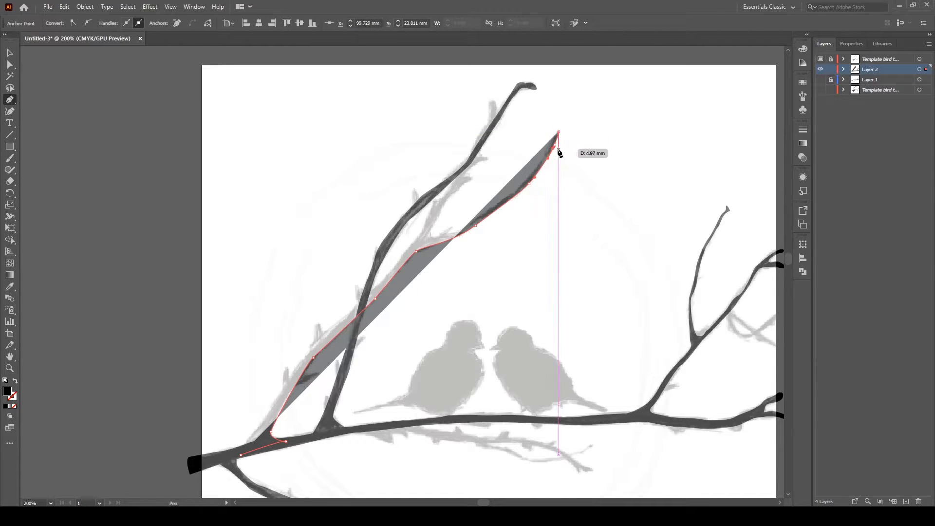
key("ctrl+z")
- Trace the right fork's upper edge back from the tip to the junction, including the small twig near the split
left_click_drag(548, 147, 544, 157)
left_click_drag(521, 187, 486, 206)
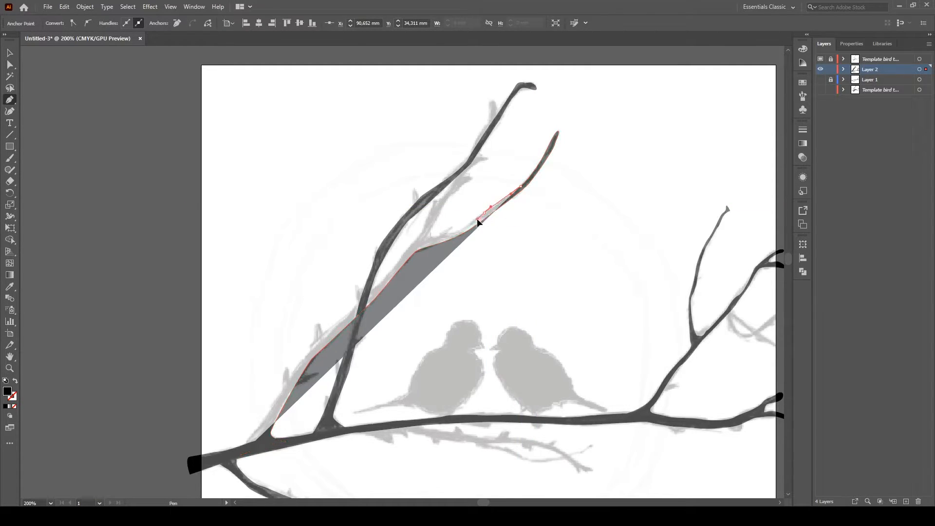
left_click_drag(446, 238, 425, 235)
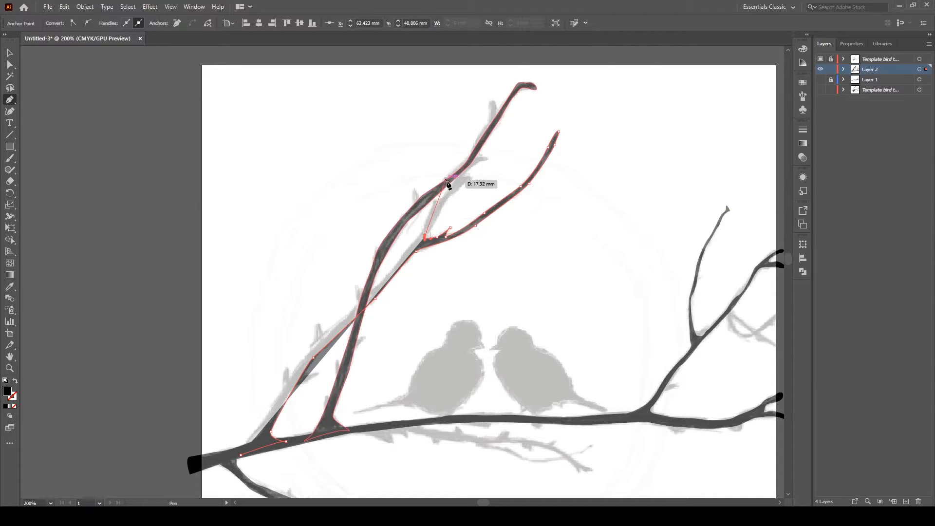
- Trace the outer branch's upper fork along its right side to the tip and back down its left side past the junction
left_click_drag(458, 187, 483, 159)
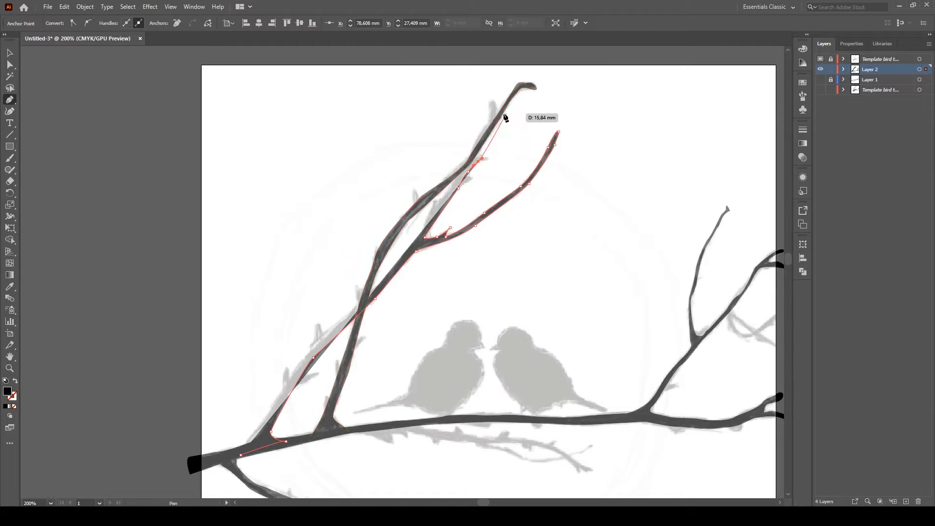
left_click_drag(495, 115, 490, 101)
left_click_drag(490, 110, 457, 181)
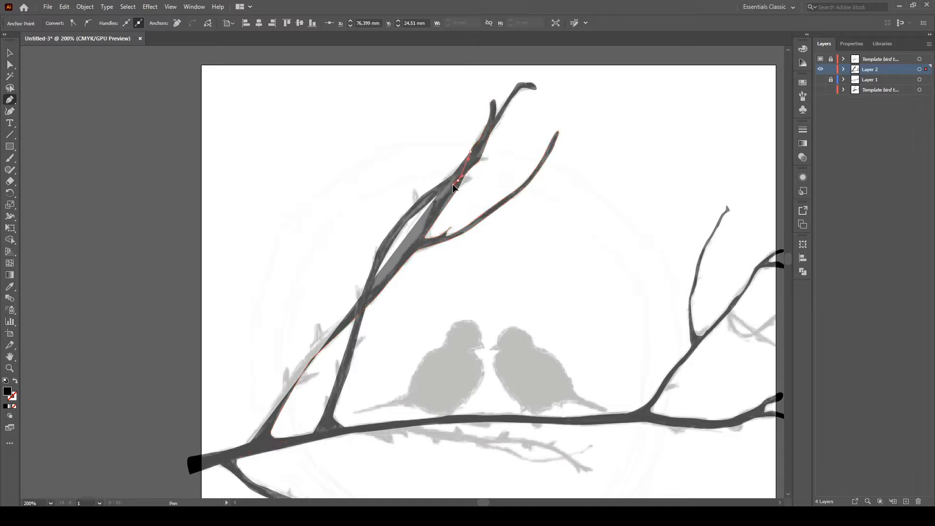
left_click_drag(453, 185, 406, 251)
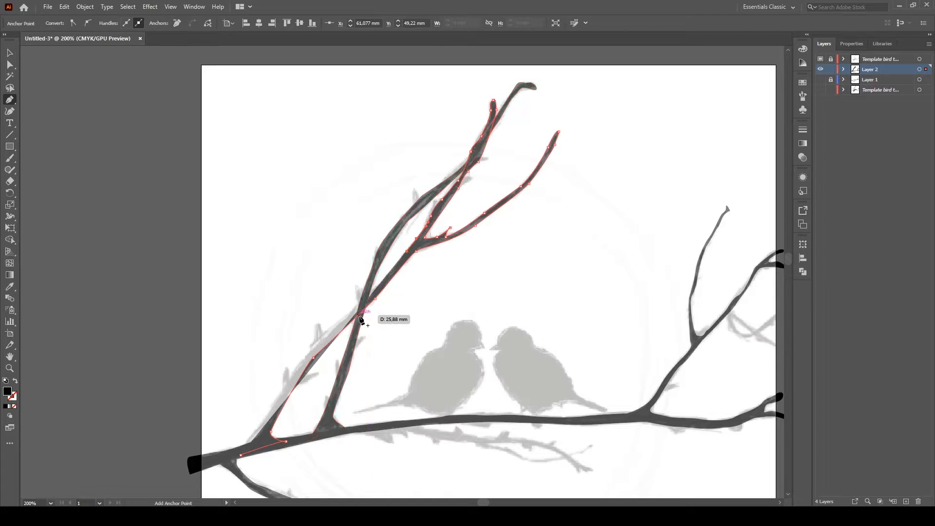
- Trace the outer branch's left side down to its base inside the main branch, close the shape and deselect it
left_click_drag(334, 326, 328, 333)
left_click_drag(311, 344, 309, 345)
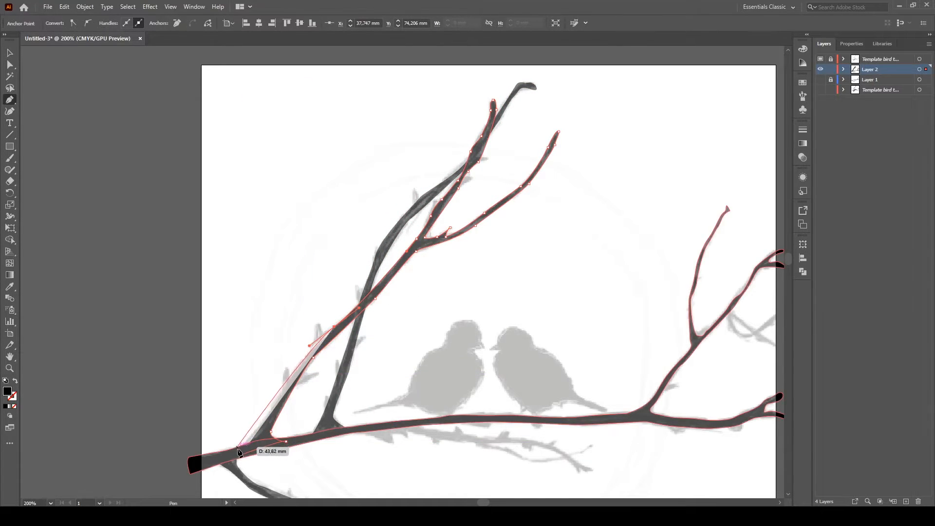
left_click_drag(236, 453, 221, 462)
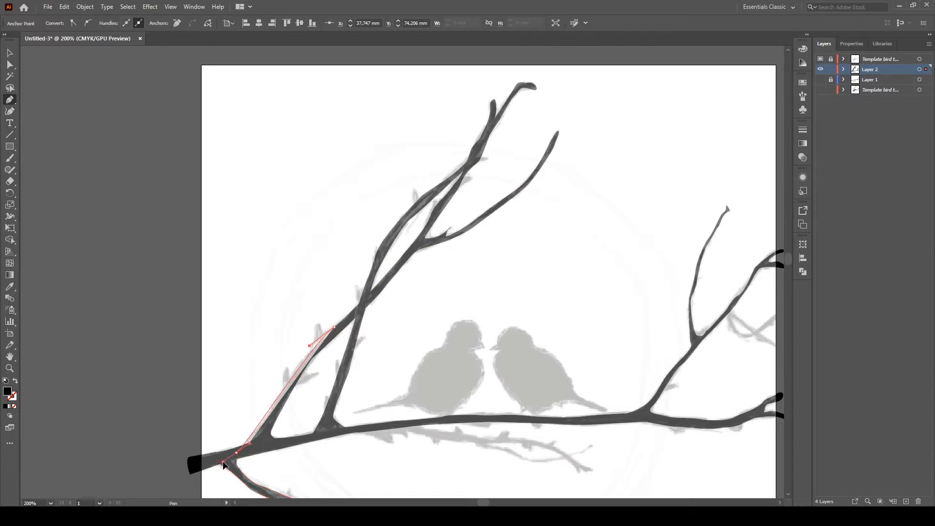
left_click(222, 463)
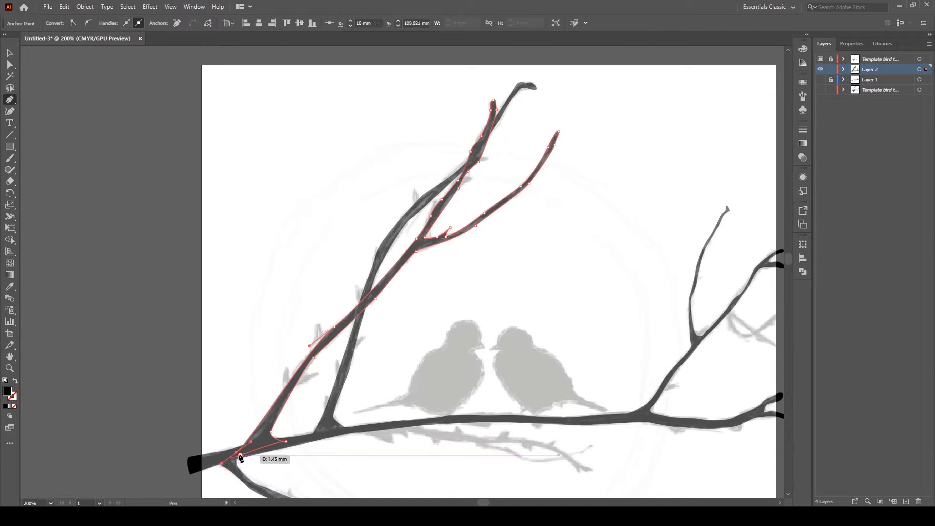
key("v")
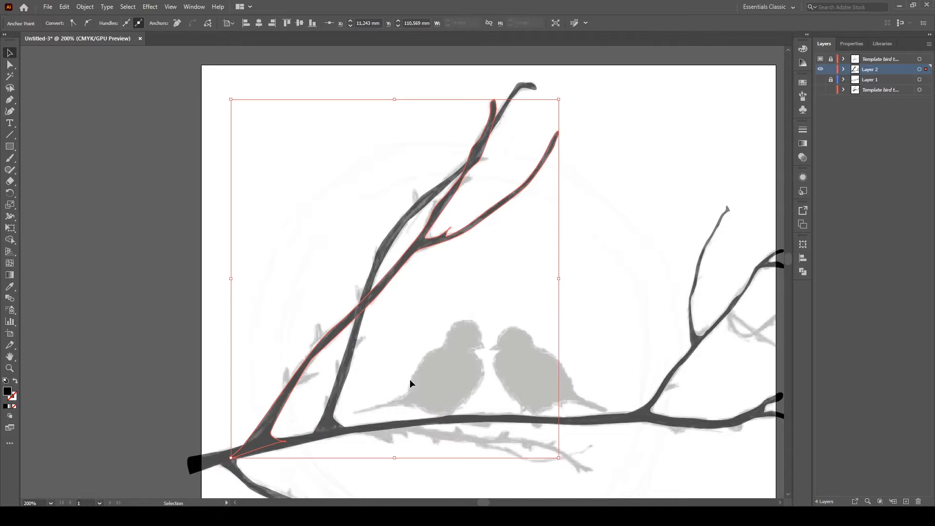
left_click(412, 382)
- Fit the artboard in view and toggle the topmost template layer's visibility to examine the traced branches, leaving the template shown
key("a")
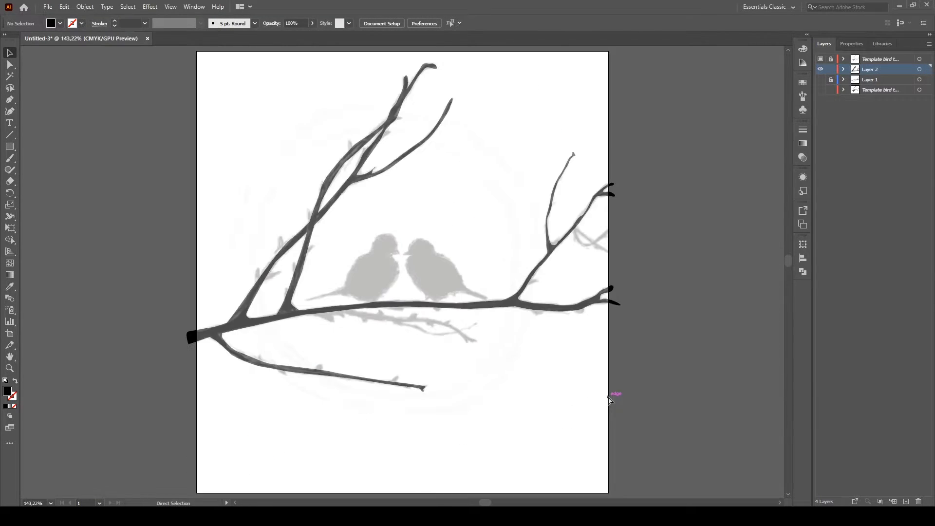
key("ctrl+0")
left_click(820, 59)
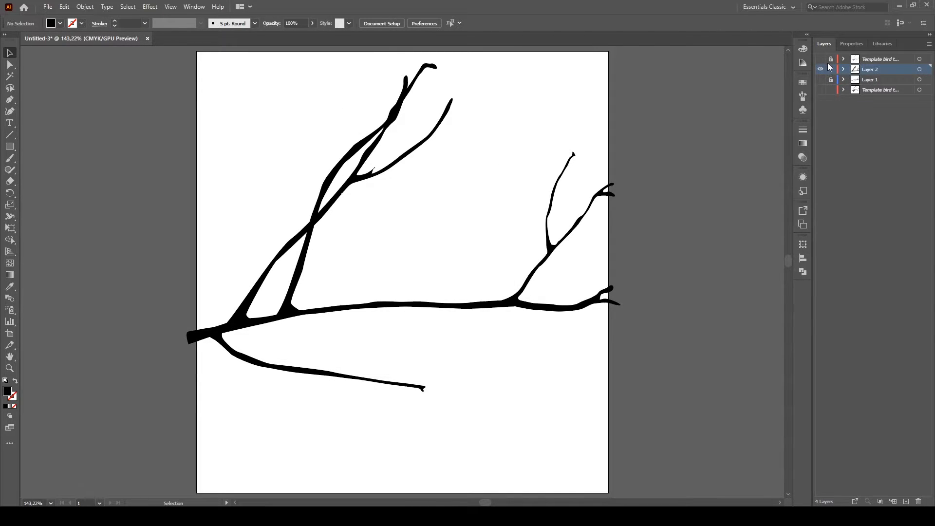
left_click(822, 59)
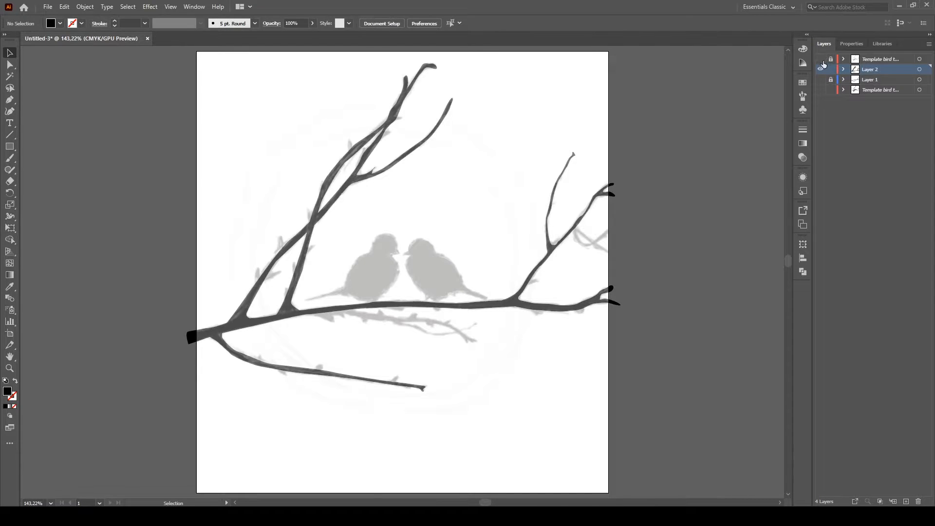
left_click(822, 61)
left_click(822, 60)
left_click(822, 60)
left_click(822, 61)
- Trace the lower edge of the twig hanging beneath the main branch, from its base to its pointed end, with the Pen tool
key("ctrl+plus")
key("ctrl+plus")
key("ctrl+plus")
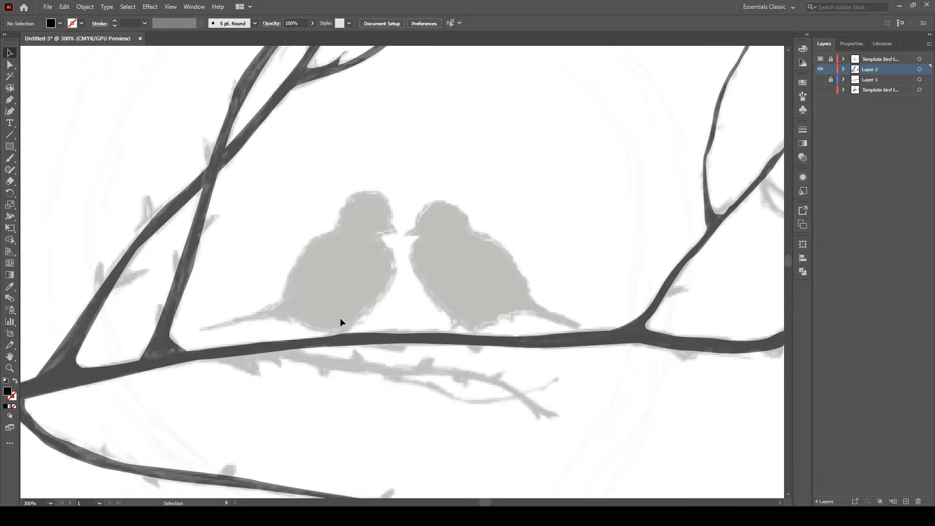
key("p")
left_click(252, 348)
key("ctrl+z")
left_click(212, 356)
left_click_drag(262, 359, 521, 398)
left_click(536, 414)
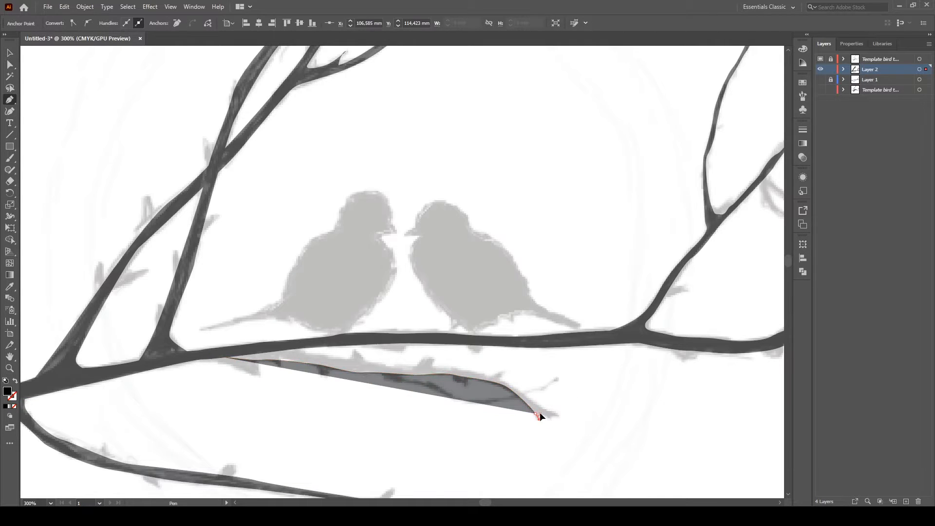
left_click(556, 415)
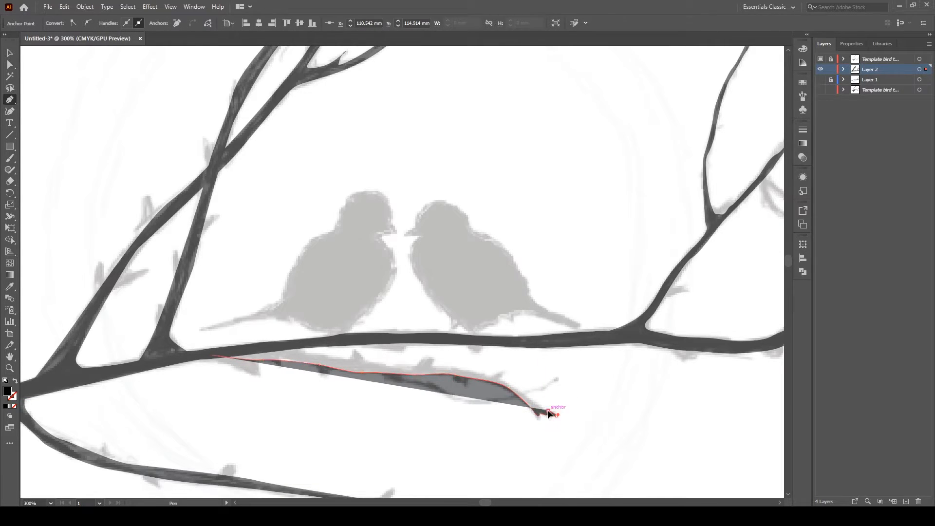
- Trace the hanging twig's upper edge back to its base inside the main branch, close the shape and deselect it
left_click_drag(533, 403, 484, 373)
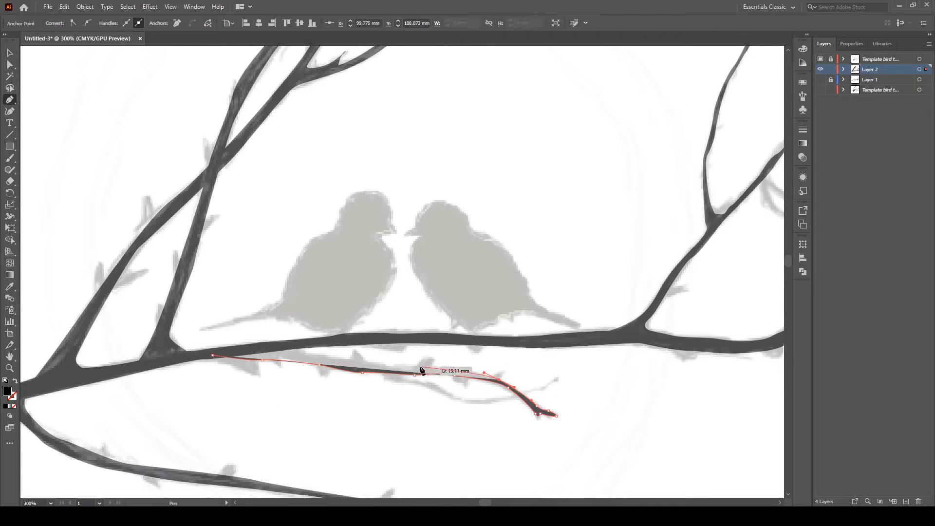
left_click_drag(420, 366, 298, 344)
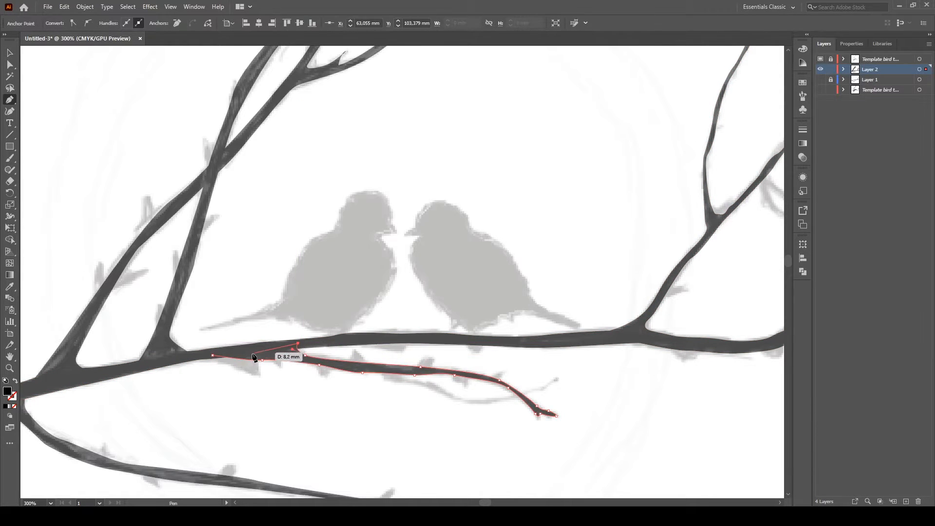
left_click(212, 356)
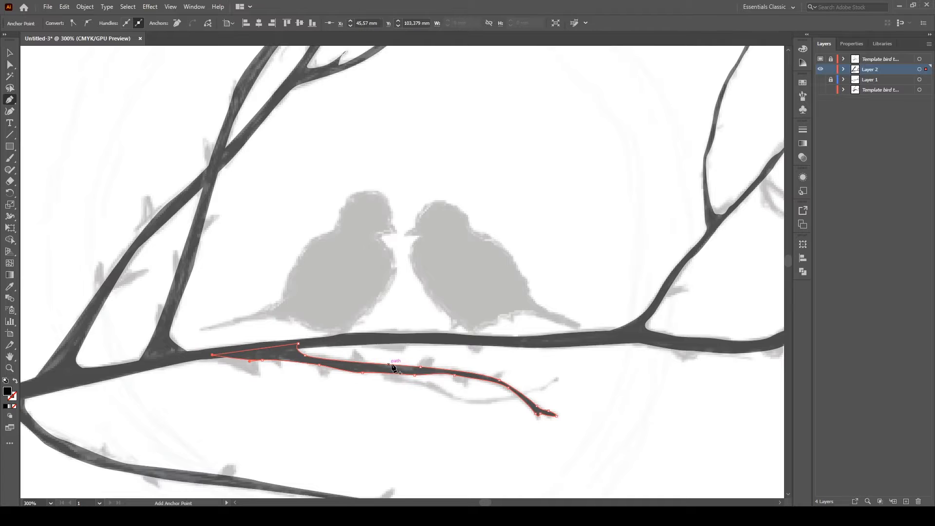
key("v")
left_click(322, 285)
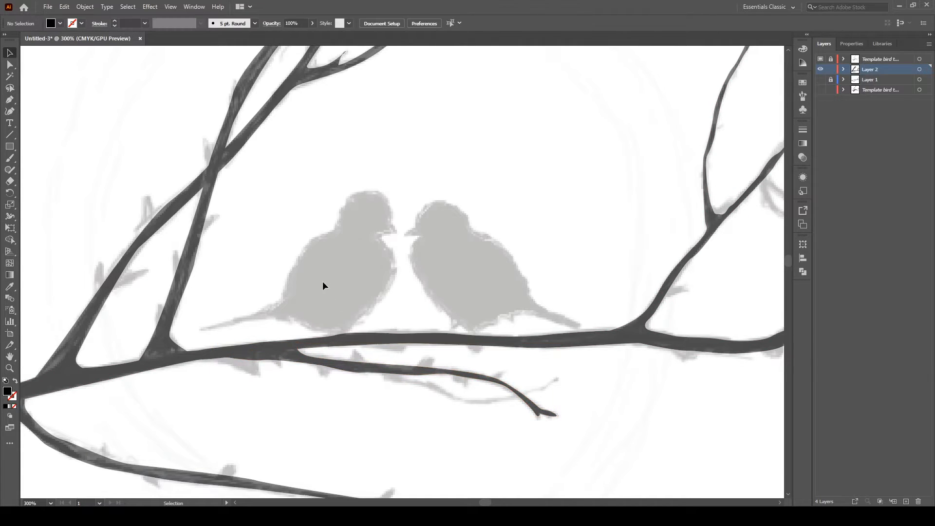
- Trace the thin offshoot that curves below the hanging twig and crosses it near the end as a closed shape, and deselect it
key("p")
left_click_drag(378, 369, 392, 381)
left_click(395, 368)
left_click(555, 378)
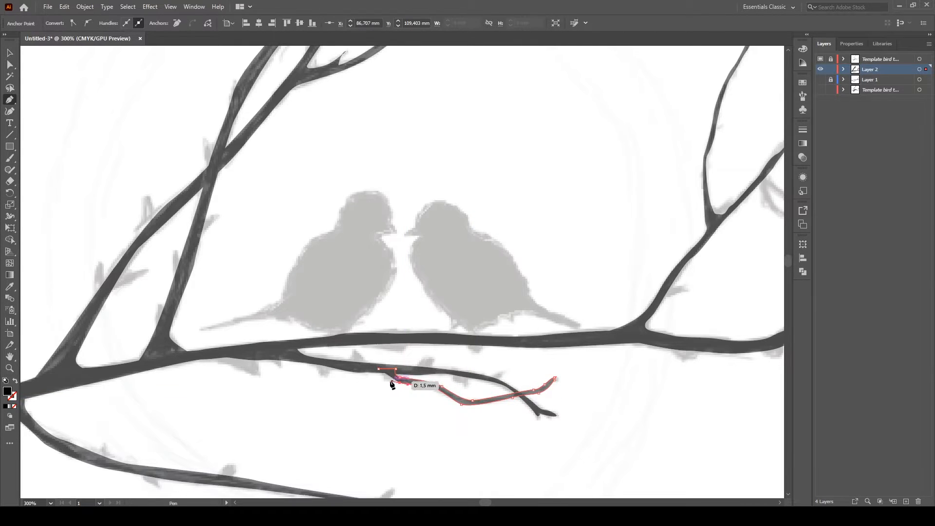
left_click(379, 369)
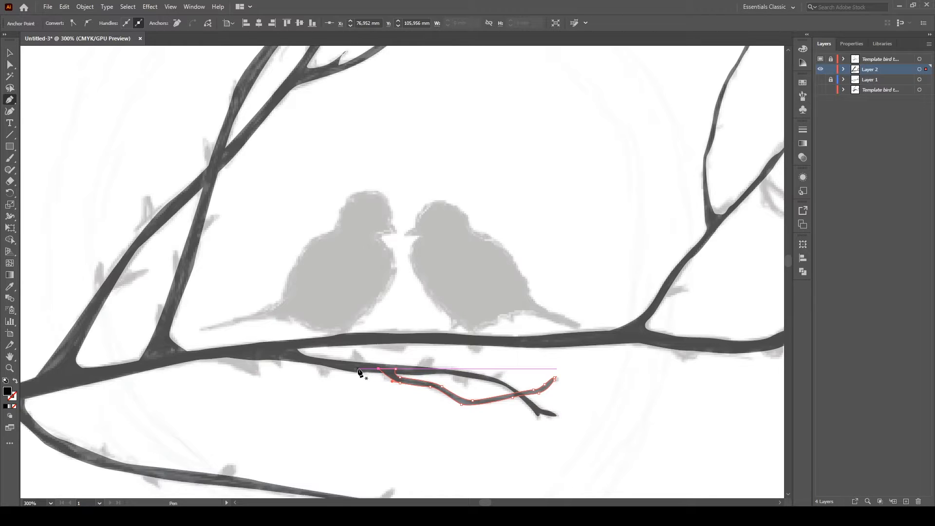
key("v")
left_click(353, 309)
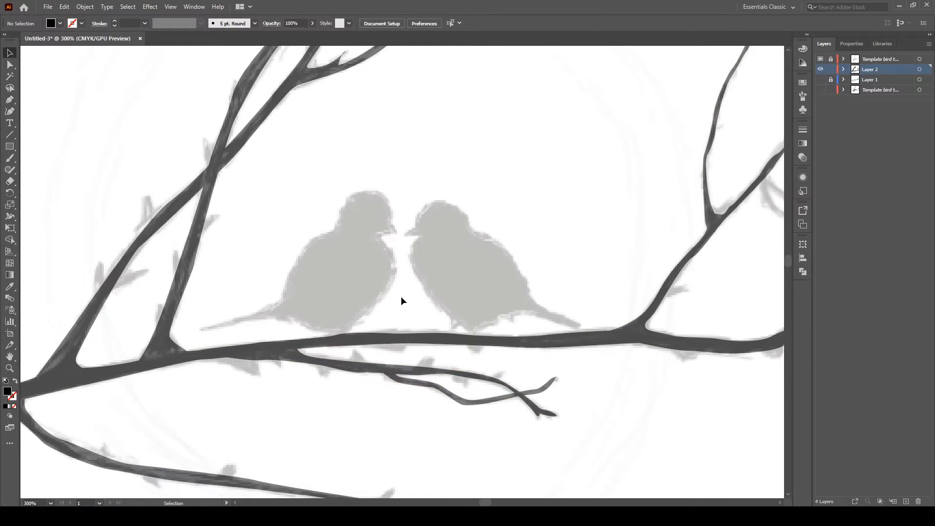
- Trace the straighter twig descending from the right branch's upper fork past the artboard edge as a closed shape
key("ctrl+1")
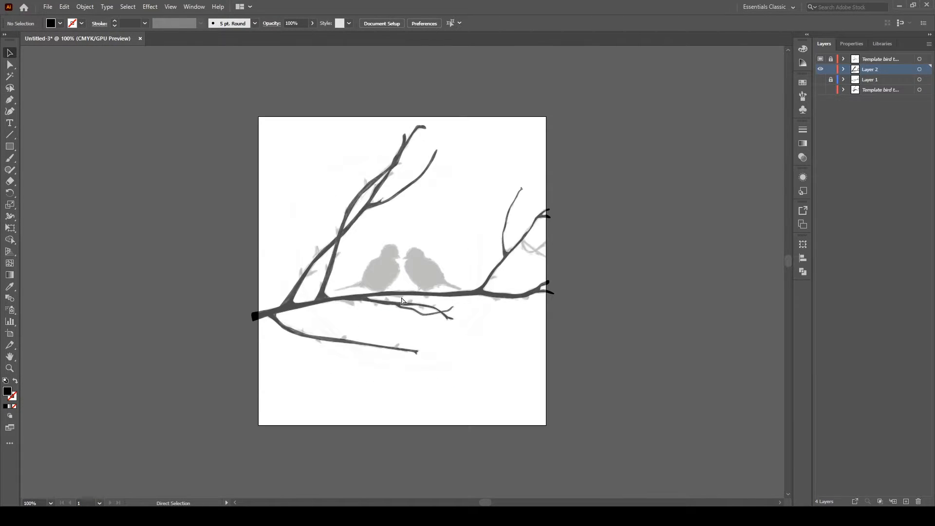
key("ctrl+plus")
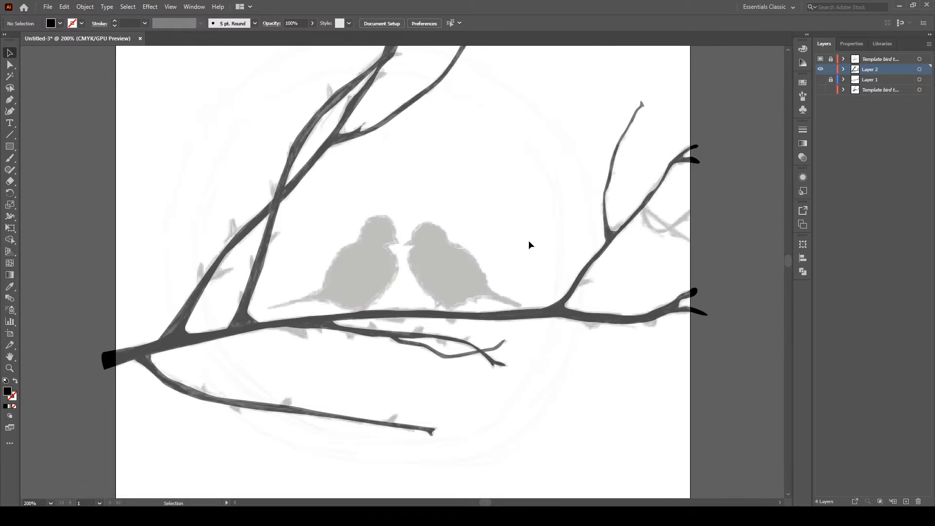
key("h")
left_click_drag(489, 244, 275, 309)
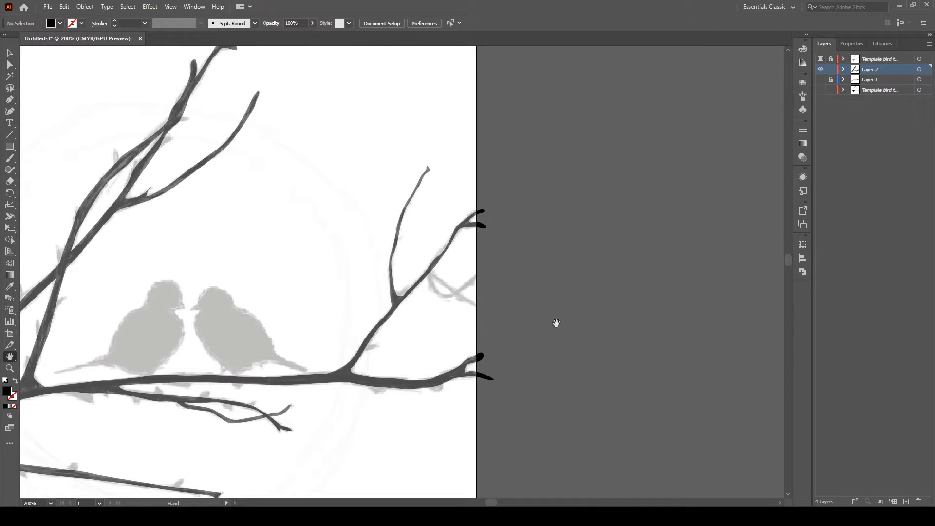
key("p")
key("ctrl+plus")
key("ctrl+plus")
key("ctrl+plus")
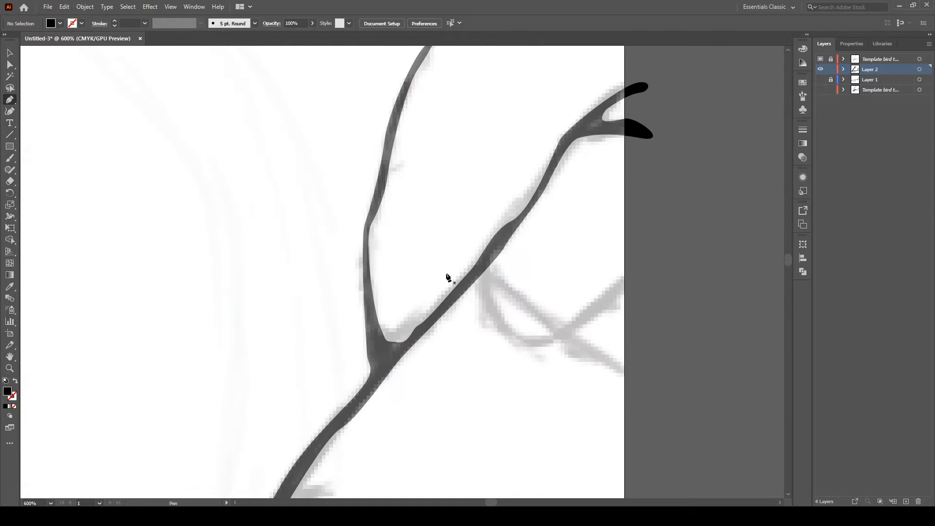
left_click(480, 268)
left_click_drag(536, 320, 554, 330)
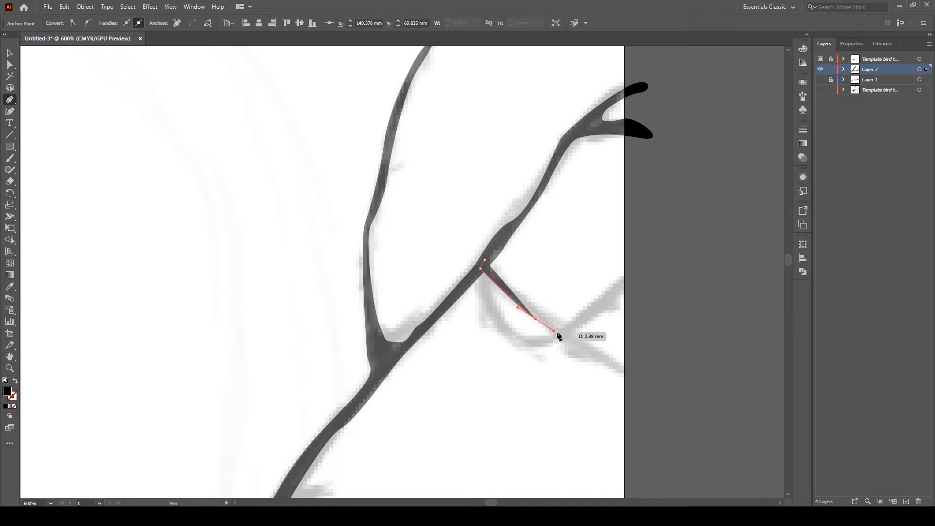
left_click_drag(635, 381, 587, 342)
left_click_drag(534, 307, 499, 274)
left_click(485, 260)
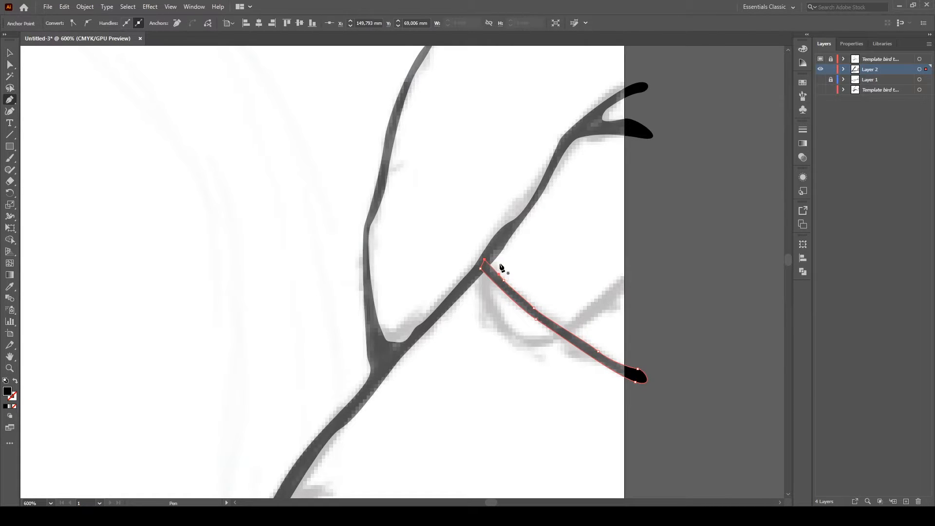
- Trace the curved twig that loops beneath the straight one and crosses it toward the artboard edge, close the shape and deselect it
left_click(489, 257)
left_click_drag(505, 321, 517, 331)
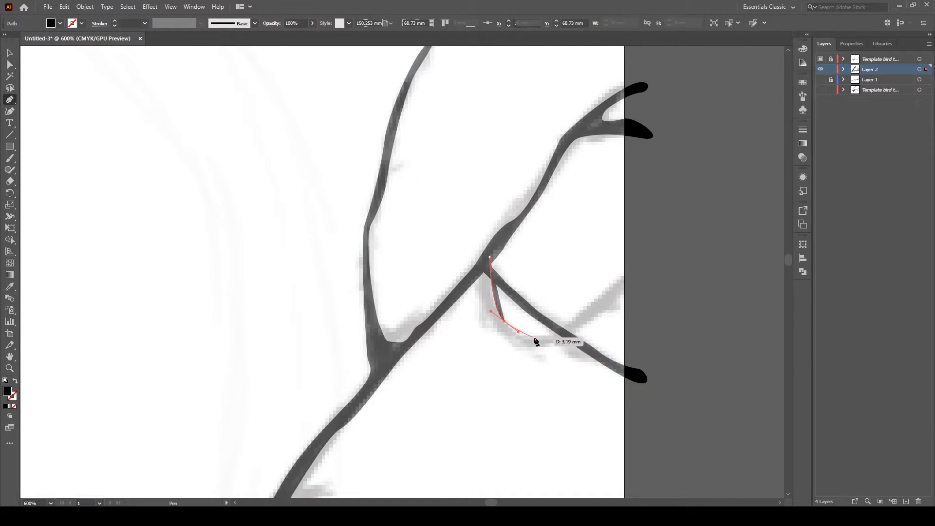
left_click_drag(575, 322, 593, 293)
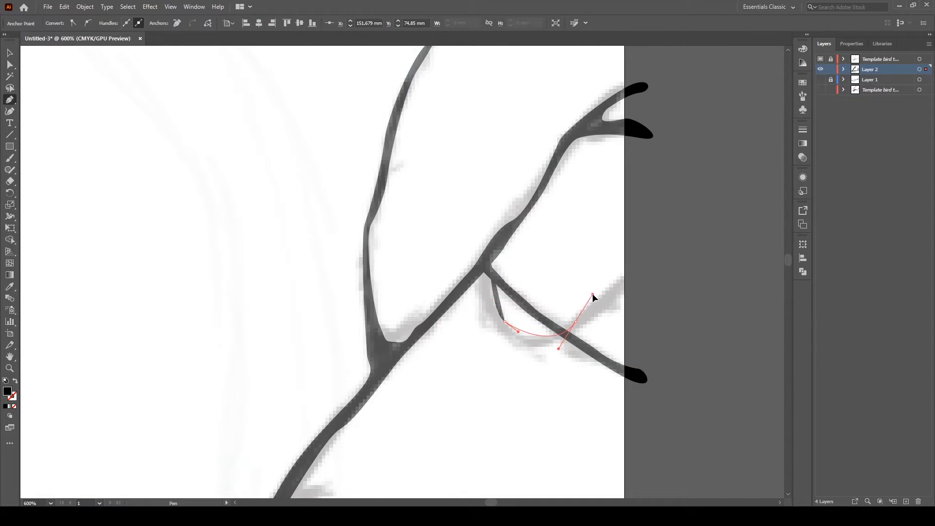
left_click_drag(640, 276, 594, 316)
left_click_drag(557, 345, 490, 259)
key("v")
left_click(575, 269)
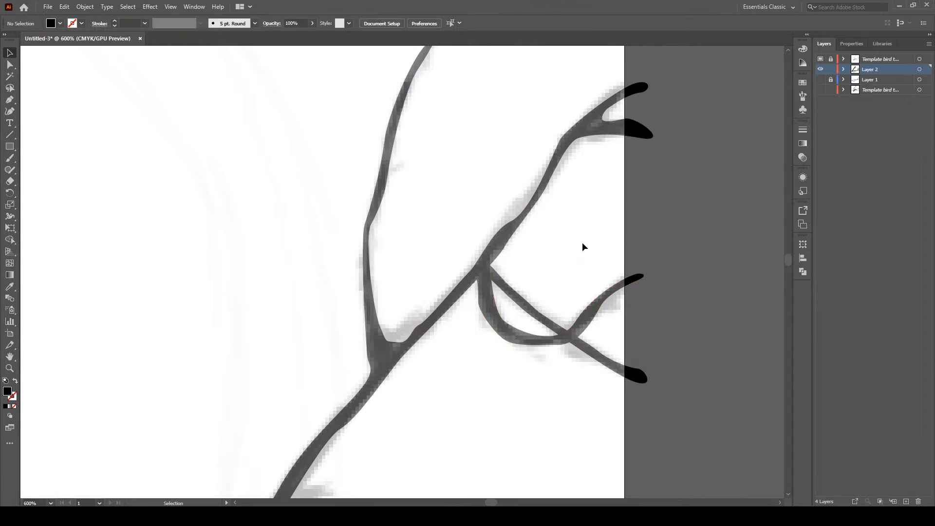
- Examine the complete set of traced branches across the artboard
key("ctrl+minus")
key("ctrl+minus")
key("ctrl+minus")
key("ctrl+minus")
key("ctrl+minus")
key("ctrl+minus")
key("ctrl+plus")
key("ctrl+plus")
key("ctrl+minus")
key("ctrl+minus")
key("ctrl+plus")
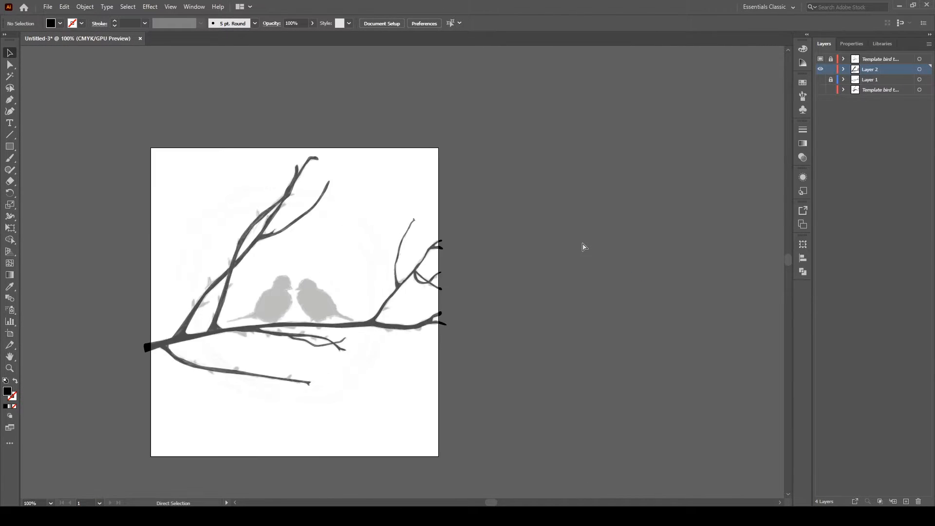
key("ctrl+plus")
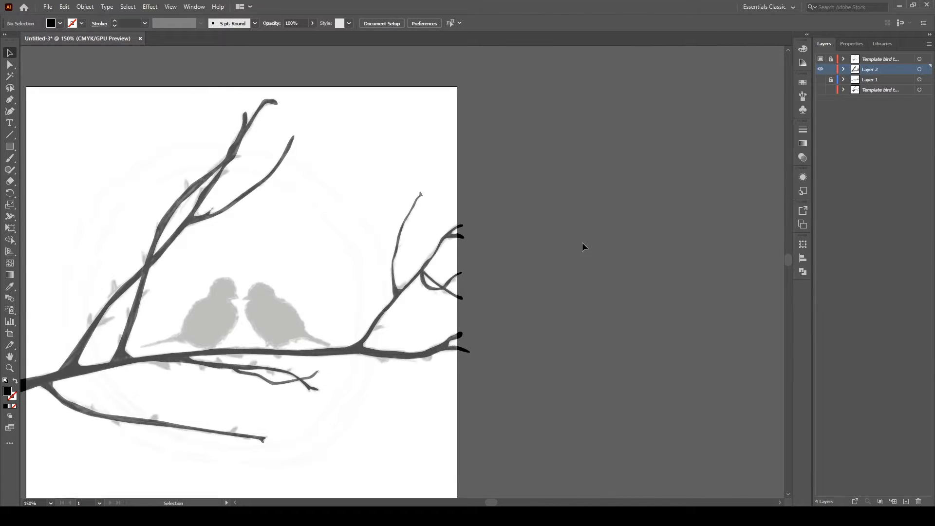
- Duplicate Layer 2, hide the original layer and unite the copy's overlapping branch shapes into one silhouette
left_click(919, 69)
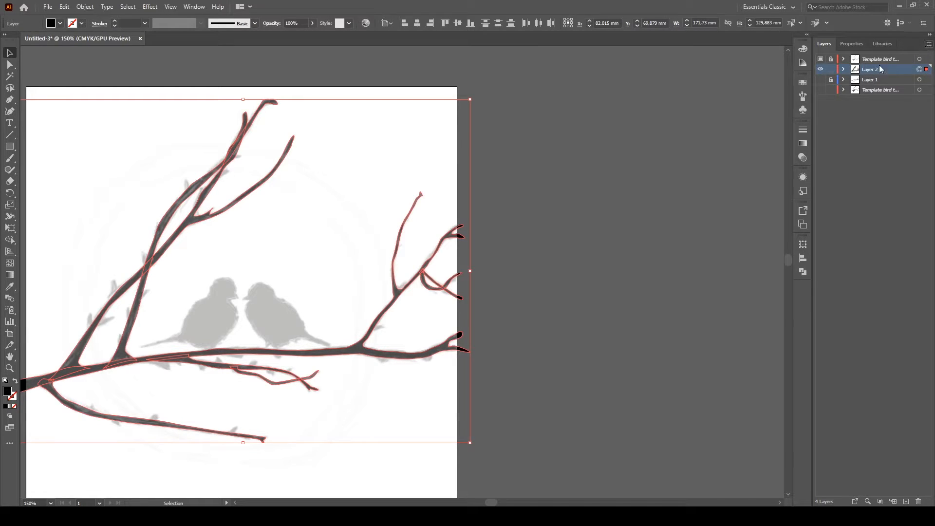
left_click(856, 70)
left_click(821, 80)
left_click(697, 298)
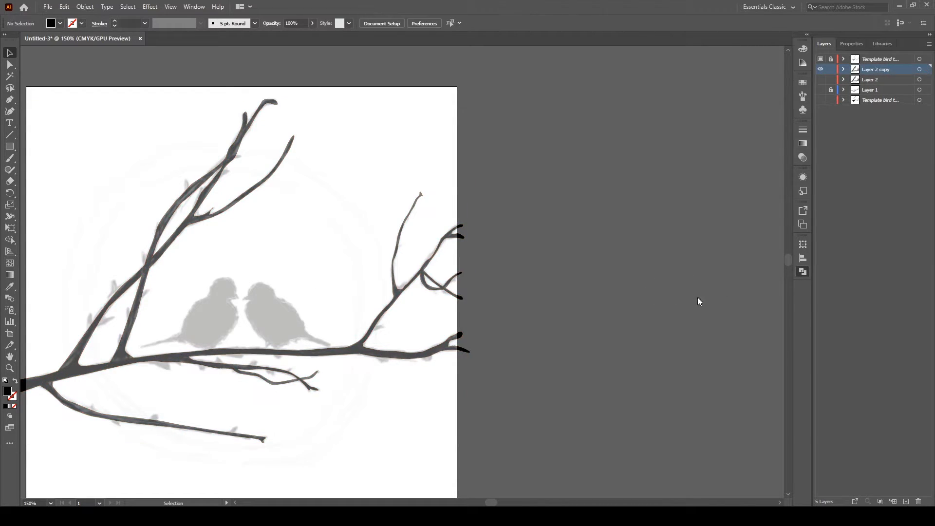
- Hide the topmost template layer to examine the united branch silhouette, and show the template again
key("ctrl+minus")
key("ctrl+minus")
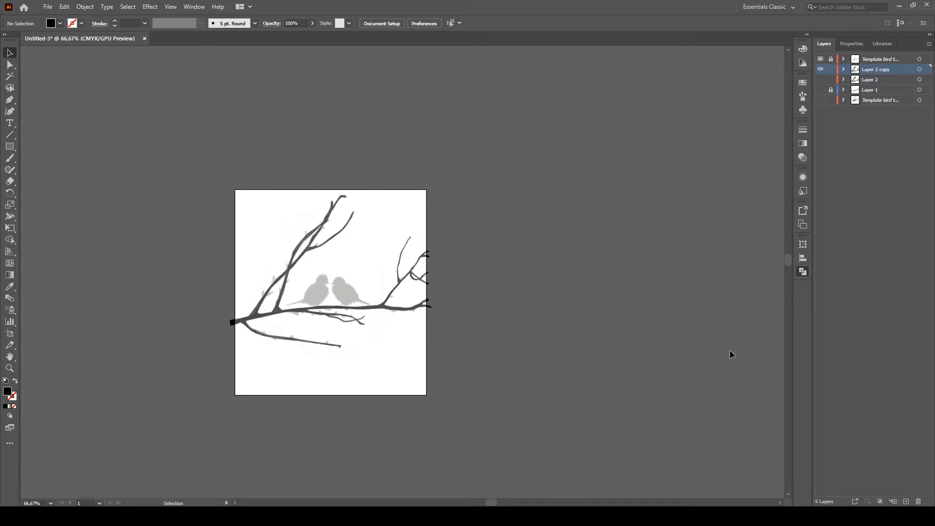
left_click(820, 59)
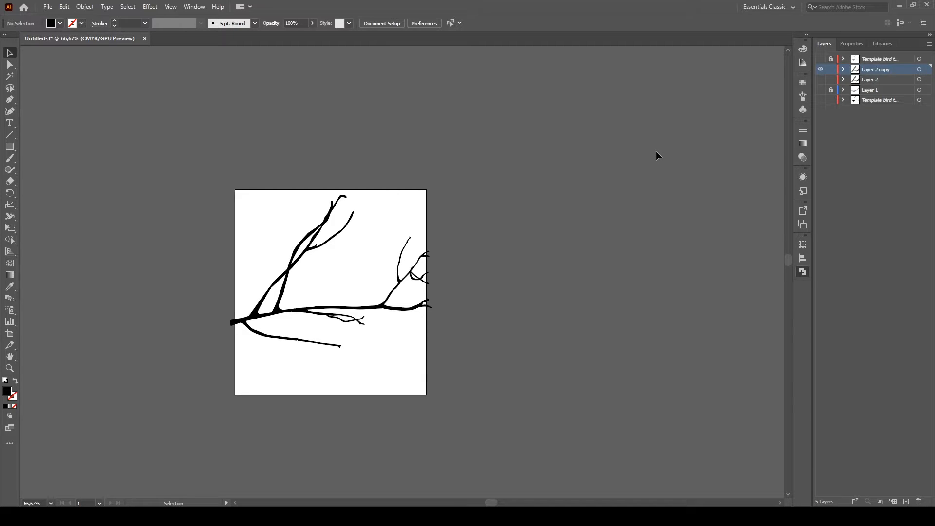
left_click(820, 59)
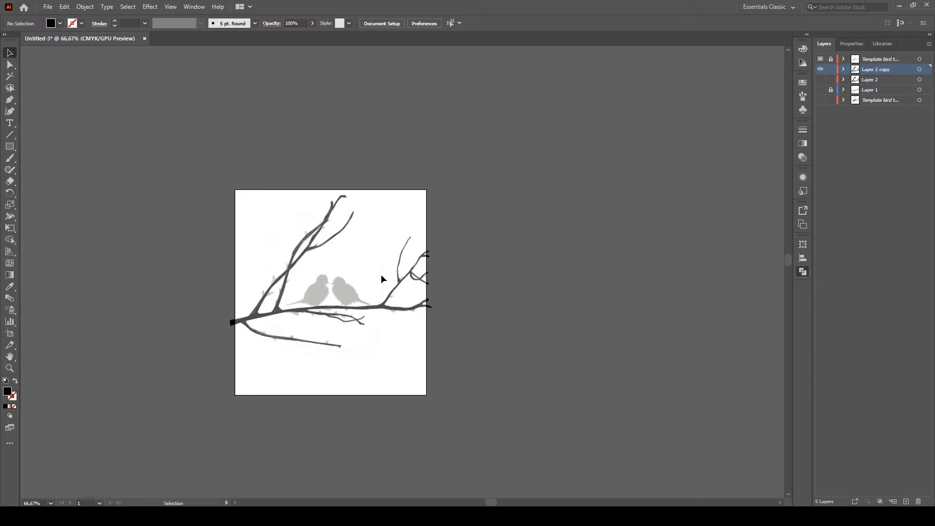
- Draw the short, rounded side twig on the lower right side of the right fork's diagonal branch as a closed shape
key("ctrl+equal")
key("ctrl+equal")
key("ctrl+equal")
key("ctrl+equal")
key("ctrl+equal")
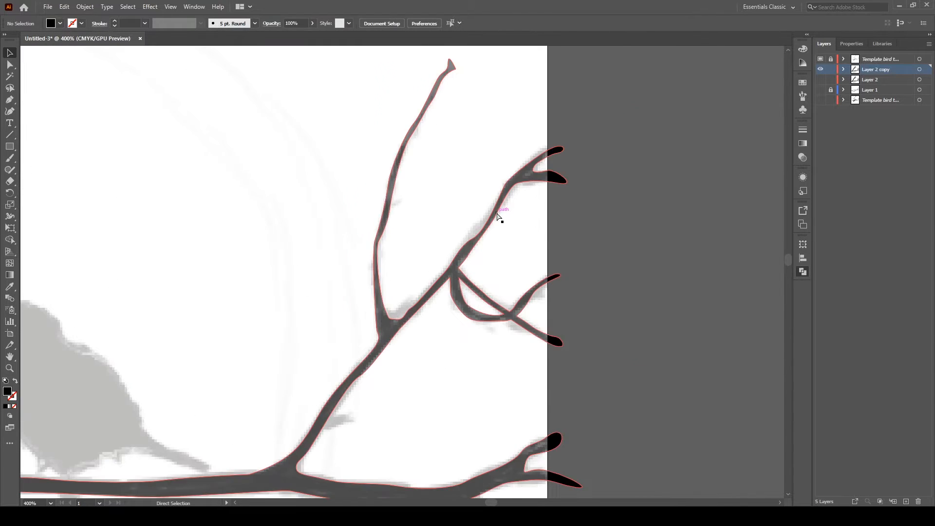
key("ctrl+equal")
left_click_drag(380, 371, 584, 367)
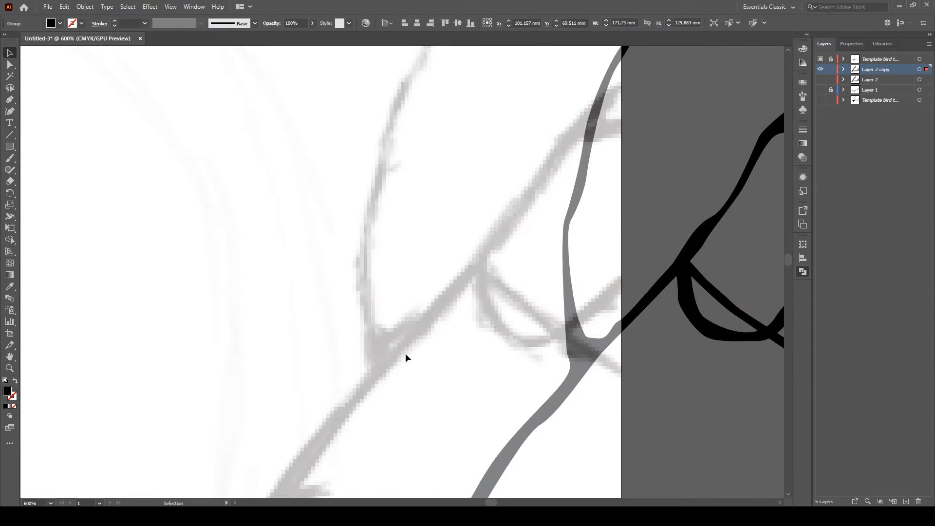
key("ctrl+z")
mouse_move(289, 288)
left_mouse_down()
mouse_move(556, 301)
mouse_move(561, 289)
left_mouse_up()
left_click_drag(442, 427, 325, 350)
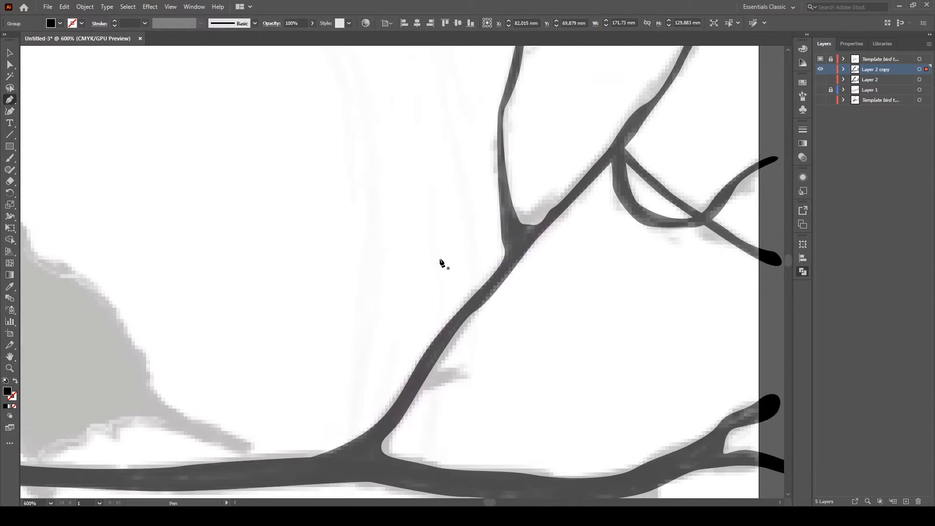
left_click(419, 382)
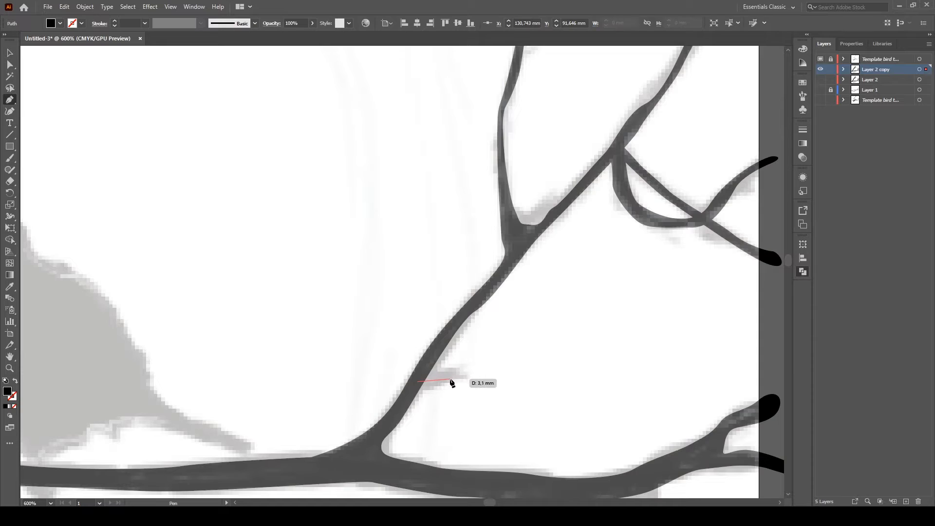
left_click_drag(463, 376, 427, 361)
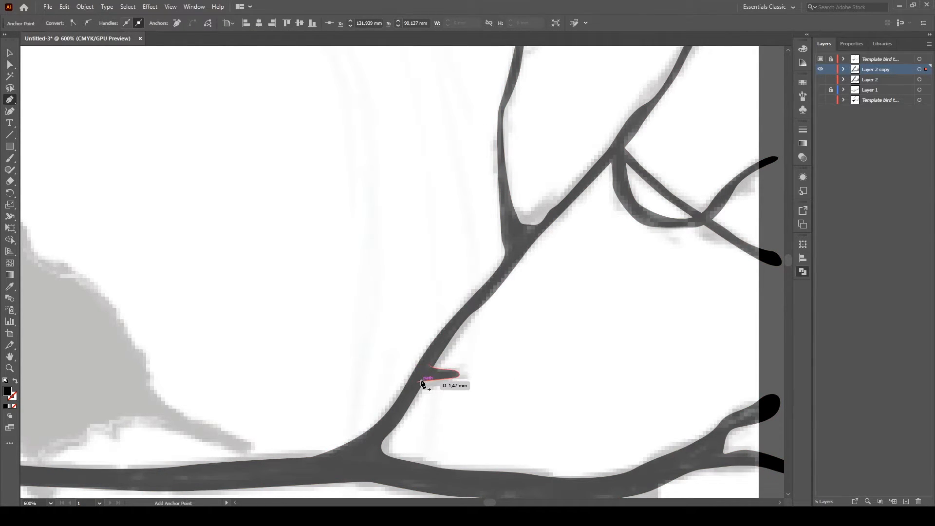
left_click(422, 382)
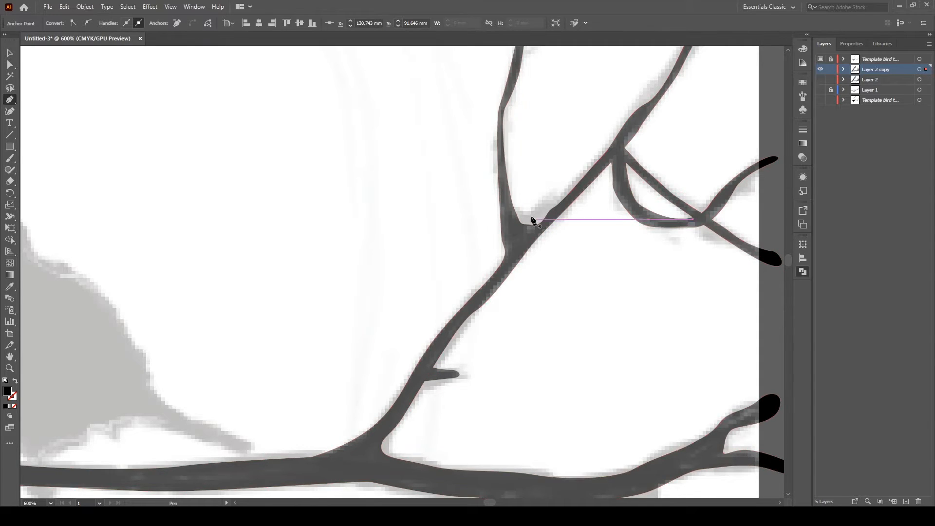
- Draw two tiny bud shapes, one on each side of the thin upright branch above the right fork's junction
left_click_drag(490, 162, 498, 167)
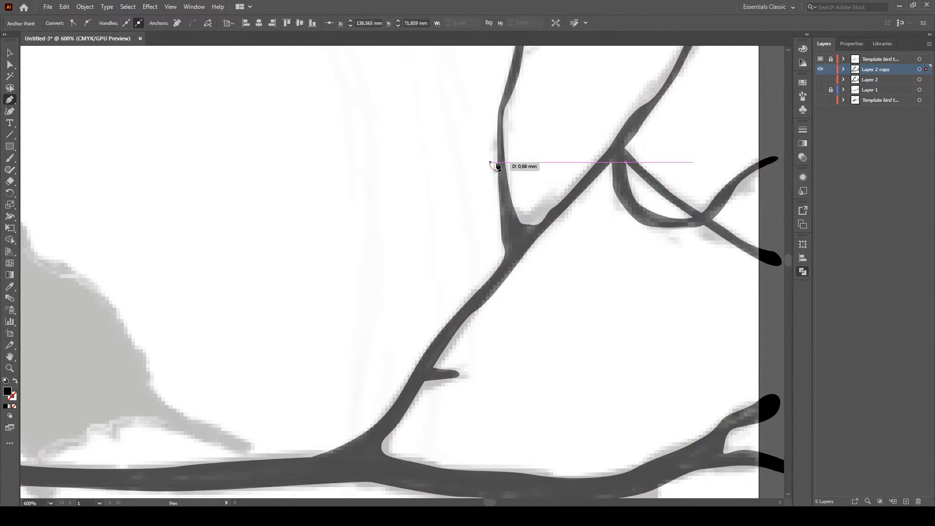
left_click(500, 162)
left_click(500, 172)
left_click_drag(503, 142, 507, 149)
left_click(501, 150)
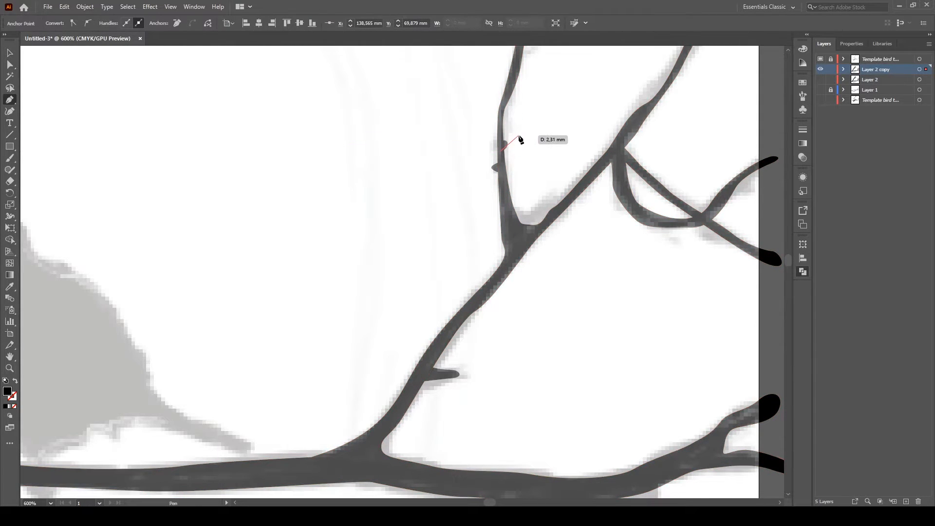
key("v")
left_click(920, 69)
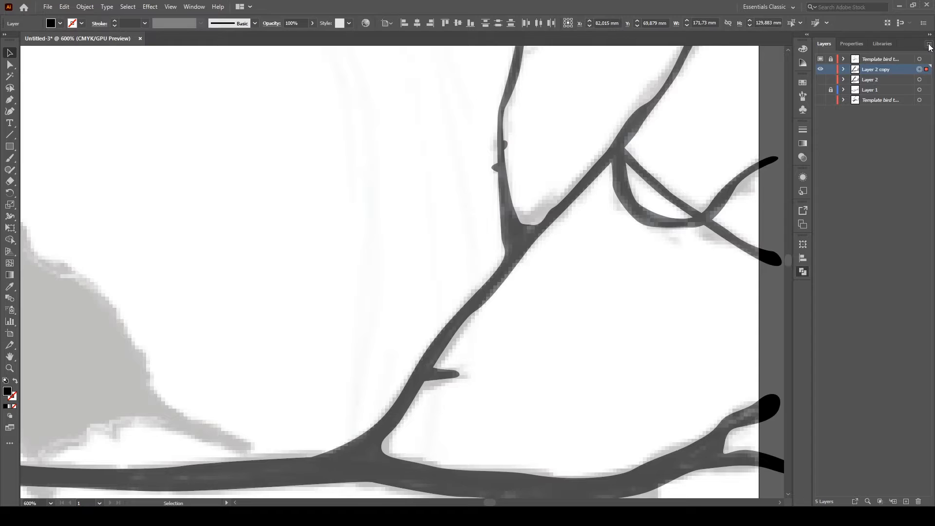
left_click(767, 94)
left_click(919, 70)
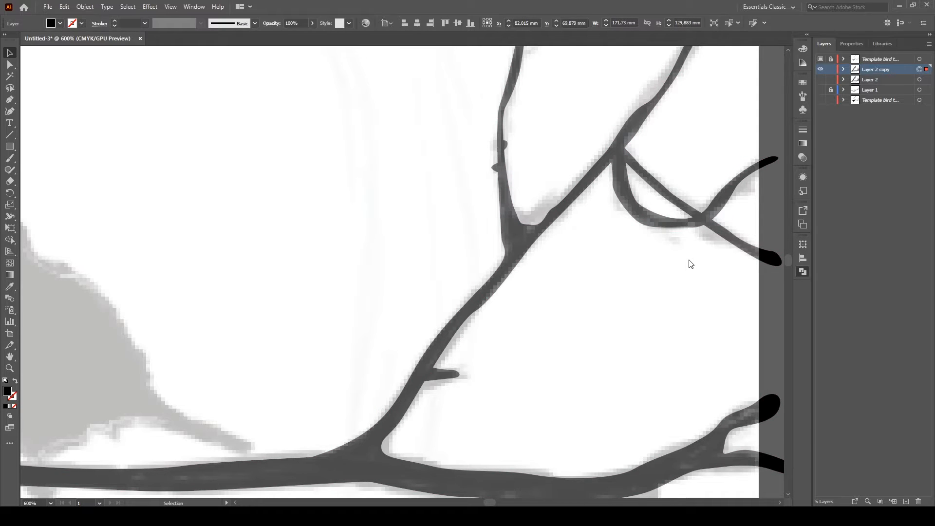
left_click(444, 376)
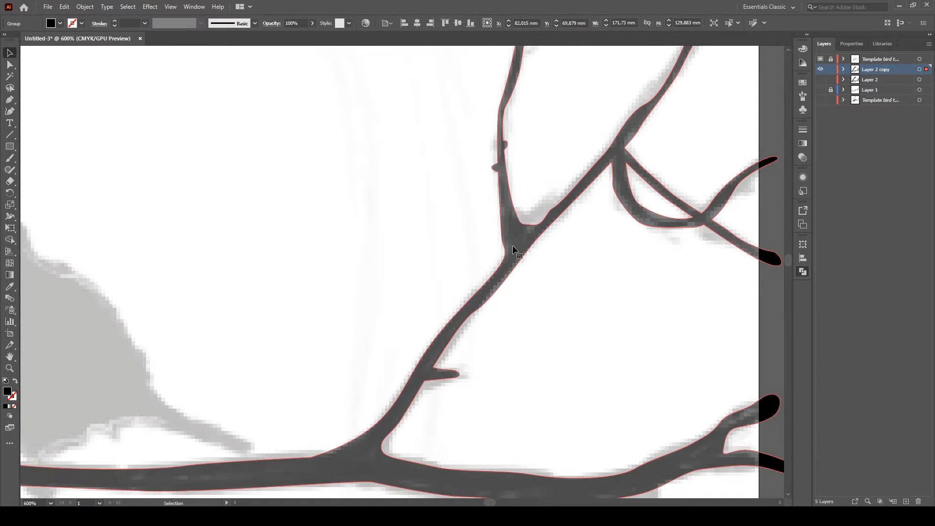
key("ctrl+h")
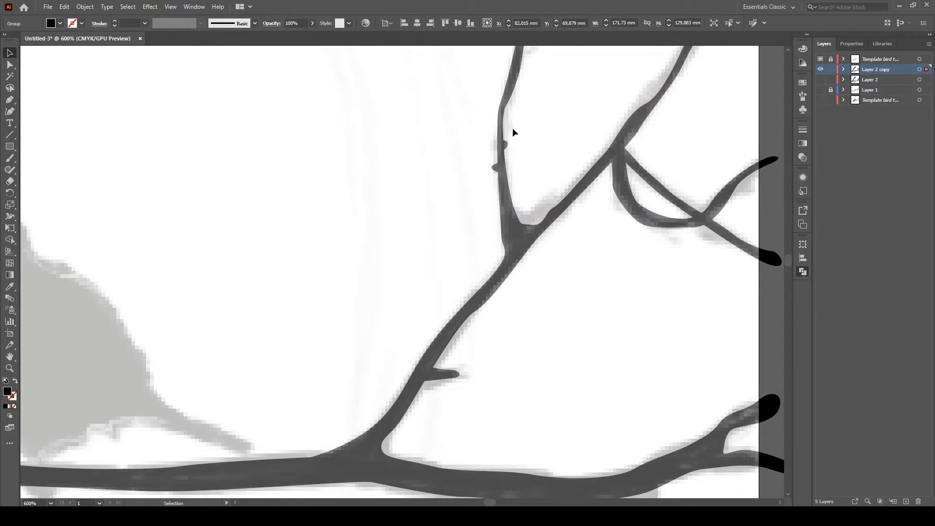
- Draw a tiny pointed twig on the inner side of the thin upright branch, about halfway up
key("space")
left_click_drag(559, 156, 527, 300)
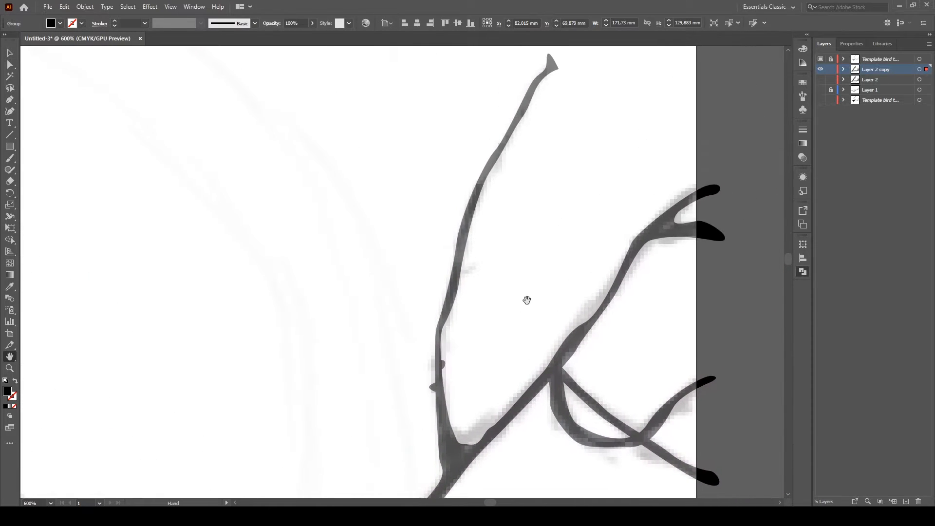
key("p")
mouse_move(463, 276)
left_mouse_down()
mouse_move(472, 271)
mouse_move(461, 269)
left_mouse_up()
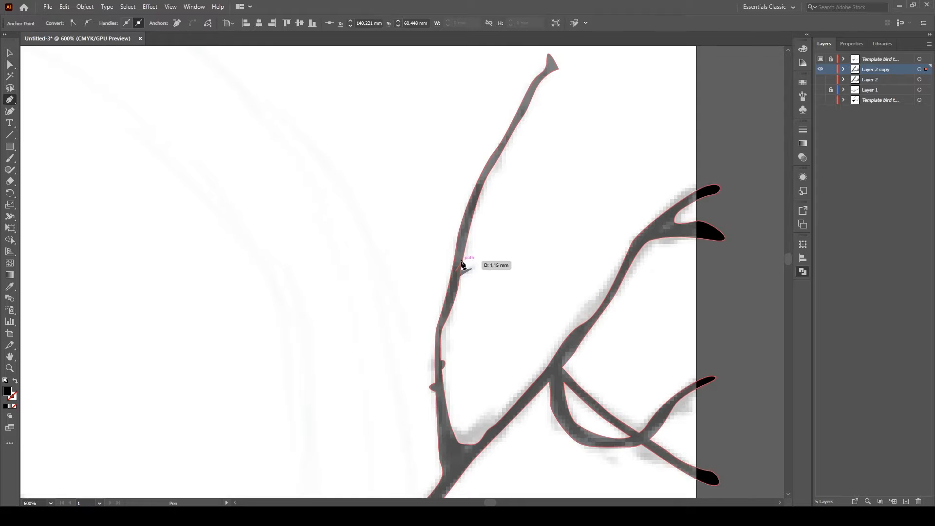
left_click(462, 263)
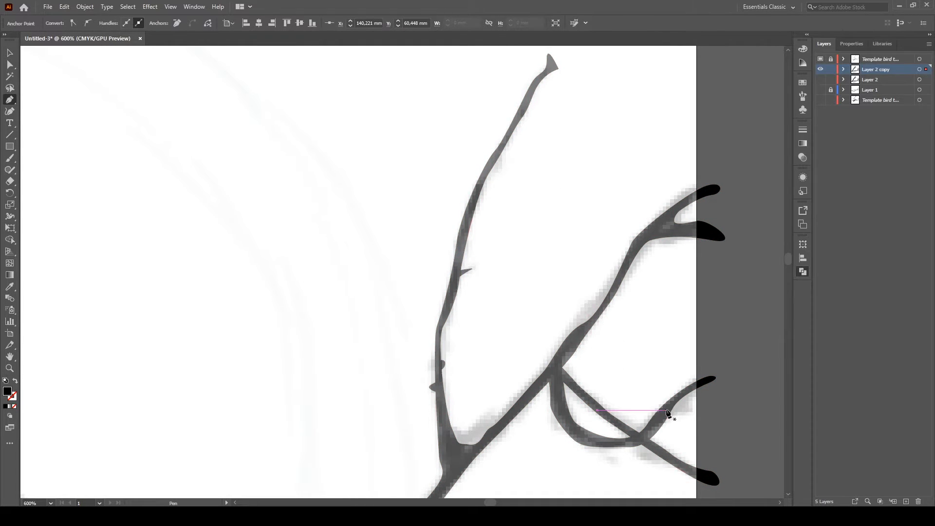
- Draw small angular buds on the undersides of the rising and descending twigs, just beyond their crossing on the right fork
left_click_drag(667, 413, 685, 392)
left_click(685, 393)
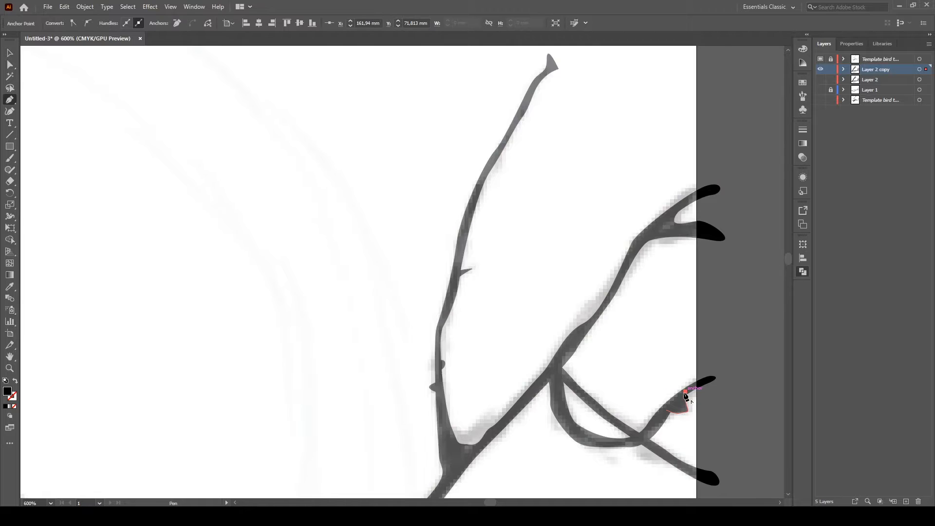
left_click_drag(649, 453, 674, 462)
left_click(642, 444)
- Draw a tiny bud on the outer side of the looping twig, where it curves toward the crossing
left_click(564, 417)
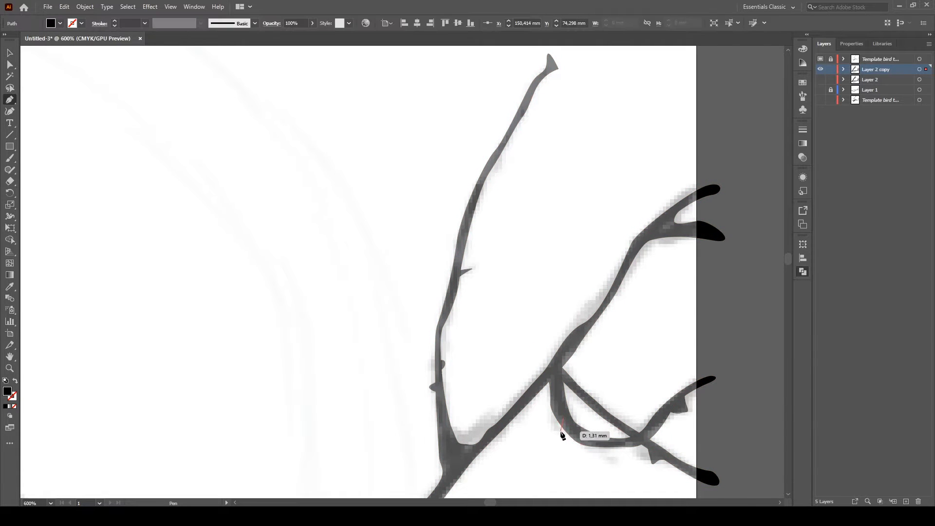
left_click_drag(561, 432, 587, 437)
key("Escape")
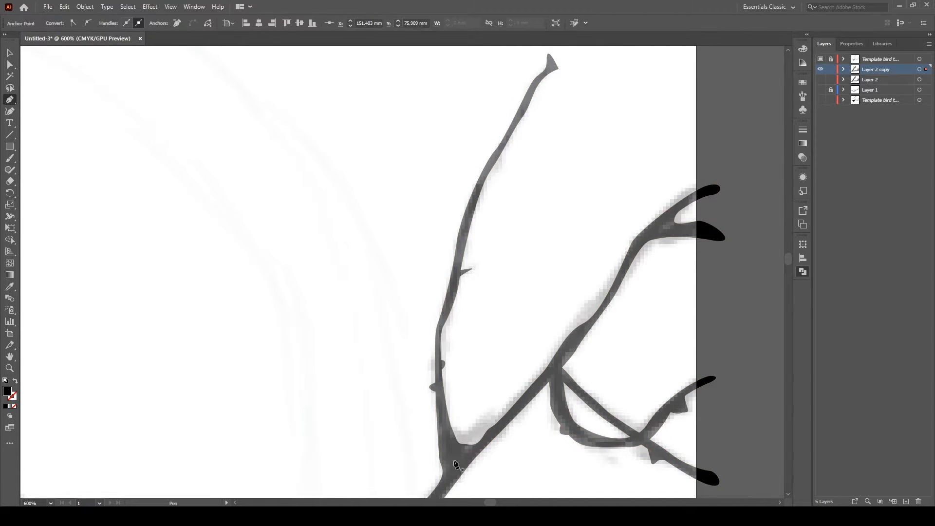
- Draw a rounded bud beneath the main branch, shortly before it splits into two offshoots at its right end
key("space")
left_click_drag(422, 430, 395, 273)
left_click_drag(389, 368, 423, 345)
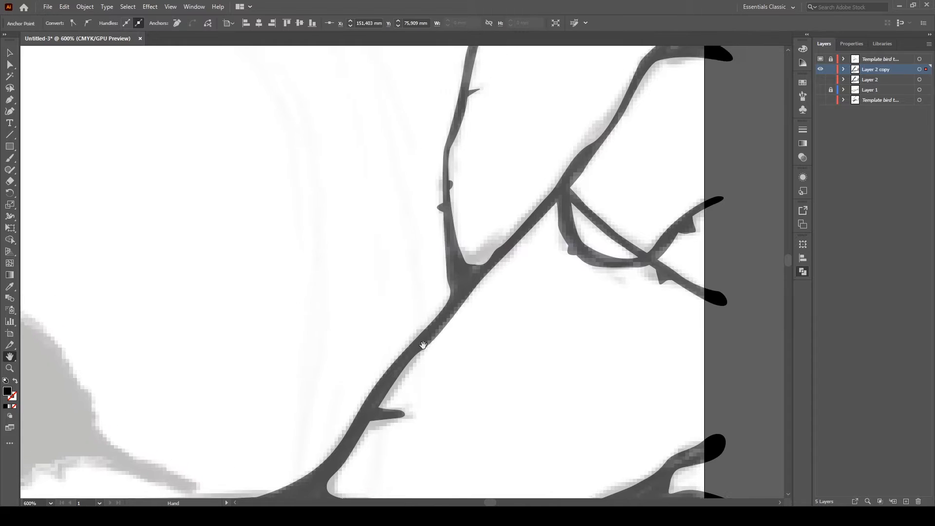
left_click_drag(459, 307, 442, 328)
left_click_drag(481, 488, 343, 293)
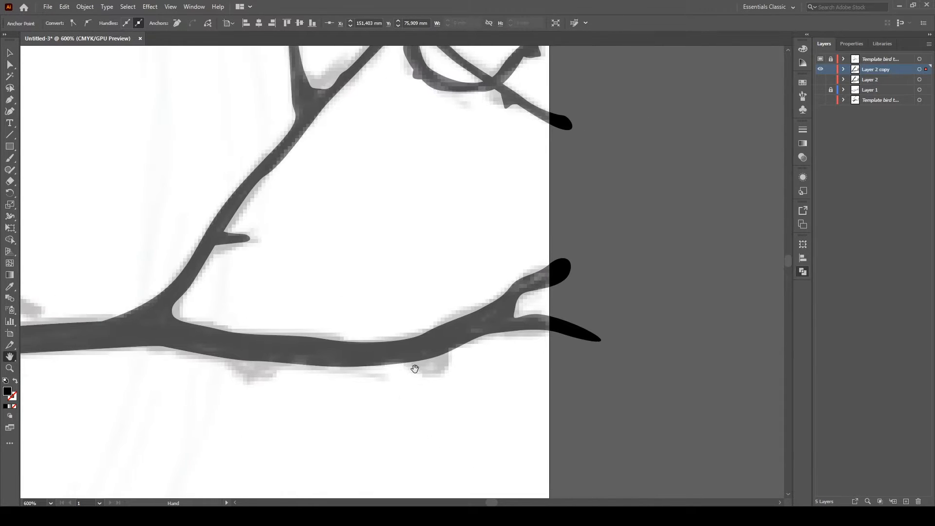
left_click(395, 359)
left_click_drag(412, 367, 418, 373)
left_click_drag(427, 375, 441, 362)
left_click(441, 355)
left_click(445, 347)
left_click(312, 381, "ctrl")
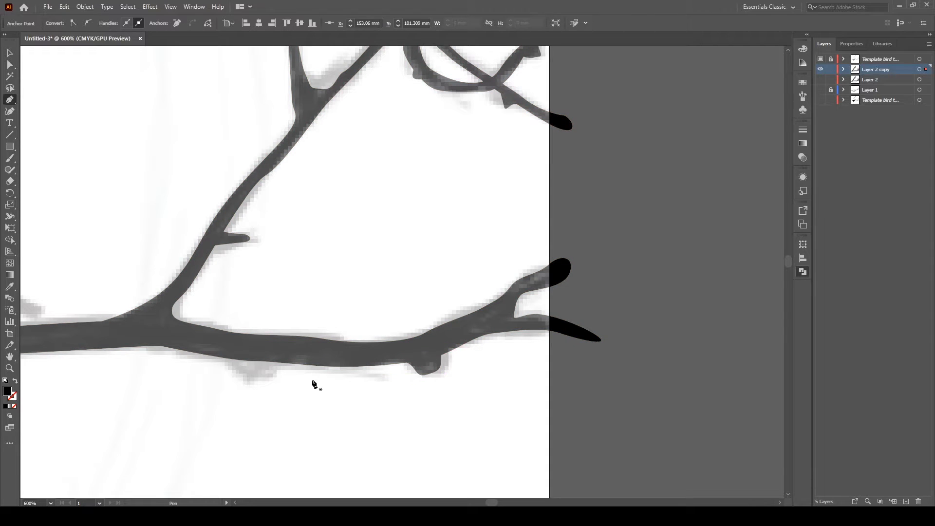
- Draw a pointed bump beneath the main branch, just right of the right fork's base
left_click_drag(238, 370, 239, 370)
left_click_drag(250, 378, 255, 378)
left_click_drag(260, 375, 273, 365)
left_click(282, 362)
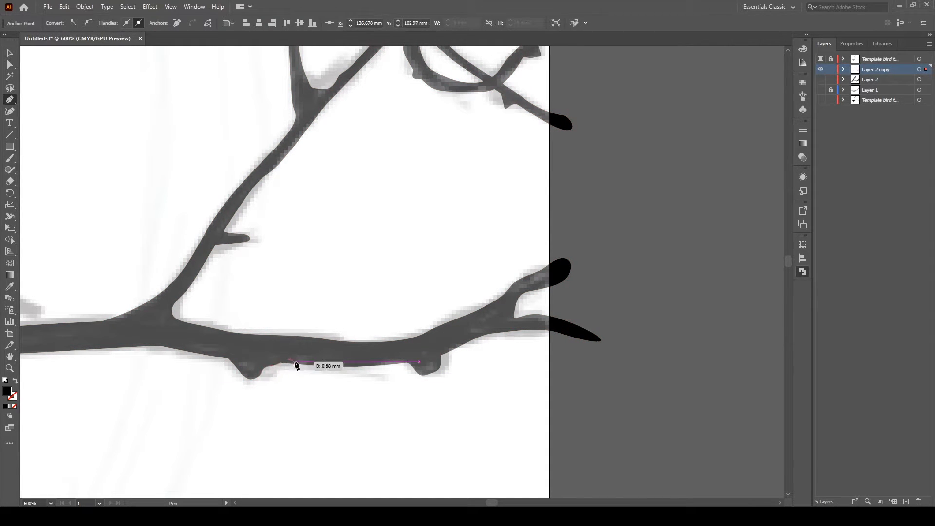
left_click(297, 352)
left_click(287, 369, "ctrl")
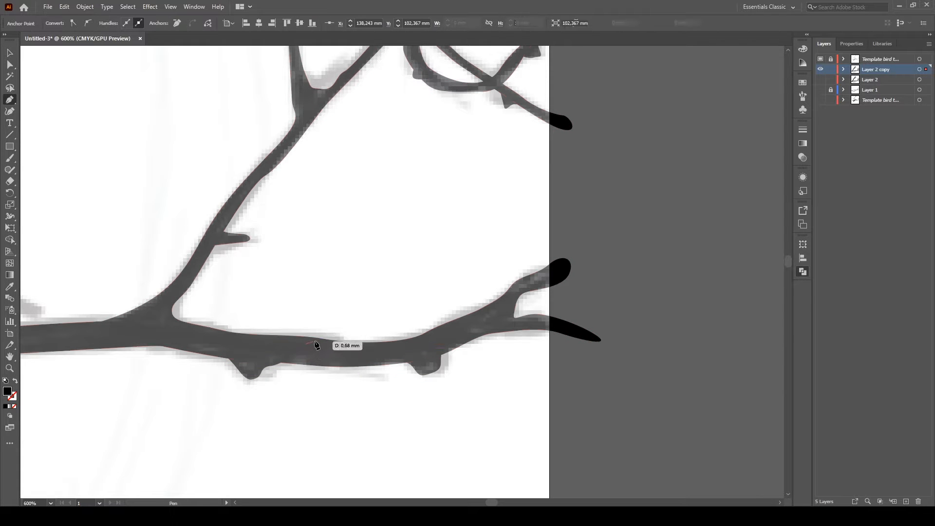
- Draw a low bump on the main branch's upper edge and small bumps above and below the two offshoots at its right end
left_click_drag(319, 337, 334, 334)
left_click(342, 339)
left_click(350, 347)
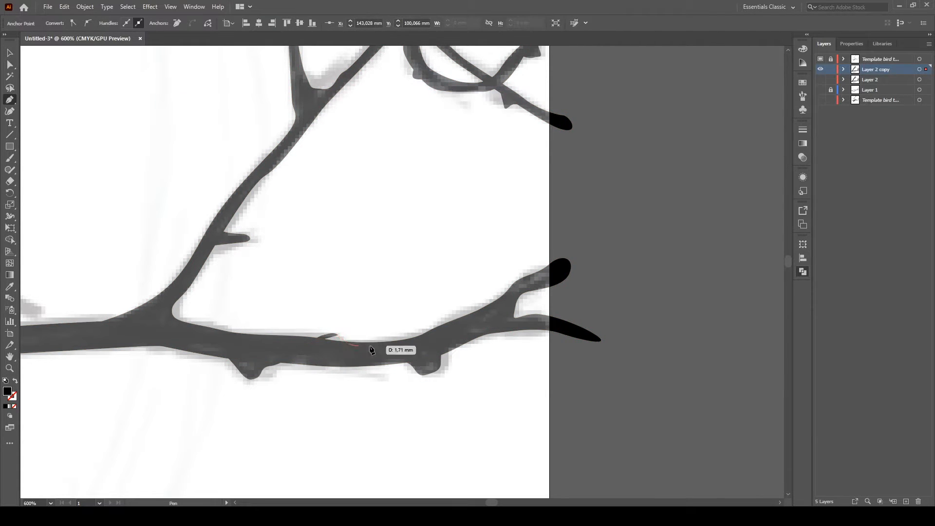
left_click(465, 314, "ctrl")
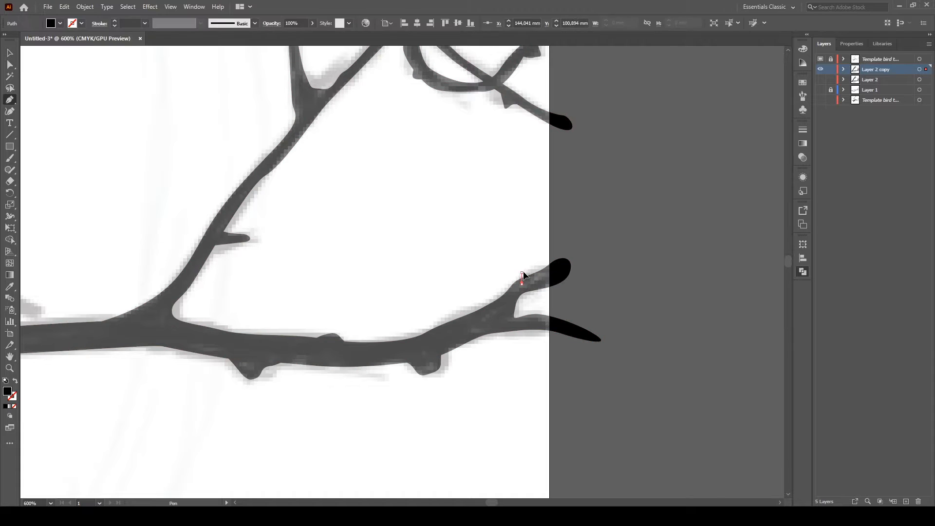
left_click_drag(526, 274, 543, 277)
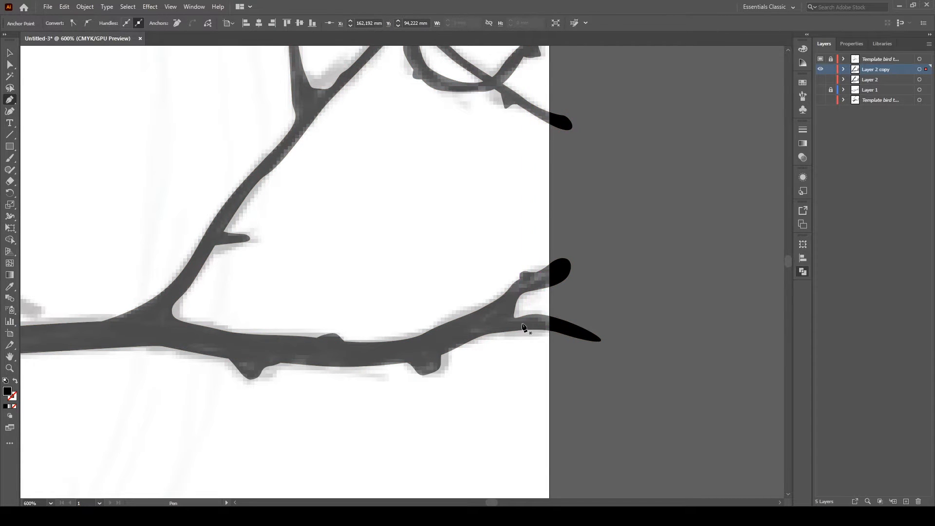
left_click_drag(529, 331, 538, 341)
- Draw a small triangular bud beneath the main branch, directly under the right bird's feet
key("space")
left_click_drag(232, 375, 570, 317)
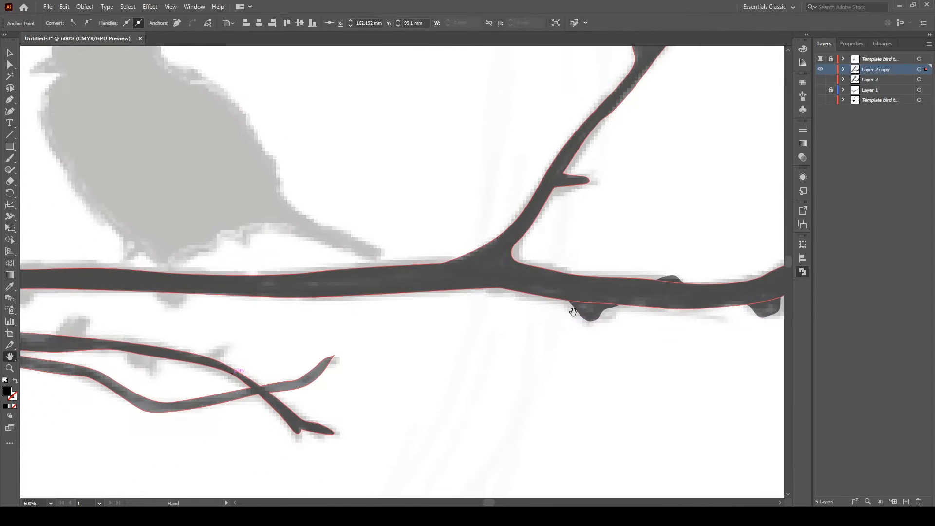
left_click_drag(410, 359, 535, 394)
left_click_drag(281, 325, 345, 333)
- Draw a small pointed bud on top of the lower branch before the twig crossing, and a small tip on the curved twig's end
left_click_drag(330, 389, 341, 388)
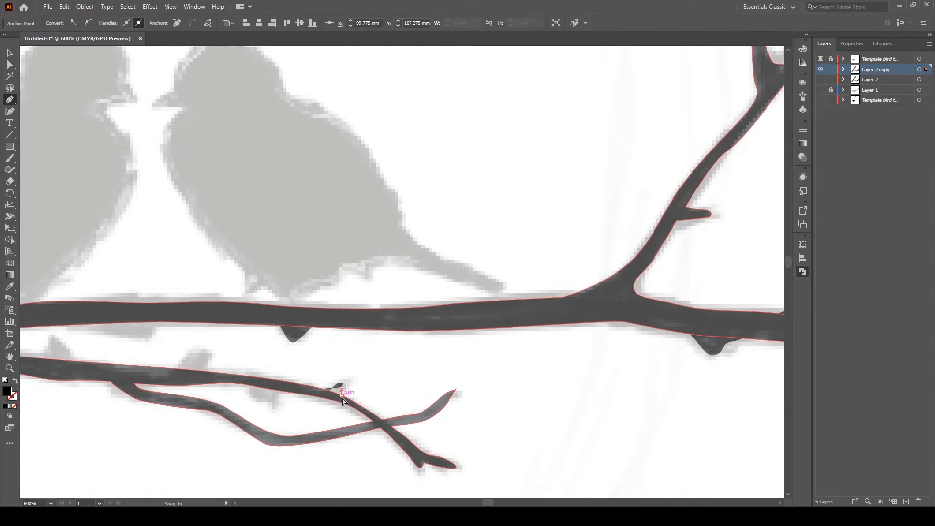
left_click_drag(453, 392, 453, 392)
left_click(452, 391)
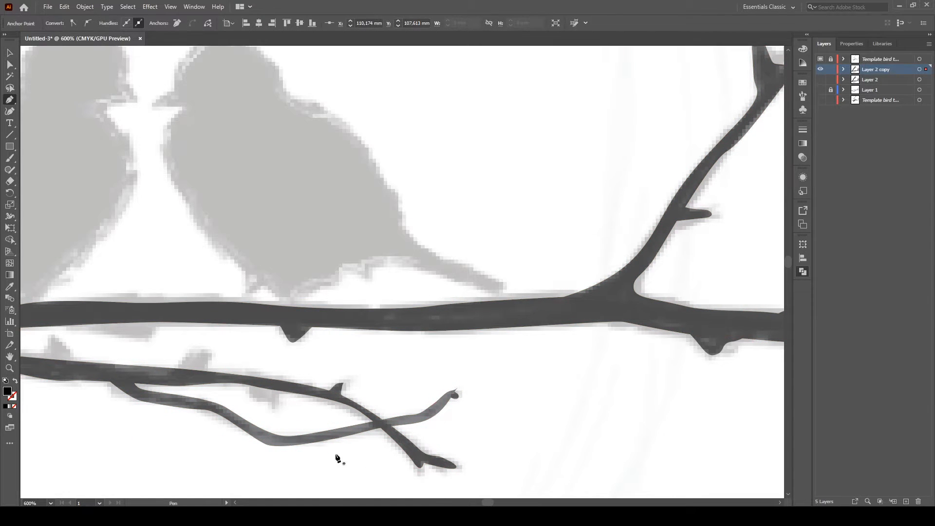
- Draw a closed bud shape with a thin downward point beneath the lower branch, left of the small upper bud
left_click(242, 384)
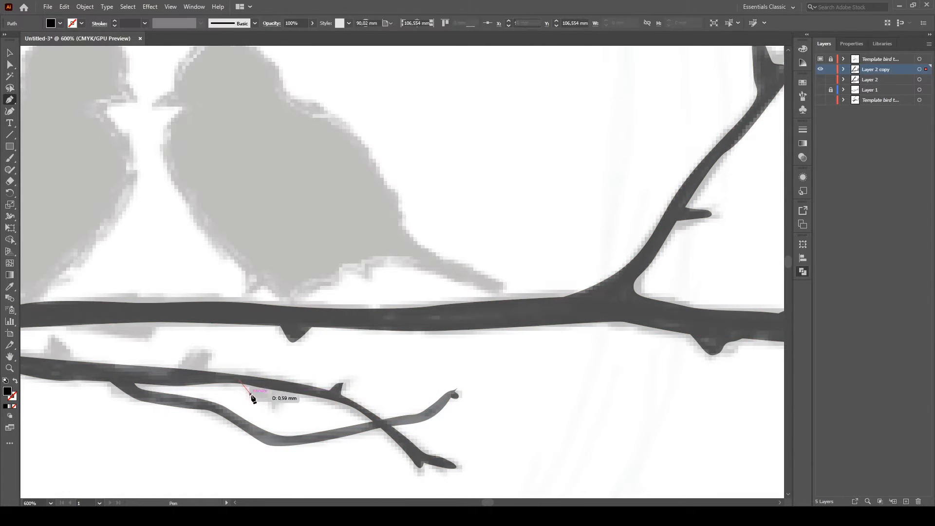
left_click_drag(255, 395, 268, 399)
left_click(273, 409)
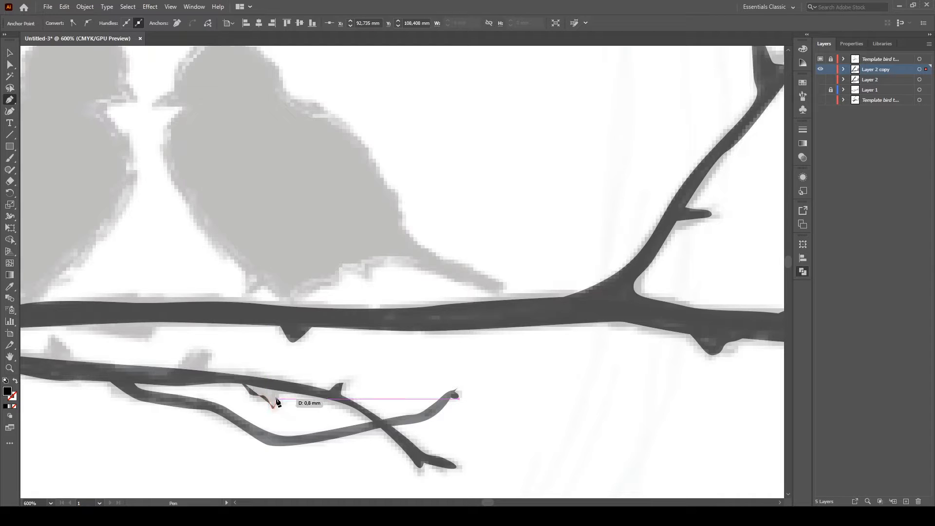
left_click(275, 399)
left_click(278, 391)
left_click(242, 384)
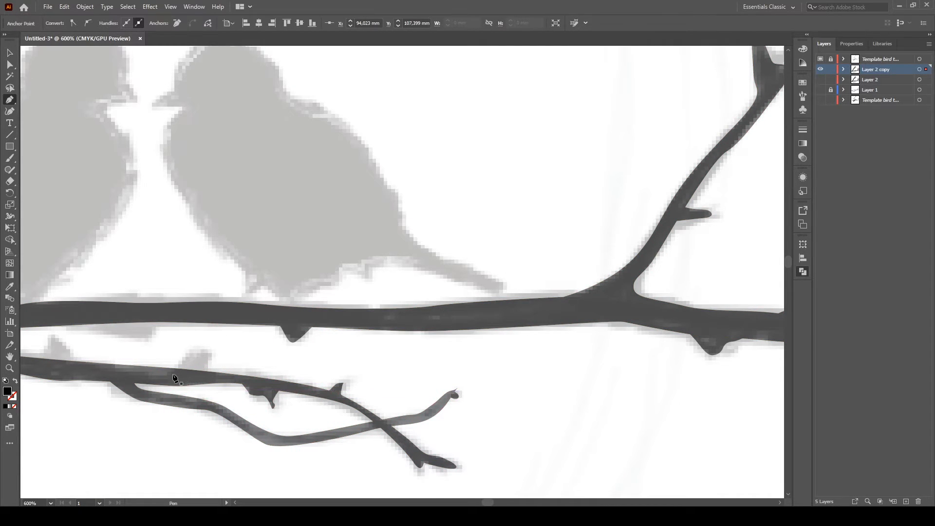
- Draw a rounded, right-leaning bud as a closed shape on top of the middle of the lower branch
left_click(181, 368)
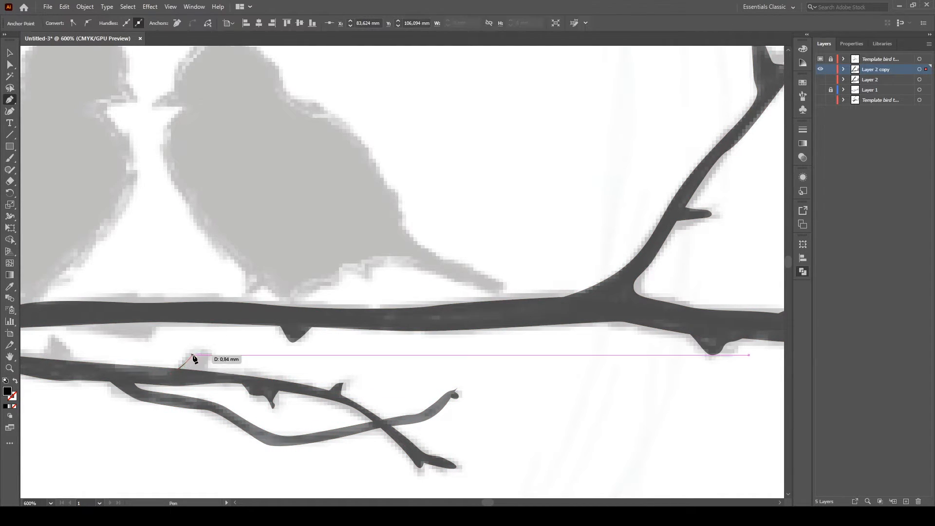
left_click_drag(204, 356, 209, 365)
left_click(208, 362)
left_click(206, 371)
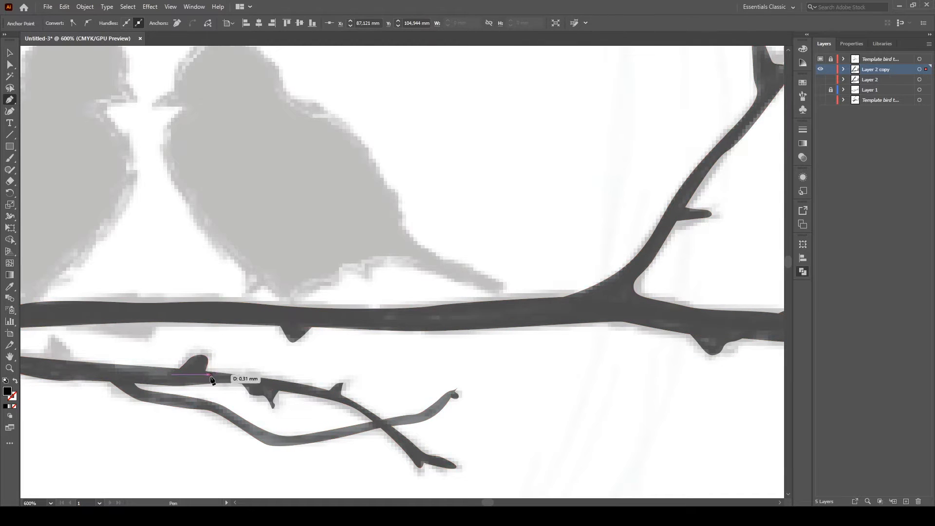
left_click(210, 376)
left_click(173, 373)
- Draw a taller pointed bud as a closed shape on top of the lower branch, left of the rounded bud
left_click(79, 365)
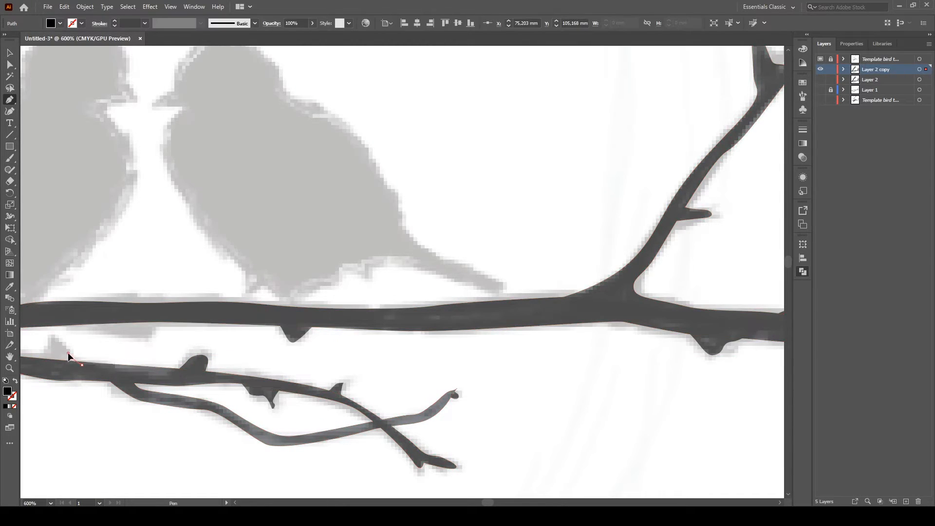
left_click_drag(53, 336, 53, 339)
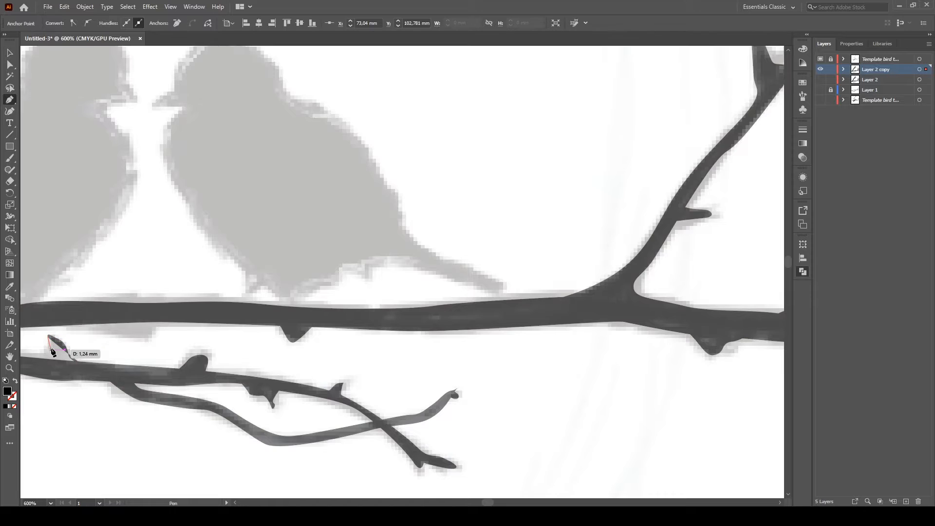
left_click(51, 352)
left_click(45, 359)
left_click(31, 362)
left_click(78, 364)
- Draw an angular bump beneath the main branch between the two birds and a rounded bump on top at the same spot
mouse_move(104, 329)
left_mouse_down()
mouse_move(141, 338)
mouse_move(152, 325)
left_mouse_up()
left_click(159, 317)
key("Escape")
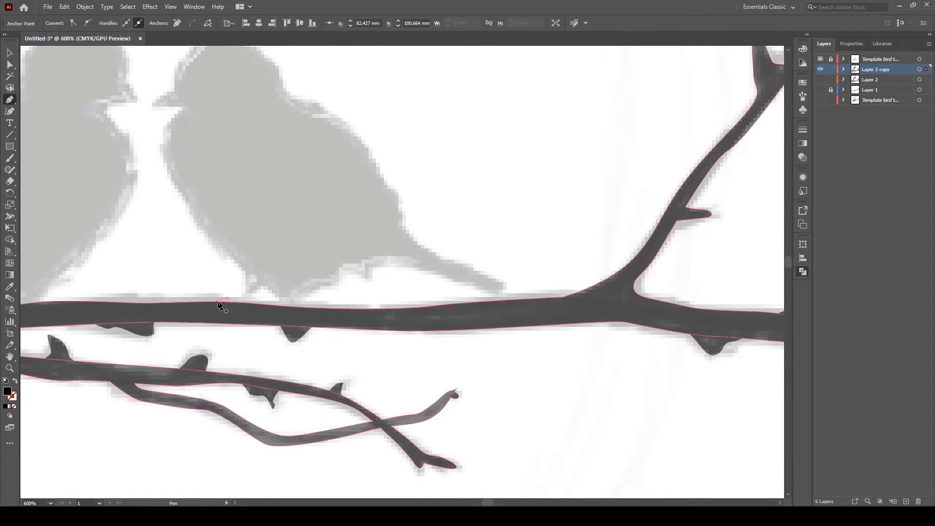
left_click(100, 305)
left_click_drag(115, 297, 148, 310)
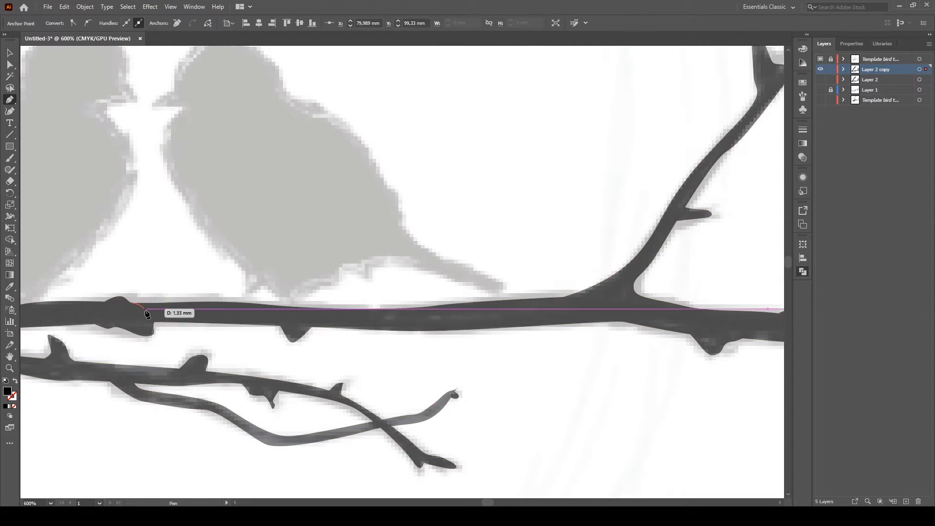
key("Escape")
- Draw a small pointed bud as a closed shape beneath the lower branch, just after it splits from the main branch
left_click_drag(241, 355, 463, 313)
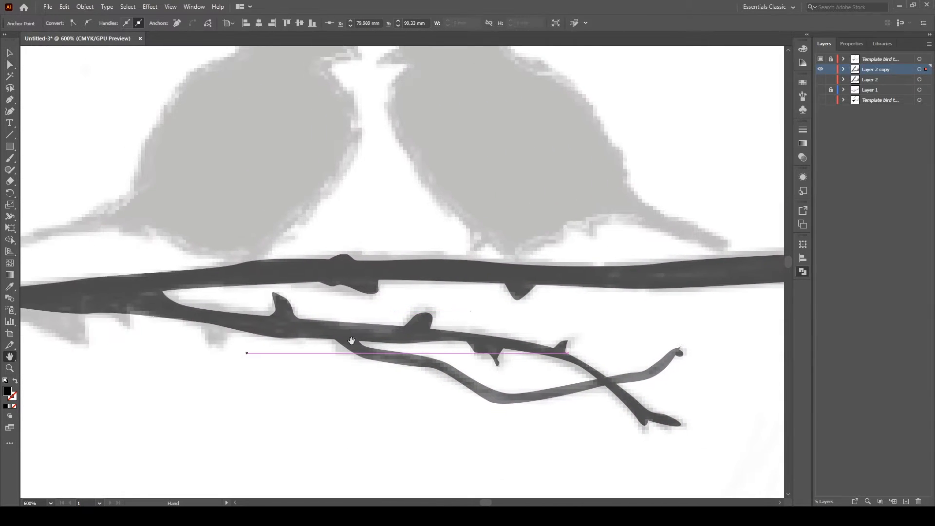
left_click_drag(283, 352, 403, 370)
left_click(311, 339)
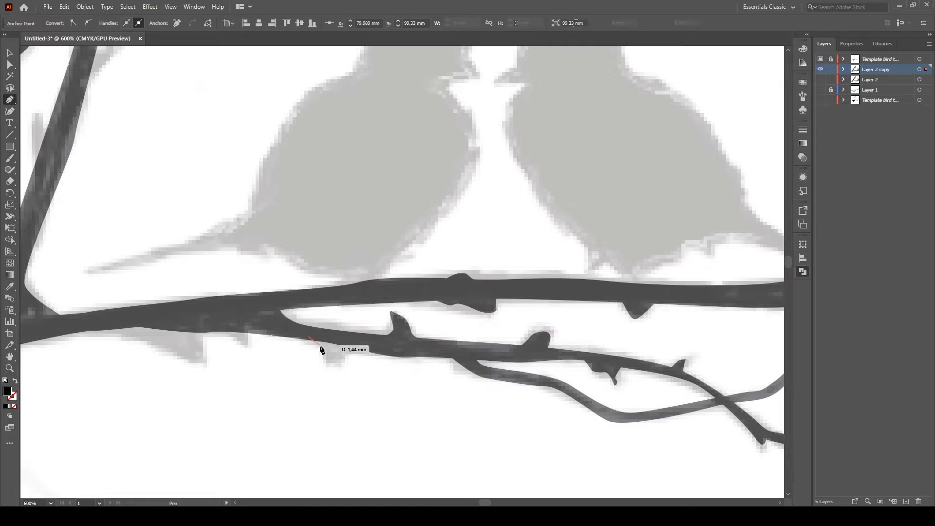
left_click_drag(319, 346, 333, 359)
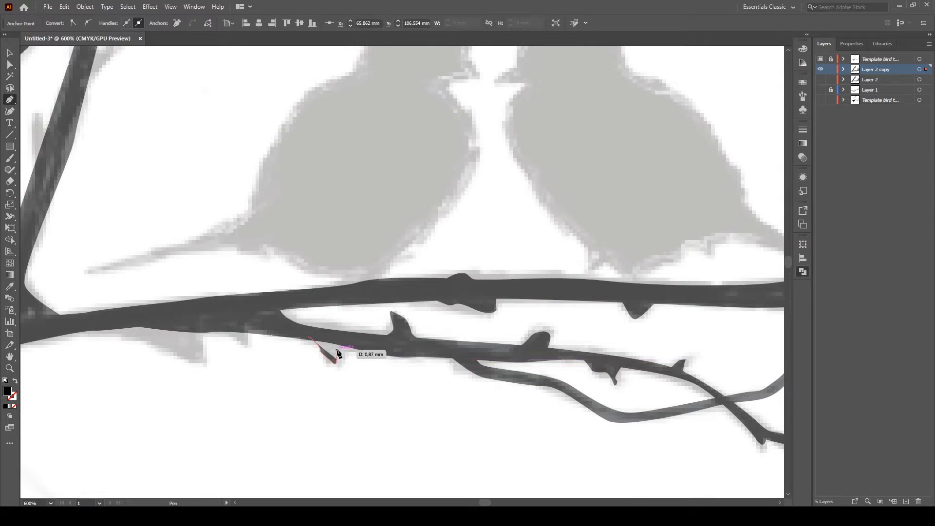
left_click(344, 356, "ctrl")
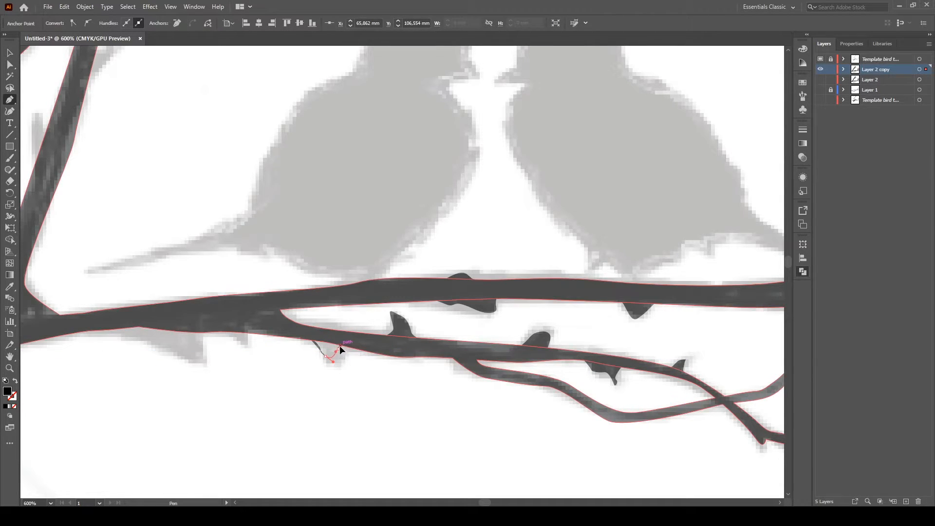
left_click(344, 341)
left_click(311, 338)
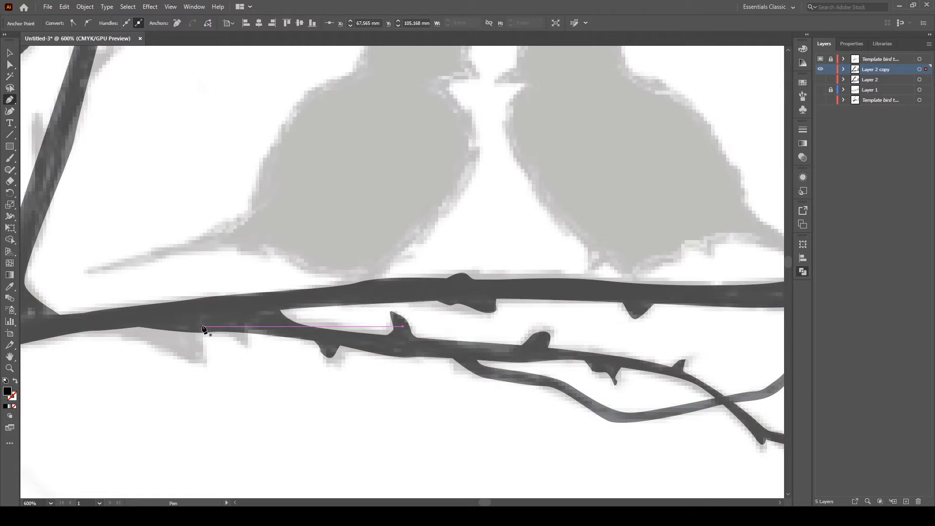
- Draw a small hooked bud and a larger pointed thorn as closed shapes beneath the main branch, just before the lower branch splits off
left_click(244, 324)
left_click_drag(249, 345, 145, 338)
left_click(238, 344)
key("ctrl+z")
left_click(207, 360)
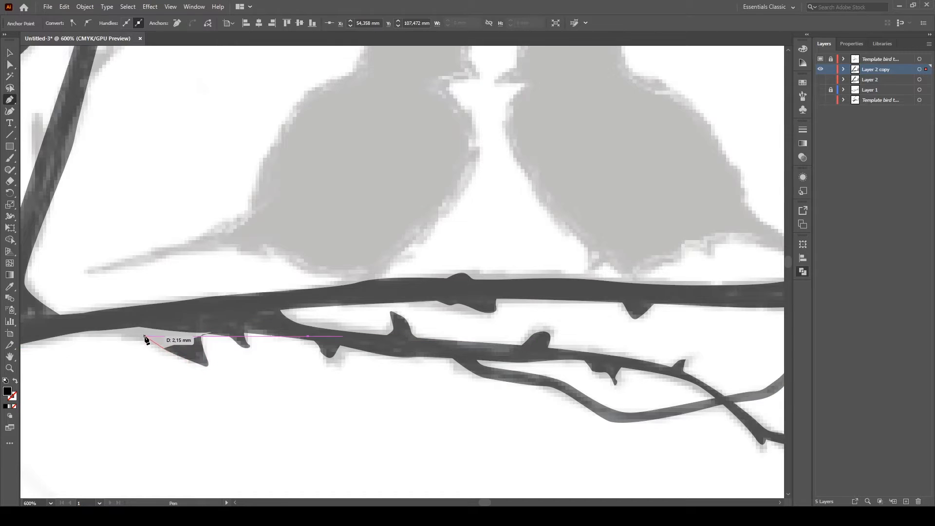
left_click(106, 326)
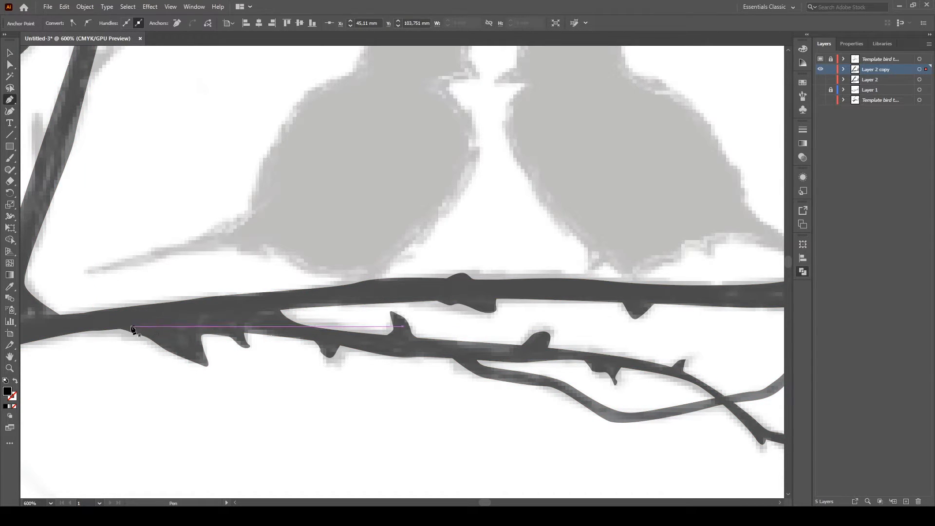
- Draw two upright pointed buds along the outer side of the inner rising branch, one near its base and one about midway up
key("space")
left_click_drag(144, 325, 344, 361)
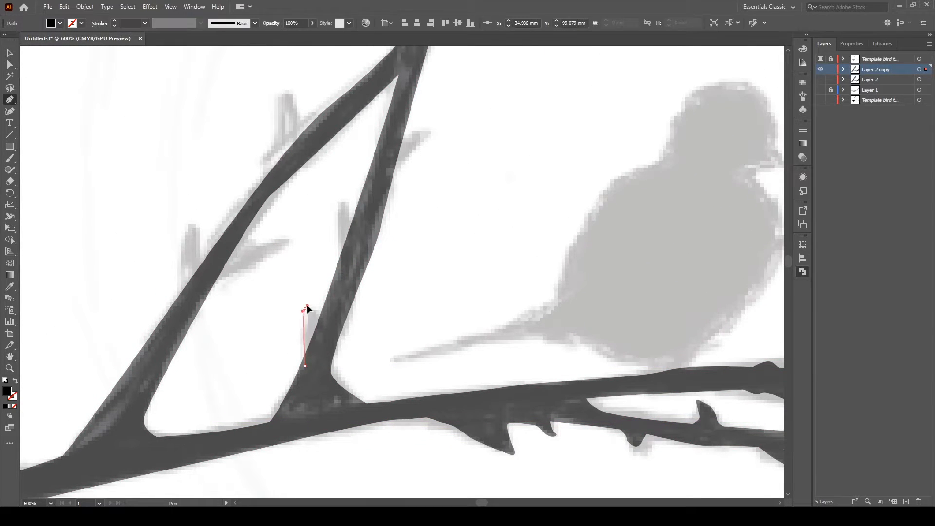
left_click(320, 327)
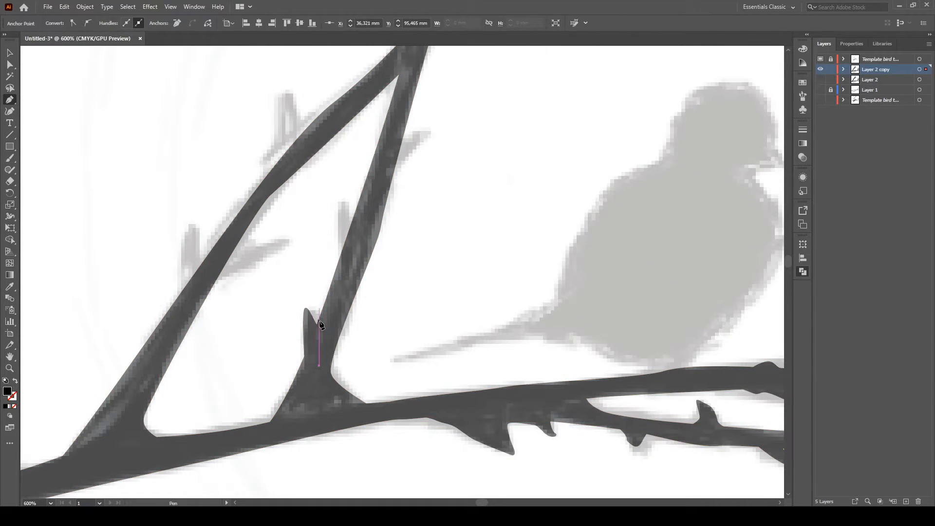
left_click(340, 208)
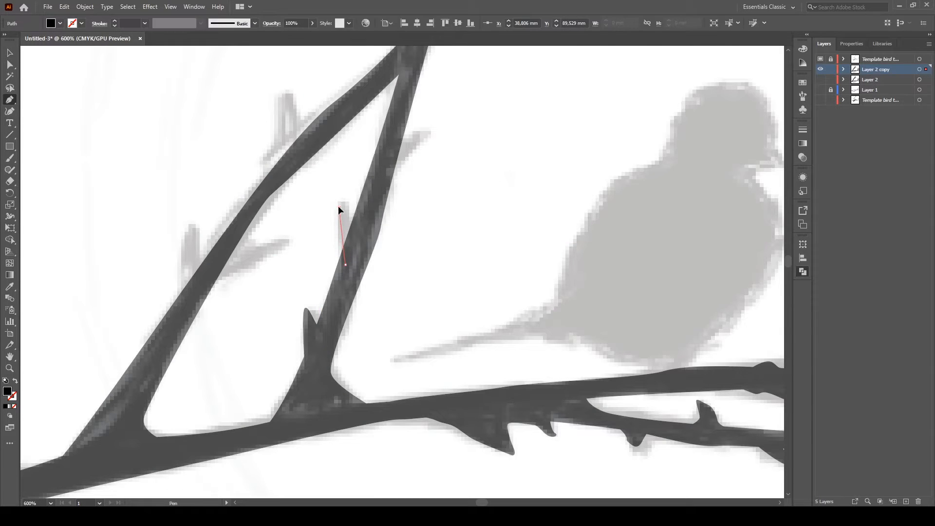
left_click(349, 217)
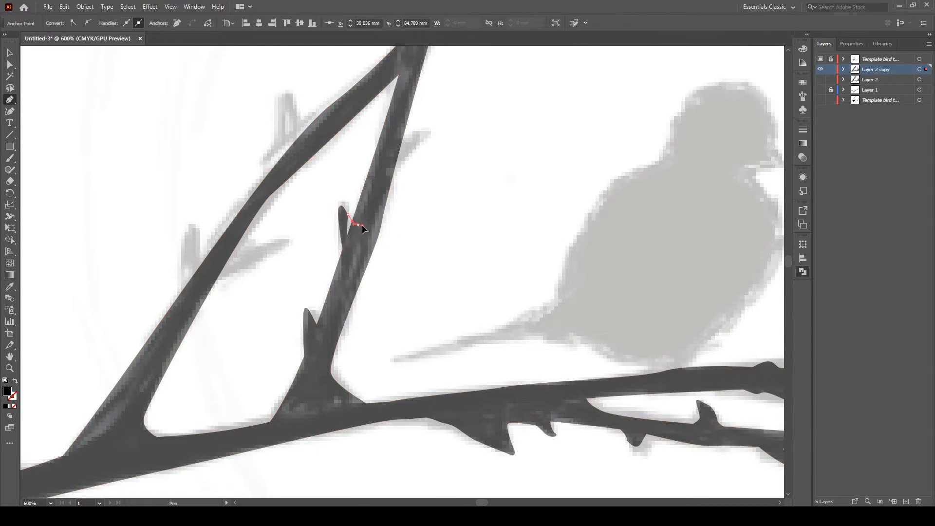
- Draw a short bud pointing toward the birds on the inner rising branch, above its two upright buds
left_click(390, 169)
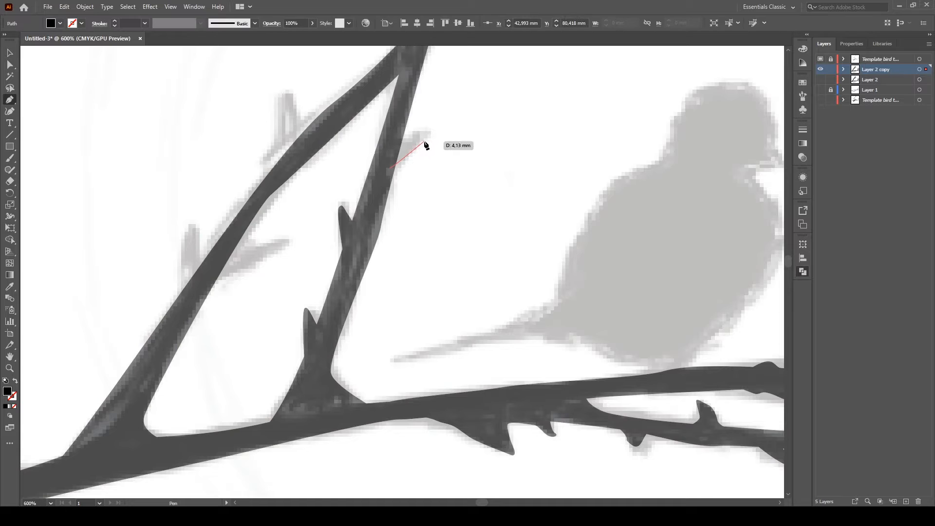
left_click(428, 140)
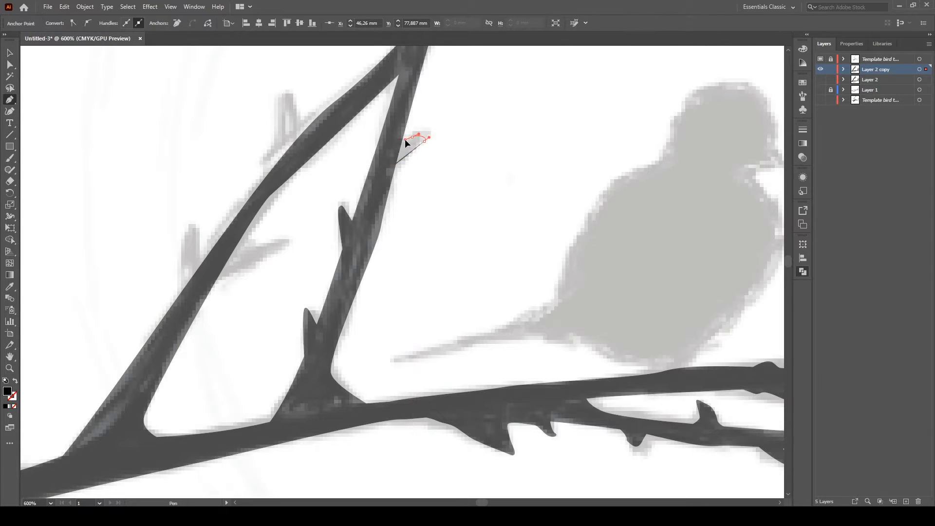
left_click(398, 140)
key("Escape")
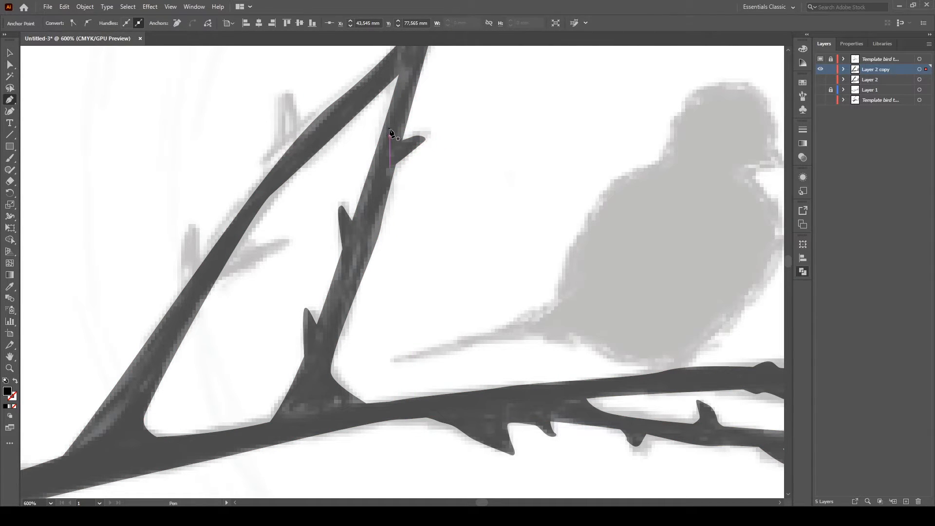
- Draw a pointed bud where the two rising branches cross and an upright bud on the outer rising branch below the crossing
left_click_drag(391, 132, 412, 304)
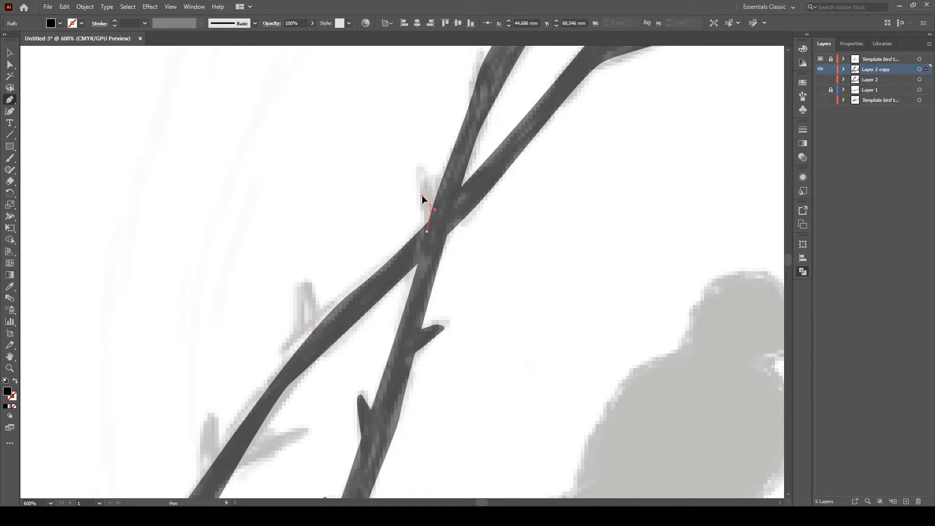
left_click_drag(418, 169, 448, 180)
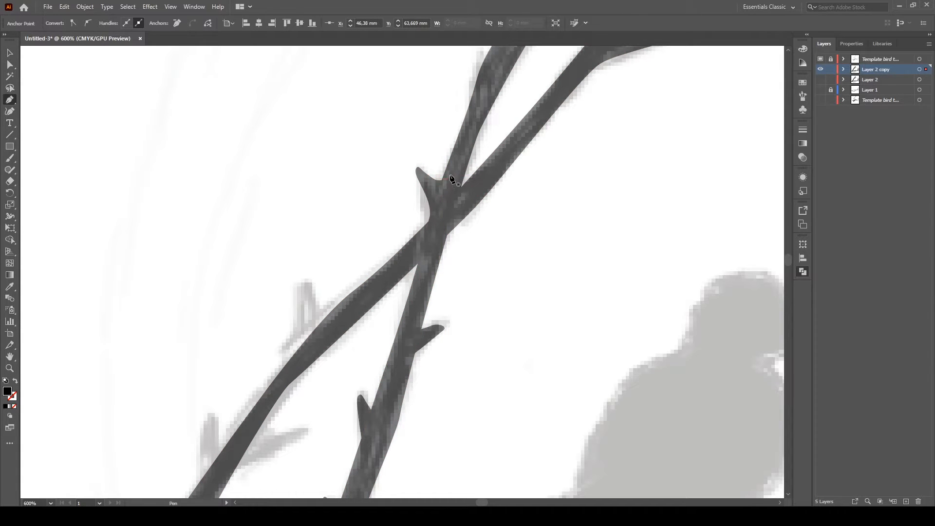
left_click(289, 371)
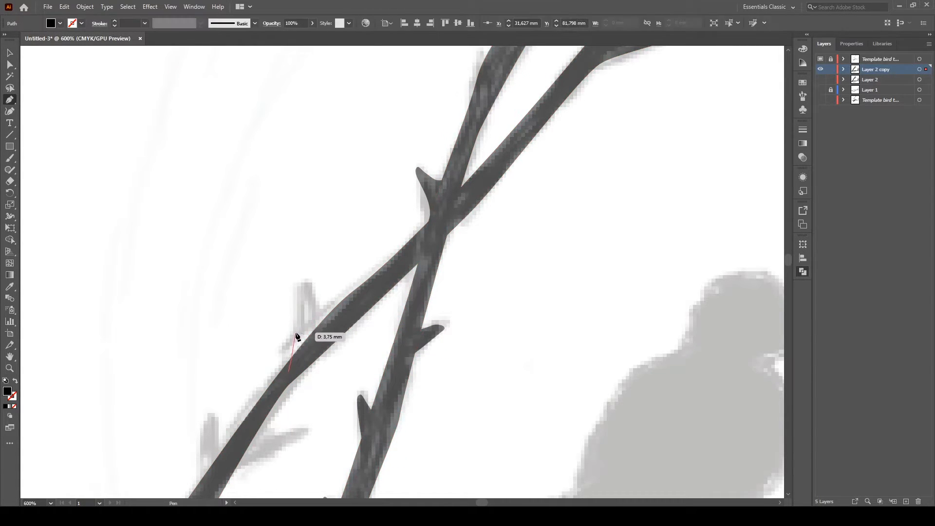
left_click_drag(298, 303, 315, 328)
left_click(325, 325)
key("Escape")
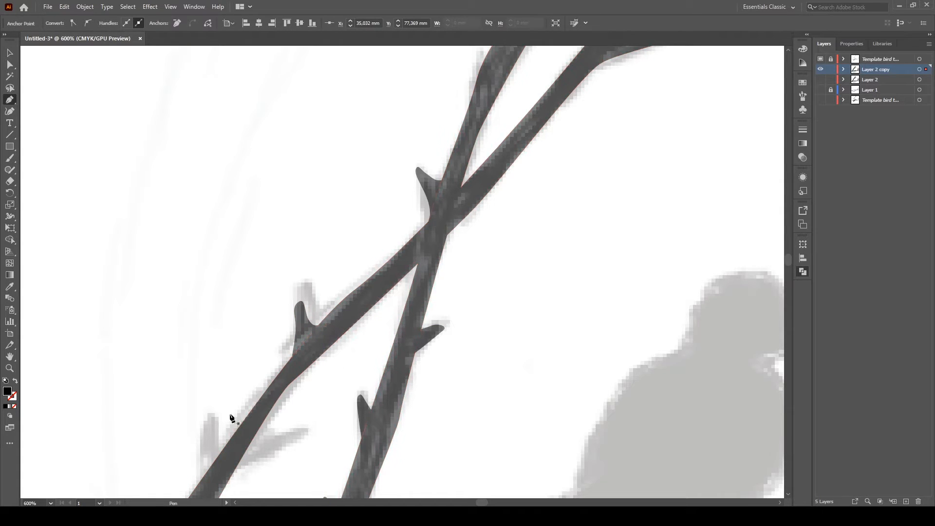
- Draw a tapered twig on the inner side of the outer rising branch, pointing toward the inner branch, as a closed shape
left_click_drag(270, 434, 414, 327)
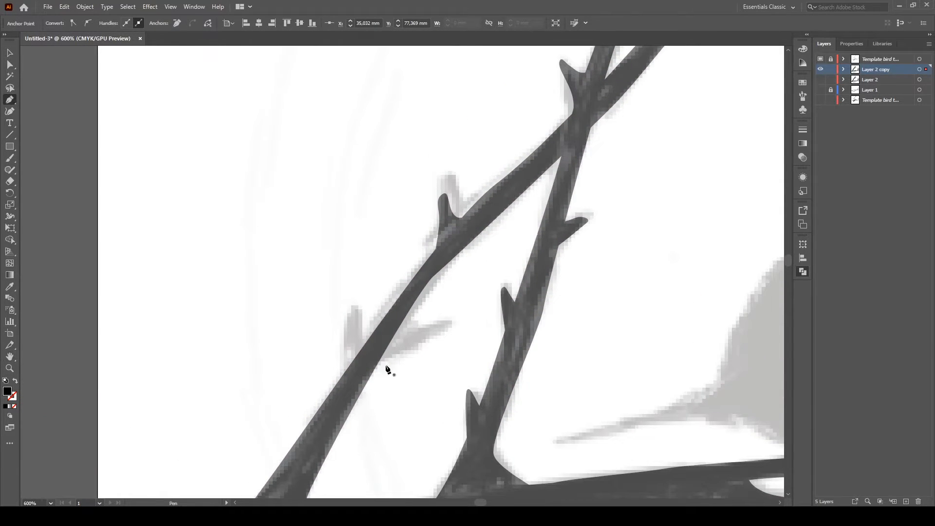
left_click(397, 353)
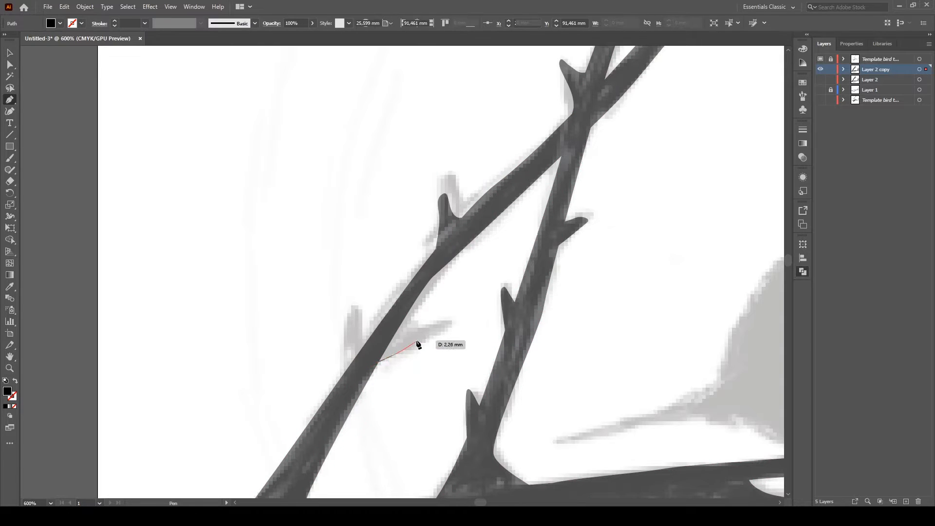
left_click_drag(436, 336, 396, 329)
left_click(398, 325)
left_click(399, 321)
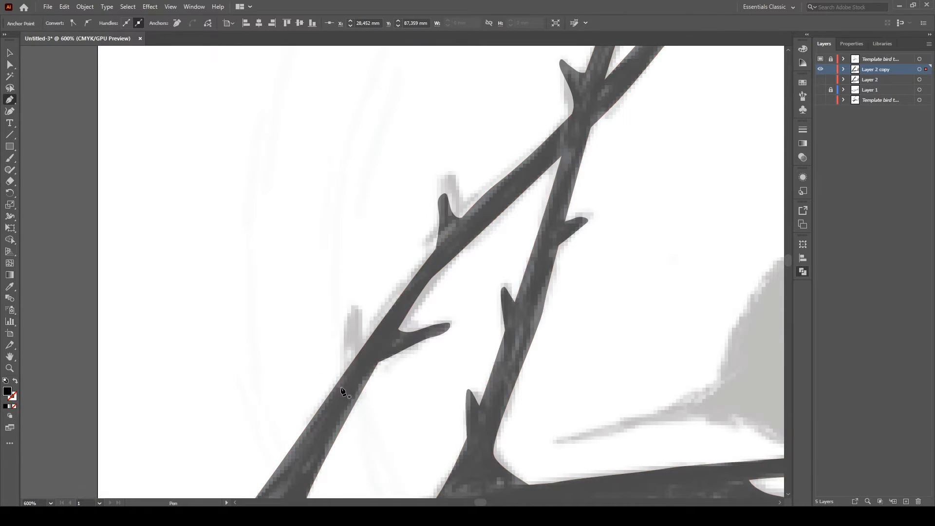
- Draw a tall upright bud on the outer side of the outer rising branch, opposite the tapered twig
left_click(344, 375)
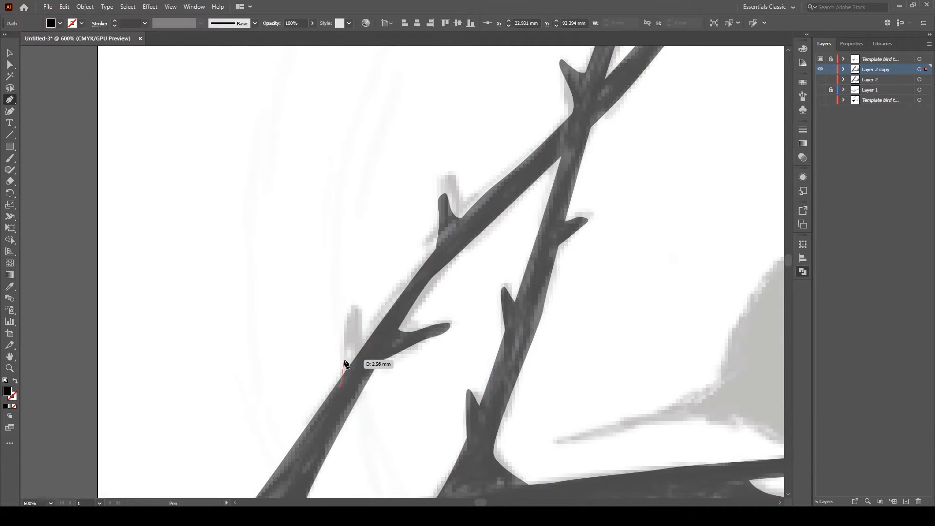
left_click(348, 305)
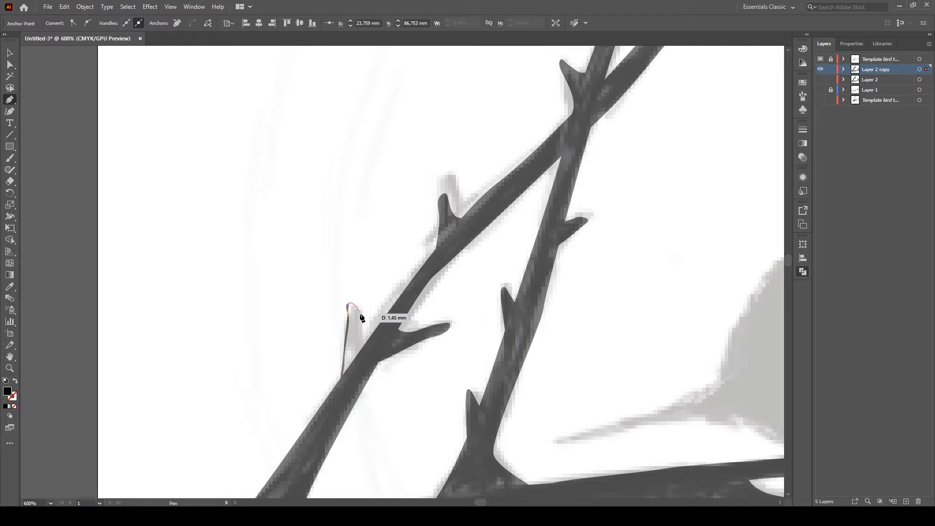
left_click_drag(360, 315, 360, 324)
left_click(363, 342)
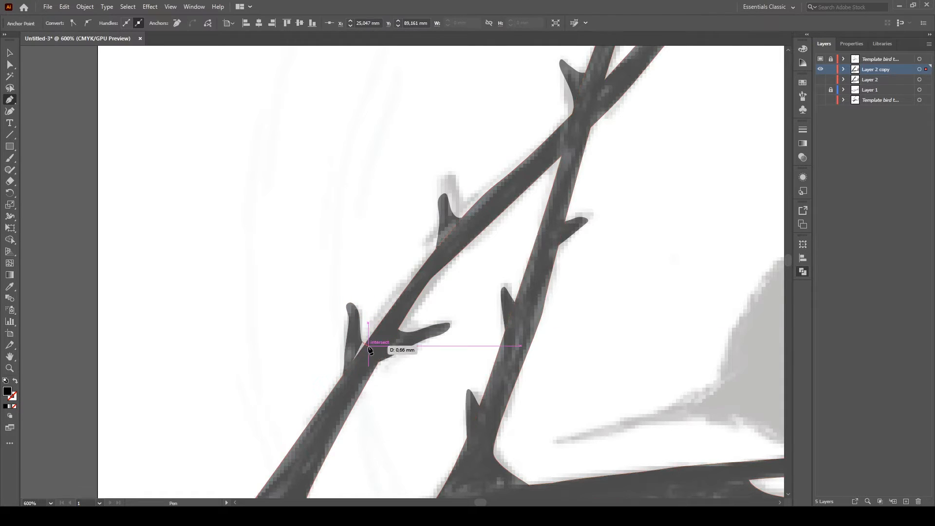
left_click(369, 348)
- Draw a small, narrow upright bud as a closed shape on top of the lowest branch, just past its curve
left_click_drag(411, 466, 437, 304)
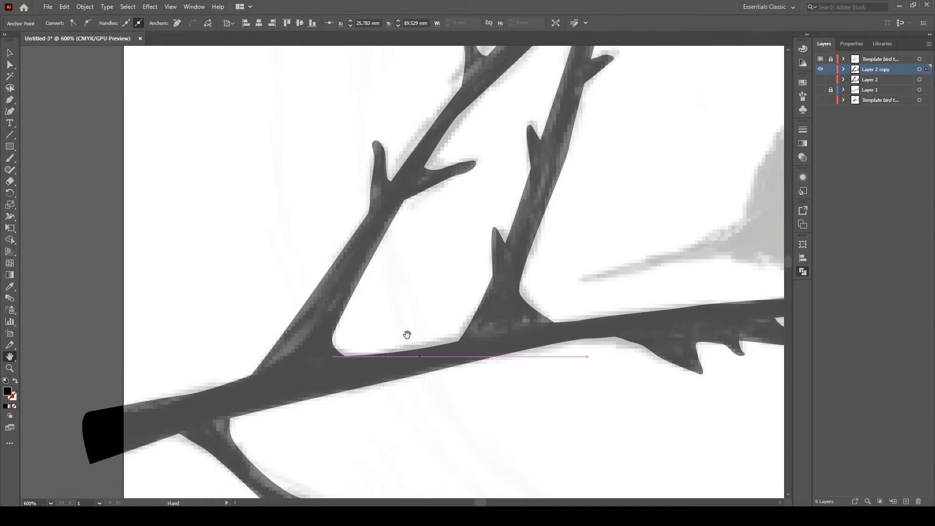
left_click_drag(448, 477, 353, 302)
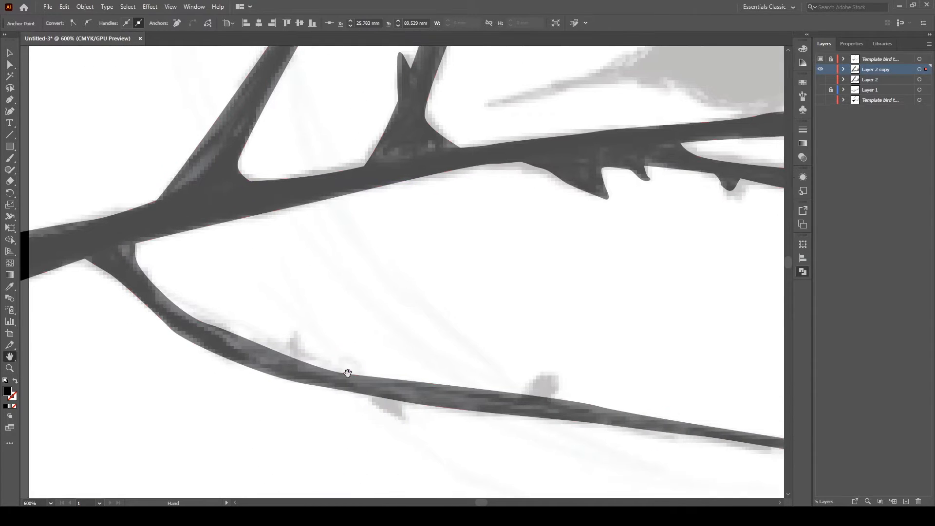
left_click(300, 369)
left_click_drag(297, 334, 261, 353)
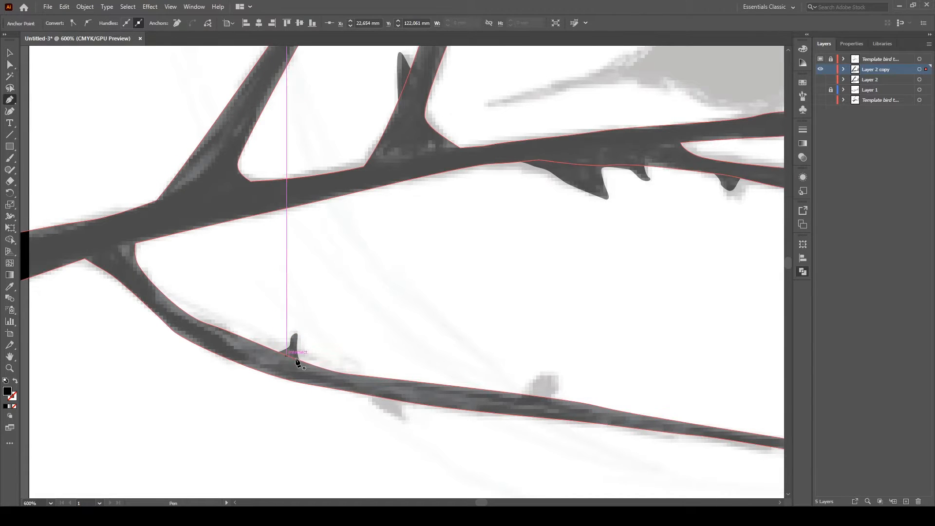
left_click(300, 368)
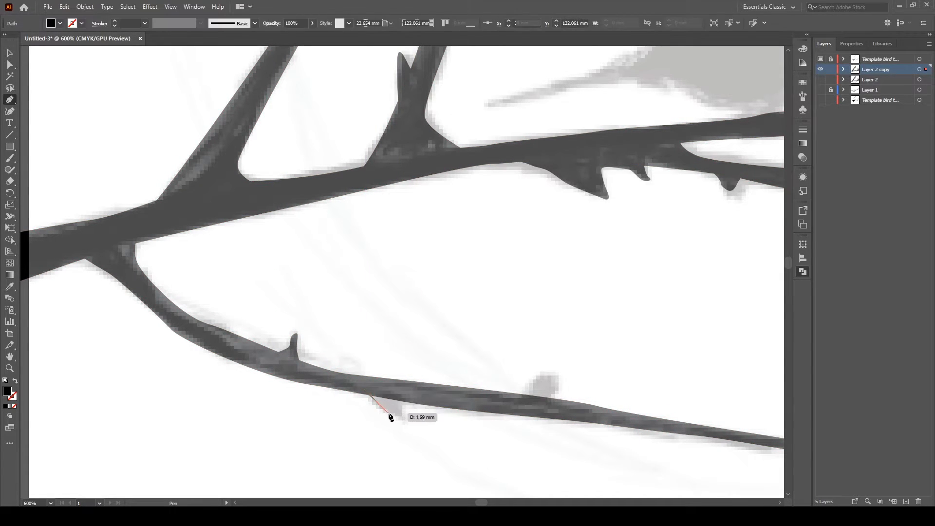
- Draw a pointed bud beneath the lowest branch and a rounded bud on top of it farther along toward the middle
left_click_drag(399, 415, 403, 415)
left_click(410, 390)
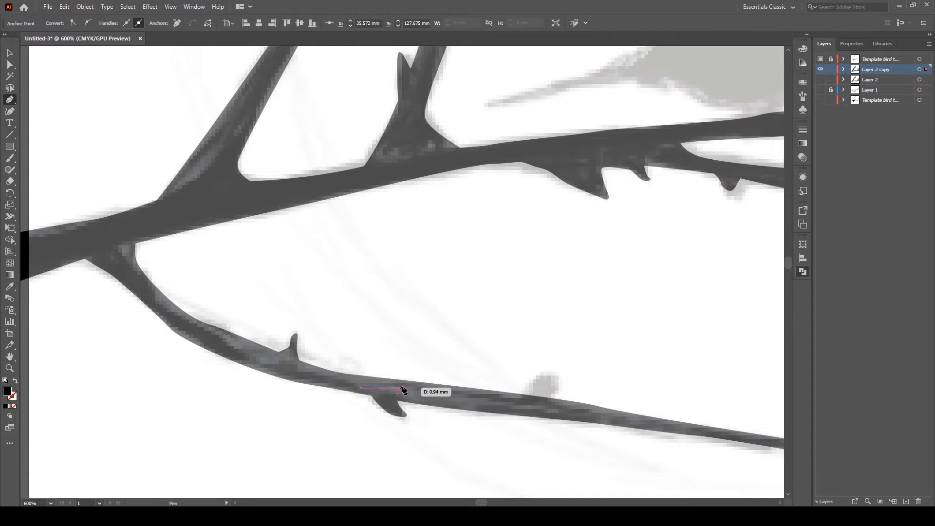
left_click_drag(516, 401, 370, 288)
left_click_drag(681, 391, 521, 382)
- Draw a slanted pointed bud on top of the lowest branch near its end and a small bud beneath it, closer to the tip
left_click(425, 337)
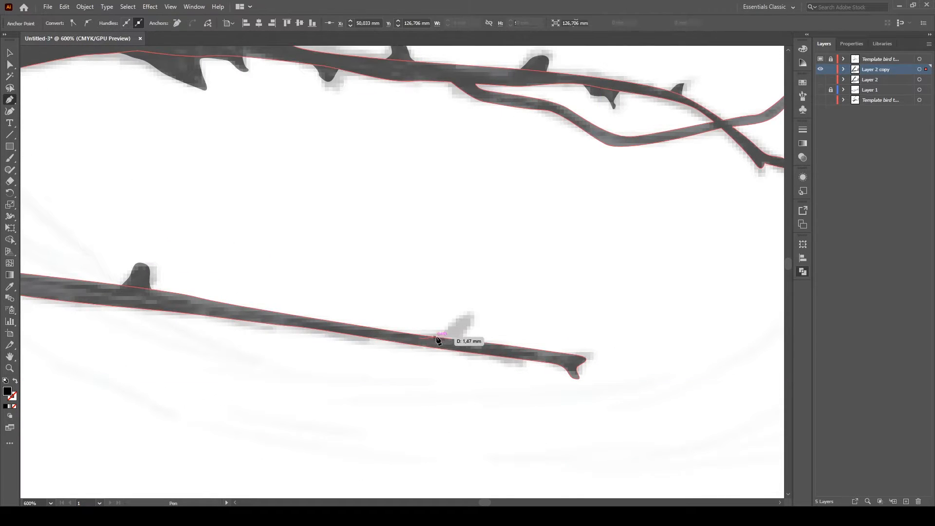
left_click_drag(439, 333, 448, 327)
left_click_drag(459, 321, 517, 365)
left_click(466, 346)
left_click(510, 358)
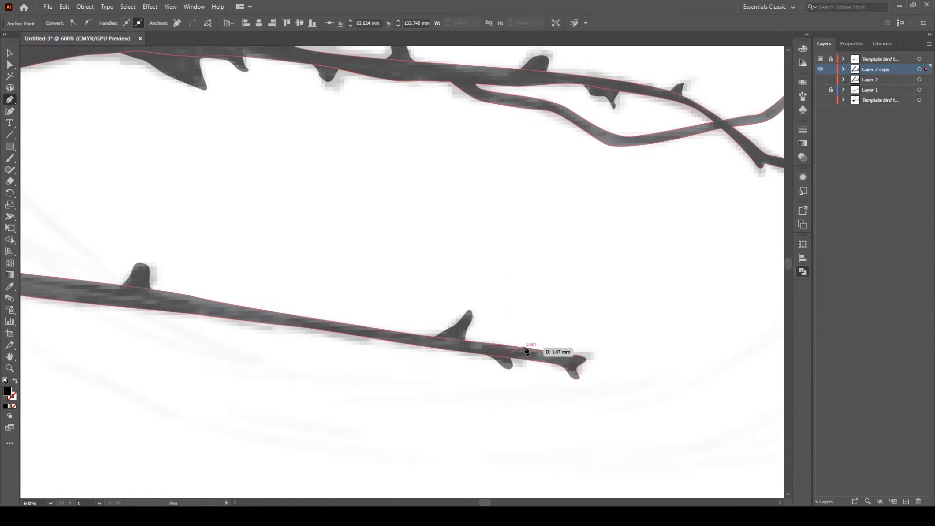
- Add an upturned prong to the tip of the lowest branch and a shallow bump beneath the branch, before the slanted bud
left_click(577, 361)
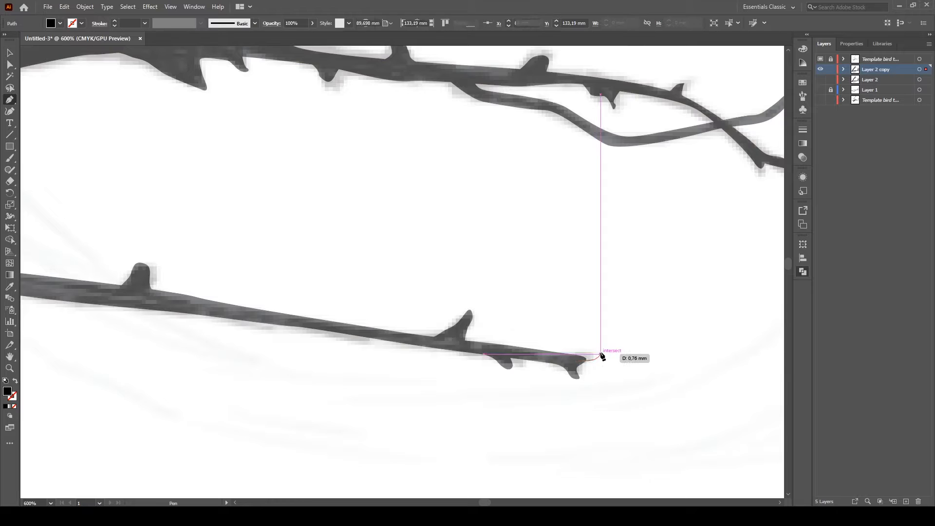
left_click(599, 351)
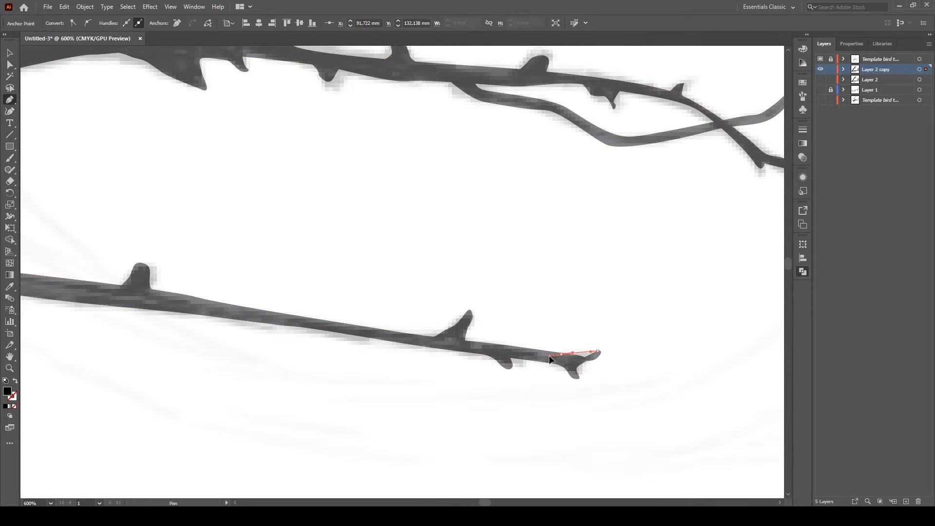
left_click_drag(550, 356, 548, 356)
left_click_drag(308, 328, 376, 338)
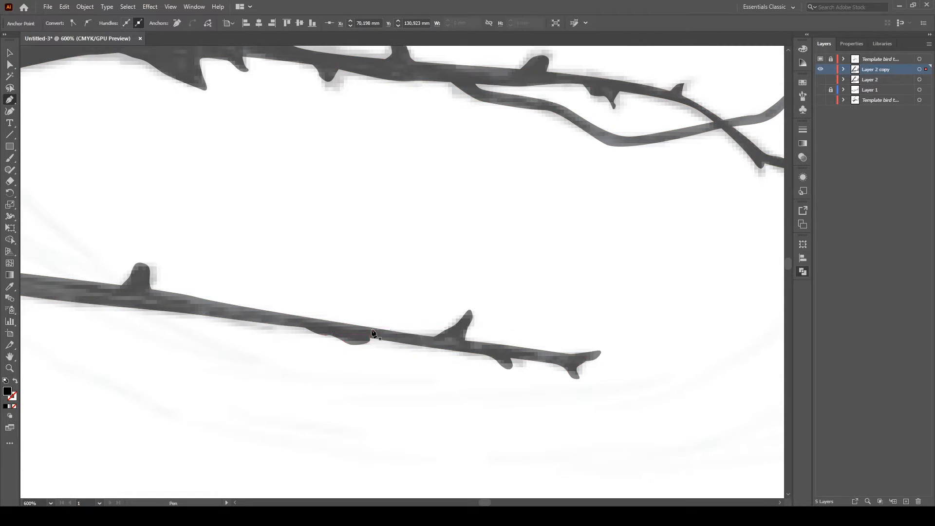
- Examine the whole branch drawing against the sketch, from the lowest branch up to the upper twigs, for missing buds
key("ctrl+minus")
key("ctrl+0")
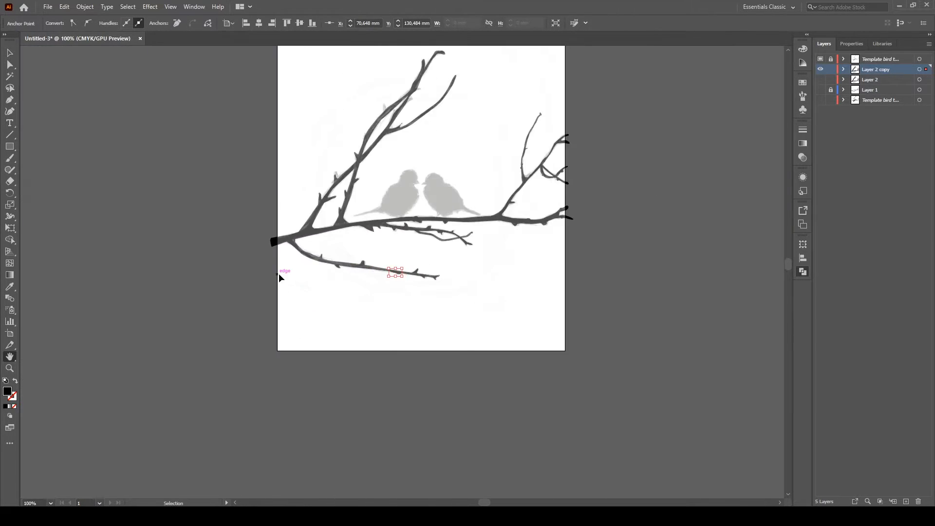
key("ctrl+plus")
key("ctrl+minus")
key("ctrl+plus")
key("ctrl+plus")
key("ctrl+plus")
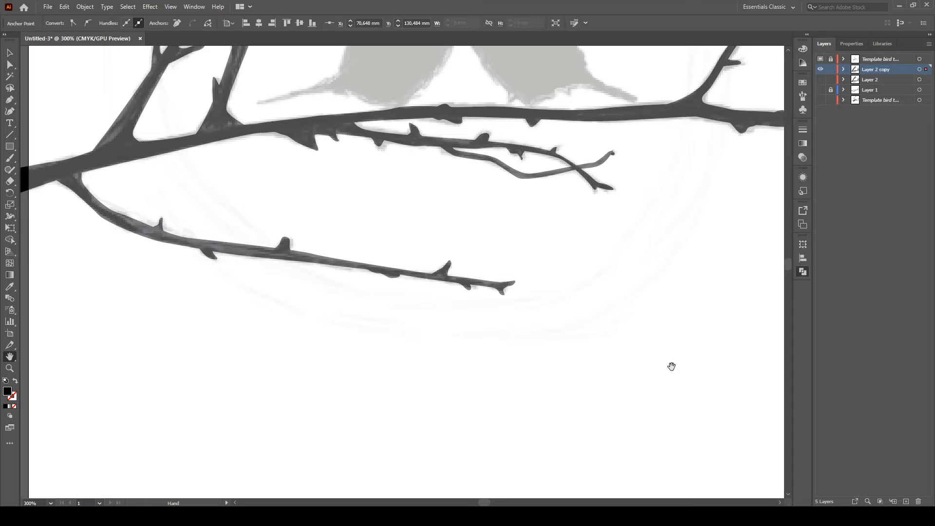
left_click_drag(361, 190, 494, 367)
left_click_drag(483, 205, 518, 400)
left_click_drag(586, 264, 491, 430)
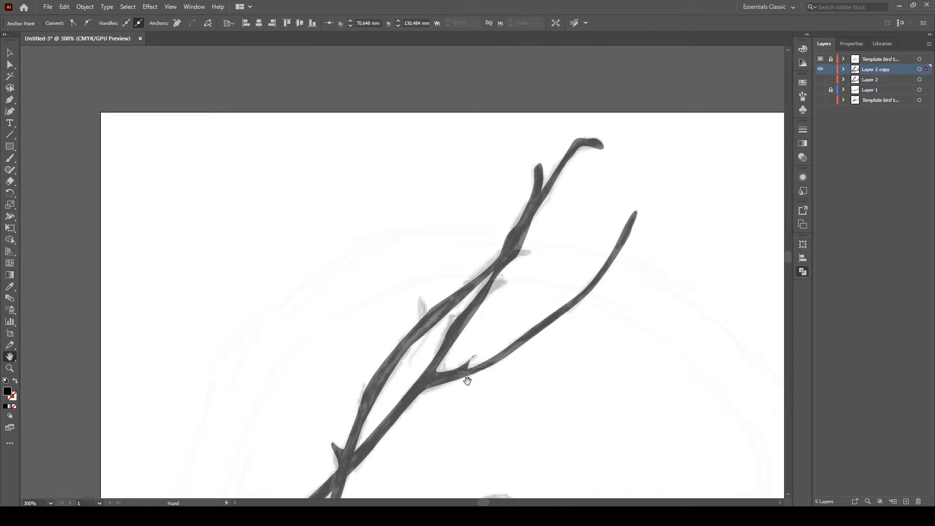
key("ctrl+1")
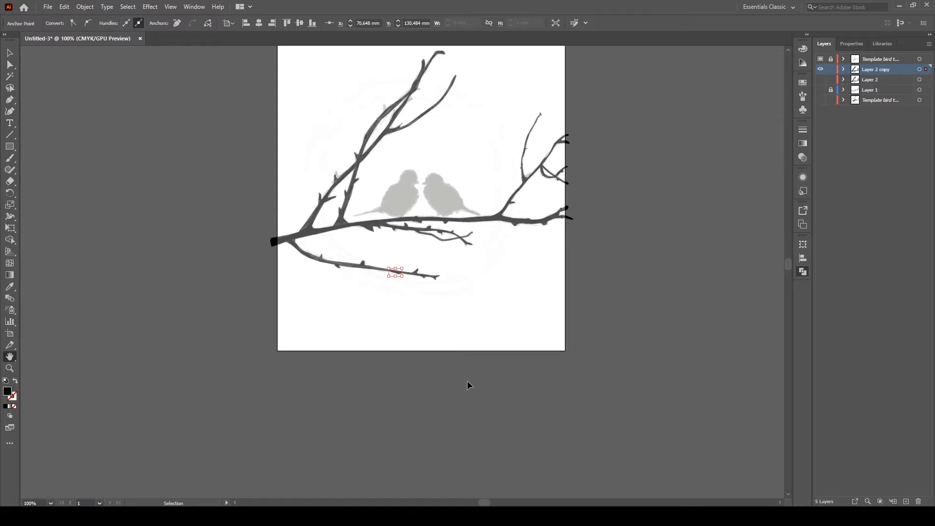
key("ctrl+plus")
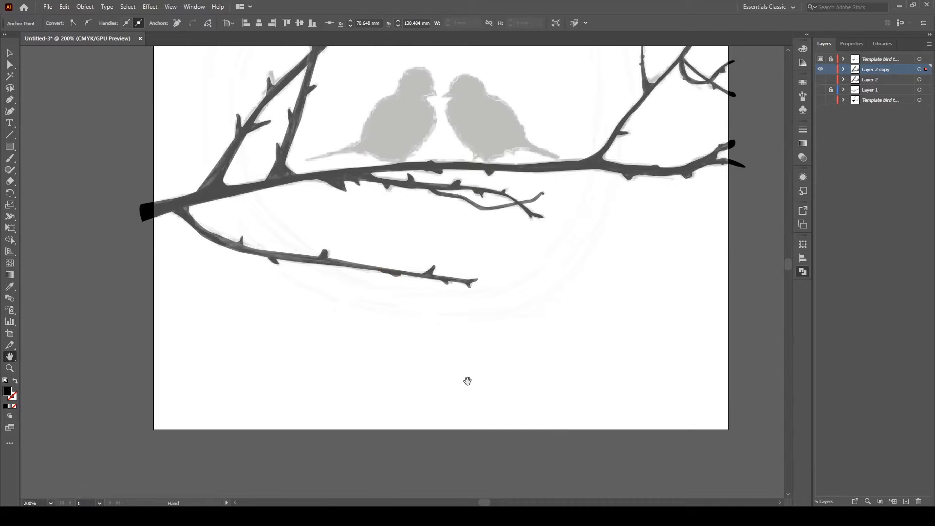
left_click_drag(516, 232, 624, 339)
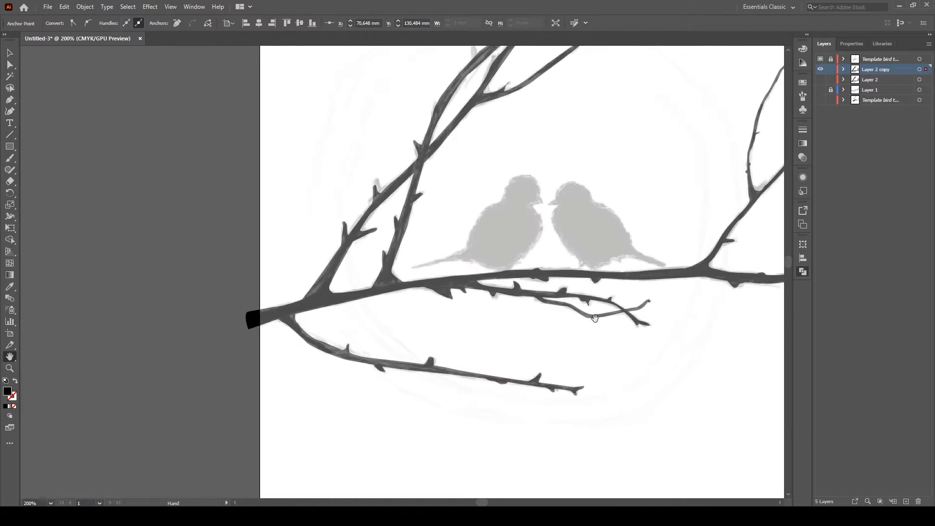
- Draw buds above the crossing of the two tall branches, on the outer curved branch, and beneath the side branch's fork
left_click_drag(646, 237, 550, 429)
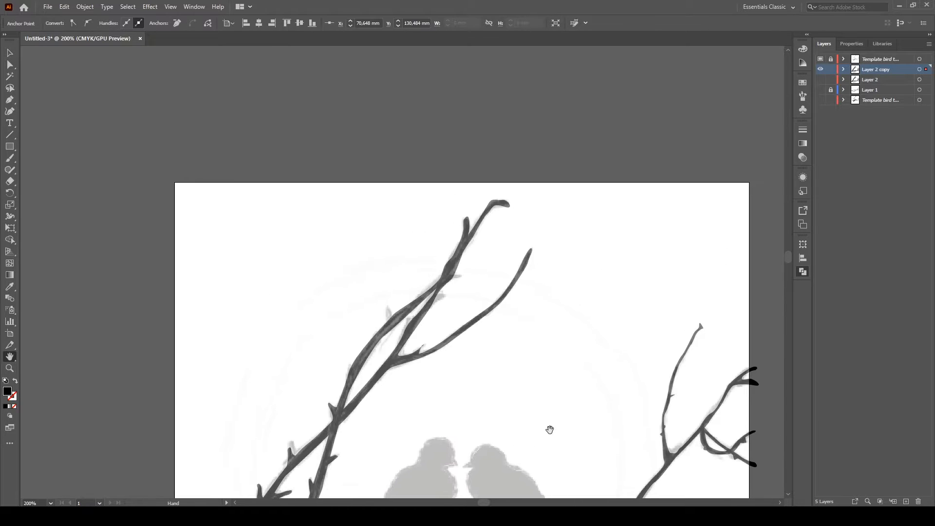
key("p")
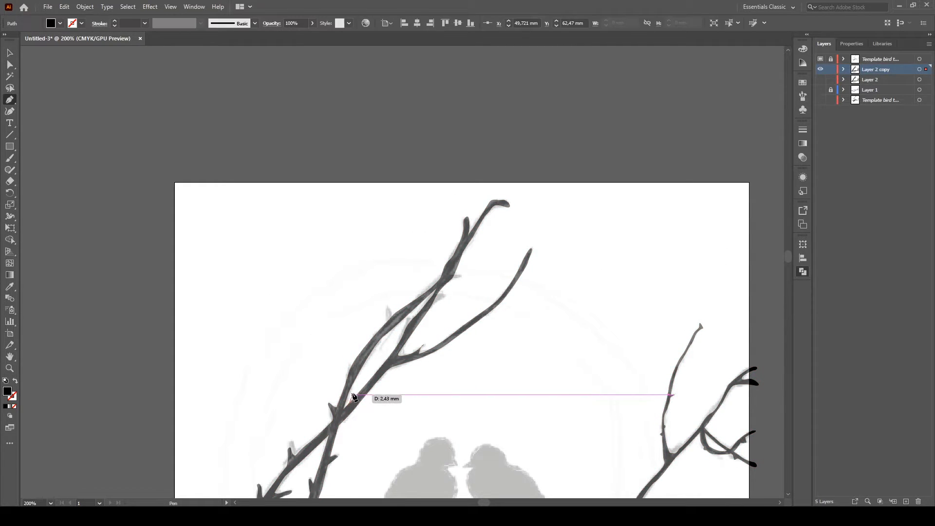
left_click_drag(357, 389, 361, 397)
left_click(361, 394)
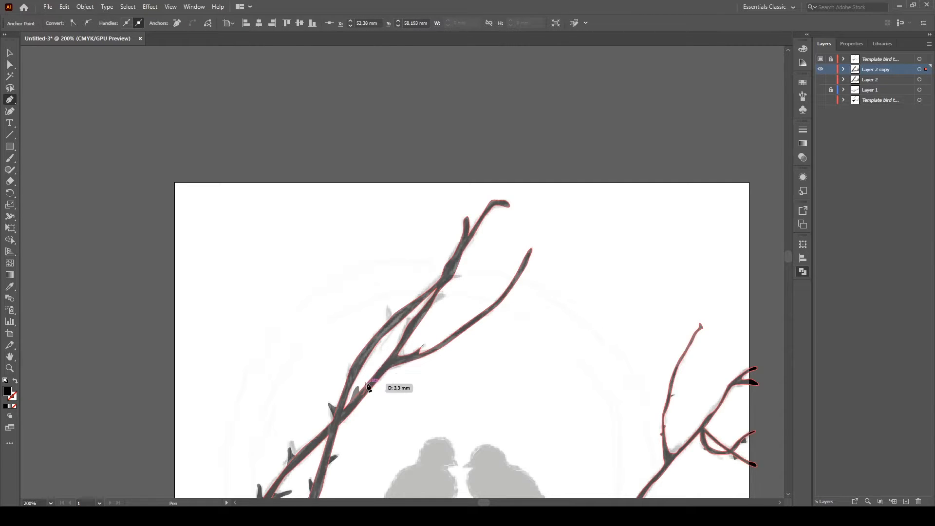
left_click_drag(386, 324, 402, 311)
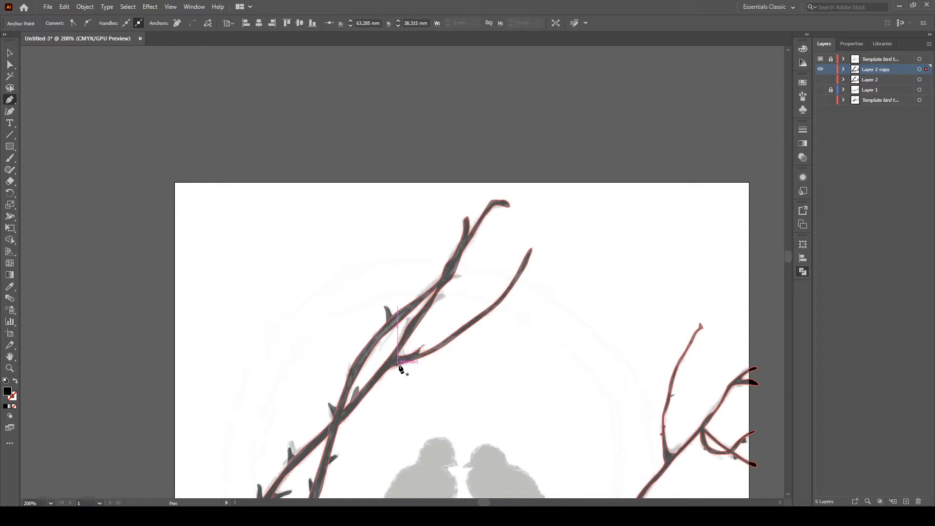
left_click_drag(398, 367, 411, 358)
left_click_drag(413, 360, 431, 349)
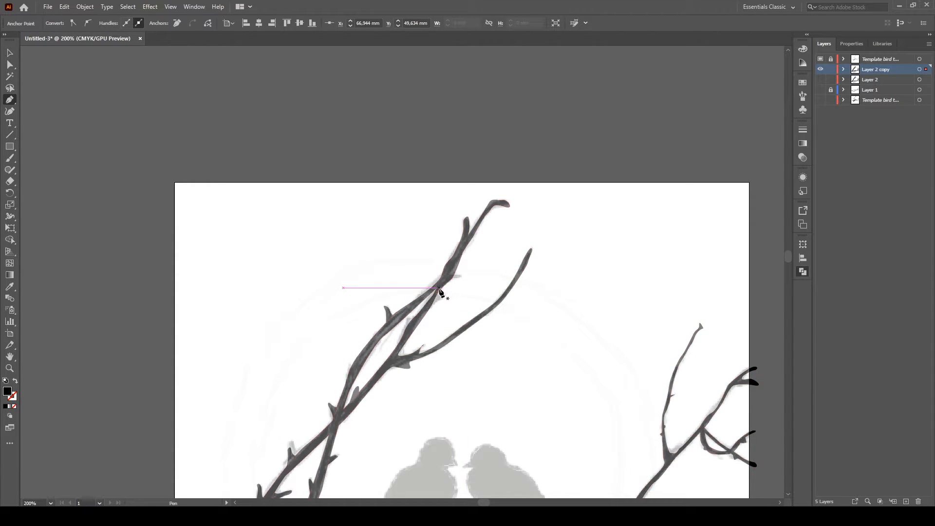
- Draw a thin pointed twig where the tall branches meet again and a small bud on the opposite side just above it
left_click_drag(460, 279, 460, 258)
left_click(450, 263)
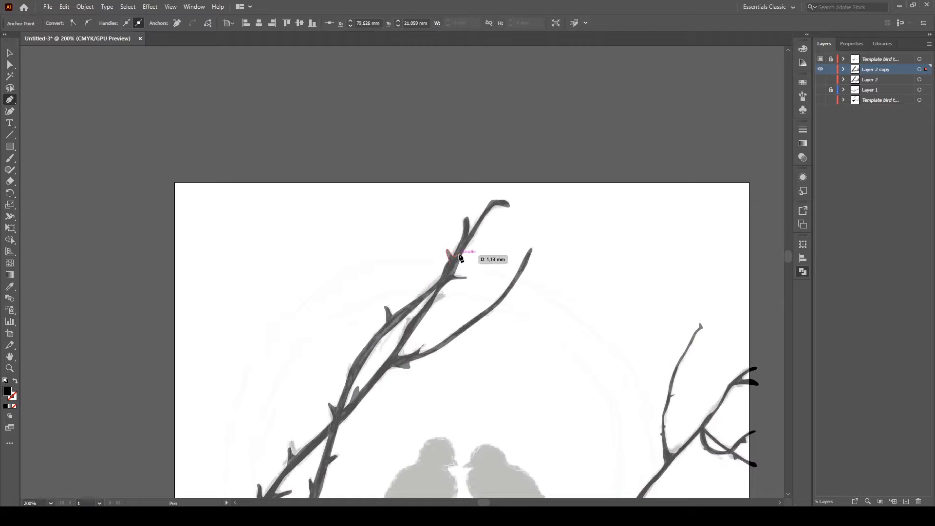
key("Escape")
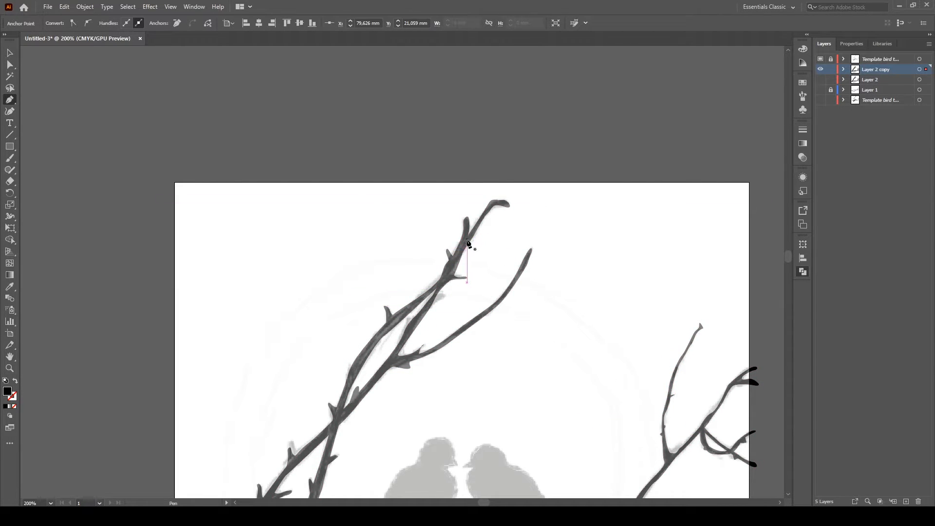
- Draw a small bud below the short upper prong and another on the opposite side close to the tall branch's tip
left_click_drag(474, 242, 478, 238)
left_click(483, 230, "ctrl")
left_click(484, 217)
left_click_drag(478, 209, 488, 213)
- Draw a pointed bud on the inner tall branch just below the junction and adjust its tip anchor to match the sketch
left_click(430, 306)
left_click_drag(443, 298, 433, 294)
mouse_move(429, 305)
left_mouse_down()
mouse_move(441, 302)
mouse_move(432, 298)
left_mouse_up()
mouse_move(444, 300)
left_mouse_down()
mouse_move(433, 306)
mouse_move(455, 310)
mouse_move(432, 313)
mouse_move(443, 307)
mouse_move(437, 301)
left_mouse_up()
key("a")
left_click_drag(437, 302, 437, 302)
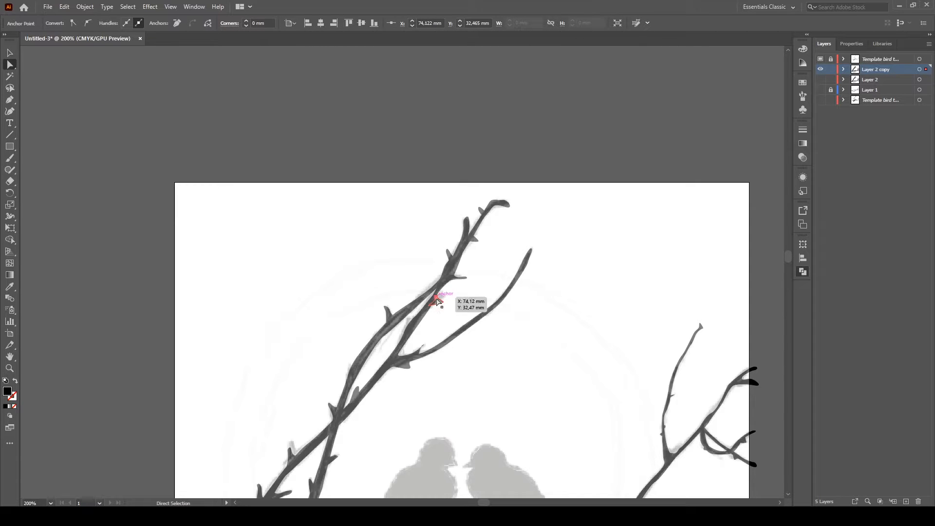
left_click(444, 309)
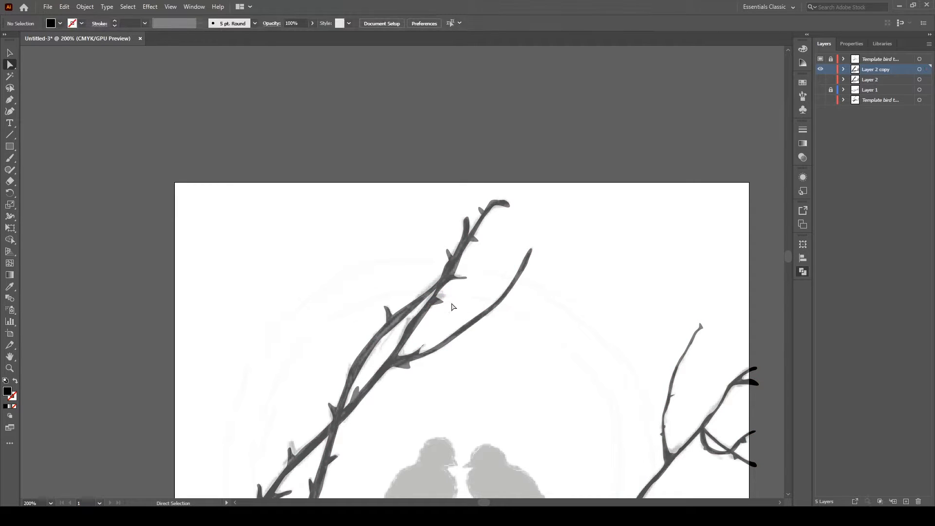
- Draw a rounded bud on the inner tall branch, on its upper side between the junction and the side branch's fork
key("ctrl+minus")
key("ctrl+minus")
key("ctrl+minus")
key("ctrl+plus")
key("ctrl+plus")
key("ctrl+plus")
key("ctrl+plus")
key("ctrl+plus")
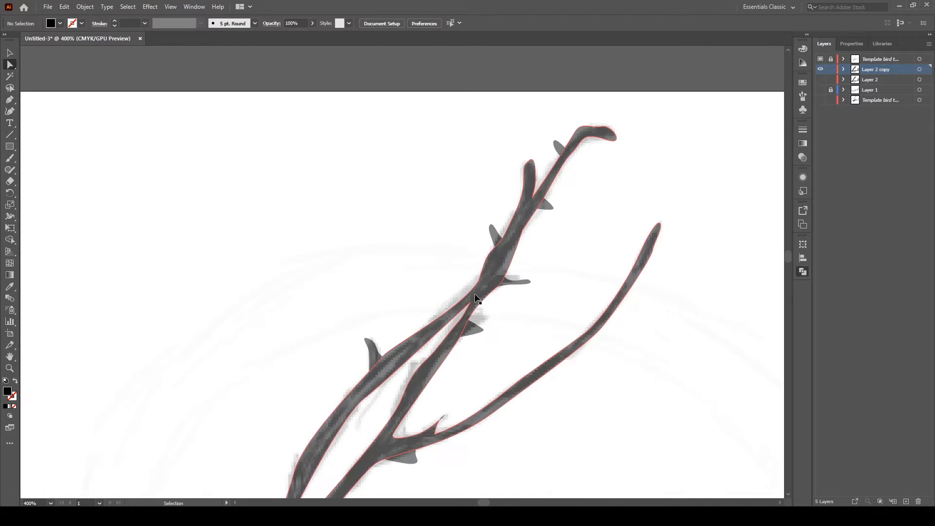
key("ctrl+minus")
key("ctrl+minus")
key("ctrl+plus")
key("ctrl+plus")
key("ctrl+plus")
key("p")
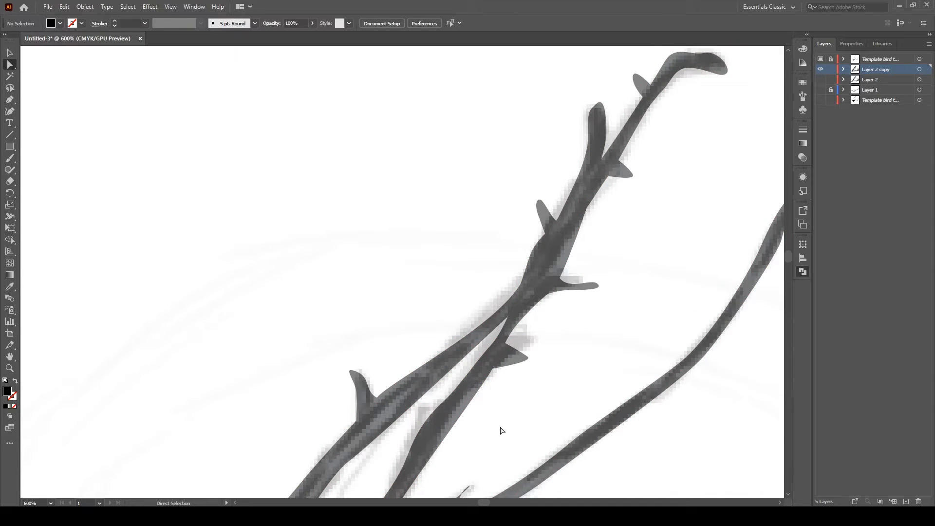
left_click(409, 452)
mouse_move(431, 401)
left_mouse_down()
mouse_move(451, 406)
mouse_move(456, 388)
mouse_move(489, 405)
left_mouse_up()
- Review the finished buds across the tall branches and the overall composition against the sketch
key("ctrl+minus")
key("ctrl+minus")
key("ctrl+minus")
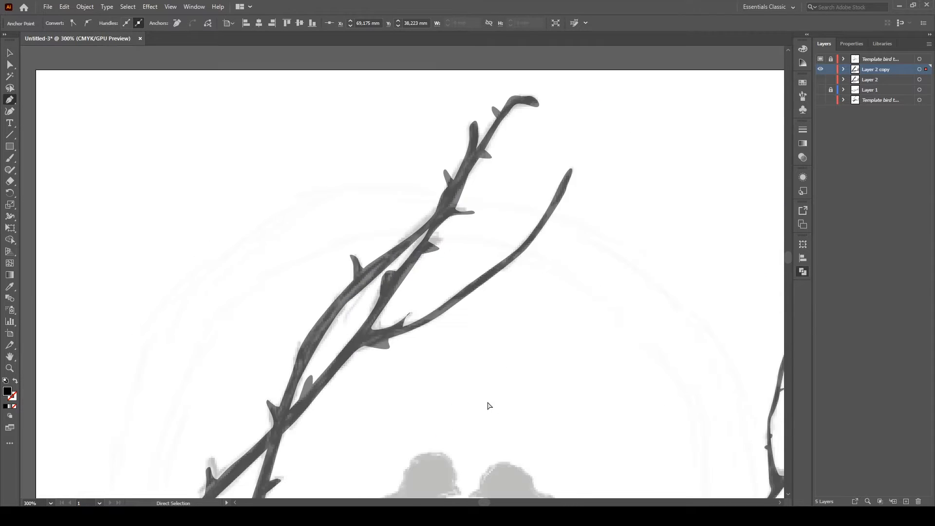
key("ctrl+plus")
key("ctrl+minus")
key("ctrl+minus")
key("ctrl+minus")
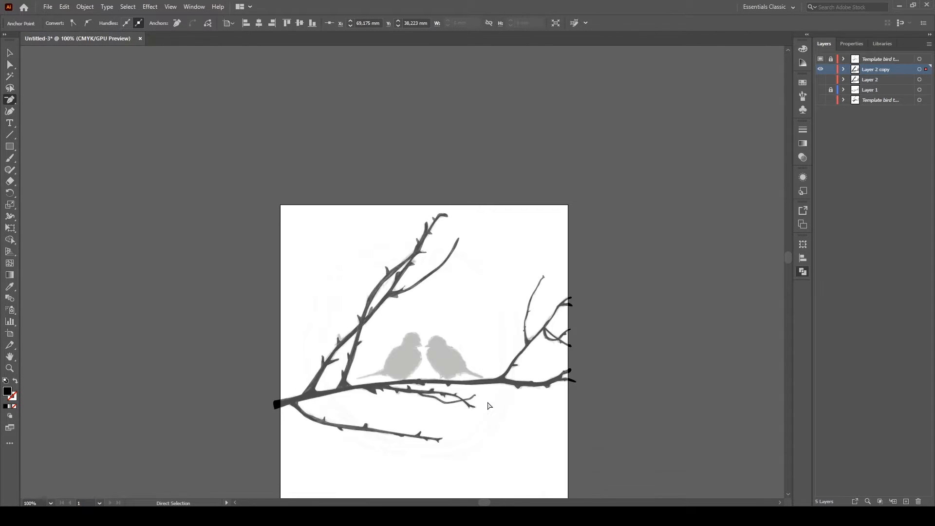
key("ctrl+plus")
key("ctrl+plus")
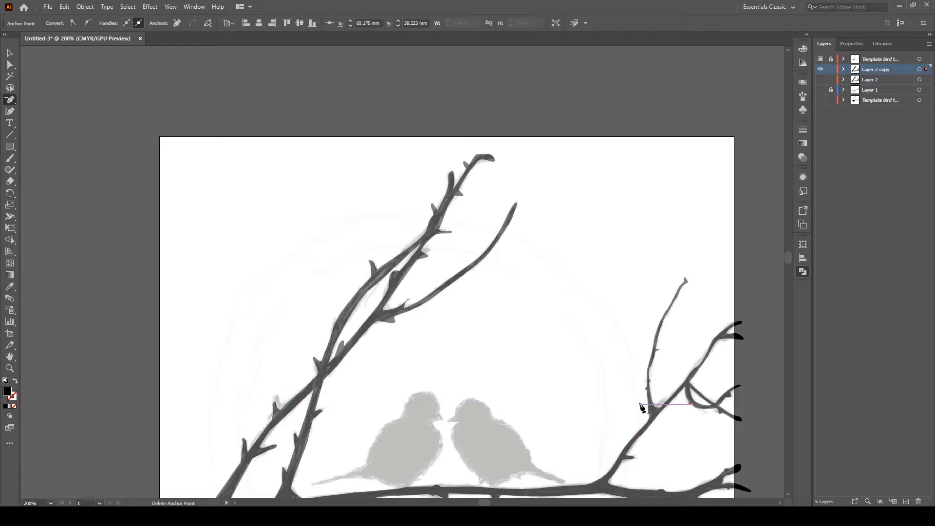
- Start the right bird's silhouette with the Pen tool, tracing the tail's upper edge from its tip to the body
key("v")
key("p")
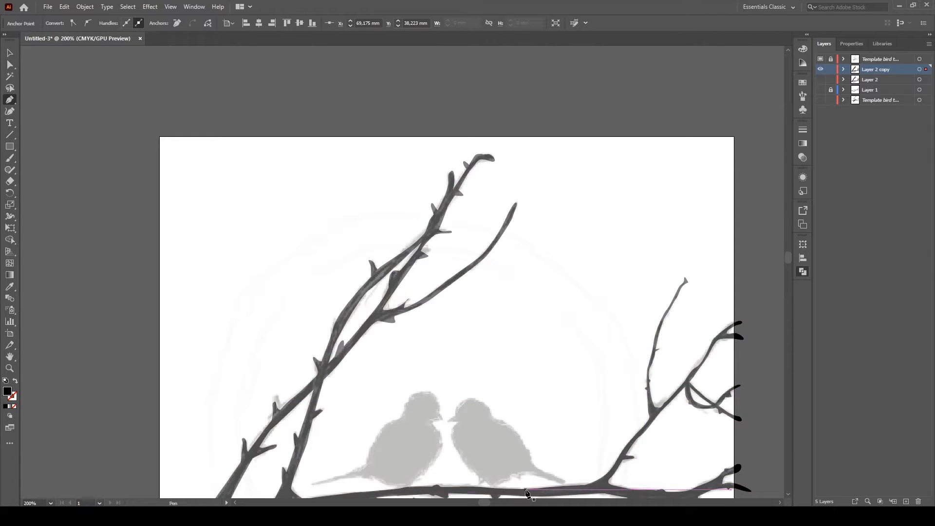
left_click(555, 476)
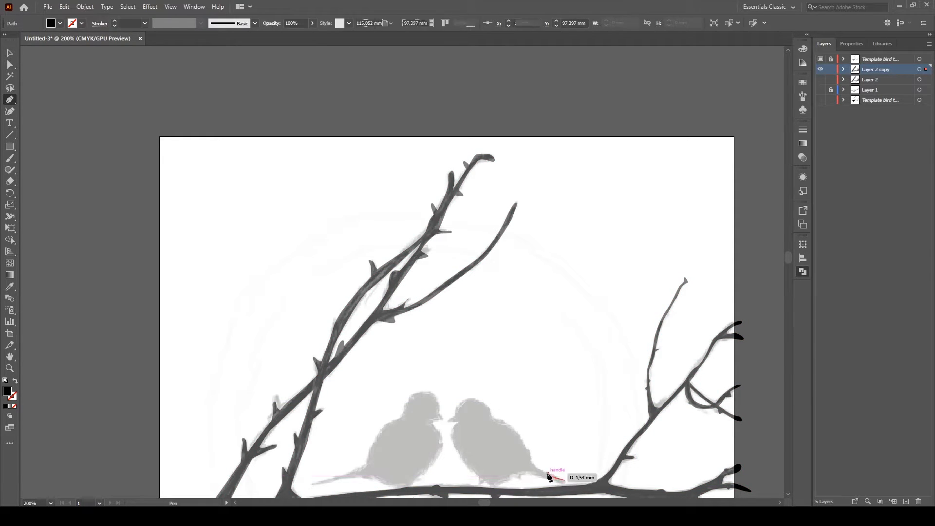
left_click_drag(548, 475, 534, 465)
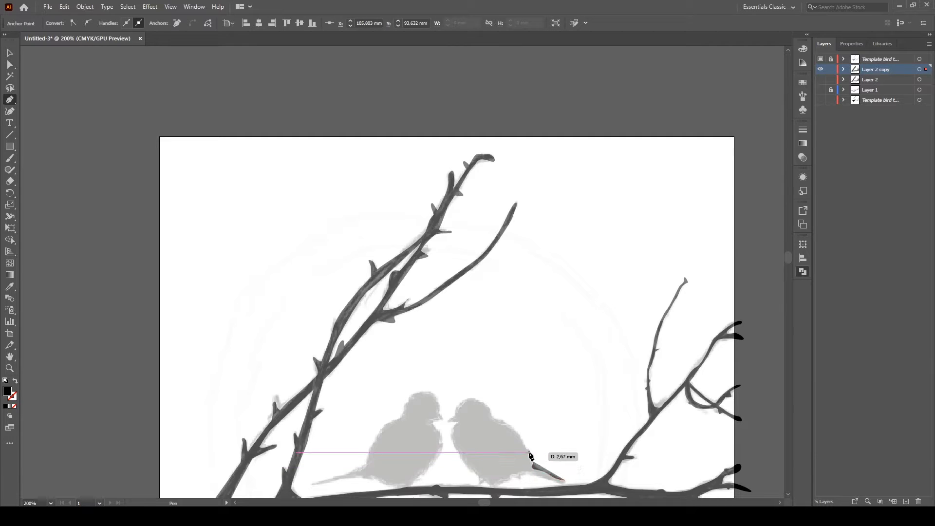
key("ctrl+plus")
key("ctrl+plus")
key("ctrl+plus")
key("ctrl+plus")
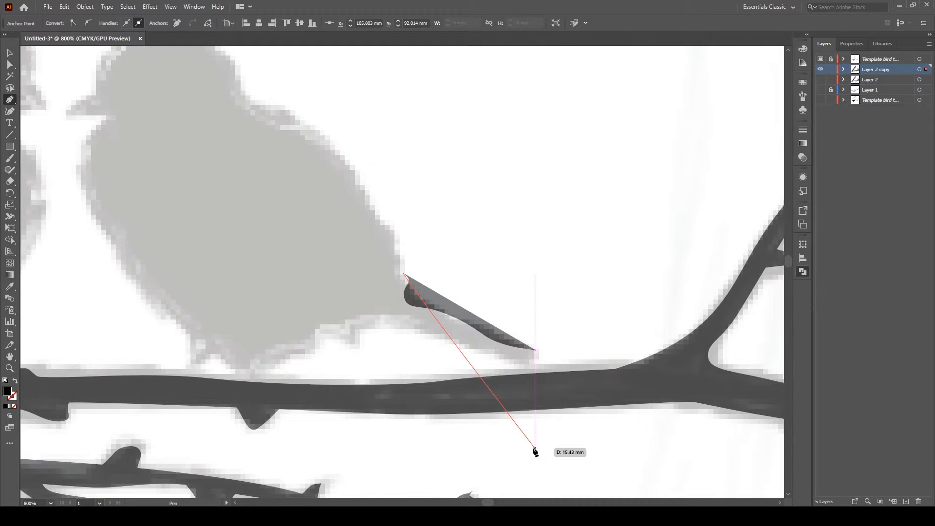
key("g")
key("h")
left_click_drag(406, 205, 516, 289)
key("p")
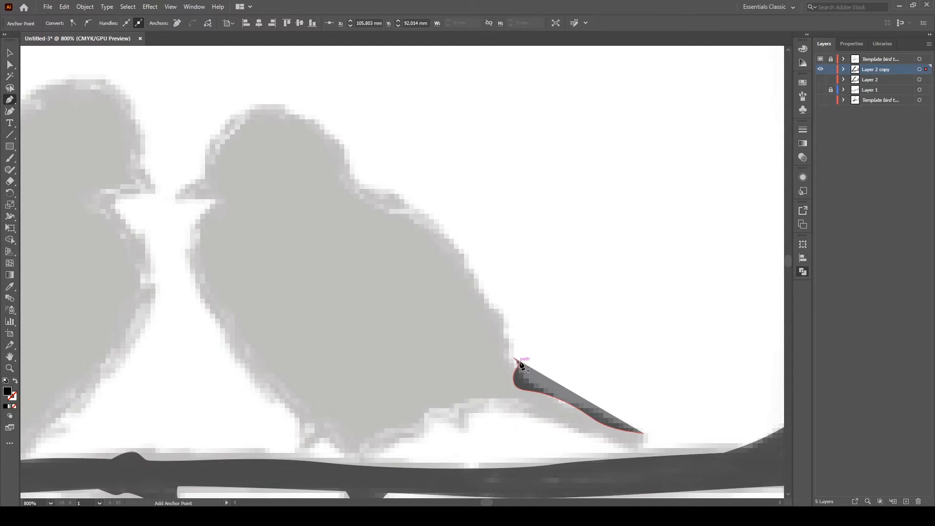
- Trace the right bird's back with small feather bumps up to the neck and around the top of its head
left_click_drag(513, 381, 504, 334)
left_click_drag(499, 313, 282, 113)
key("ctrl+z")
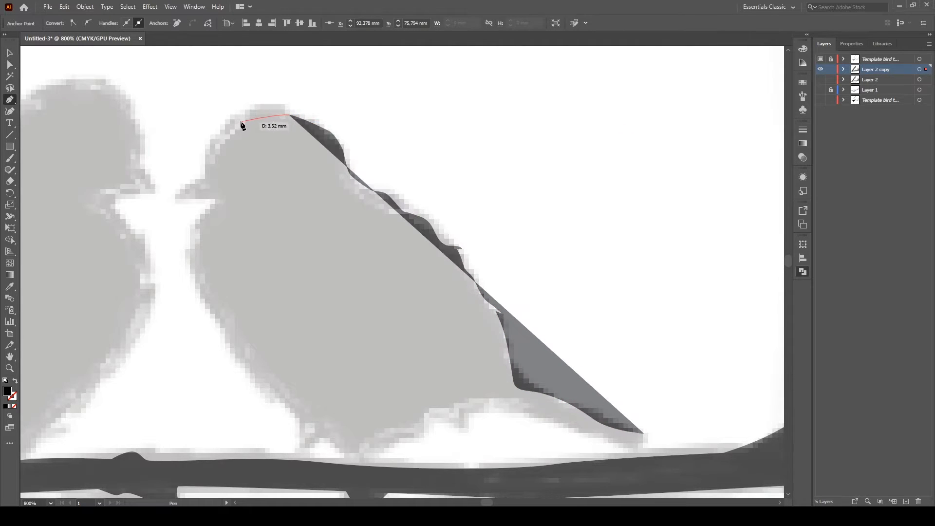
left_click(259, 116)
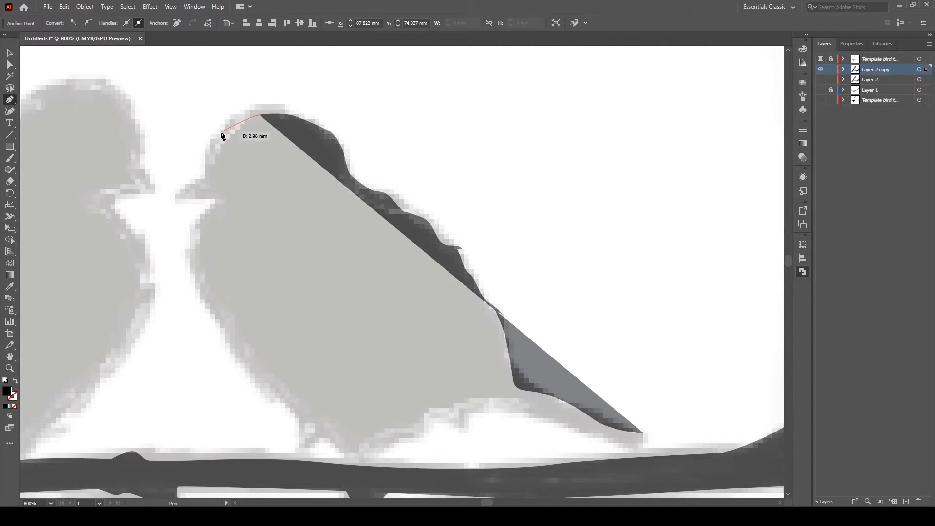
left_click(215, 133)
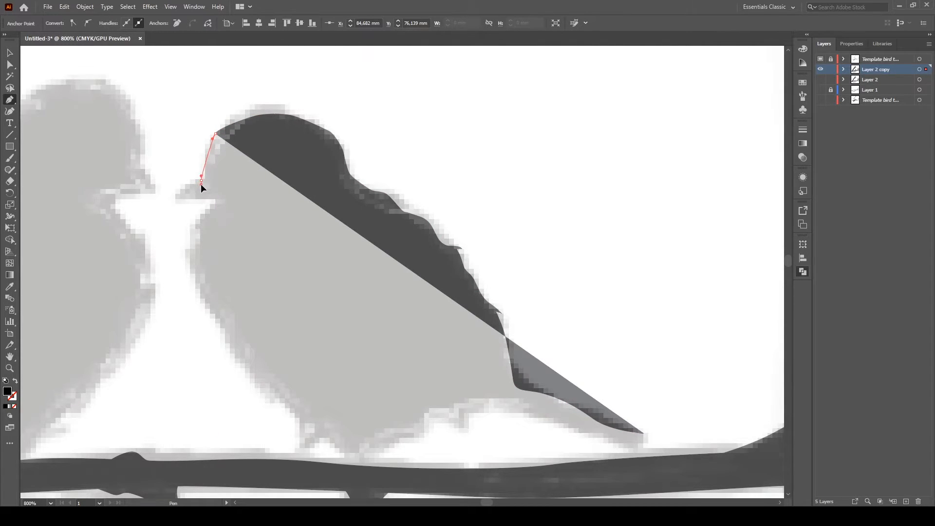
- Trace the right bird's face down to a small pointed beak and back in to the throat
left_click_drag(201, 184, 200, 190)
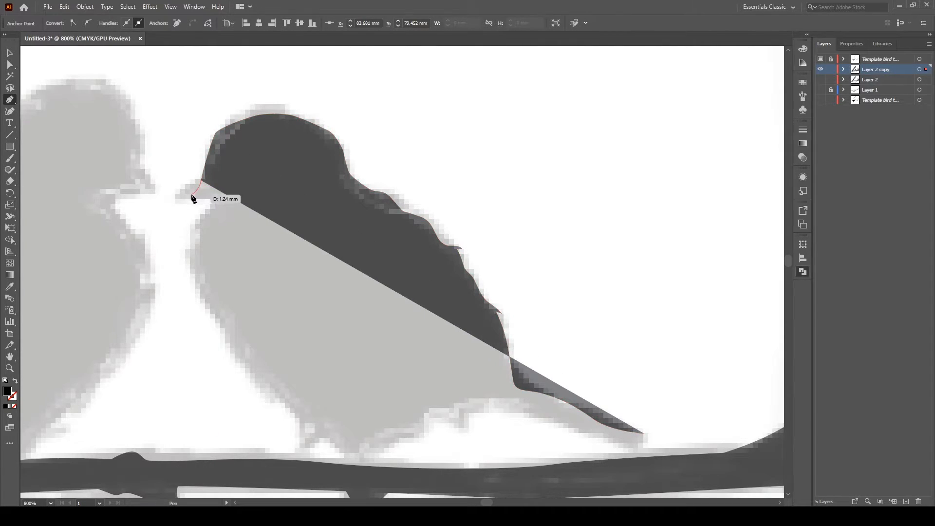
left_click(190, 197)
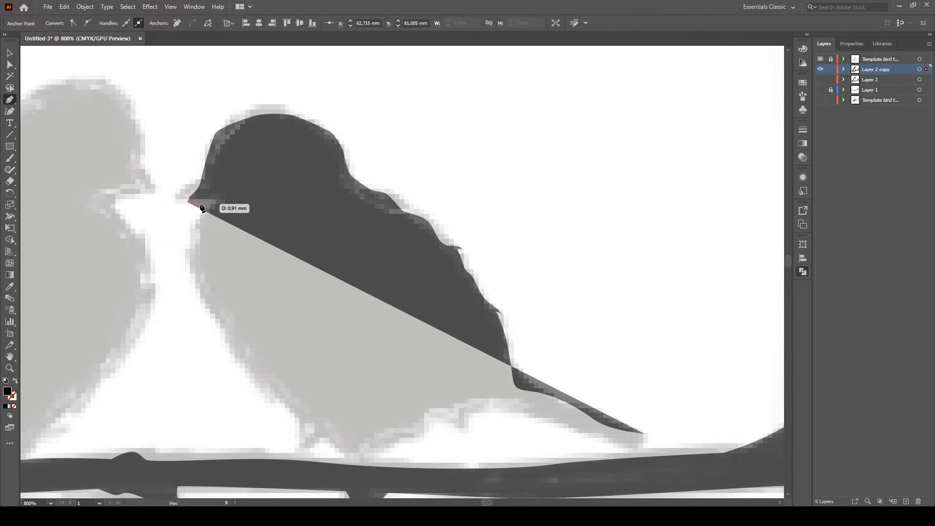
left_click(201, 206)
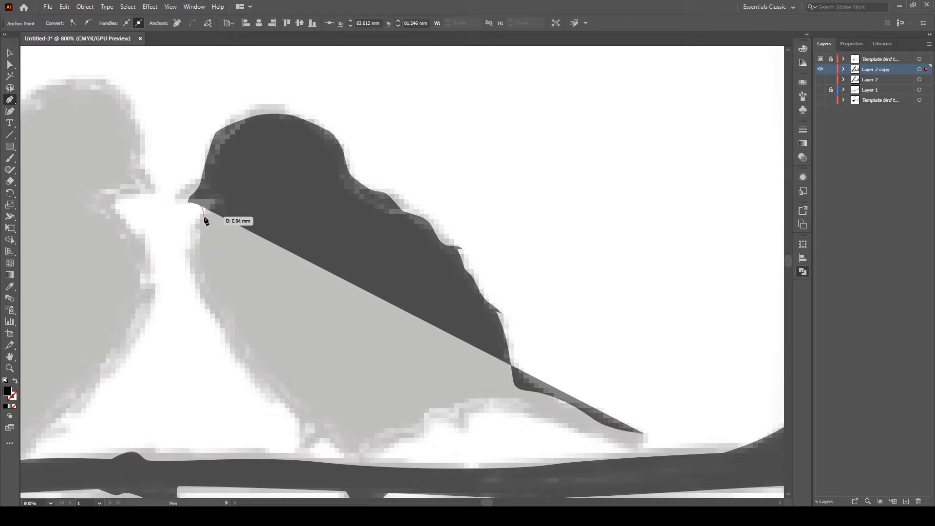
left_click(199, 220)
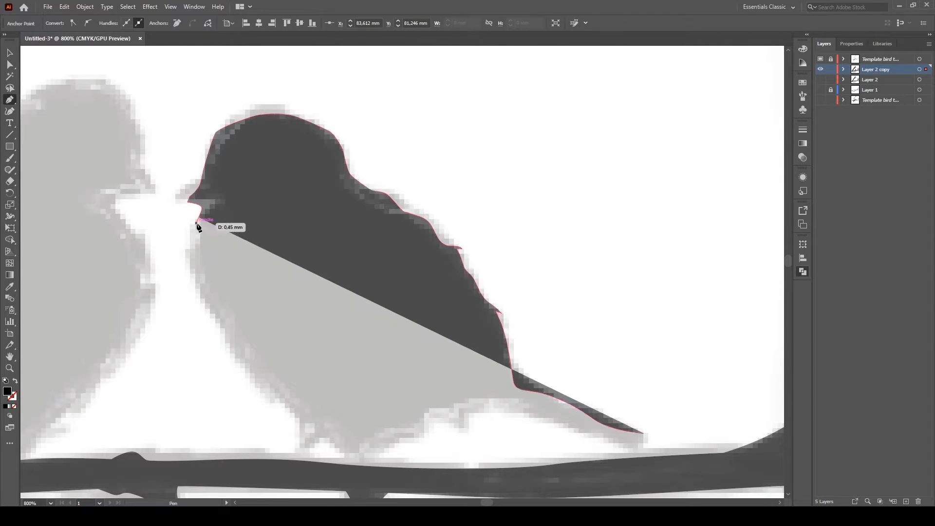
left_click(188, 266)
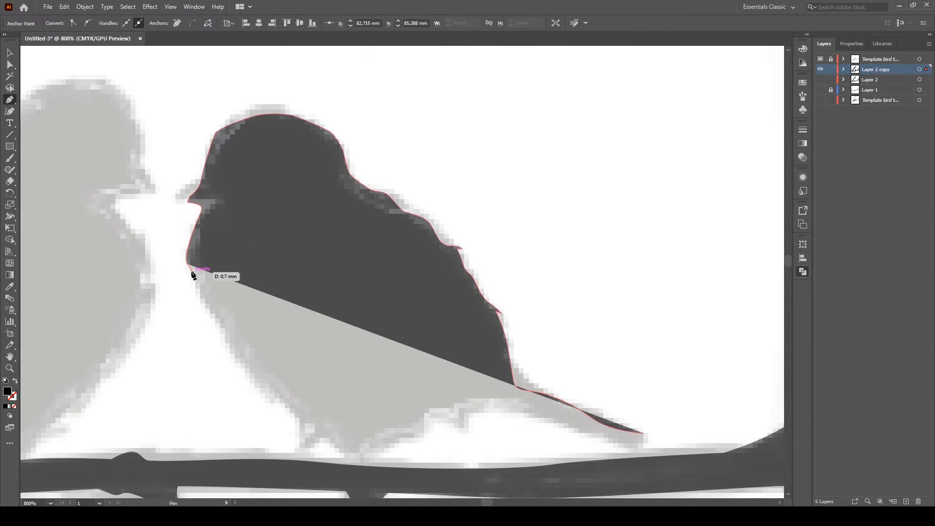
key("z")
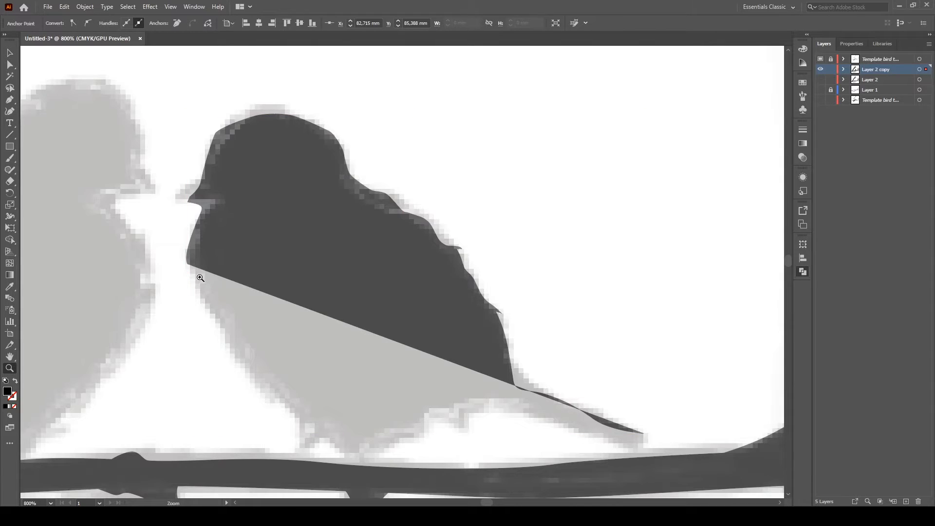
key("ctrl+z")
key("p")
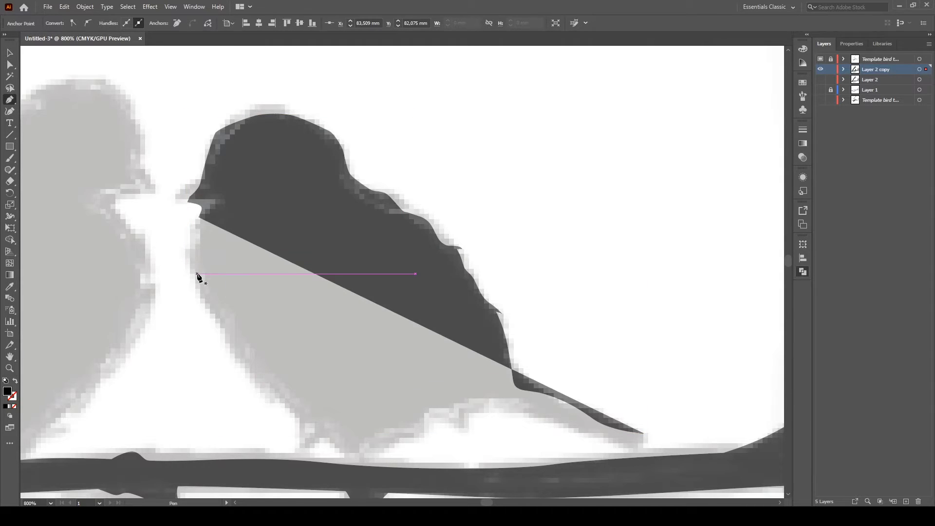
- Trace the right bird's breast and belly with slight feather bumps from the throat down to the top of the legs
left_click(199, 219)
left_click_drag(195, 273, 194, 276)
left_click_drag(206, 307, 242, 362)
left_click(272, 396)
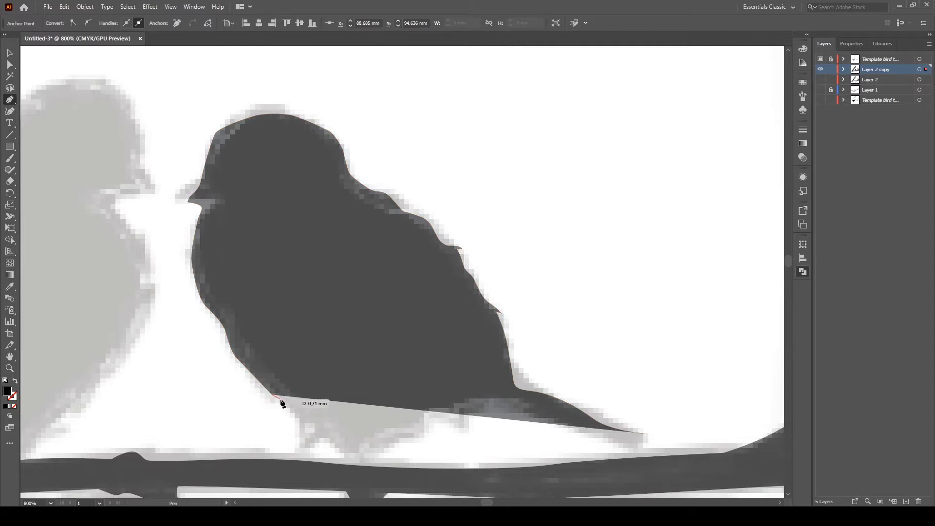
left_click_drag(293, 404, 303, 421)
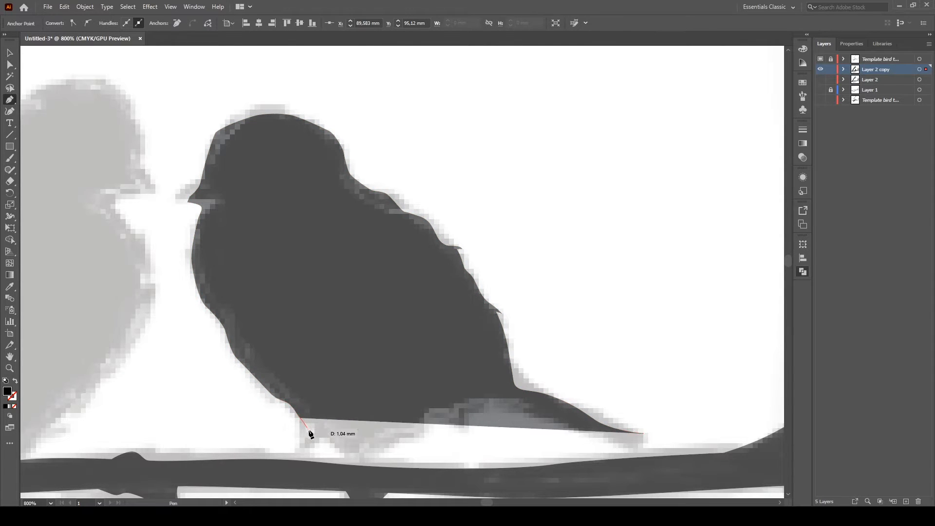
- Trace the right bird's legs down onto the branch and its ragged underside feathers back to the tail base
left_click(310, 463)
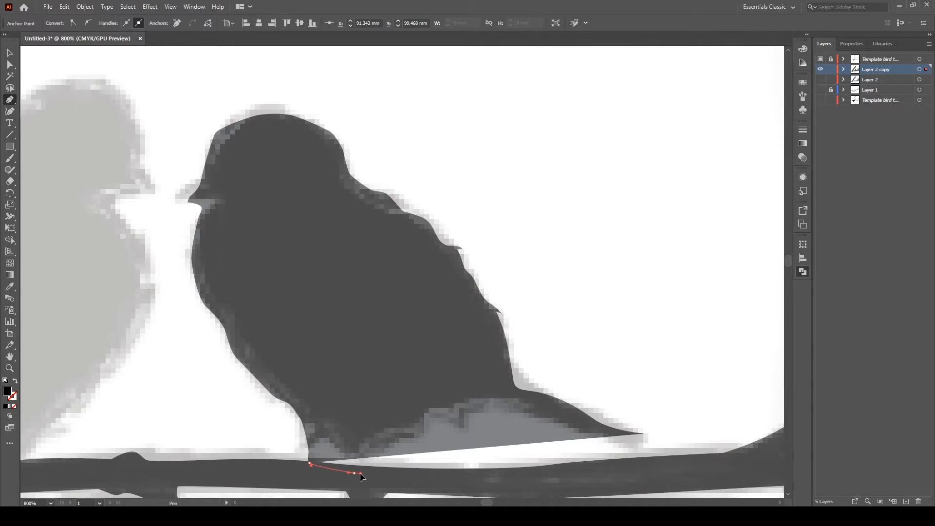
left_click_drag(360, 472, 361, 473)
left_click_drag(375, 452, 442, 414)
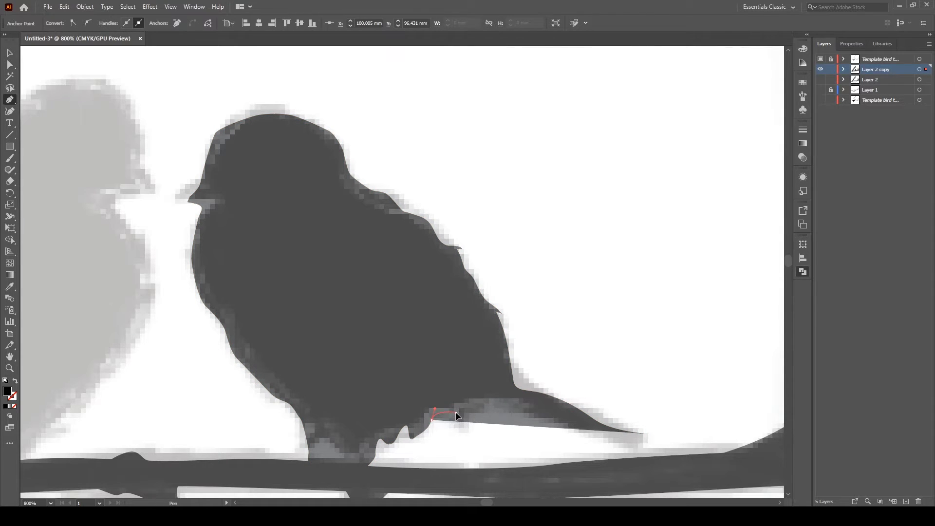
left_click(455, 411)
left_click(476, 407)
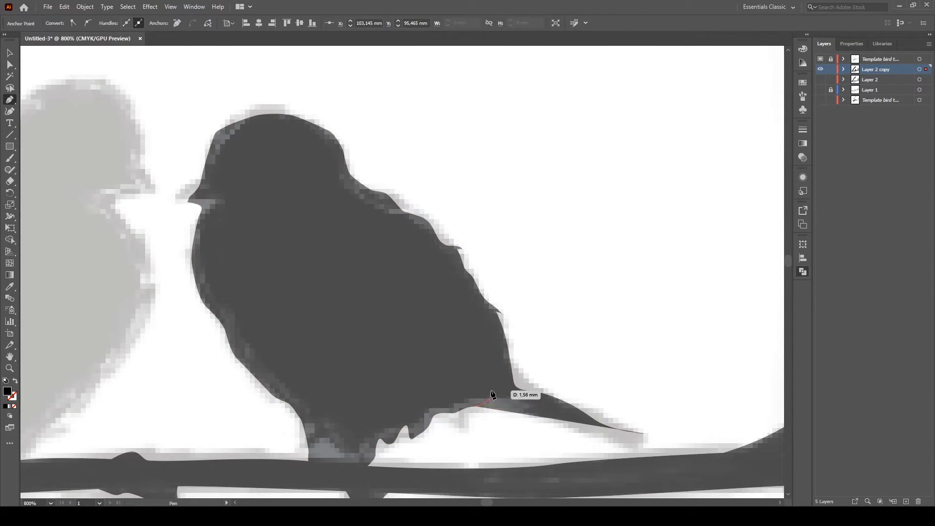
- Trace the underside of the right bird's tail to its blunt tip, close the silhouette and deselect it
left_click(533, 409)
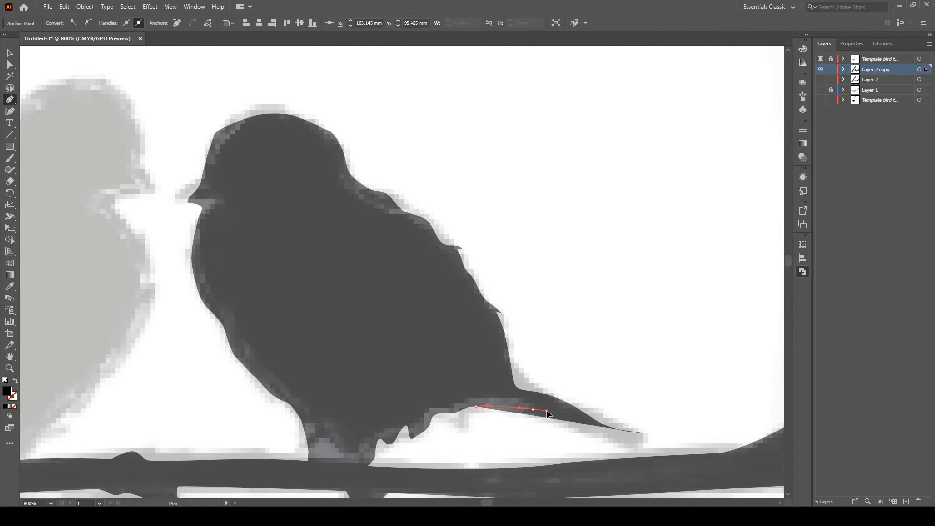
left_click_drag(547, 410, 548, 411)
left_click(579, 422)
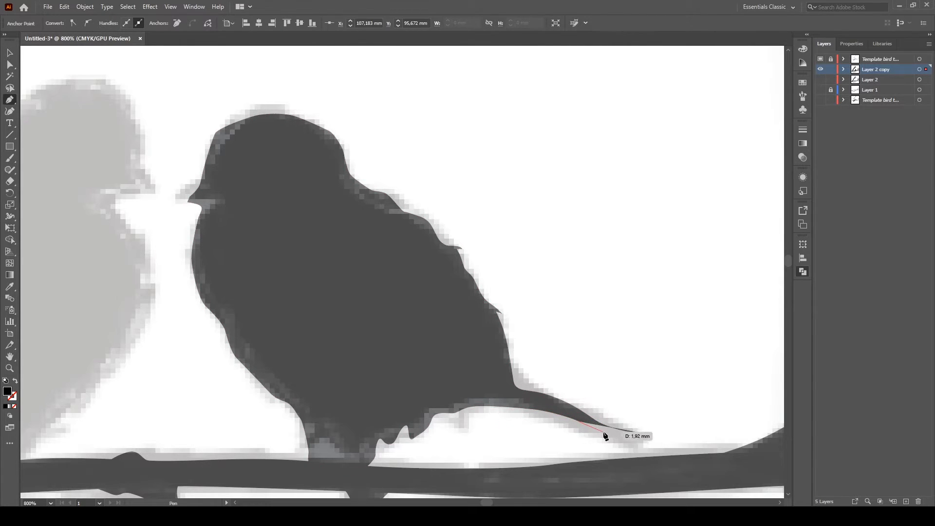
left_click(638, 441)
left_click_drag(645, 441, 645, 441)
key("v")
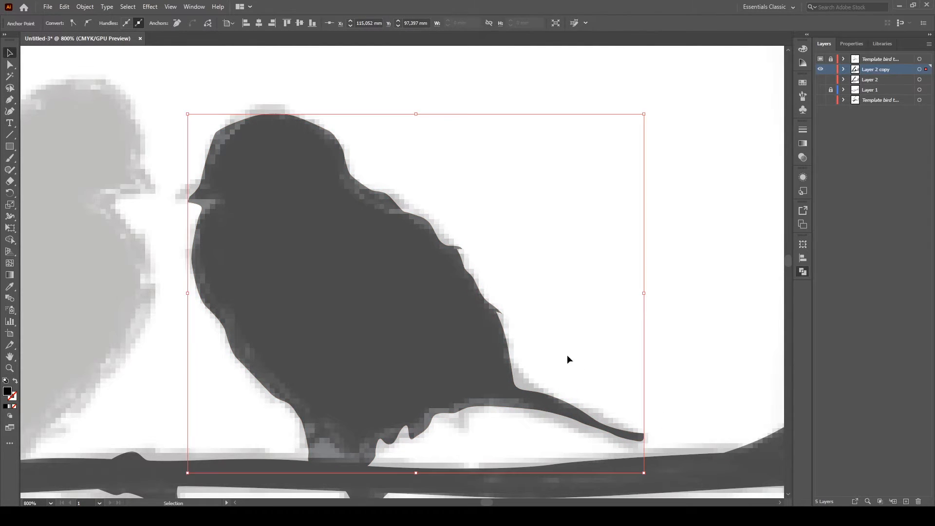
left_click(568, 355)
key("ctrl+0")
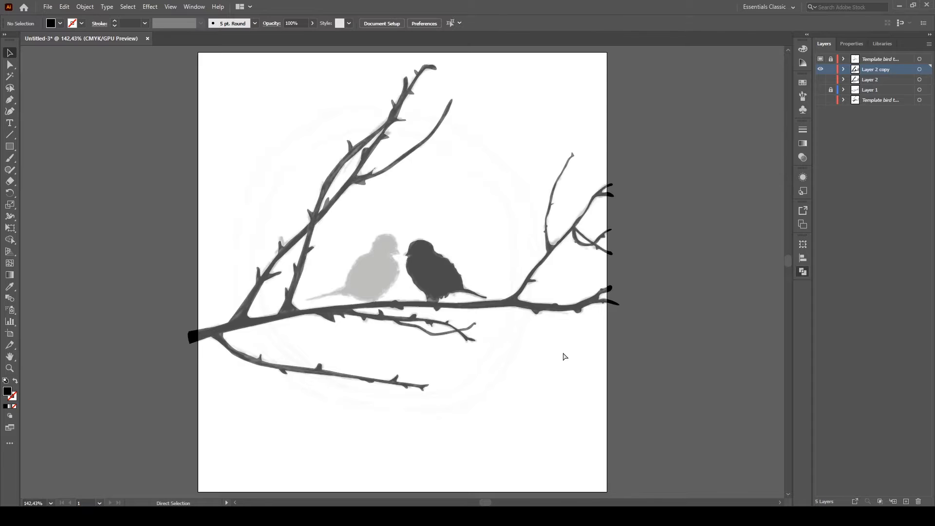
- Toggle the top template layer's visibility to compare the traced silhouettes with the sketch, leaving the template shown
left_click(821, 61)
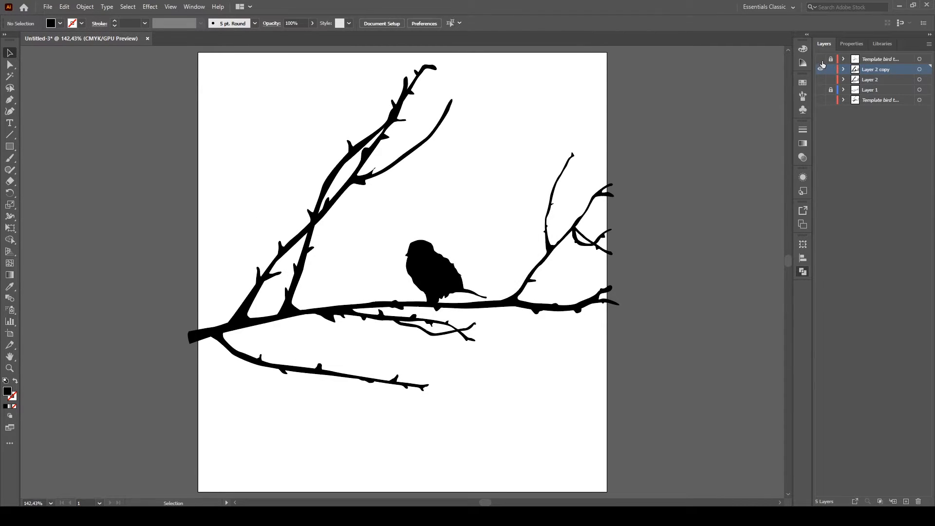
left_click(821, 61)
left_click(821, 60)
left_click(821, 60)
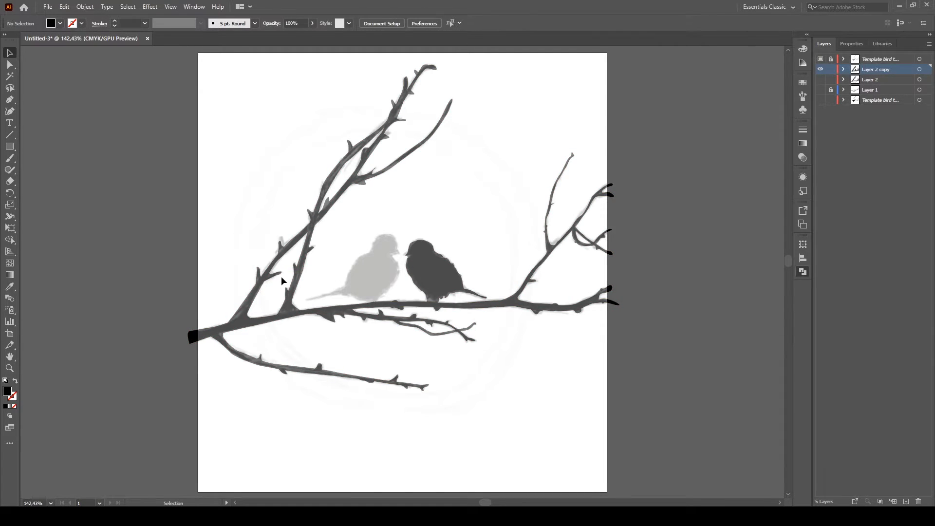
- Start the left bird's silhouette with the Pen tool, tracing the tail's upper edge from its tip toward the body
key("ctrl+plus")
key("ctrl+plus")
key("ctrl+plus")
key("ctrl+plus")
key("ctrl+plus")
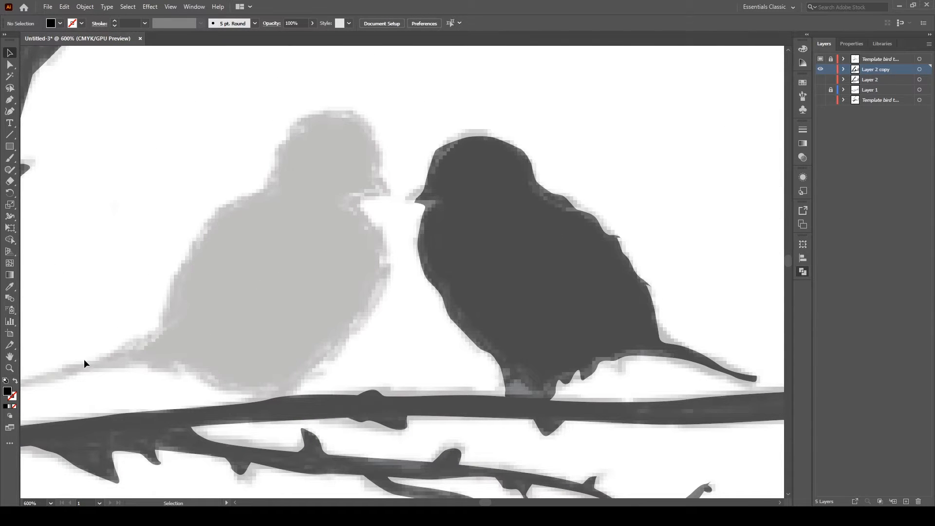
key("ctrl+minus")
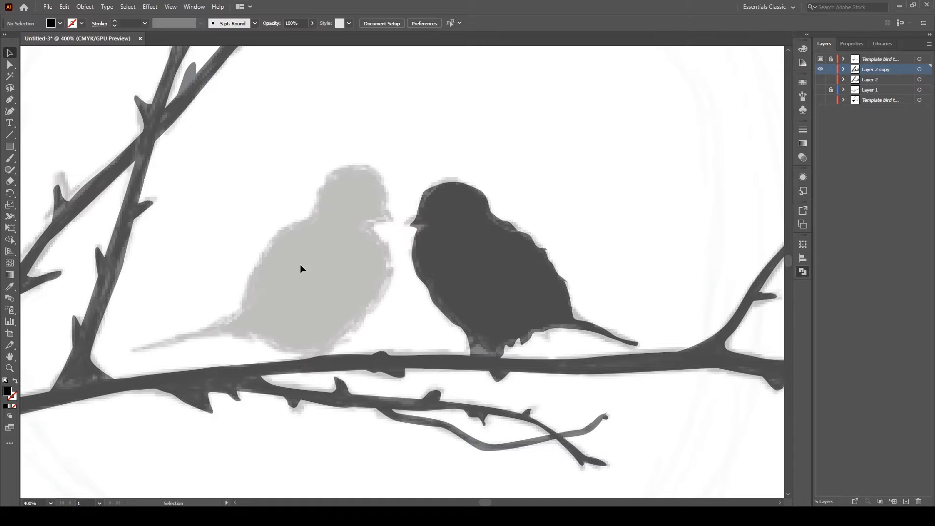
key("p")
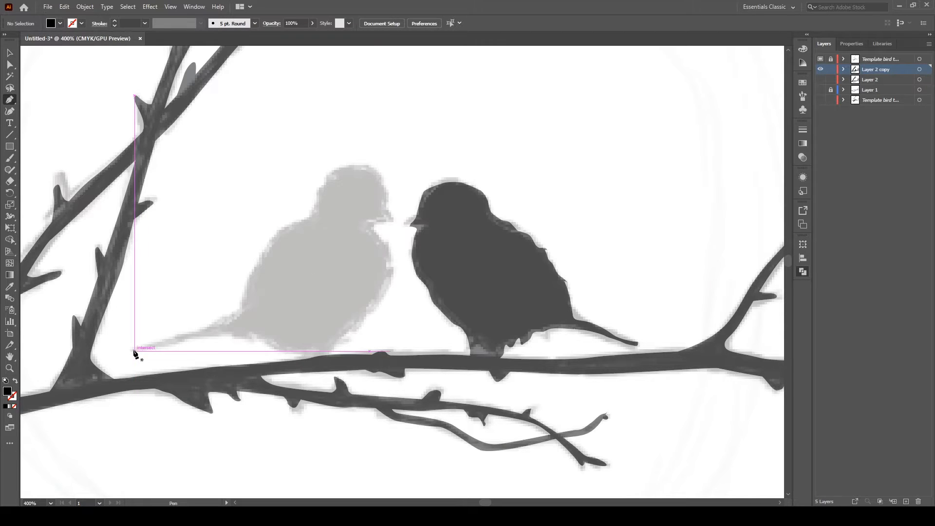
left_click(133, 350)
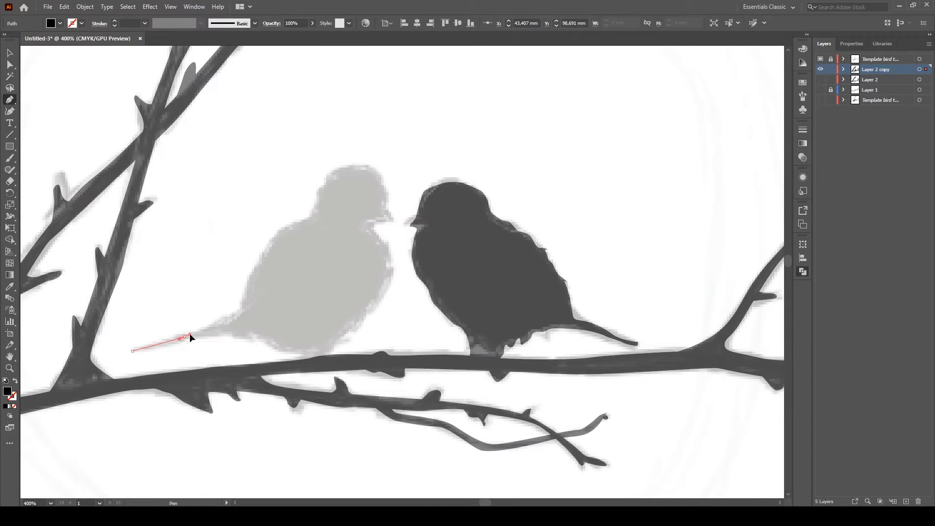
left_click(190, 334)
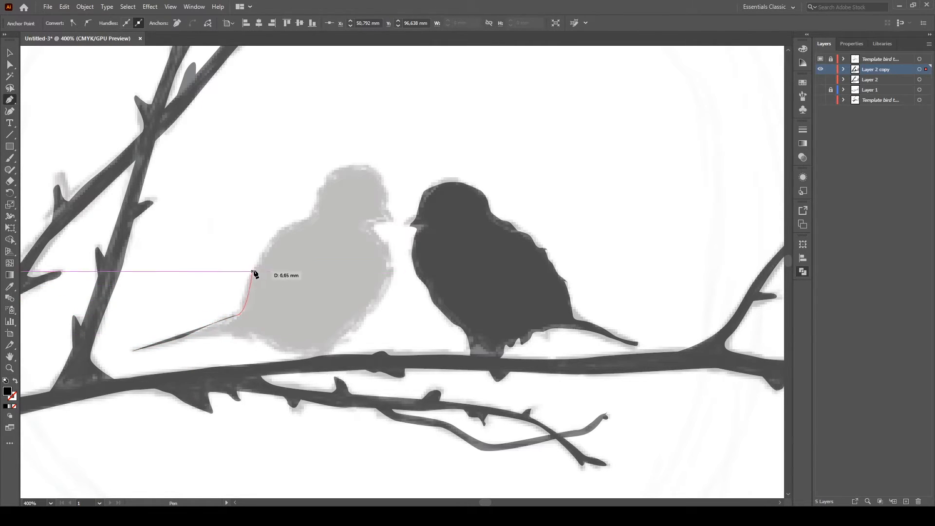
- Trace the left bird's back up to the neck and around the top of its head
left_click_drag(258, 262, 261, 257)
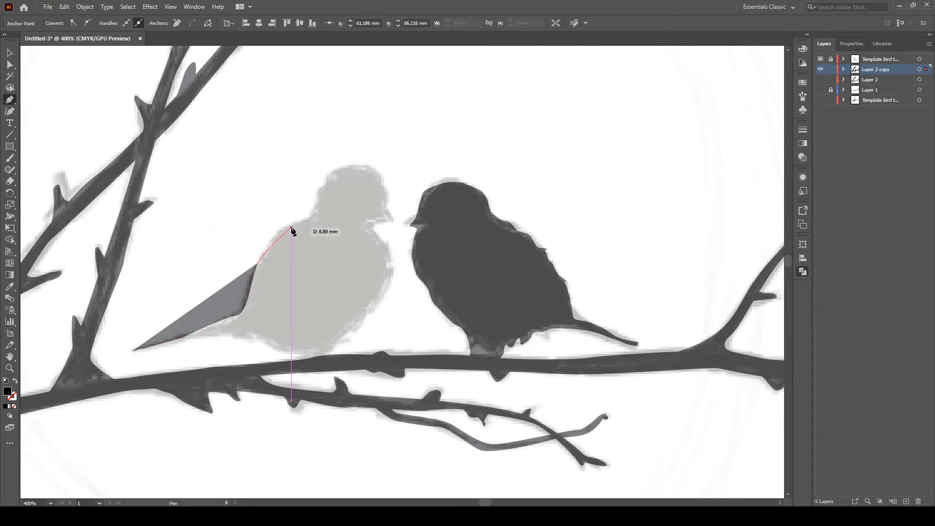
left_click_drag(298, 222, 323, 191)
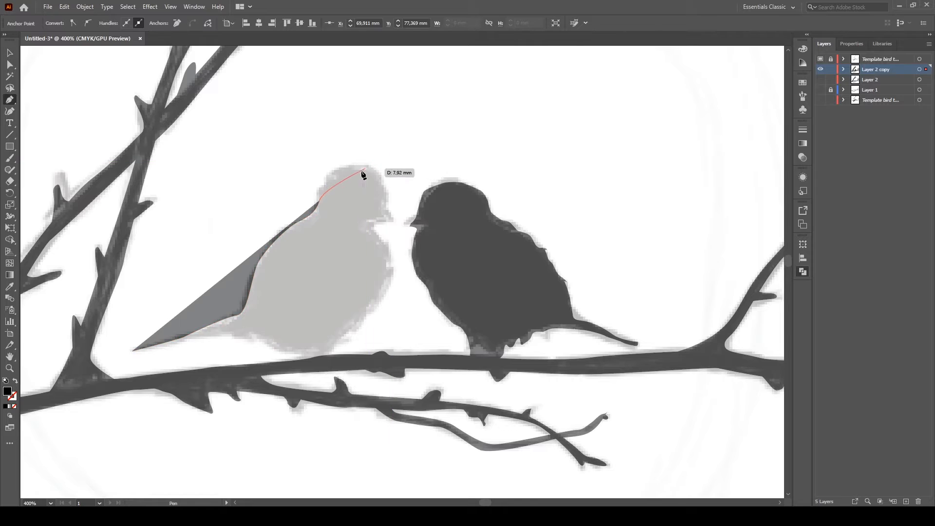
left_click_drag(364, 164, 367, 161)
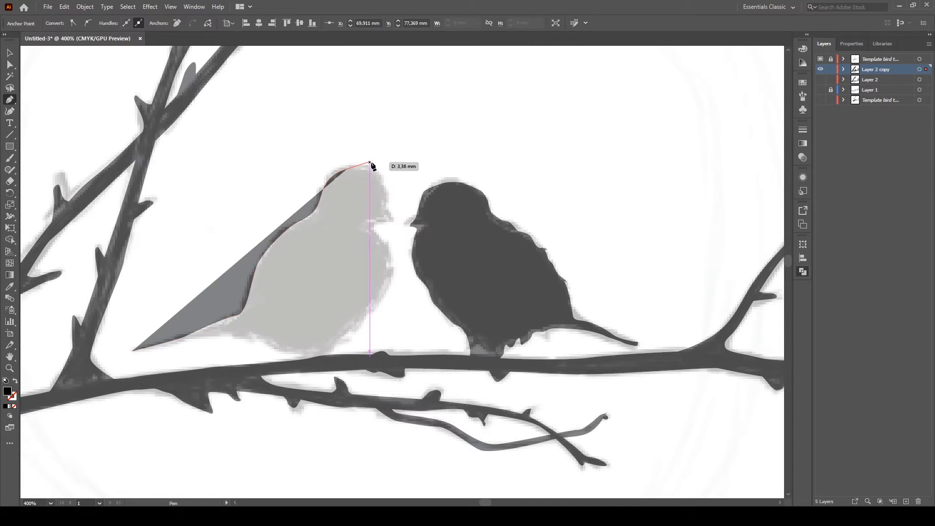
left_click(386, 185)
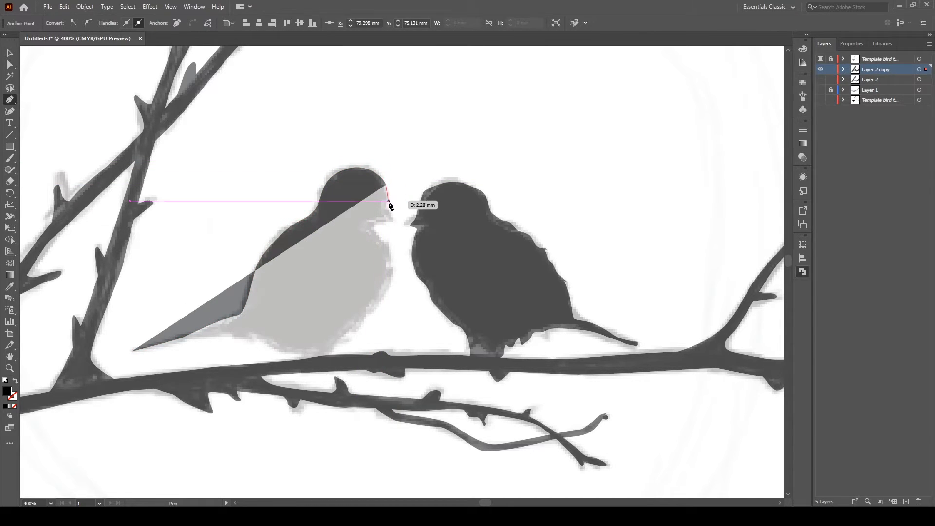
- Trace the left bird's face down to a small pointed beak and back in to the throat, redoing the beak tip
left_click(388, 210)
left_click(395, 222)
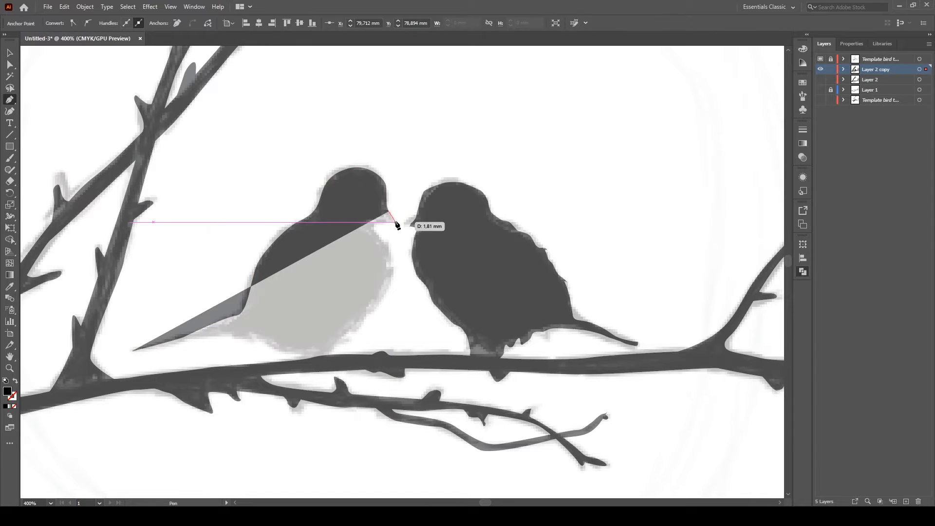
left_click(397, 222)
left_click(391, 225)
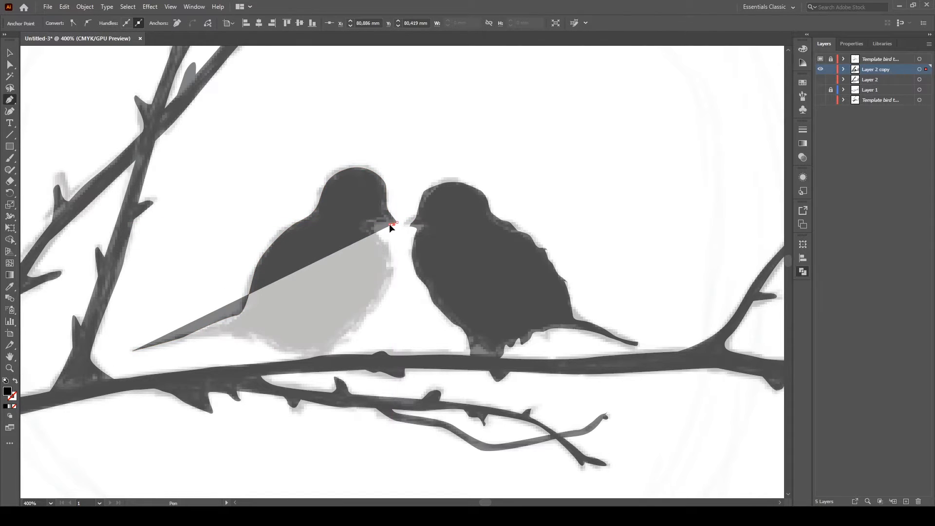
key("ctrl+z")
key("ctrl+z")
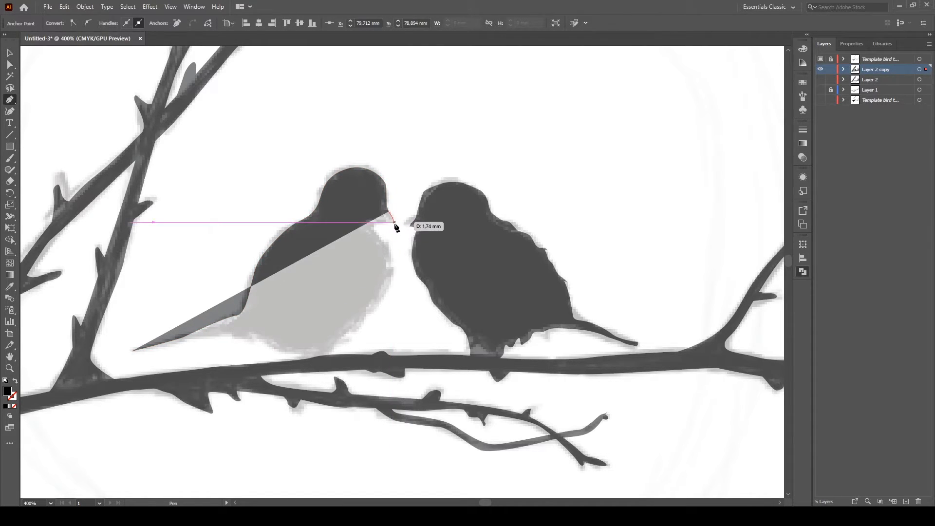
left_click(384, 227)
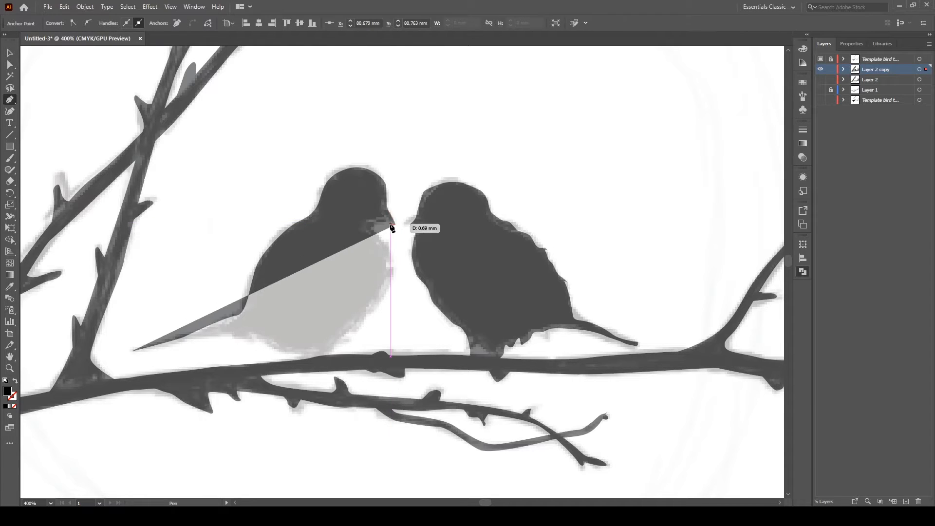
left_click_drag(382, 226, 377, 227)
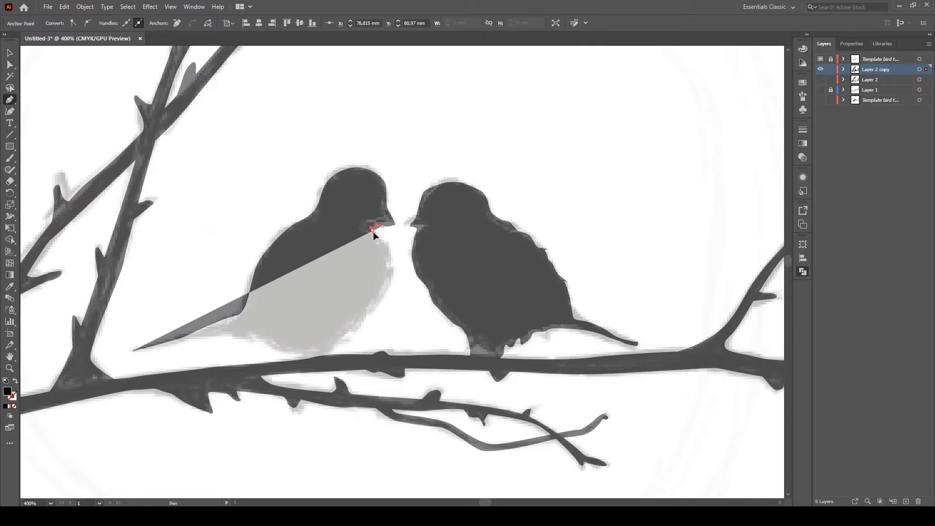
left_click(372, 229)
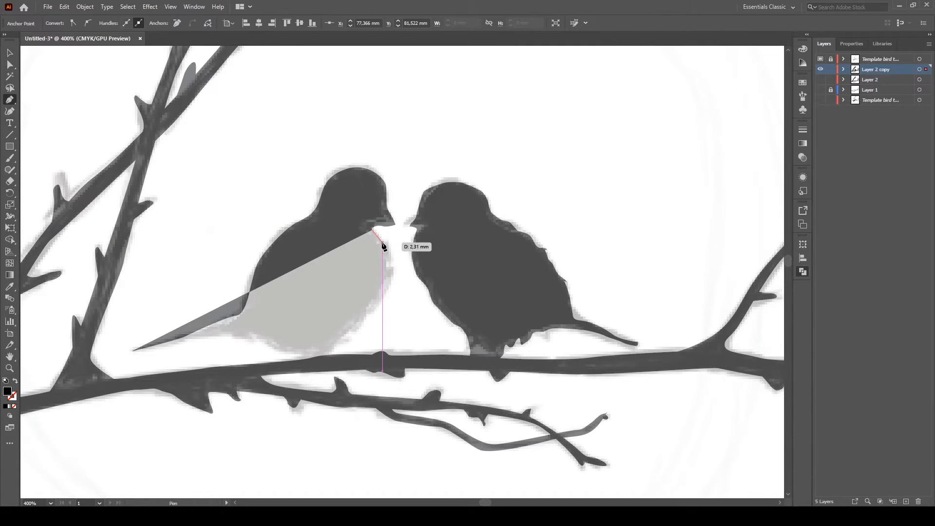
- Trace the left bird's rounded breast from the throat down toward the belly, redrawing the fullest part of the curve
left_click(387, 256)
left_click(391, 267)
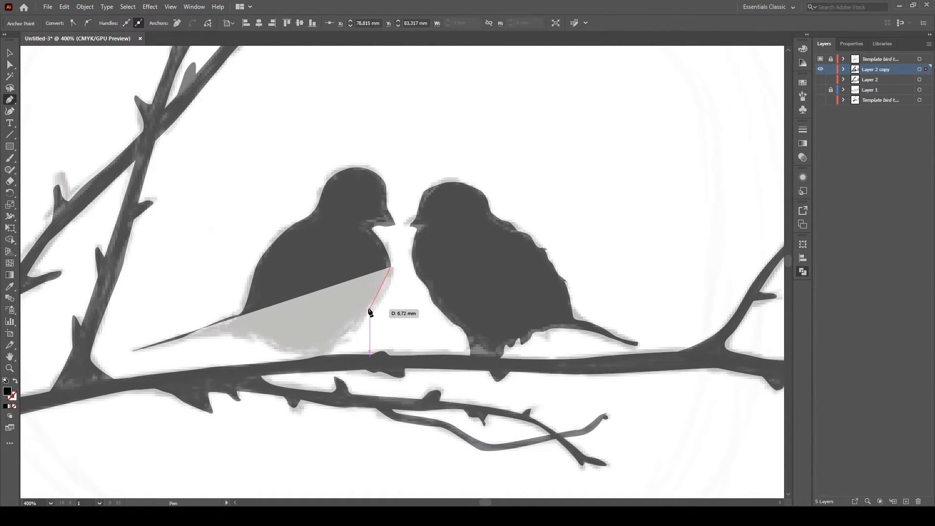
key("ctrl+z")
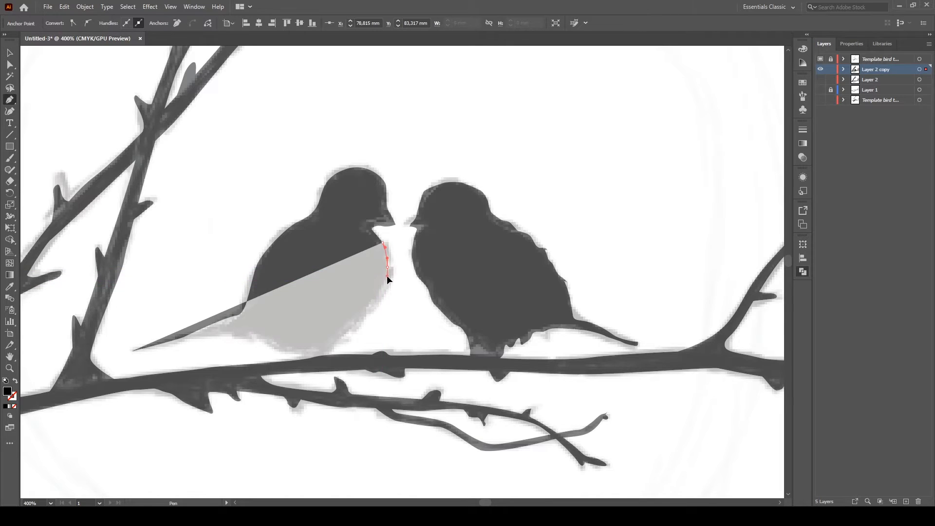
left_click(388, 268)
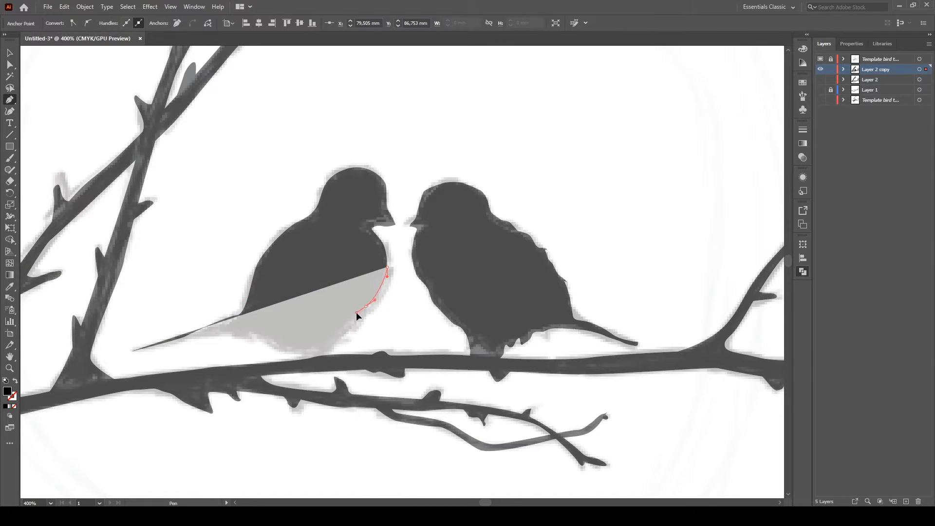
left_click_drag(366, 307, 357, 317)
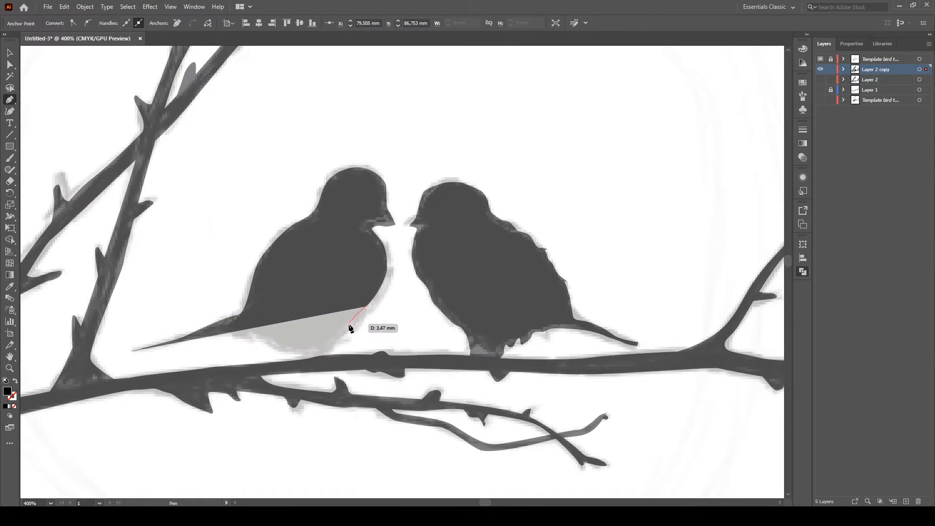
- Trace the left bird's belly onto the branch and along the tail's underside, closing the silhouette at the tail tip
left_click(340, 350)
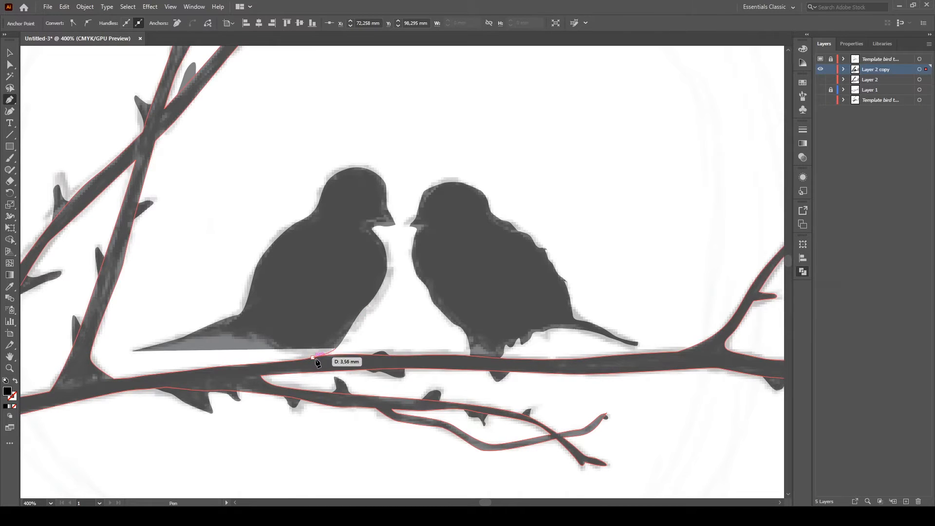
left_click(315, 363)
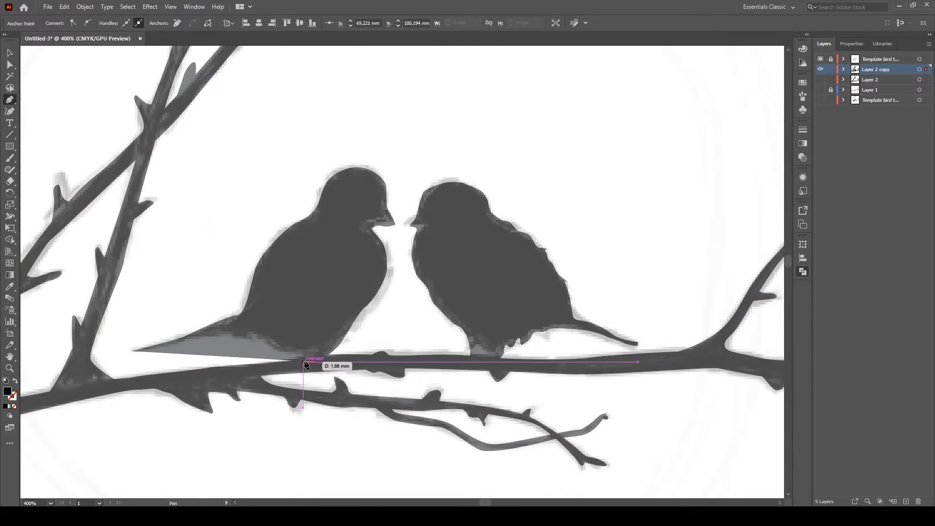
left_click(291, 359)
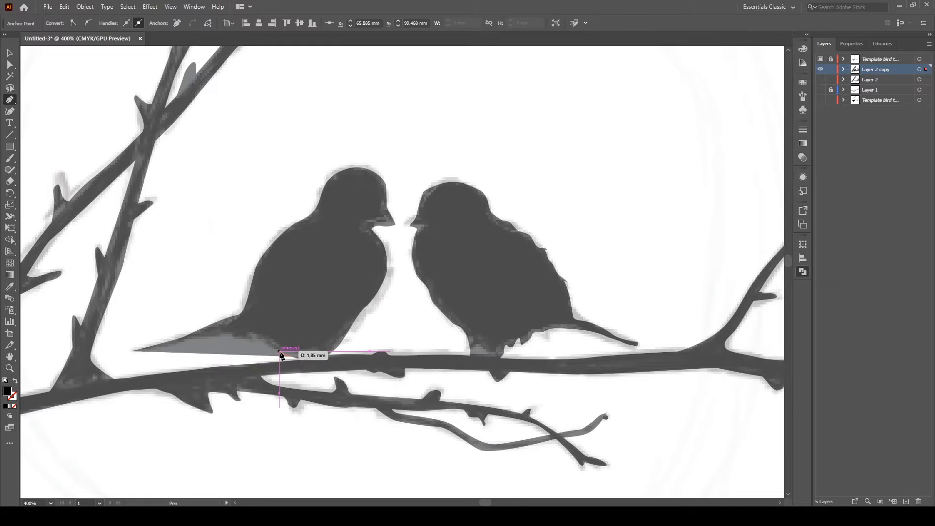
left_click(271, 344)
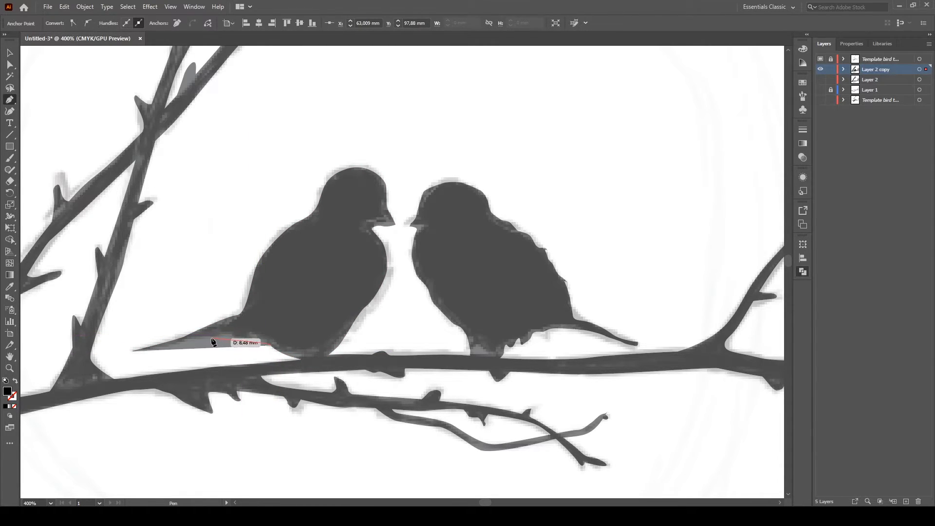
left_click_drag(197, 338, 195, 338)
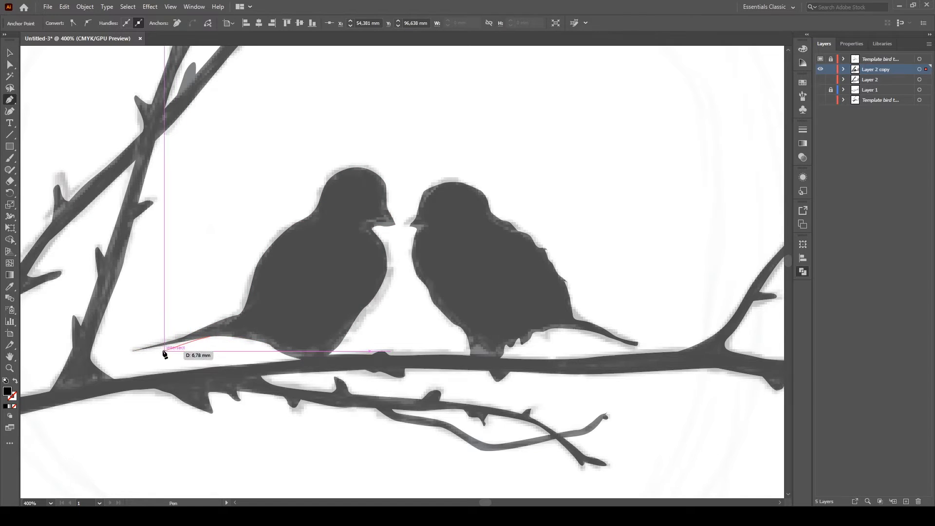
left_click(133, 350)
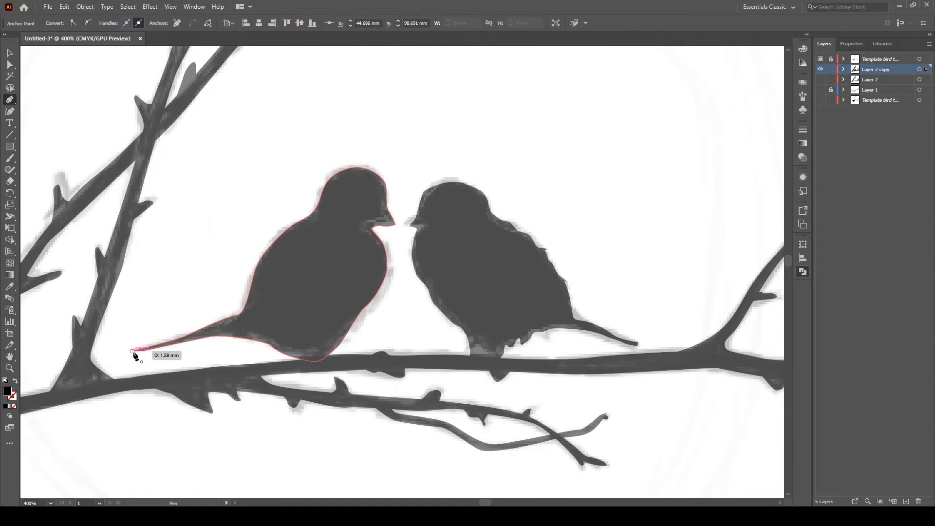
left_click_drag(133, 352, 145, 344)
- Move the left bird silhouette slightly to the right, closer to the other bird, and deselect it
key("v")
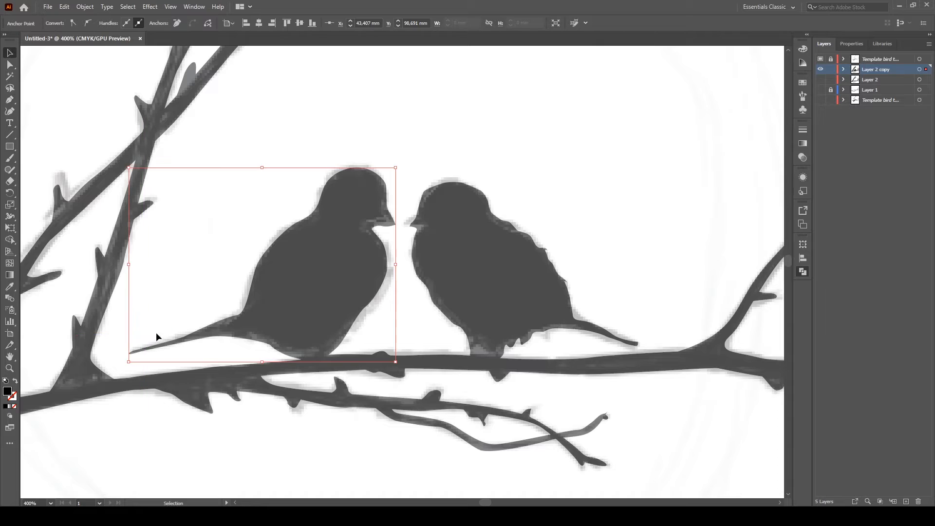
left_click(192, 276)
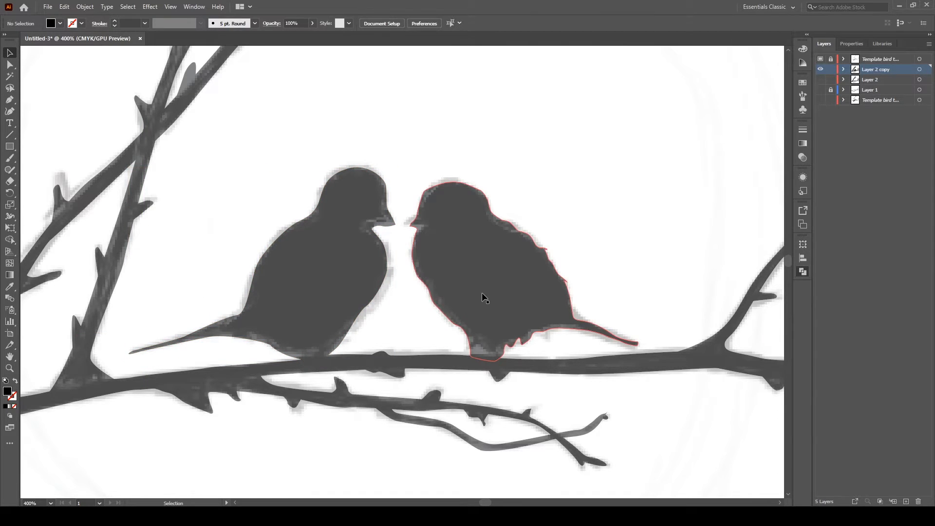
left_click_drag(332, 295, 354, 297)
left_click(575, 218)
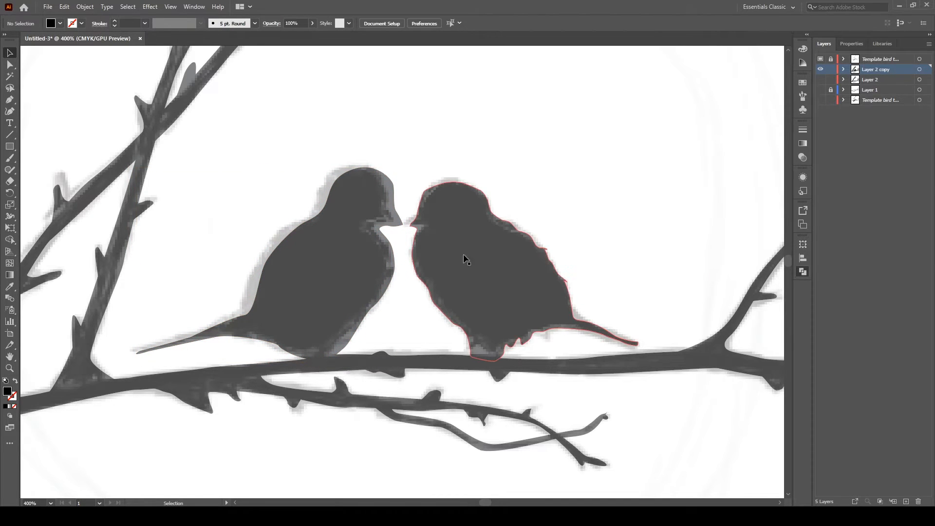
- Zoom in on the gap between the two birds' beaks and breasts to examine their facing outlines
key("ctrl+plus")
key("ctrl+plus")
key("ctrl+plus")
key("ctrl+plus")
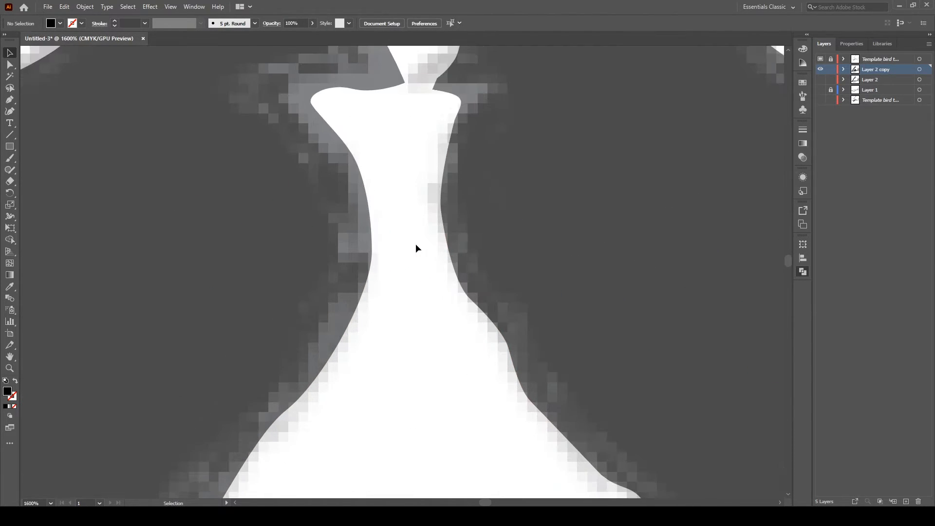
- Nudge the left bird's outline slightly down and add an anchor point near the tip of its beak
left_click_drag(384, 100, 425, 369)
key("a")
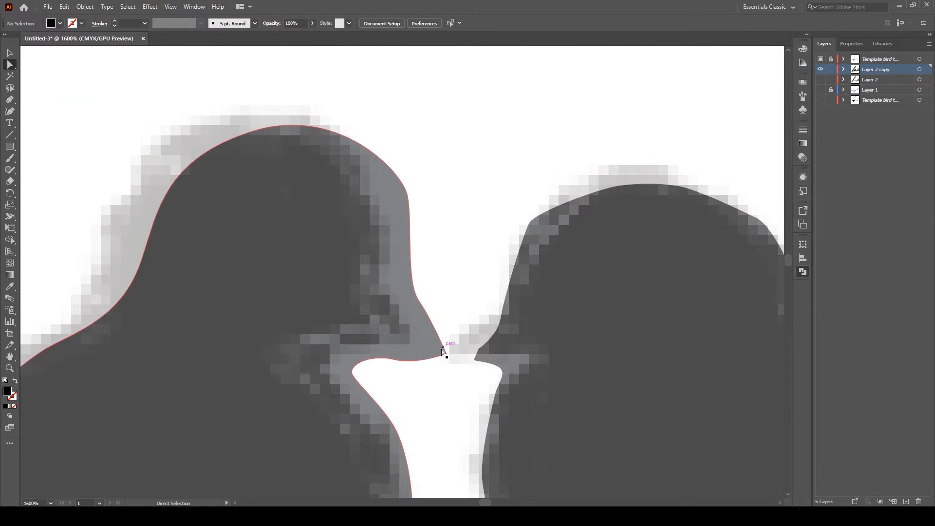
left_click(421, 363)
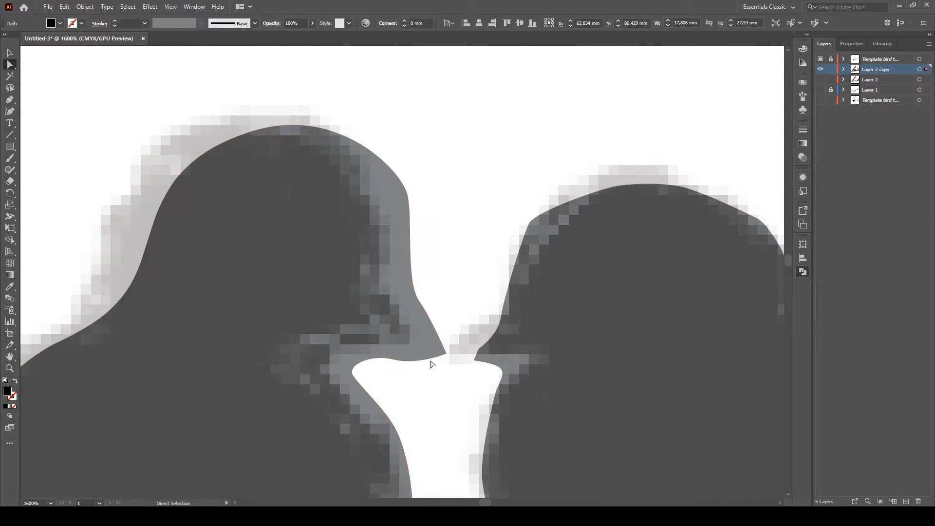
left_click_drag(409, 337, 409, 338)
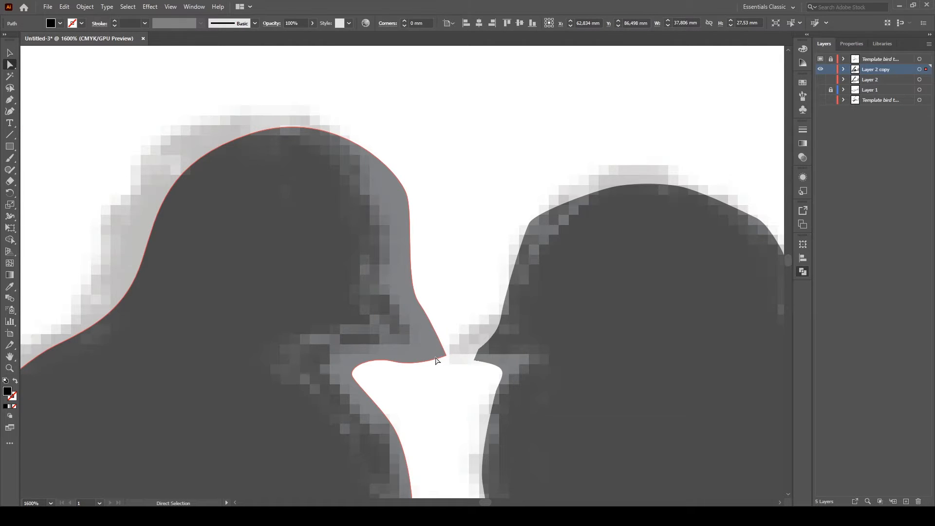
key("p")
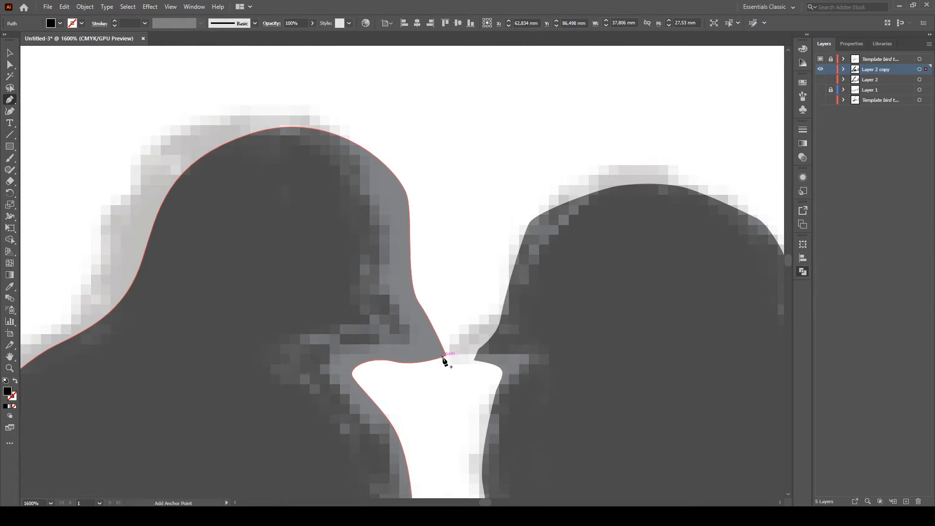
left_click(440, 358)
key("a")
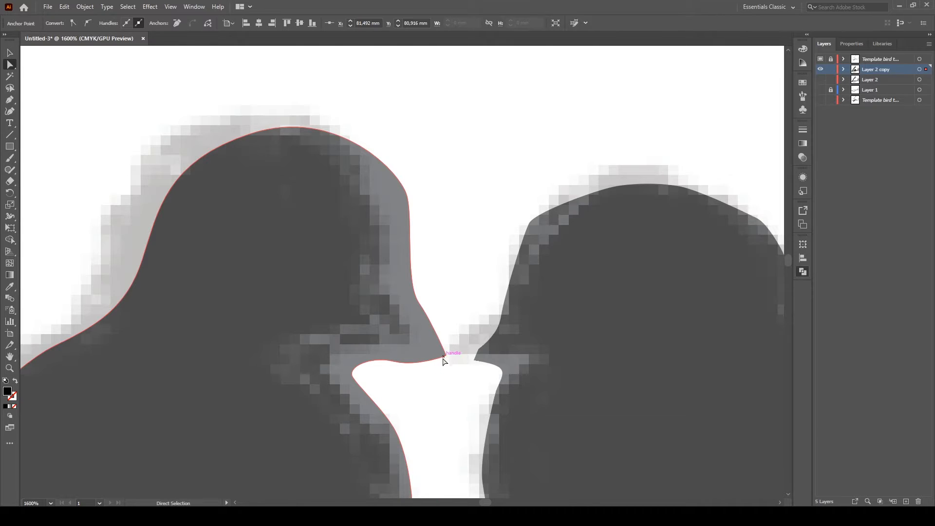
left_click(442, 354)
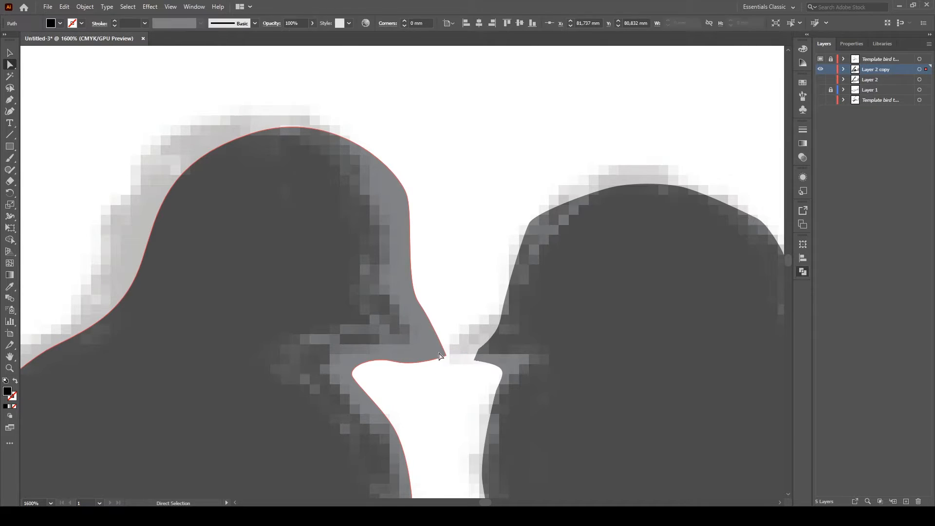
- Select both bird silhouettes together, leaving the branches unselected
left_click_drag(542, 161, 384, 293)
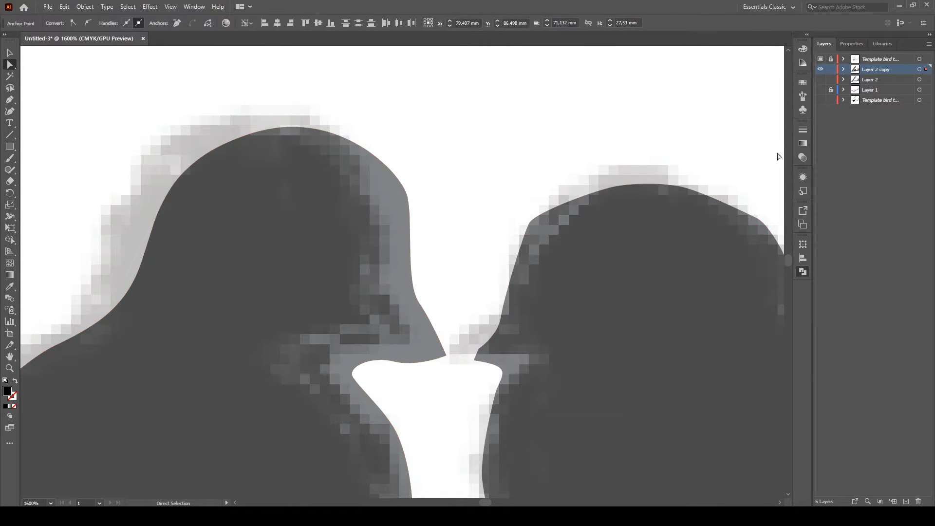
left_click_drag(739, 141, 304, 263)
left_click_drag(642, 244, 325, 260)
left_click(437, 215)
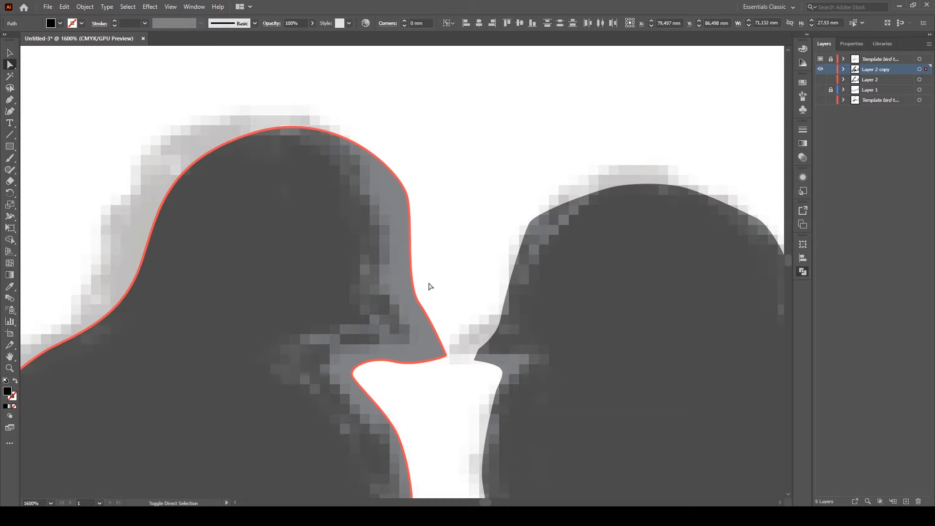
left_click(565, 292)
scroll(549, 285, "down", 6)
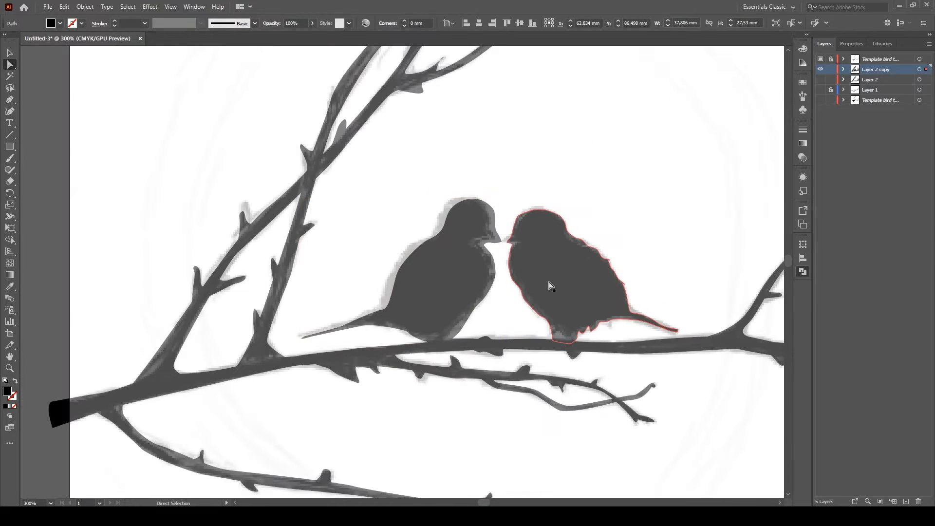
left_click(484, 298, "shift")
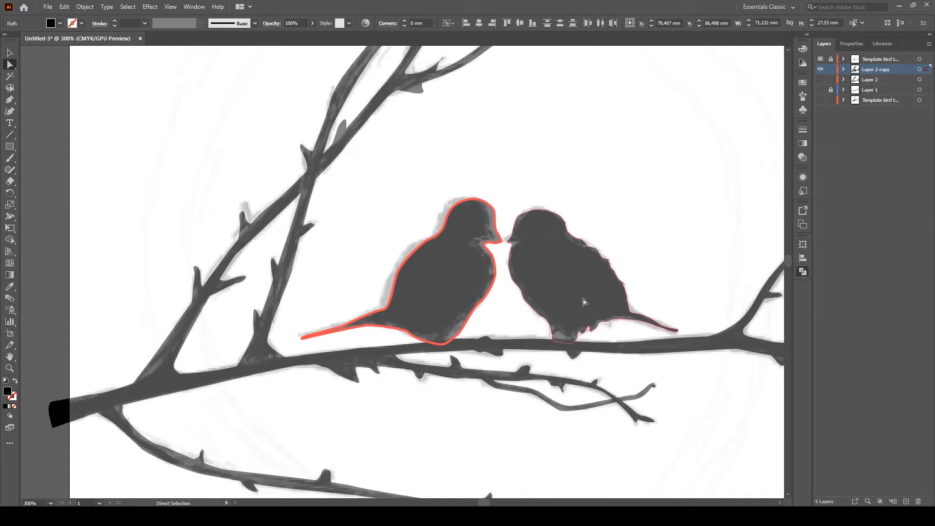
left_click(588, 168)
left_click(579, 275, "shift")
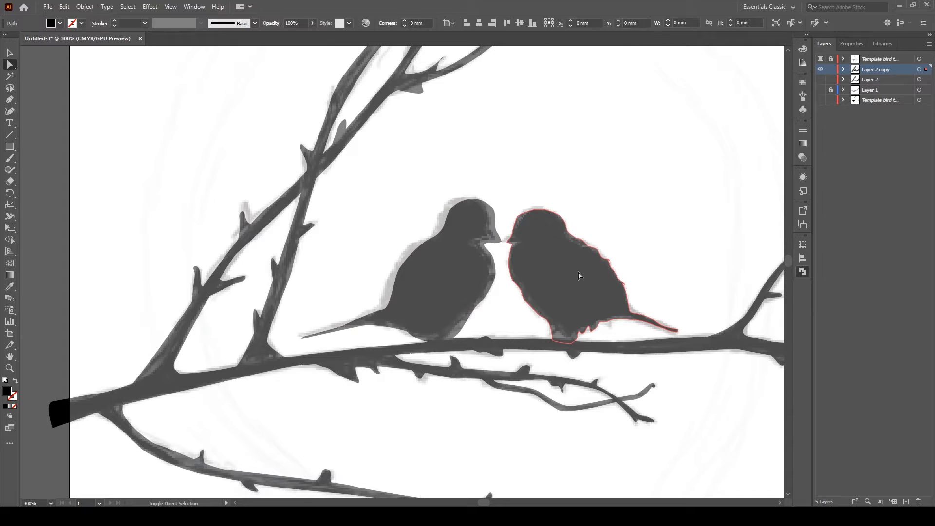
left_click(446, 280, "shift")
- Try moving both birds up and to the left of the template, then undo the moves
left_click_drag(565, 277, 559, 214)
left_click_drag(557, 217, 536, 267)
left_click(587, 190)
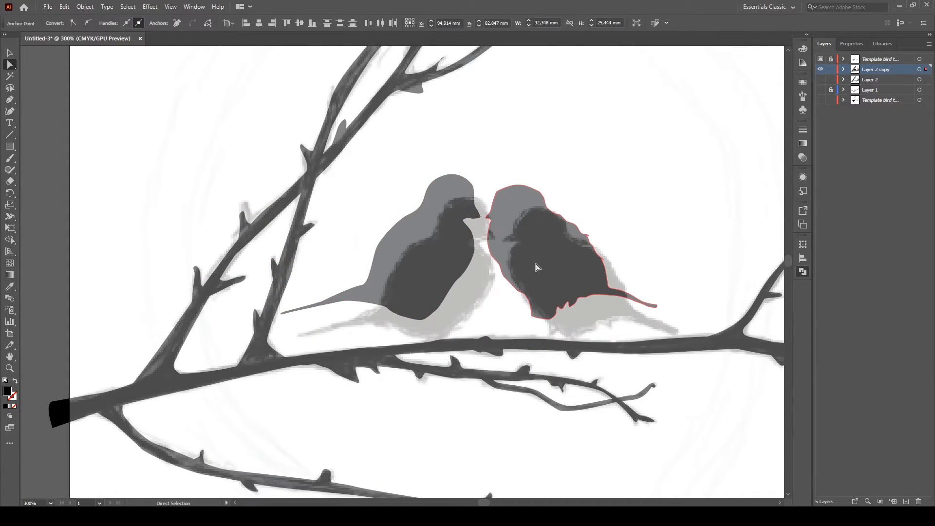
key("ctrl+z")
key("ctrl+z")
key("ctrl+z")
key("ctrl+z")
key("ctrl+z")
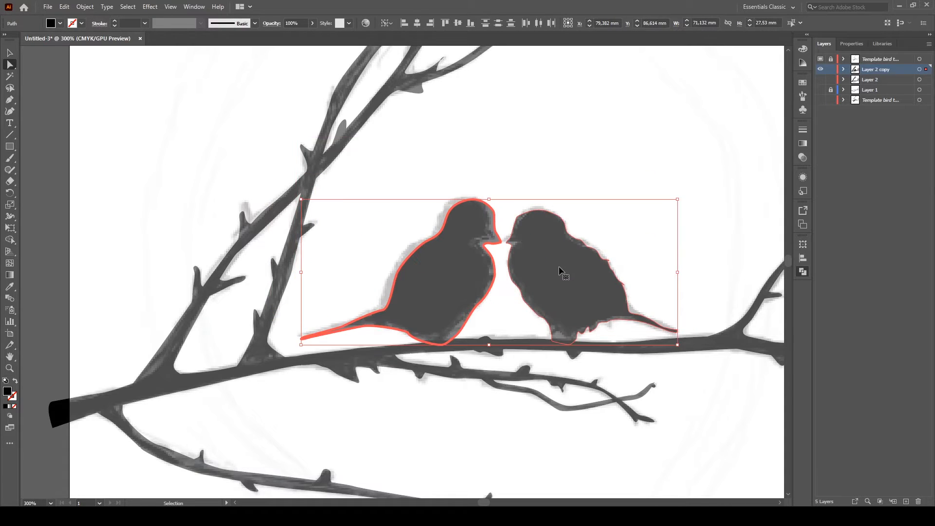
- Cut both birds and paste them in front at the same position on a new layer above Layer 2 copy
key("ctrl+x")
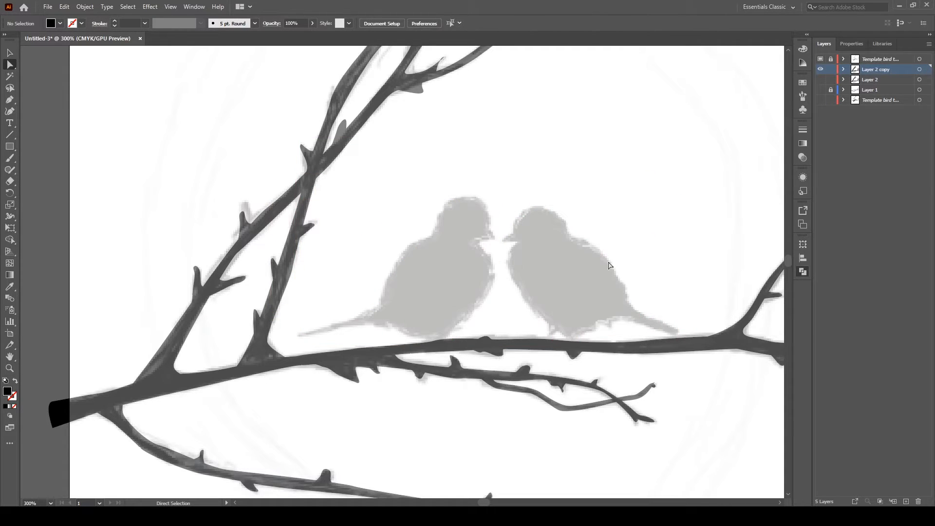
left_click(906, 501)
key("ctrl+f")
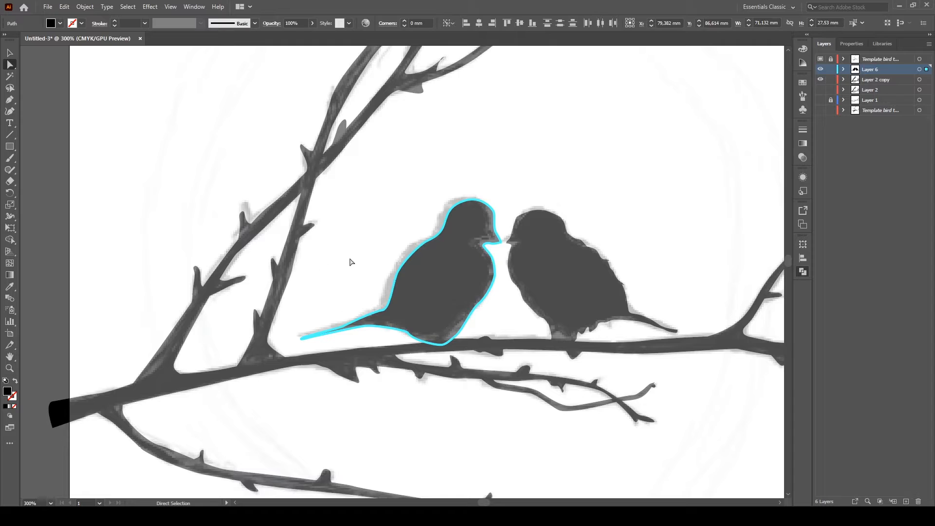
left_click_drag(558, 283, 568, 232)
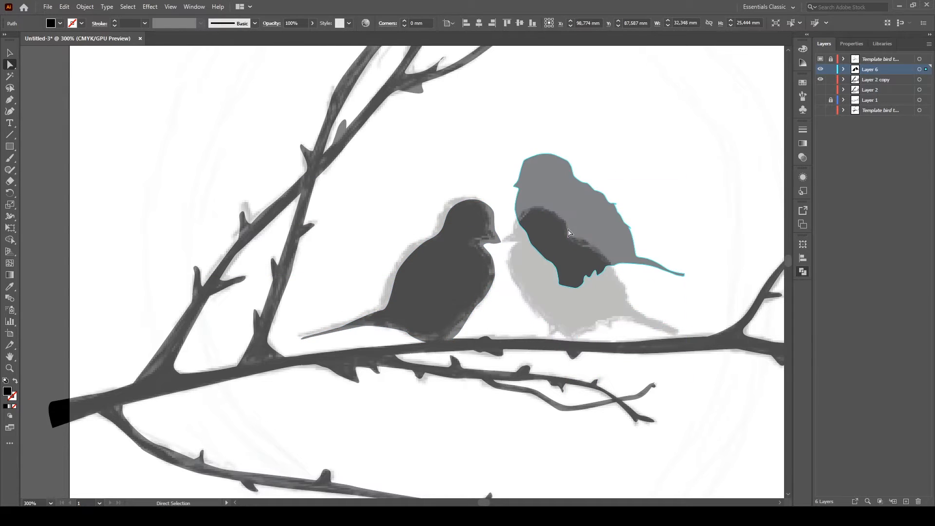
key("ctrl+z")
- Shorten the left bird's beak by moving its tip anchor point to about X 81.44 mm, Y 80.39 mm
left_click(445, 279)
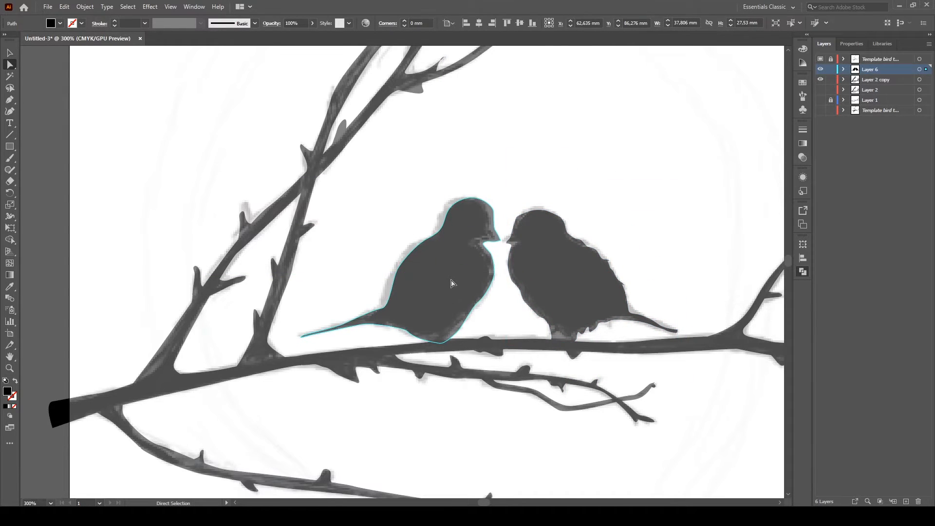
left_click(489, 257)
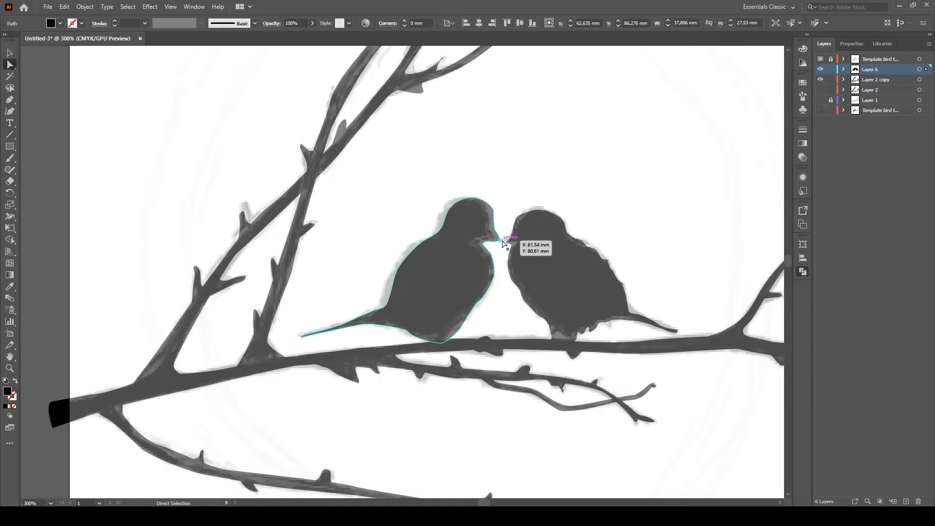
left_click(502, 242)
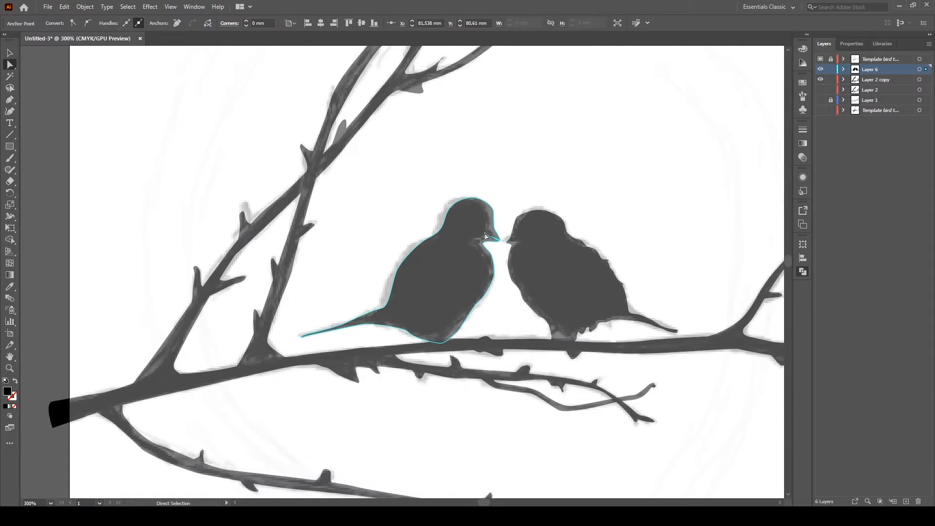
key("ctrl")
scroll(491, 260, "up", 10)
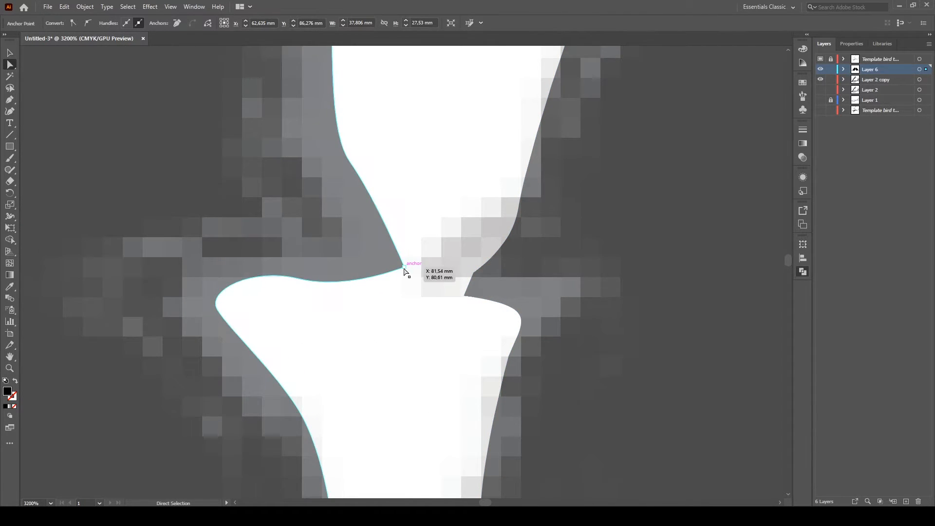
left_click_drag(405, 268, 399, 253)
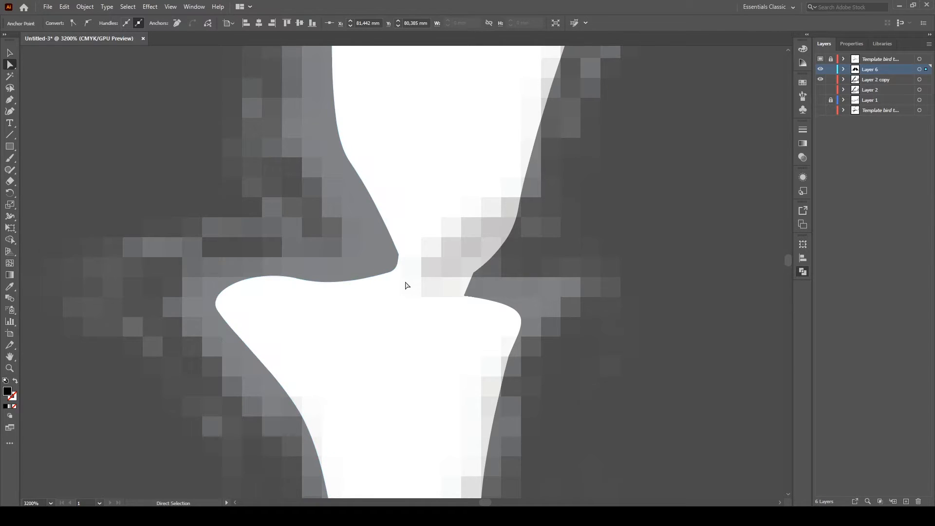
- Hide the top template layer and examine the black bird and branch silhouettes on the whole artboard at 100%
key("ctrl+minus")
key("ctrl+minus")
key("ctrl+minus")
key("ctrl+minus")
key("ctrl+minus")
key("ctrl+minus")
key("ctrl+minus")
key("ctrl+minus")
key("ctrl+minus")
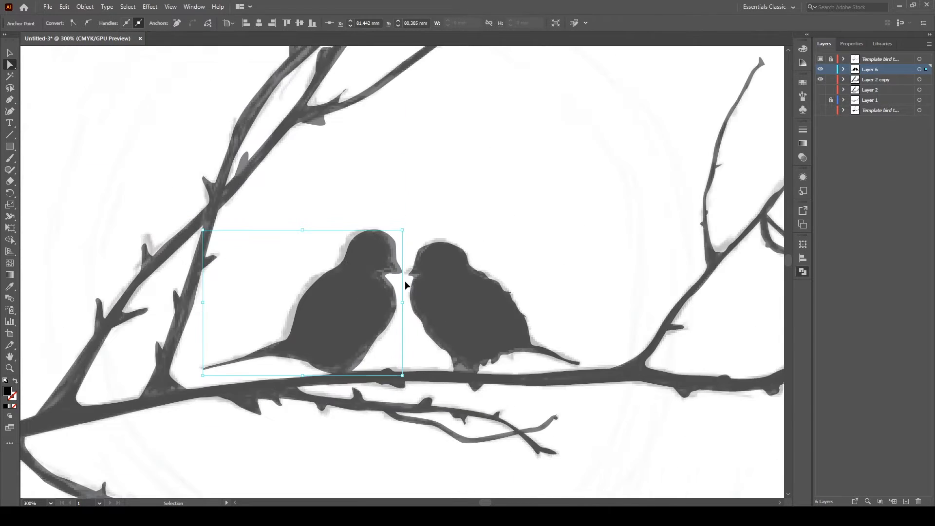
key("ctrl+plus")
key("v")
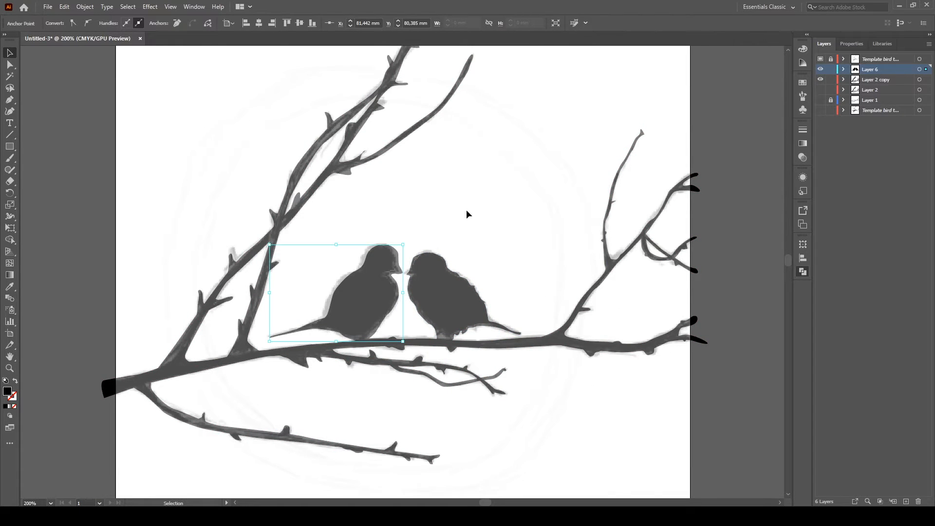
left_click(475, 228)
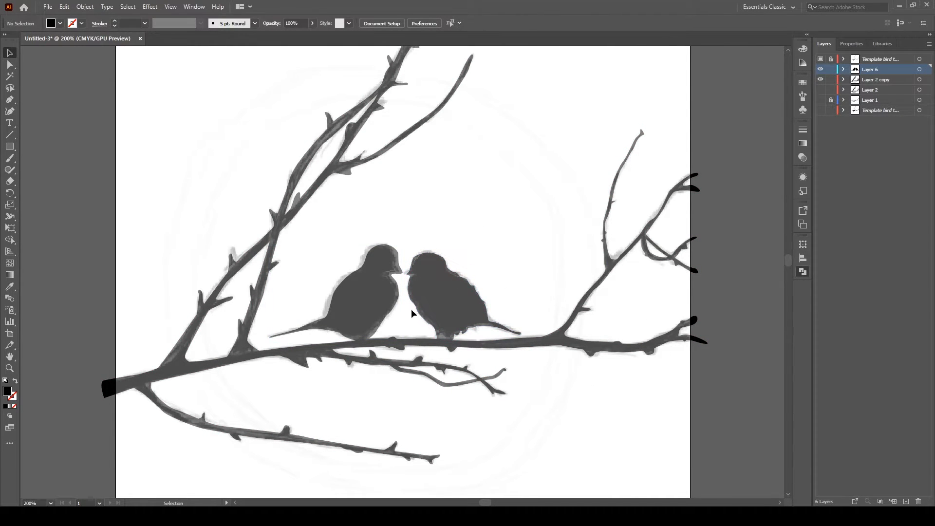
left_click(821, 59)
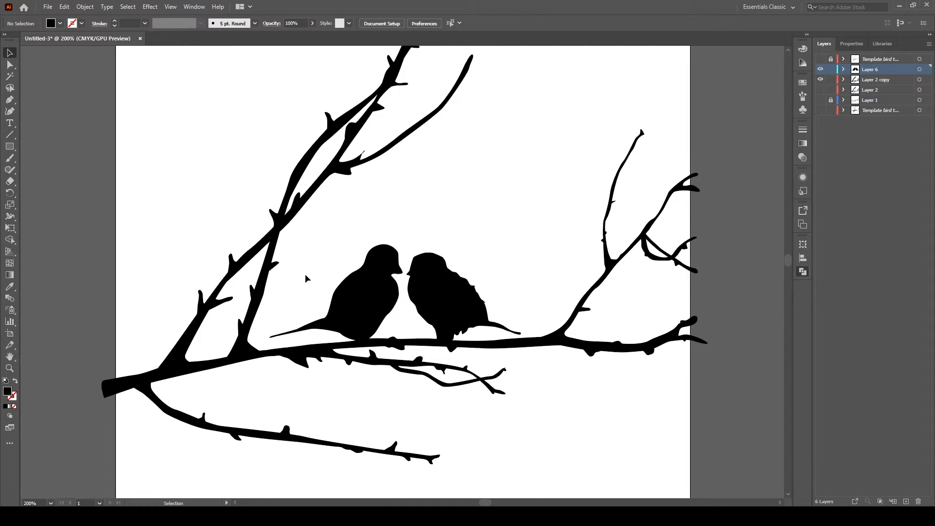
key("ctrl+1")
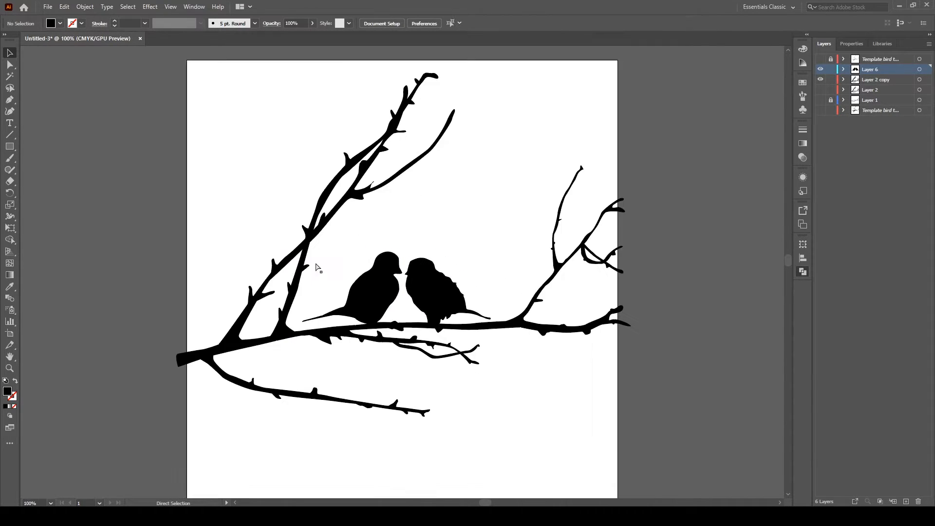
key("ctrl+plus")
key("ctrl+minus")
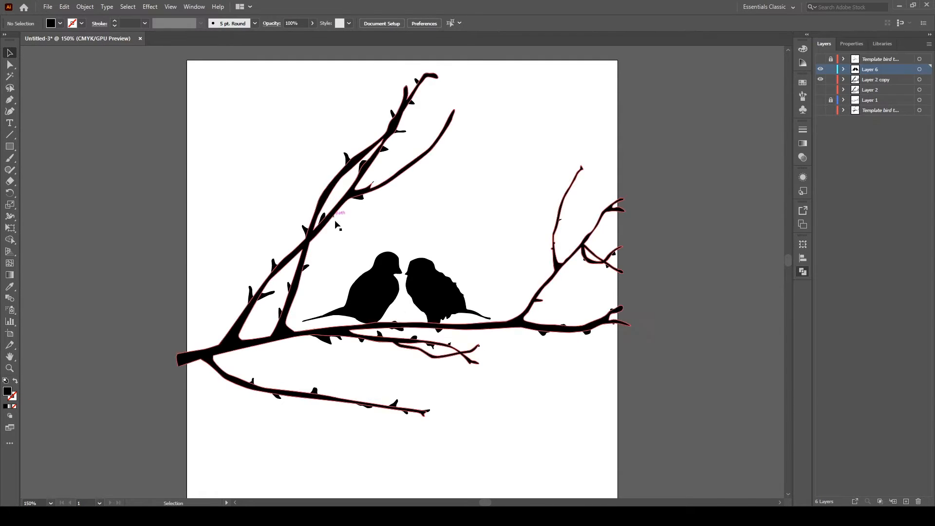
key("ctrl+minus")
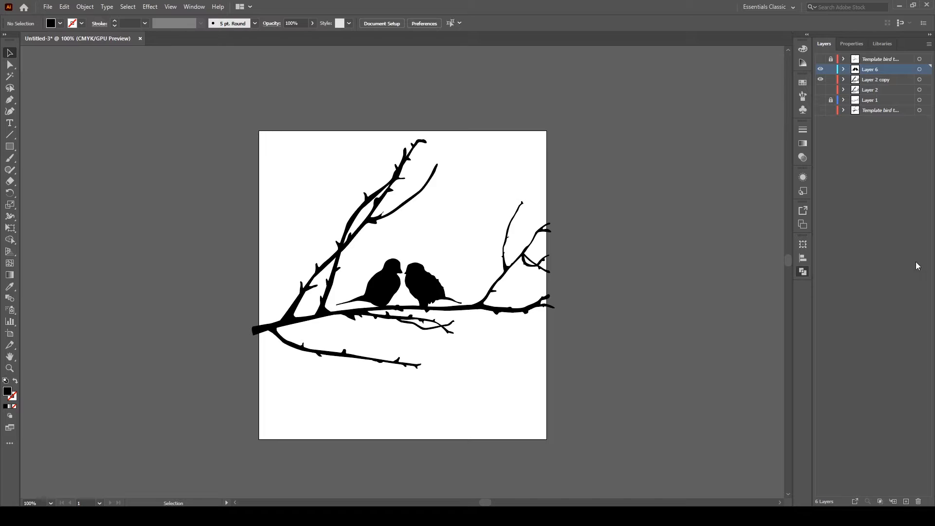
- Add a new layer at the bottom of the layer stack and show the top template layer again
left_click(906, 501)
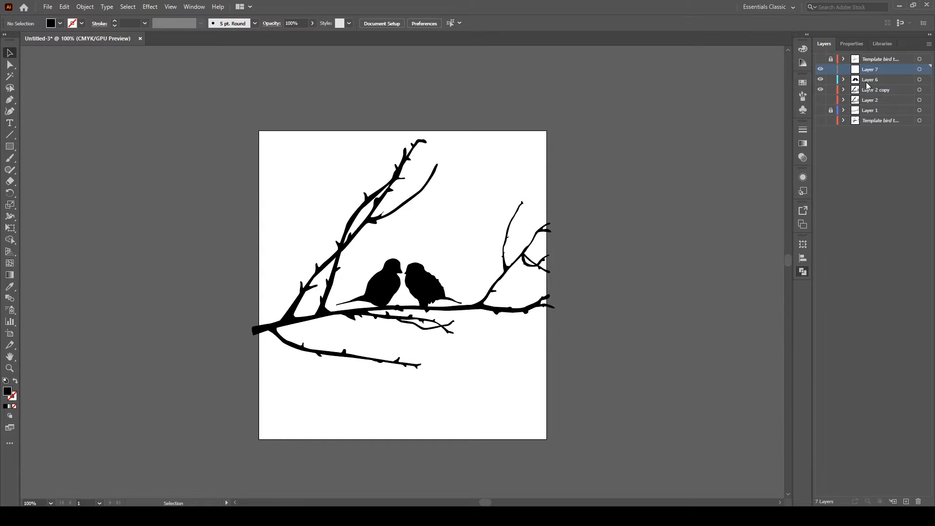
left_click_drag(868, 72, 867, 125)
left_click(820, 67)
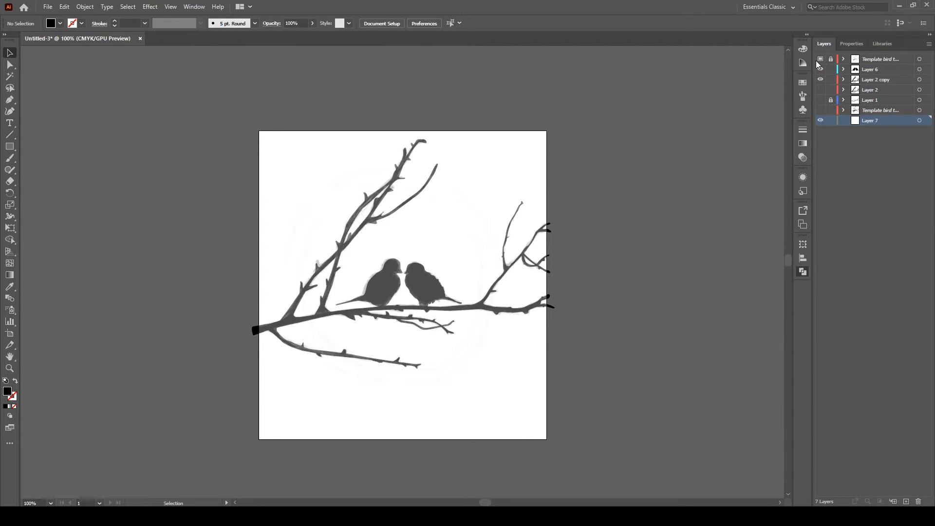
- Draw a circle about 113 mm in diameter on the new bottom layer and place it over the template's faint ring
key("l")
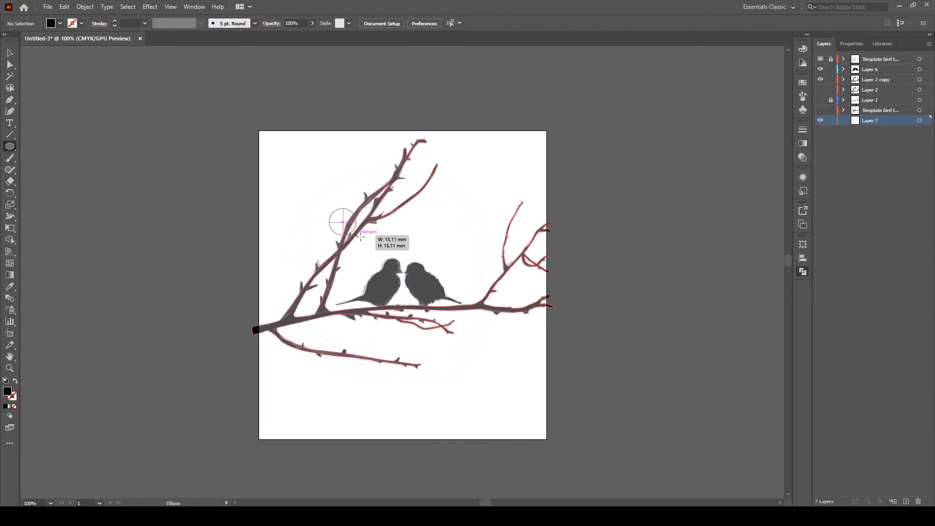
left_click_drag(329, 209, 529, 390)
key("v")
left_click_drag(482, 358, 437, 327)
- Lock Layer 2 copy, then slightly enlarge the circle and reposition it behind the birds to fit the template ring
left_click(438, 323)
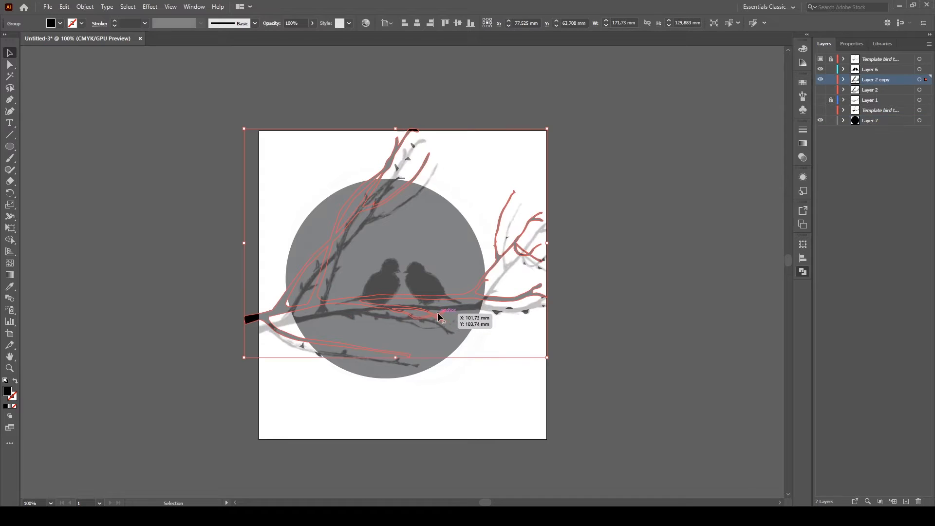
left_click(831, 79)
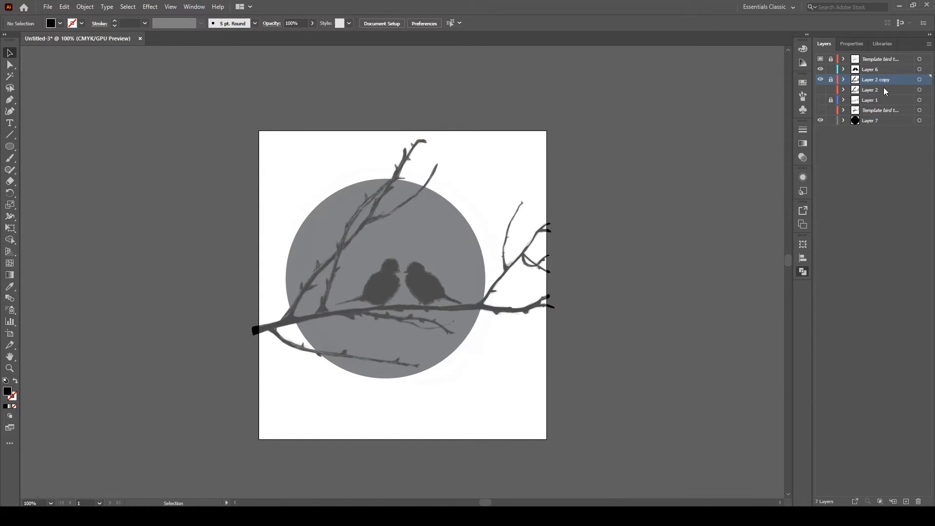
left_click(441, 357)
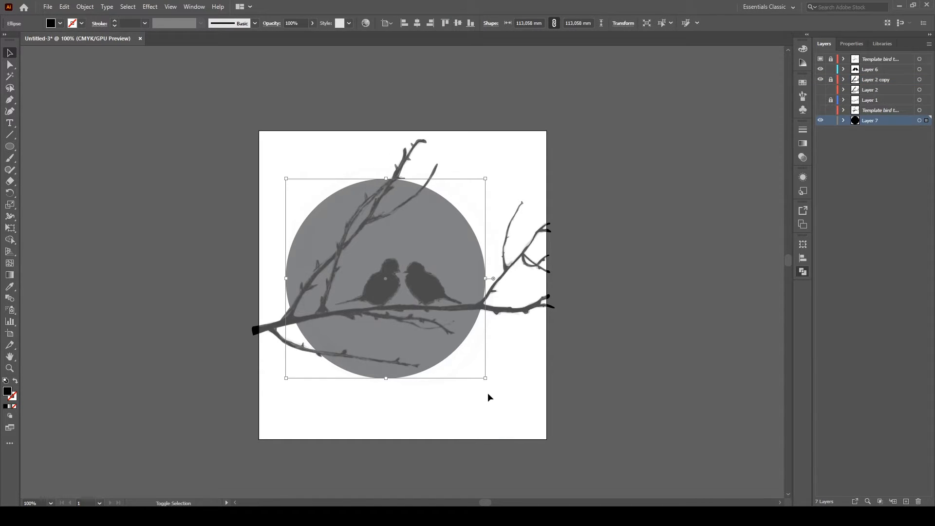
left_click_drag(485, 380, 516, 390)
left_click(532, 396)
mouse_move(438, 377)
left_mouse_down()
mouse_move(427, 369)
mouse_move(450, 364)
left_mouse_up()
left_click(514, 380)
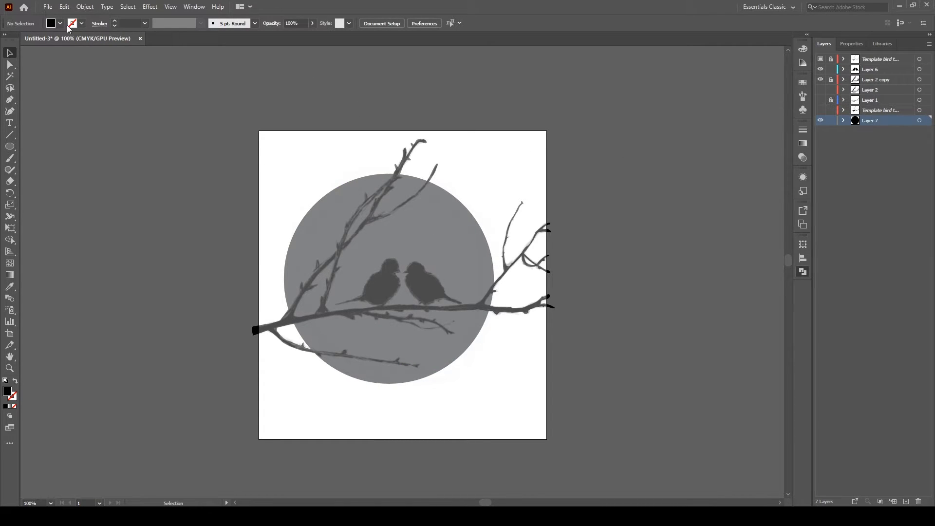
- Fill the background circle with orange and hide the top template layer
left_click(85, 41)
left_click(88, 42)
left_click(346, 194)
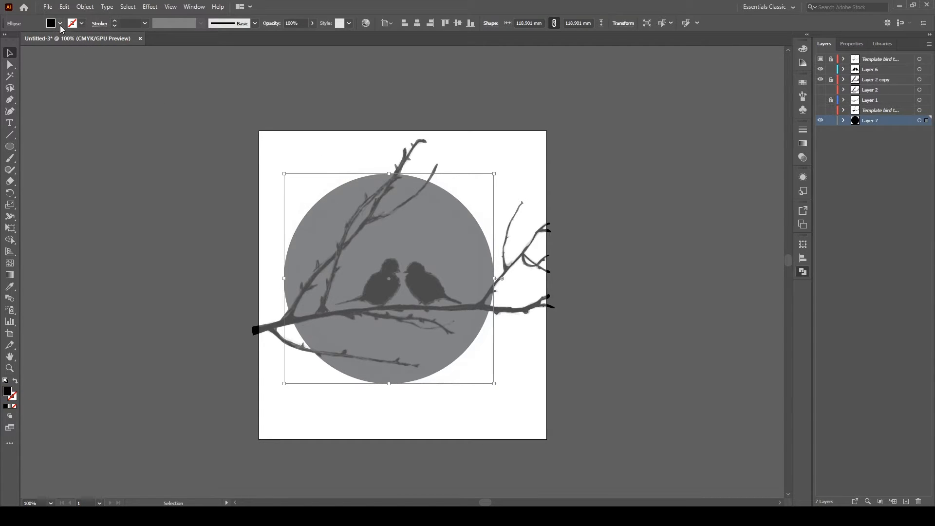
left_click(88, 41)
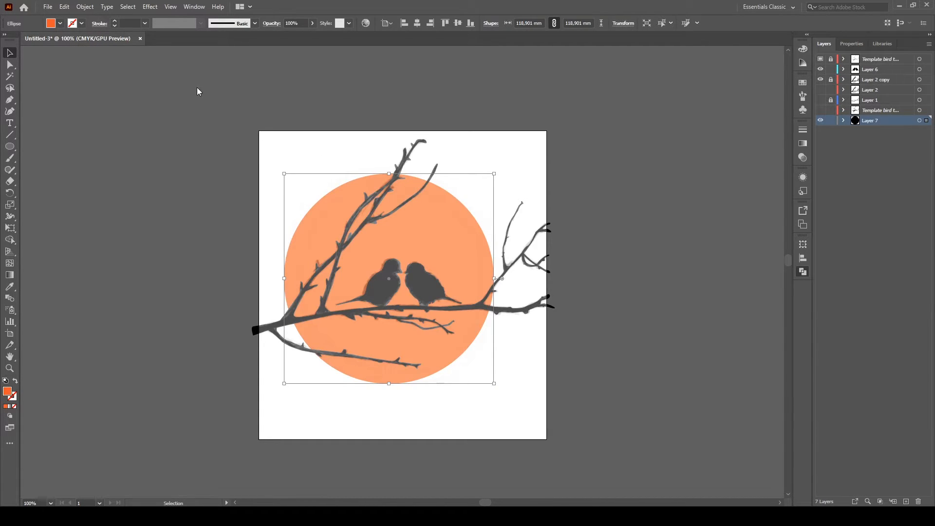
left_click(582, 149)
left_click(820, 59)
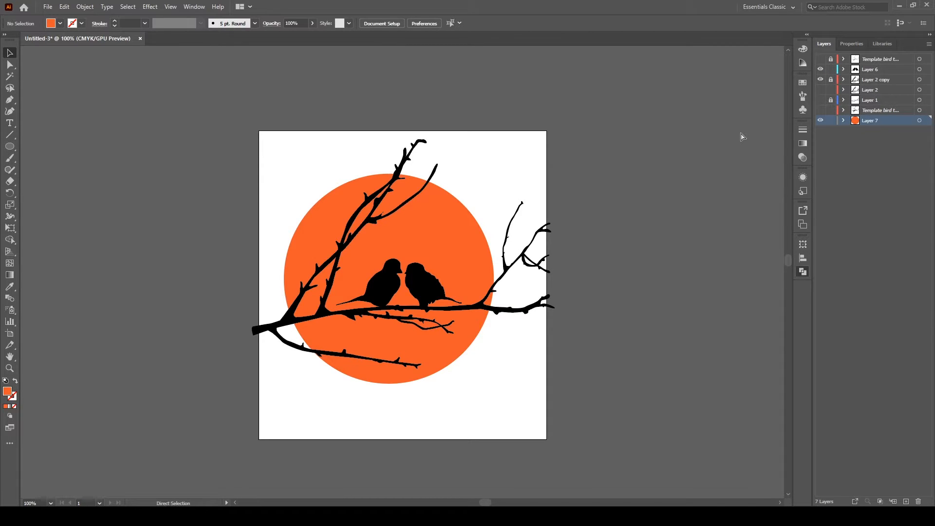
- Add a new layer at the bottom of the stack and draw a rectangle about 163 by 175 mm on it, covering the artboard
key("ctrl+minus")
key("ctrl+minus")
key("ctrl+equal")
key("ctrl+equal")
left_click(906, 502)
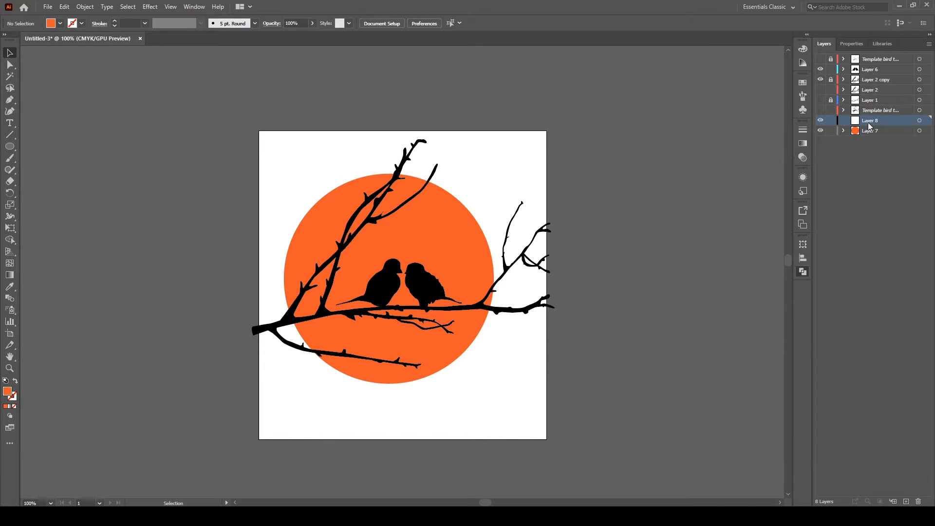
key("m")
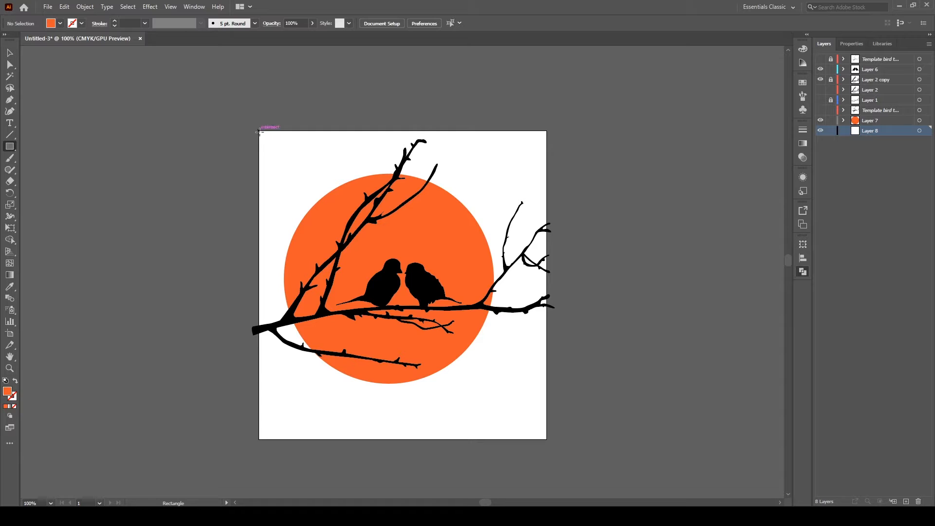
left_click_drag(259, 130, 546, 439)
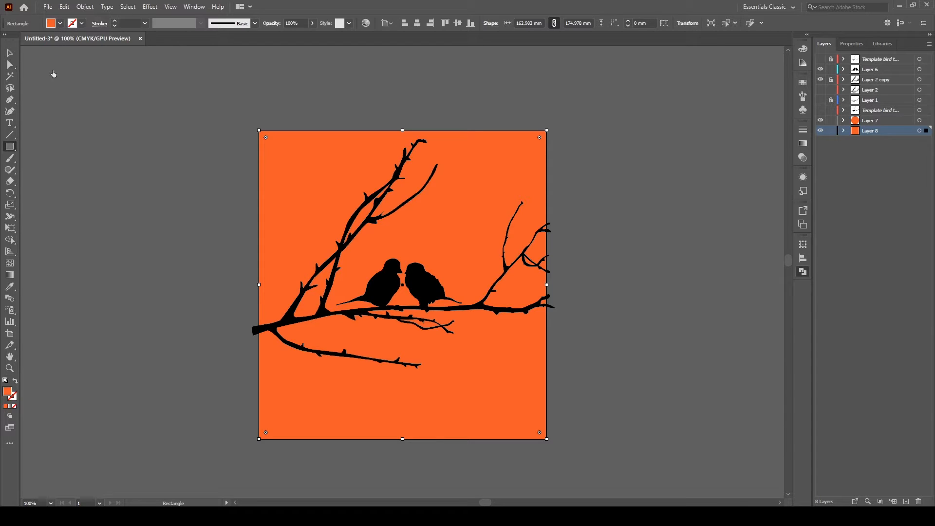
- Try grey and blue fills on the background rectangle, settle on a very light grey, and deselect it
left_click(65, 72)
left_click(68, 72)
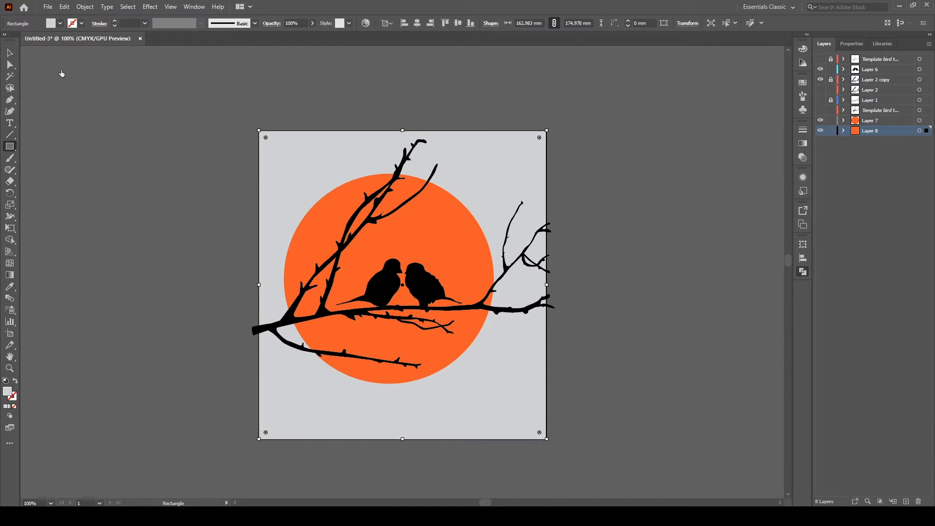
left_click(62, 74)
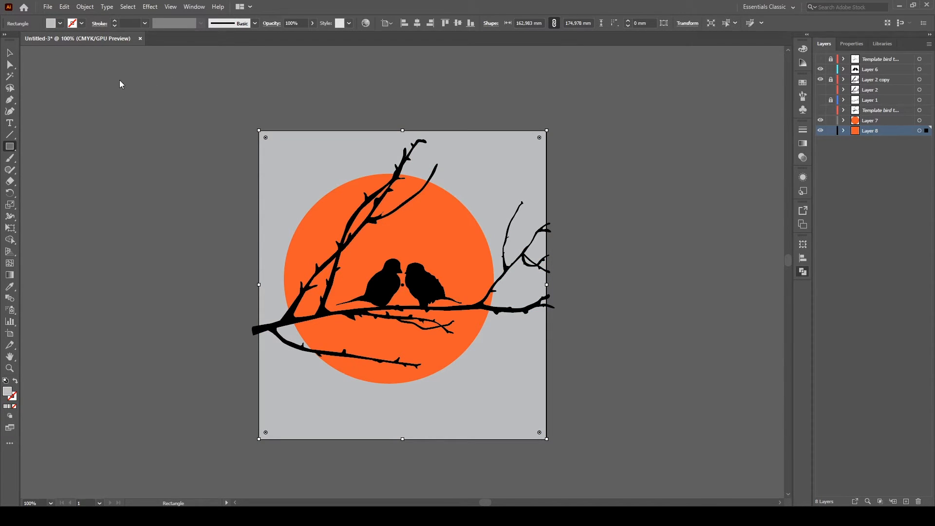
left_click(71, 67)
left_click(68, 51)
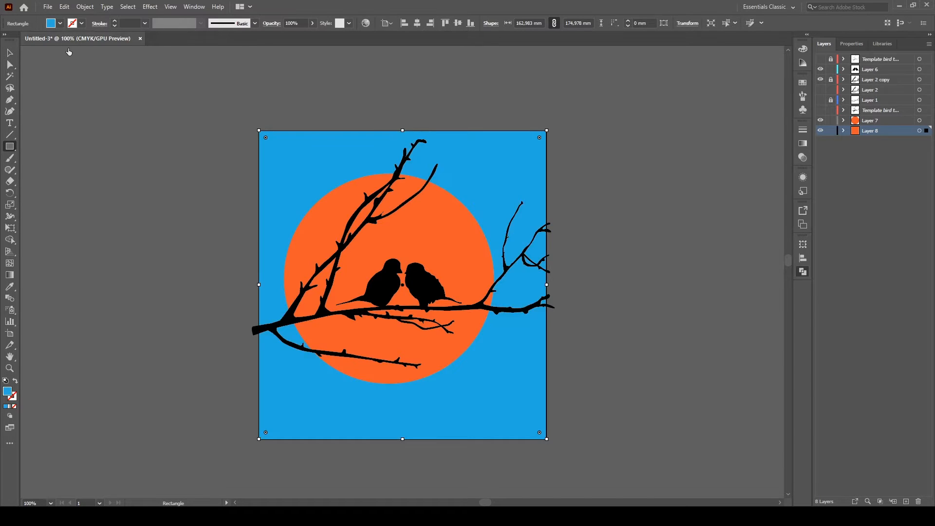
left_click(69, 72)
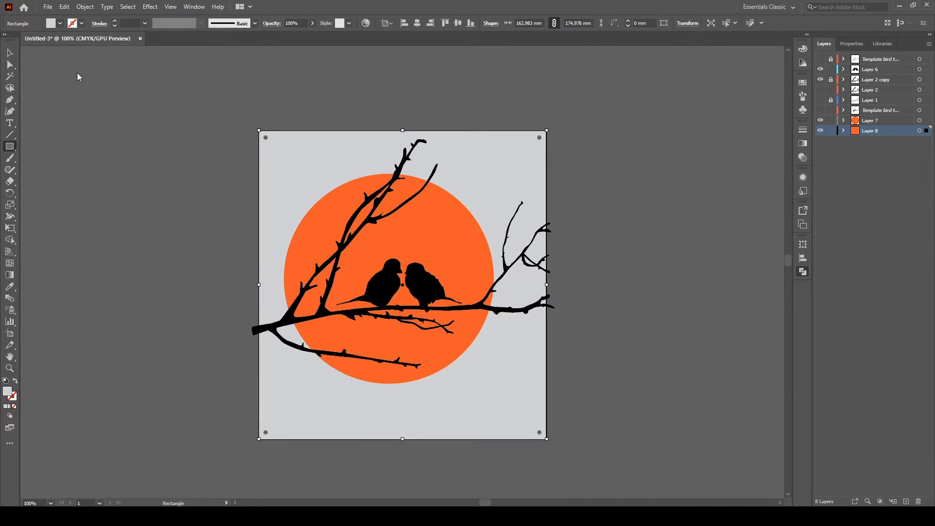
key("v")
left_click(223, 240)
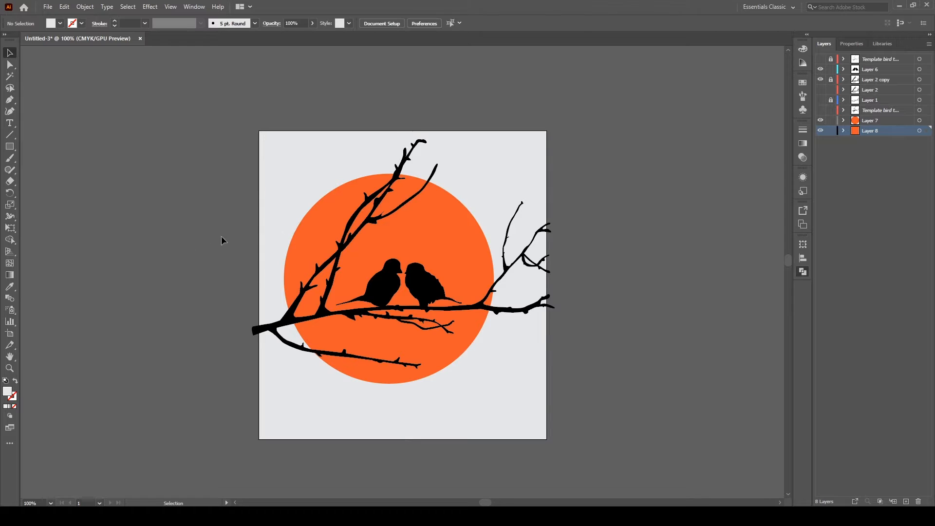
key("ctrl+equal")
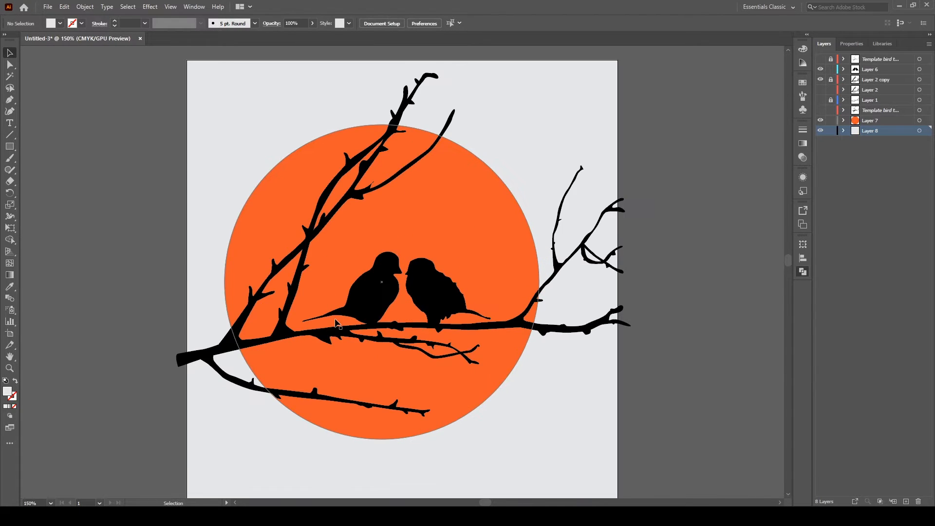
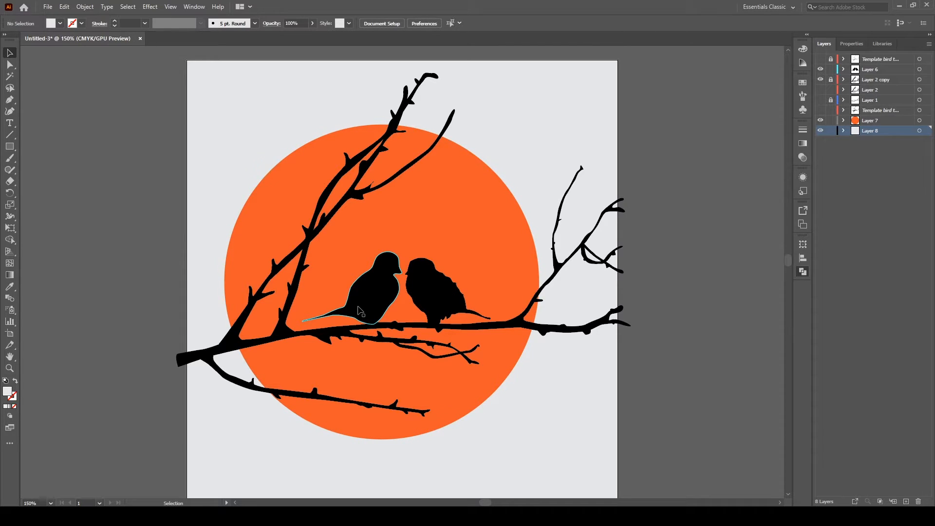
left_click(415, 191)
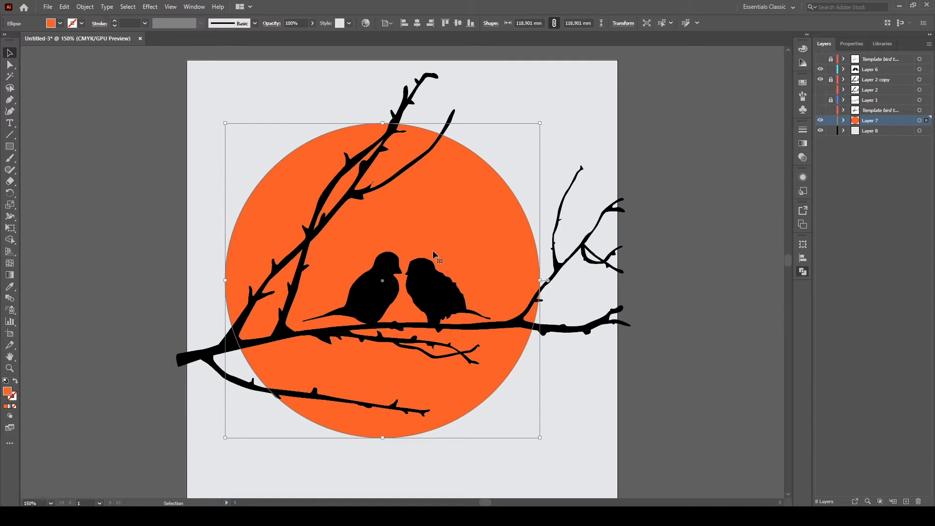
left_click(173, 219)
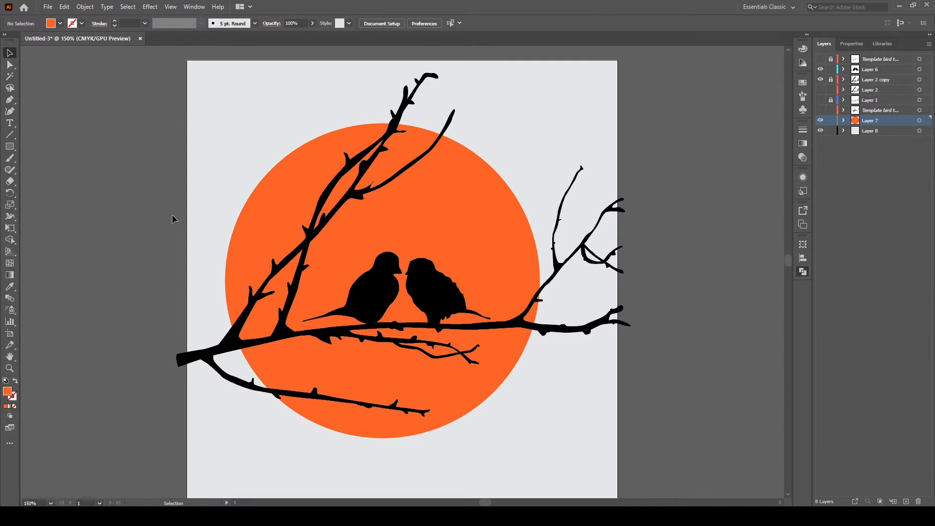
key("ctrl+z")
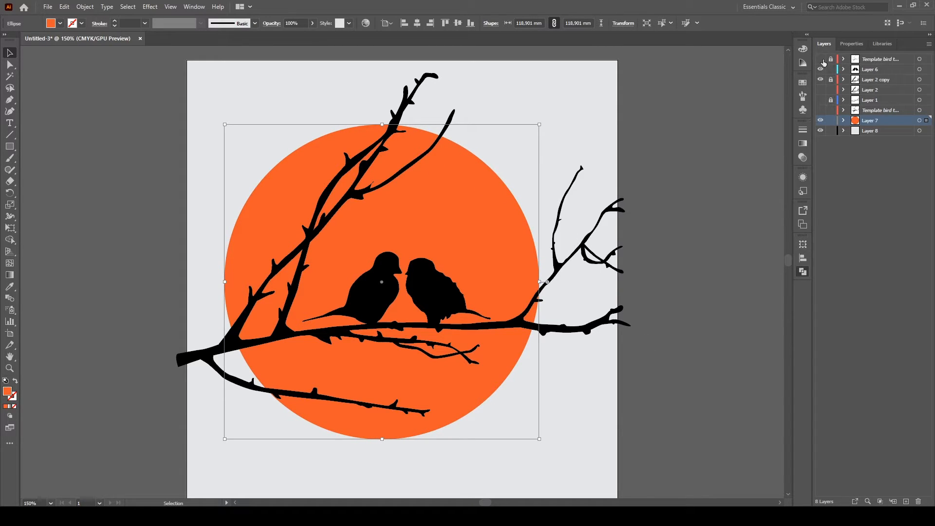
- Select the branch artwork on Layer 2 copy to check it, deselect it and lock the layer
left_click(920, 79)
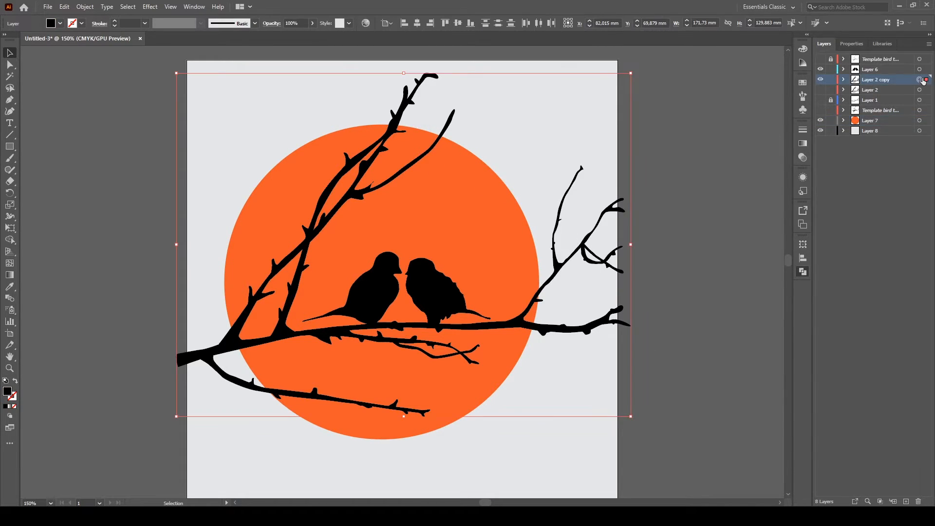
left_click(725, 163)
left_click(830, 80)
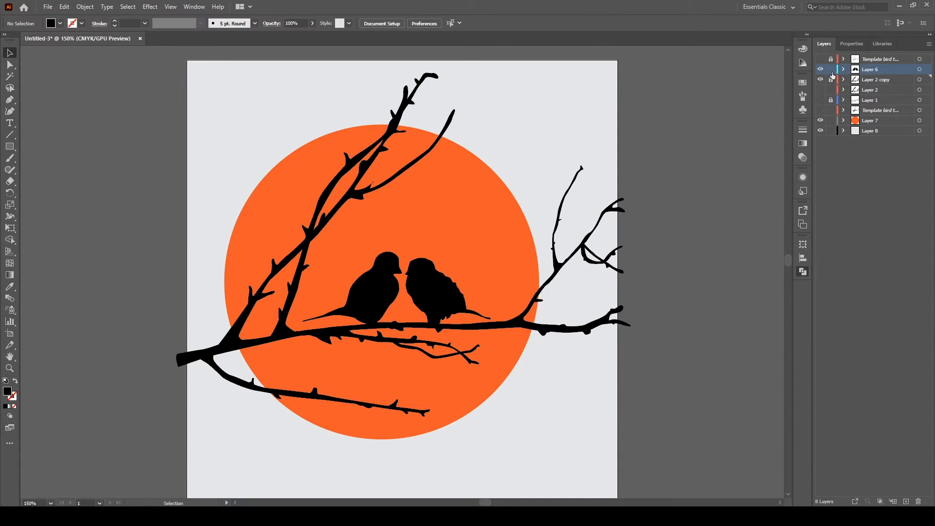
- Add a new layer directly beneath Layer 6 and a new sublayer inside Layer 6
left_click(895, 501)
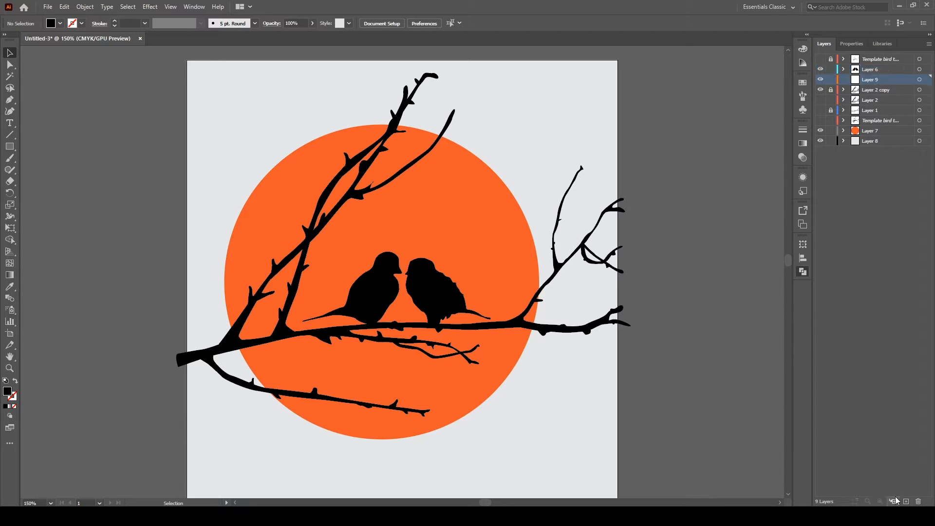
left_click(863, 279)
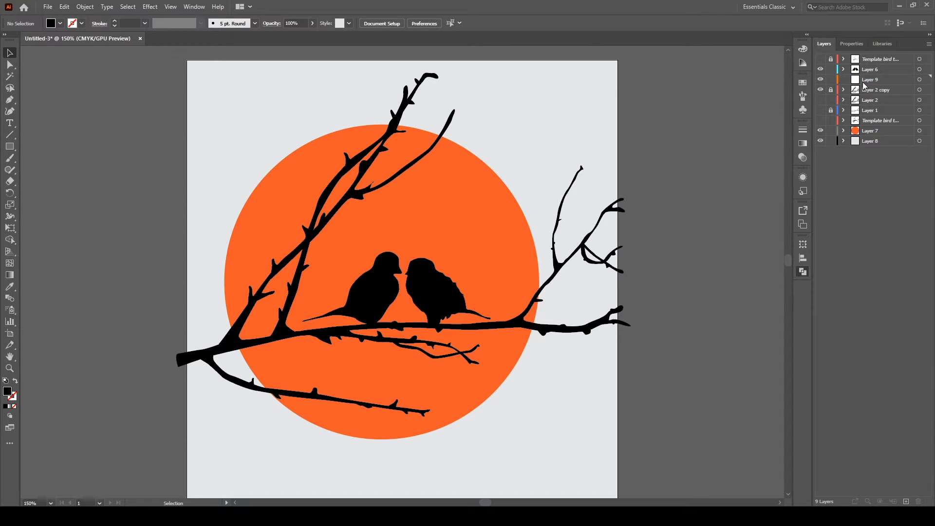
left_click(870, 71)
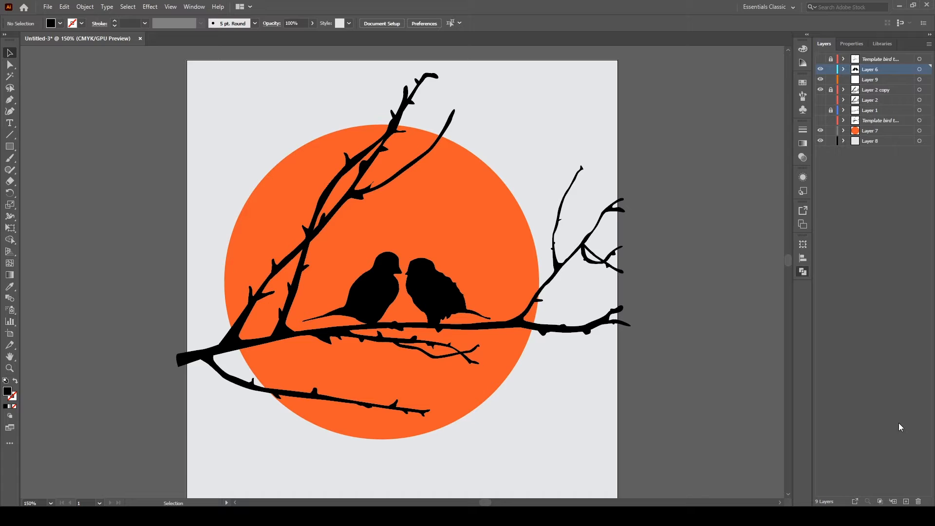
left_click(893, 501)
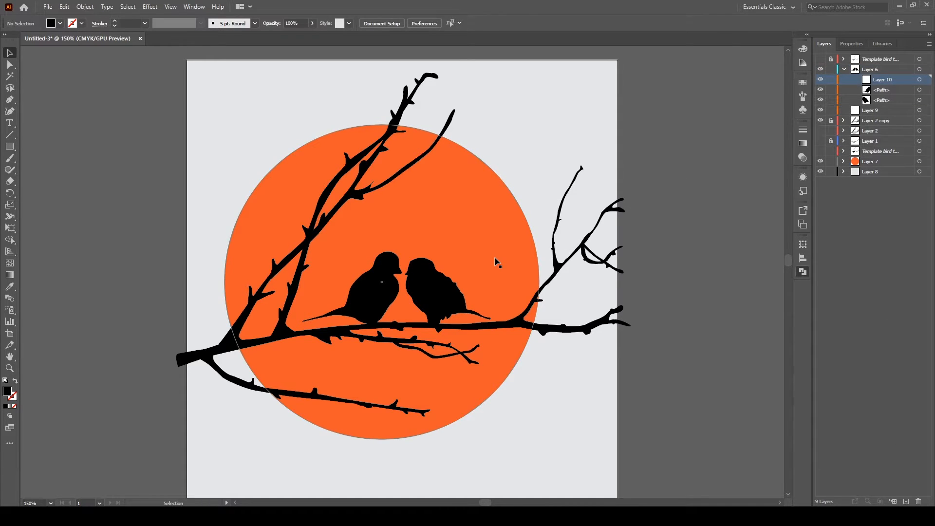
- Duplicate the right bird's path inside Layer 6 and lock the lower copy
key("ctrl+equal")
key("ctrl+equal")
key("ctrl+equal")
key("ctrl+equal")
key("ctrl+equal")
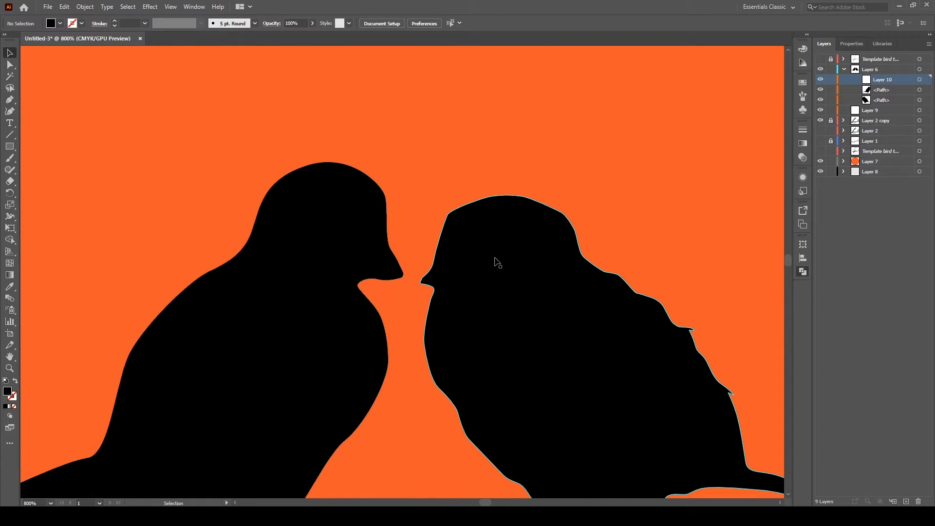
key("space")
left_click_drag(410, 404, 457, 296)
key("p")
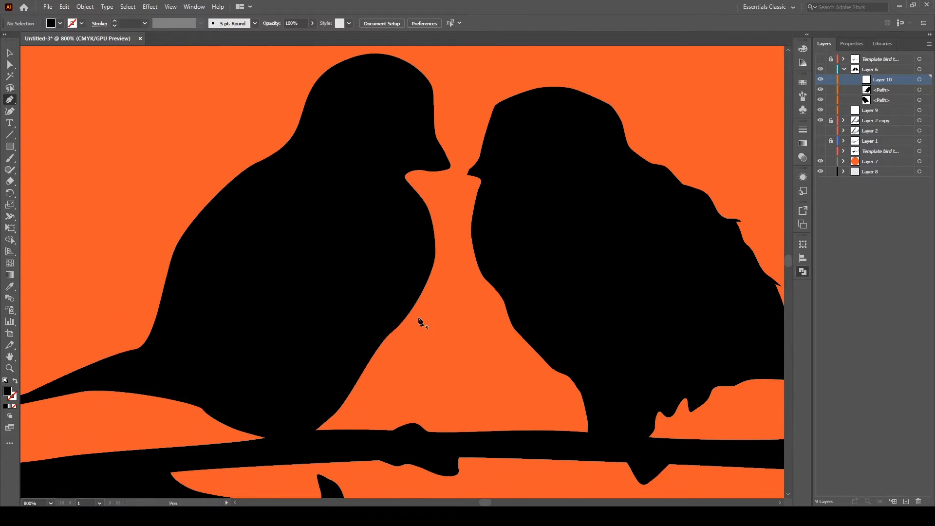
key("v")
left_click(895, 100)
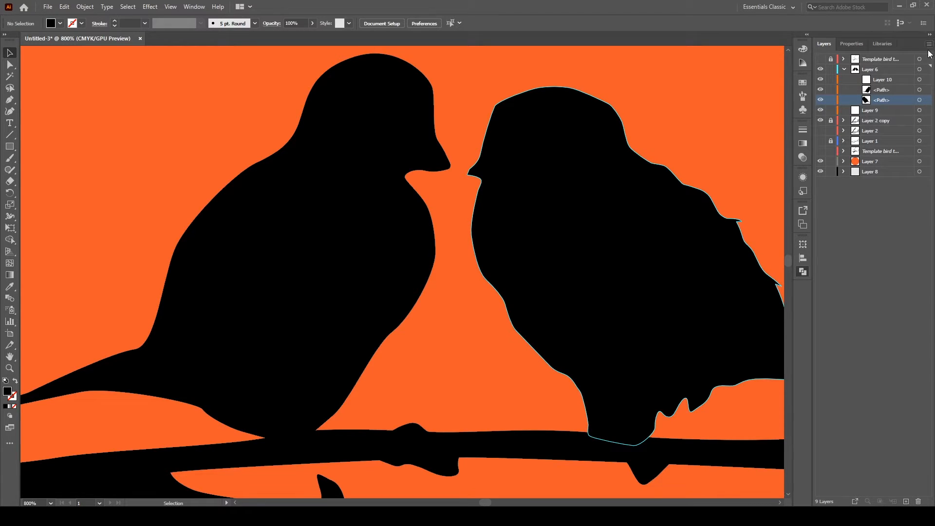
left_click(837, 68)
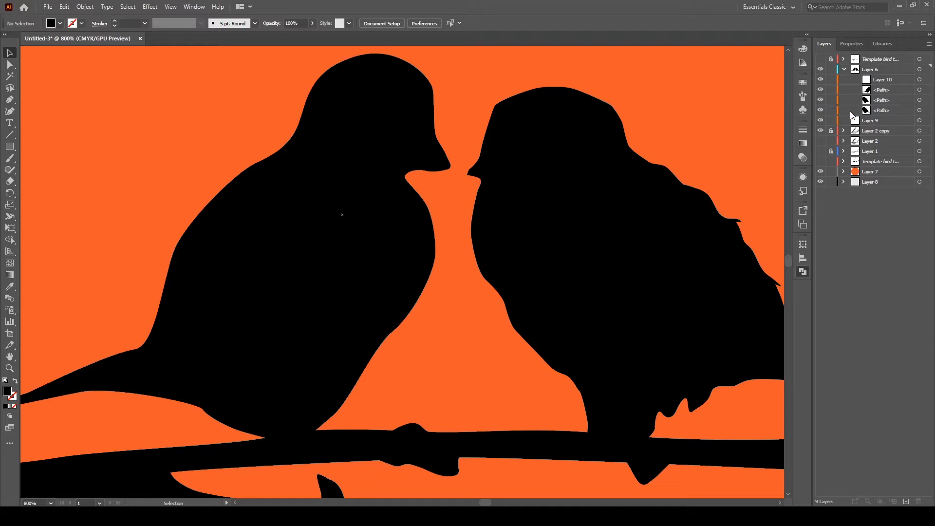
left_click(830, 111)
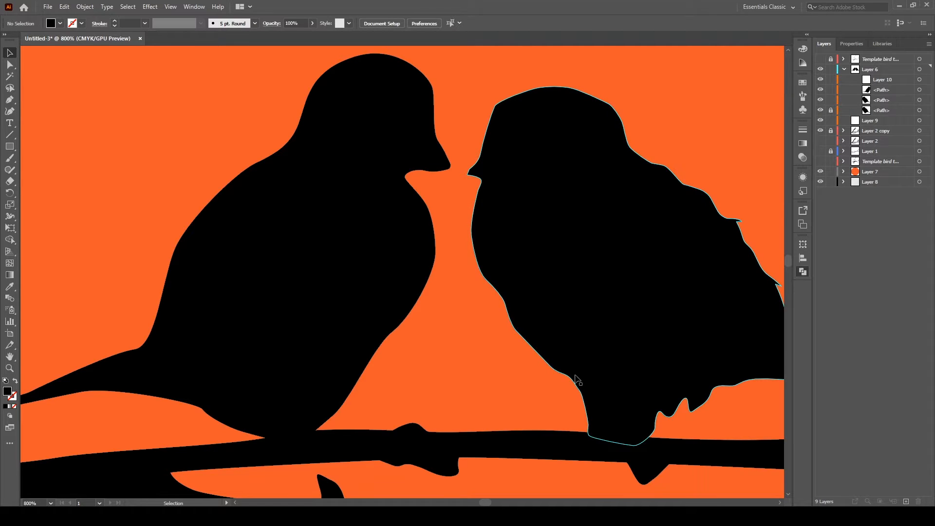
- Draw a closed Pen shape about 4.4 mm wide and 9.4 mm tall over the right bird's breast, slightly overlapping its outer edge
key("p")
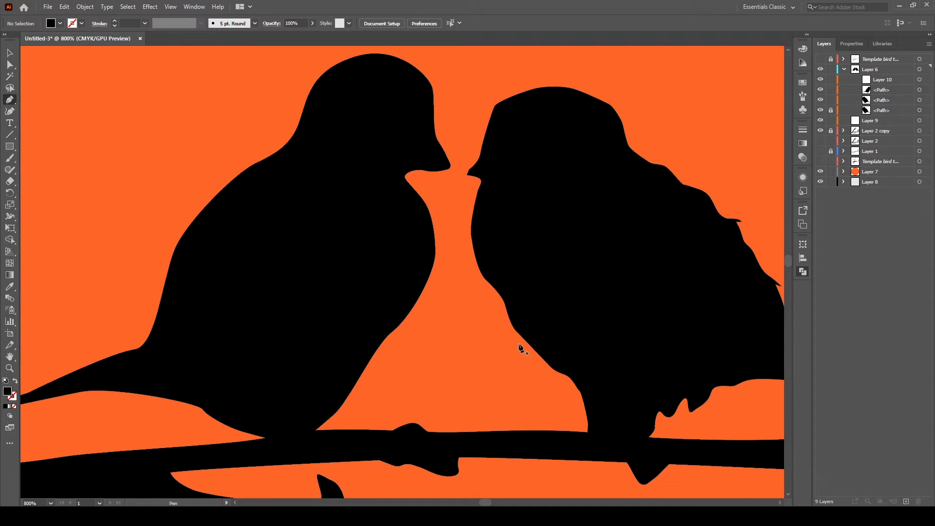
left_click(515, 337)
left_click(526, 268)
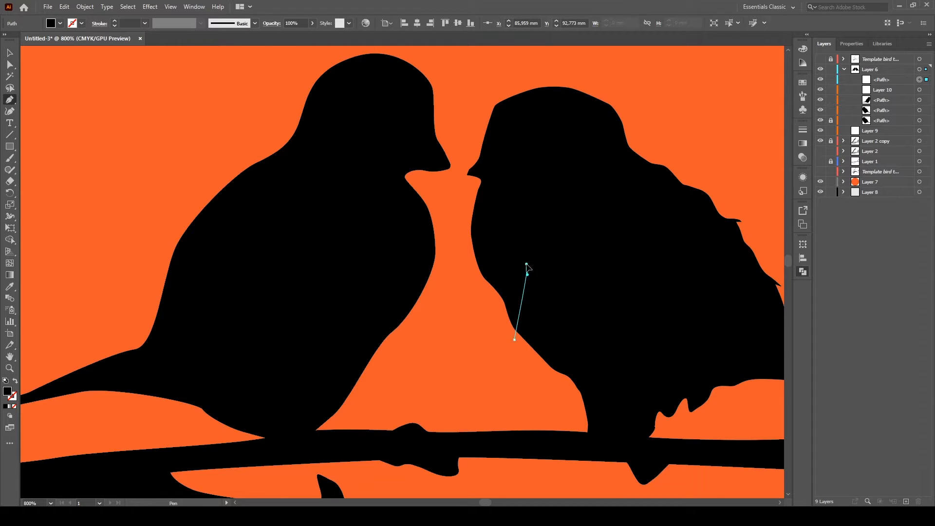
left_click_drag(525, 232, 496, 208)
left_click(496, 207)
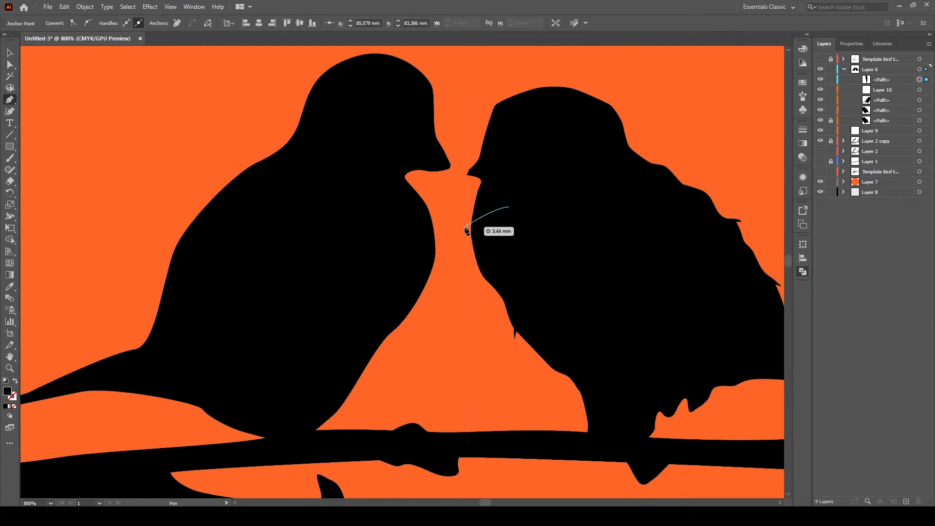
left_click_drag(467, 227, 465, 231)
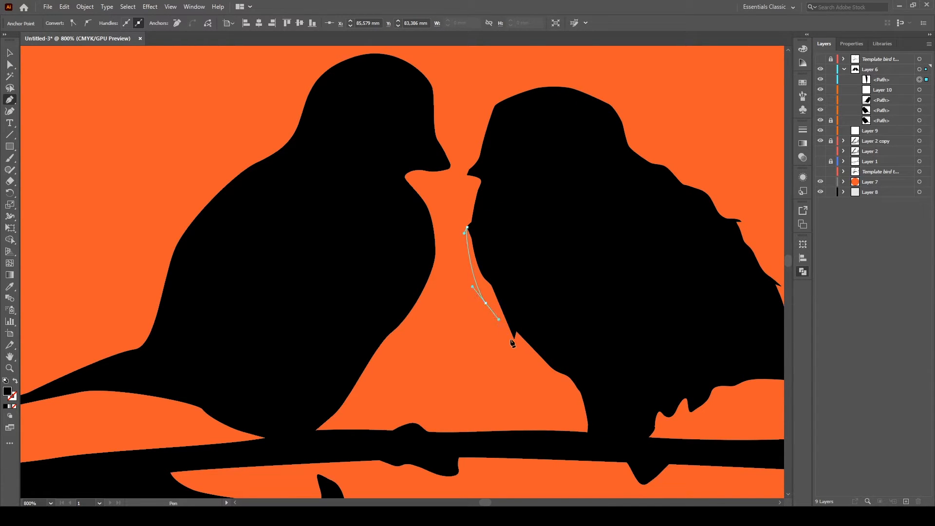
left_click(515, 339)
left_click(515, 340)
- Fill the new breast shape on the right bird with light orange
key("i")
left_click(452, 229)
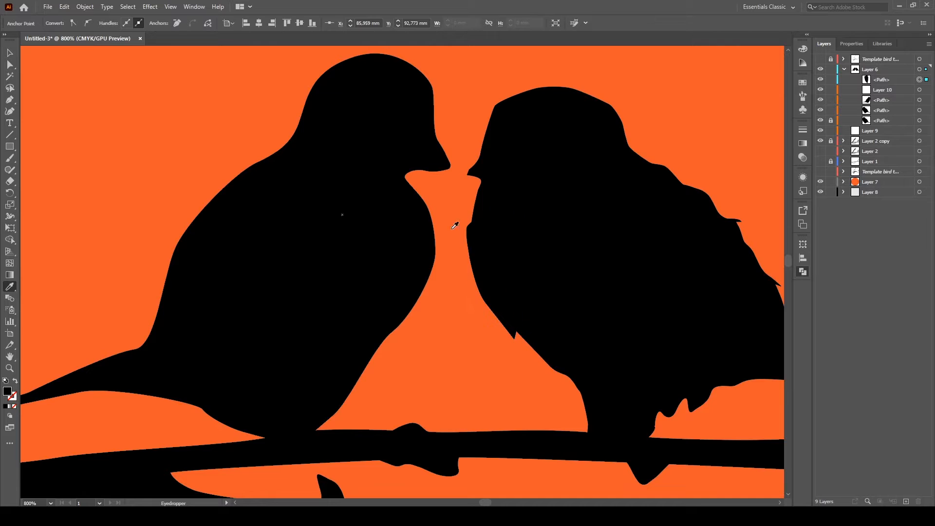
key("v")
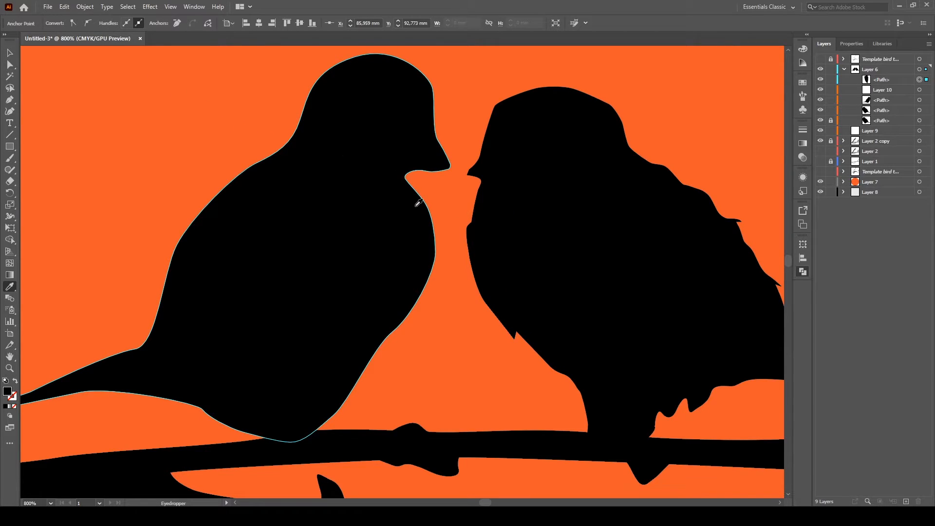
left_click(480, 236)
left_click(60, 24)
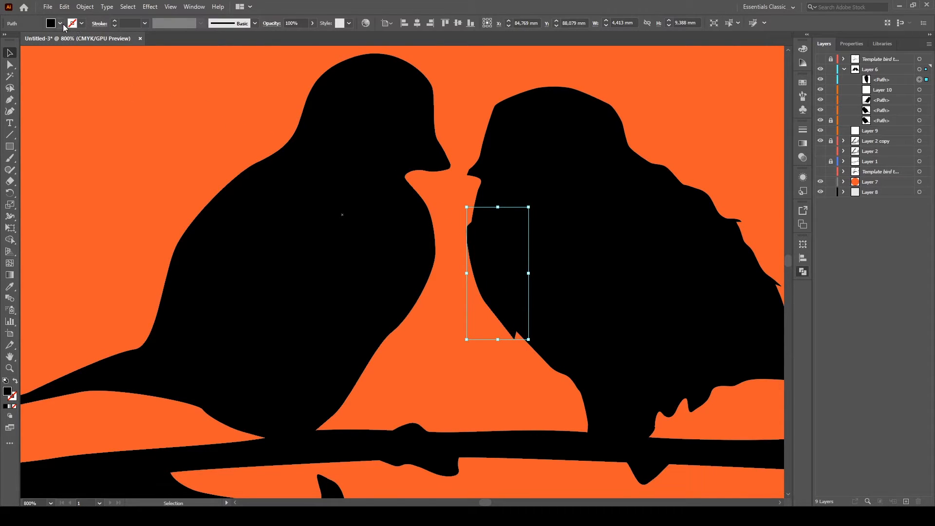
left_click(89, 40)
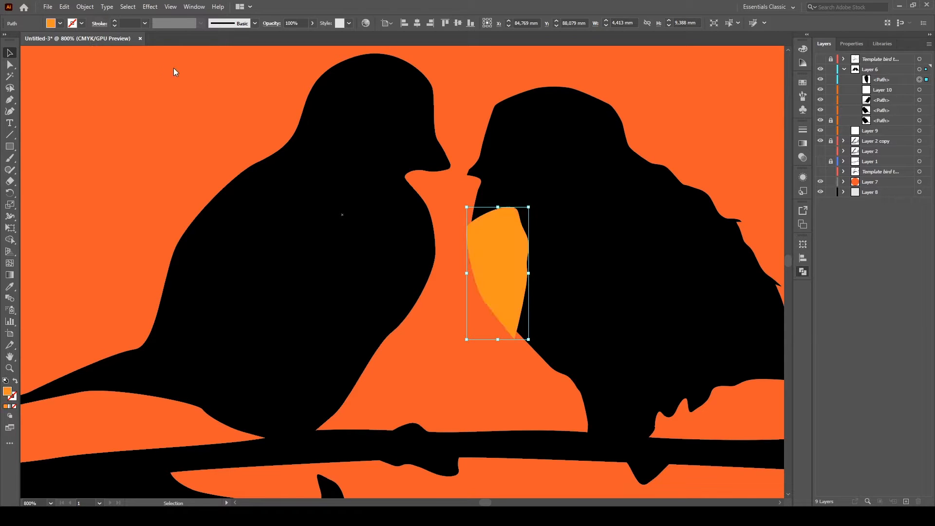
- Try to trim the light orange breast shape against the right bird's body with Pathfinder operations
left_click(443, 361)
left_click(496, 265)
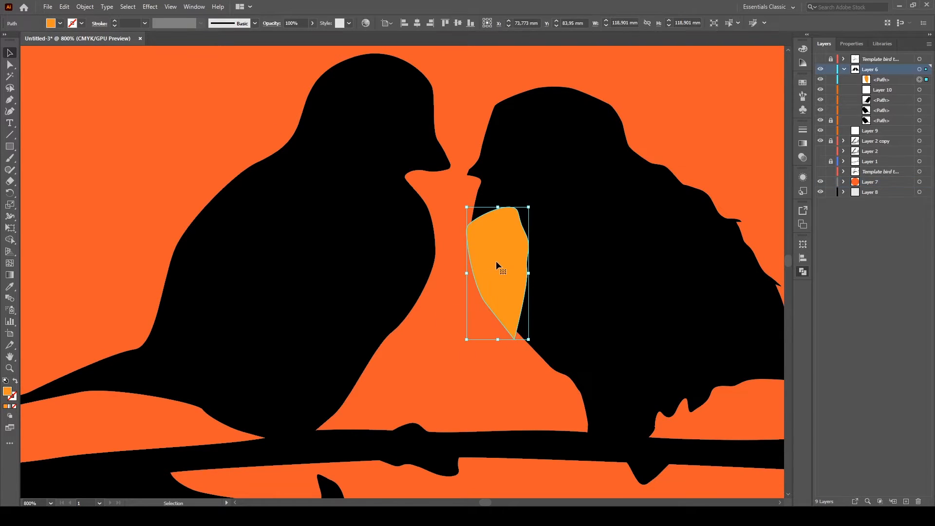
left_click(598, 281, "shift")
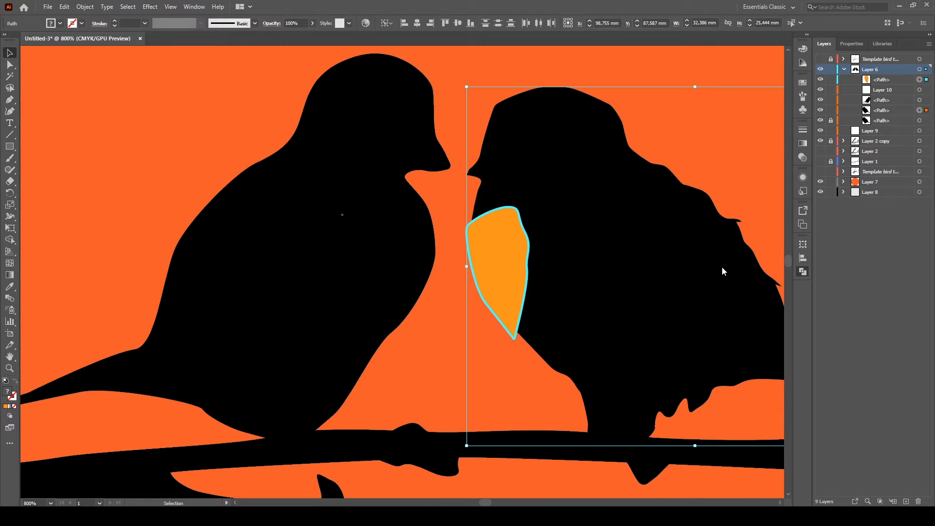
left_click(782, 293)
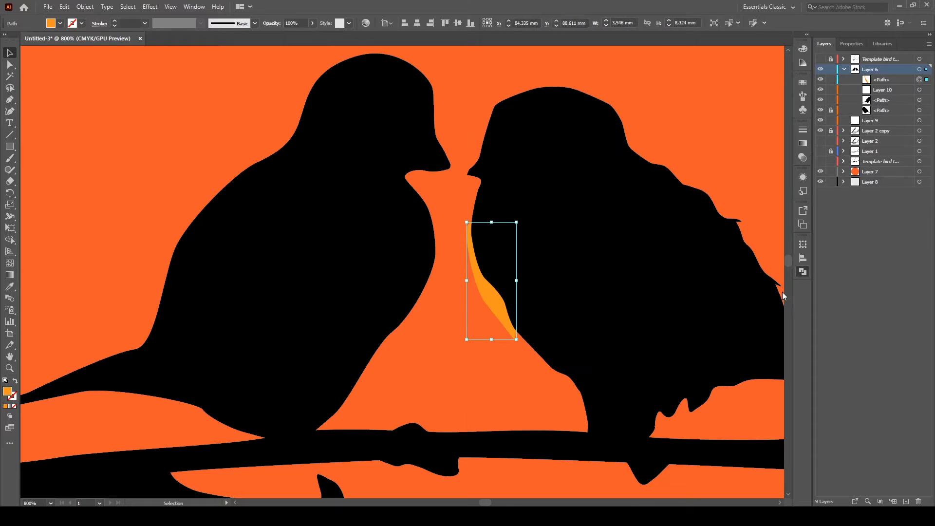
key("ctrl+z")
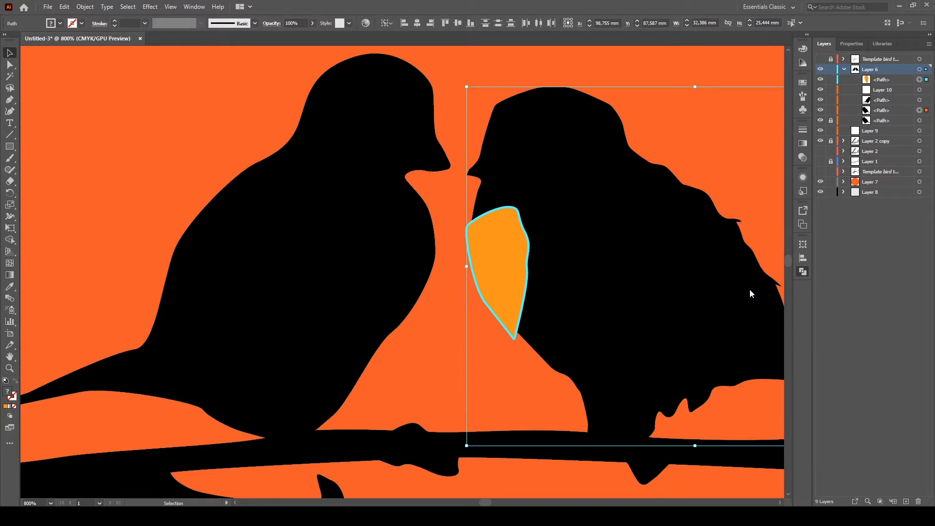
key("ctrl+z")
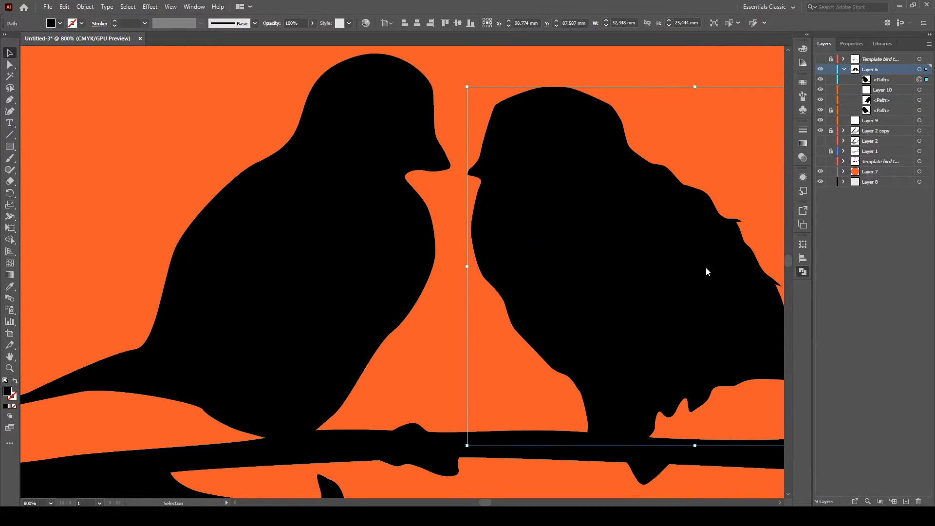
key("ctrl+shift+z")
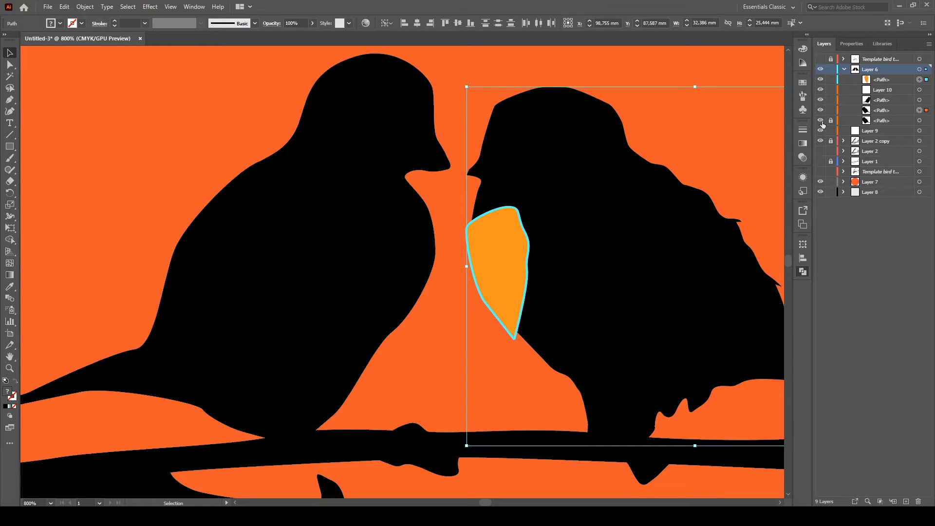
- Hide the locked lower copy of the right bird and try subtracting the breast shape from the upper one
left_click(820, 121)
key("Delete")
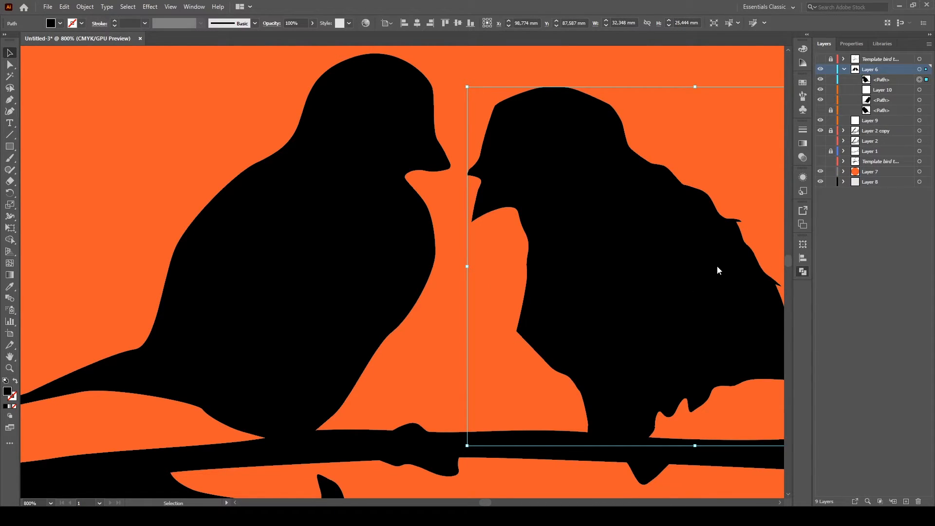
key("ctrl+z")
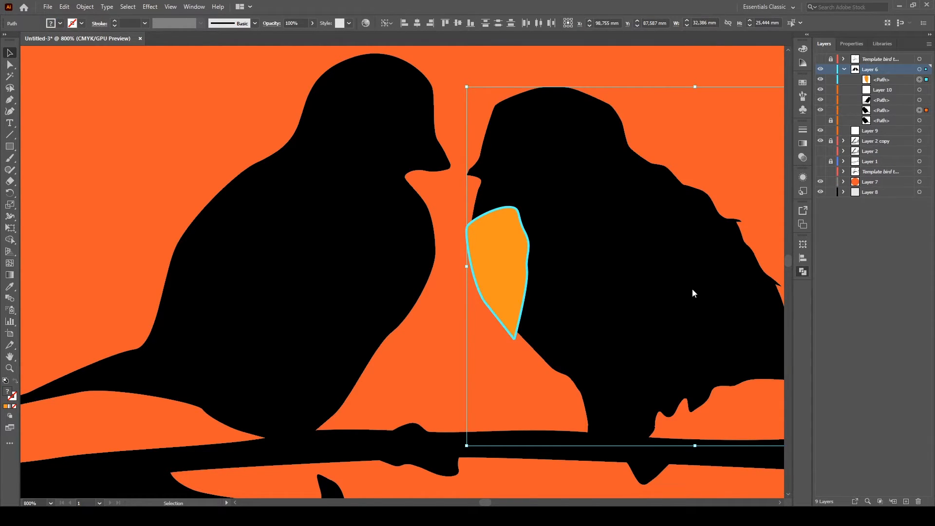
- Try to divide the right bird with its breast shape and delete the part protruding beyond the body
key("ctrl+g")
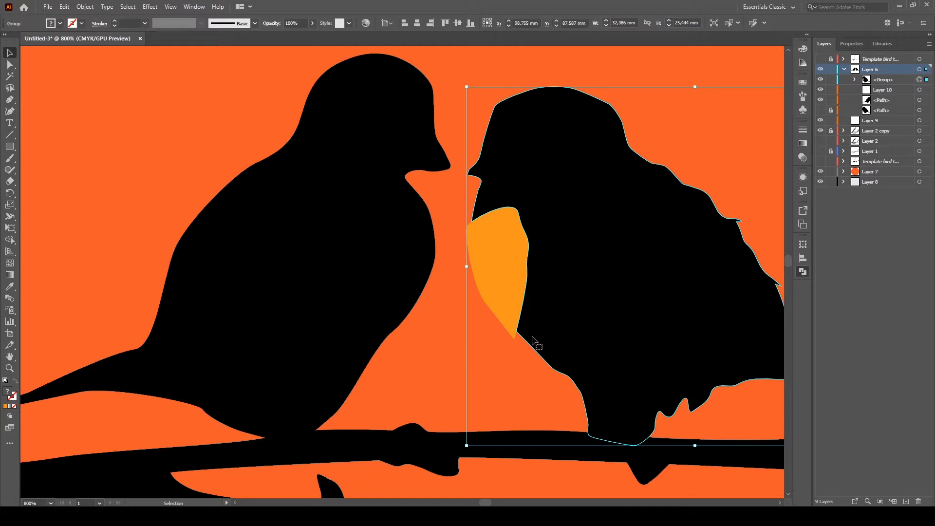
left_click(479, 335)
left_click(529, 324)
key("Delete")
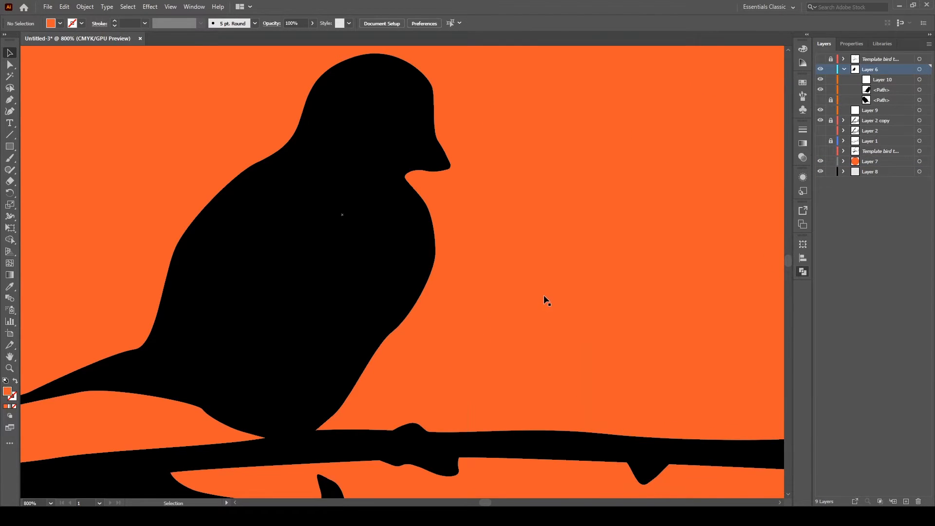
key("ctrl+z")
key("ctrl+shift+g")
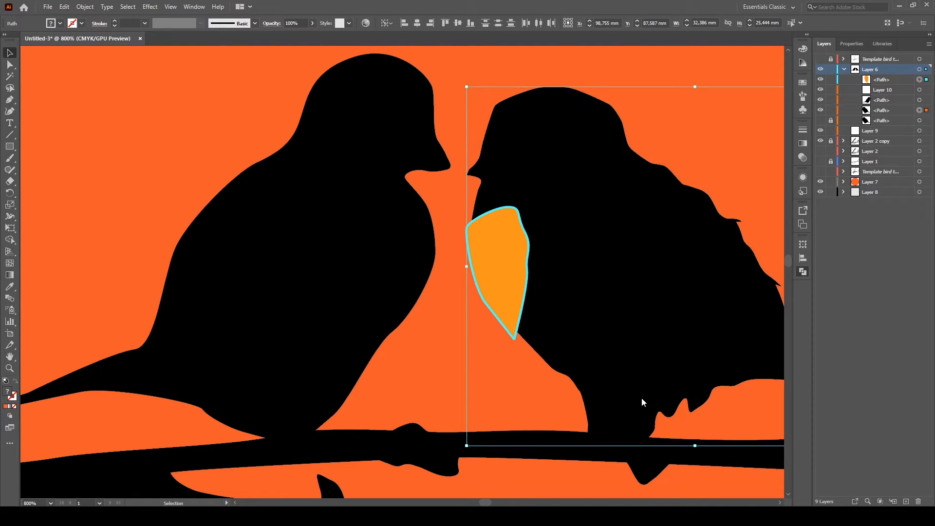
- Inspect the breast shape and the right bird's body separately in isolation mode
double_click(501, 265)
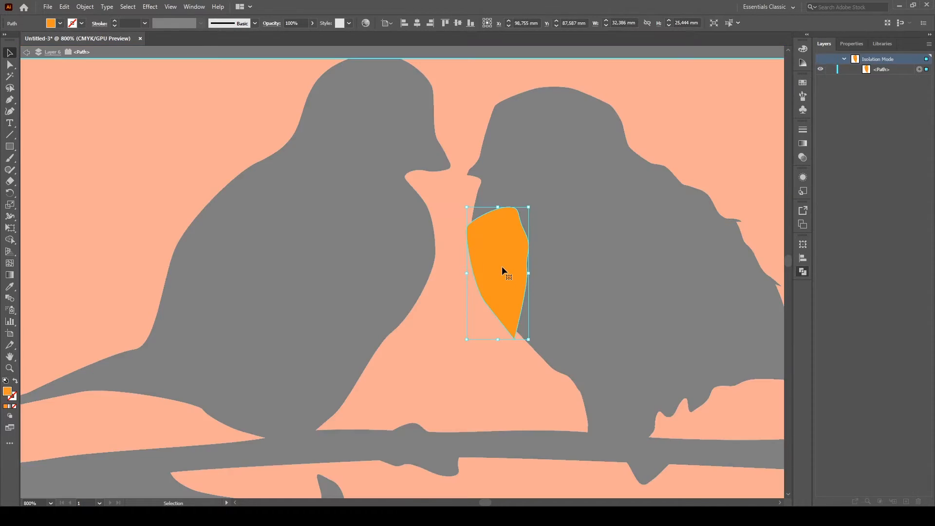
double_click(560, 266)
double_click(561, 268)
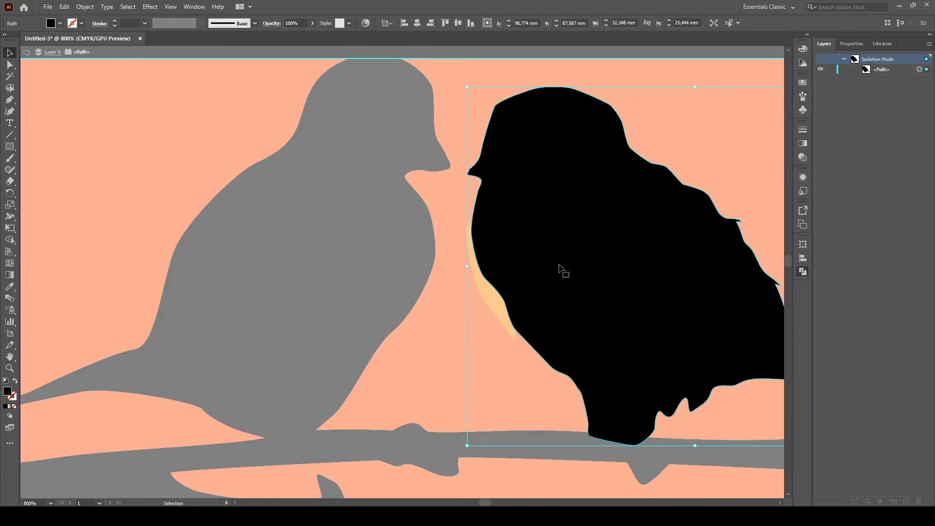
double_click(440, 312)
- Divide the right bird's upper copy and its breast shape with Pathfinder and ungroup the resulting pieces
left_click(500, 283)
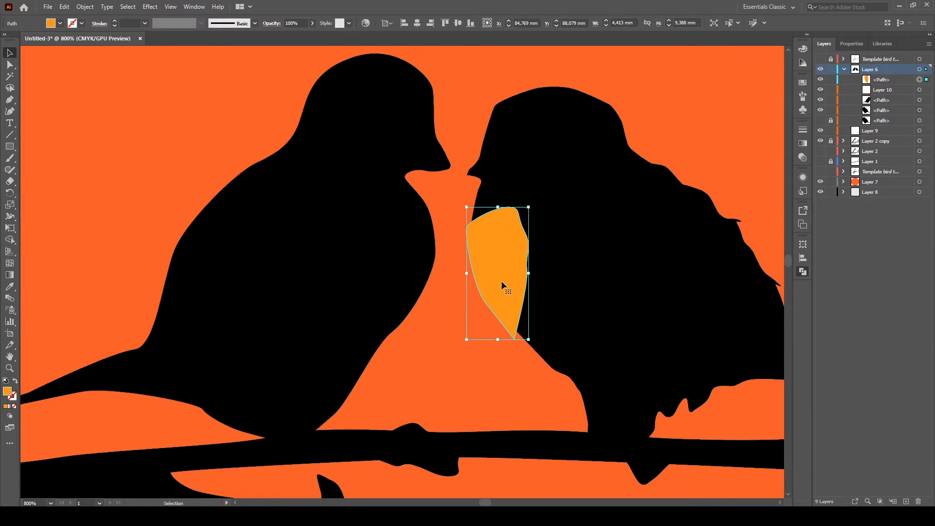
left_click(600, 265)
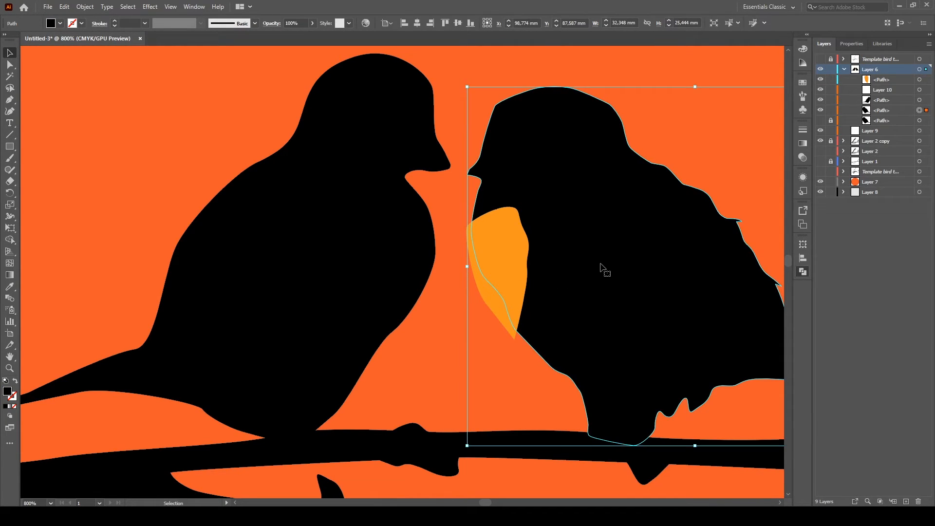
left_click(572, 266, "shift")
left_click(508, 262, "shift")
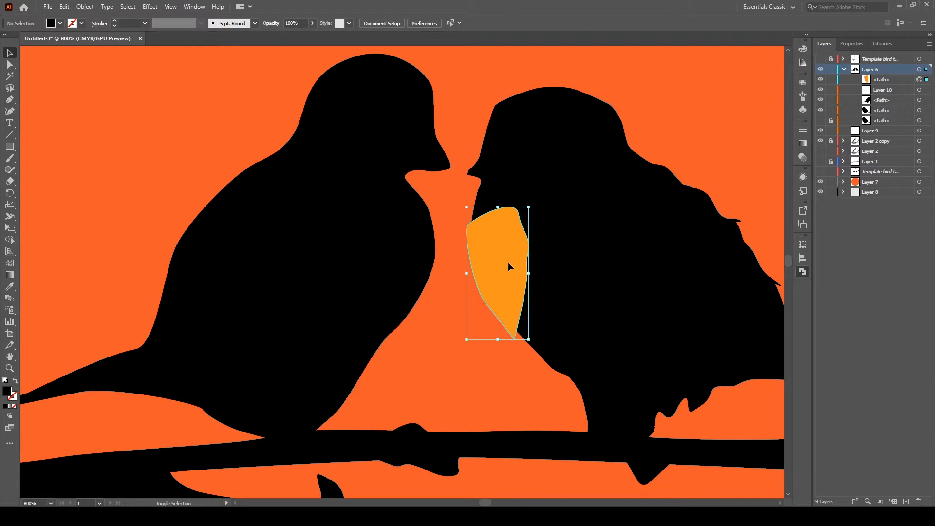
left_click(557, 267, "shift")
key("ctrl+g")
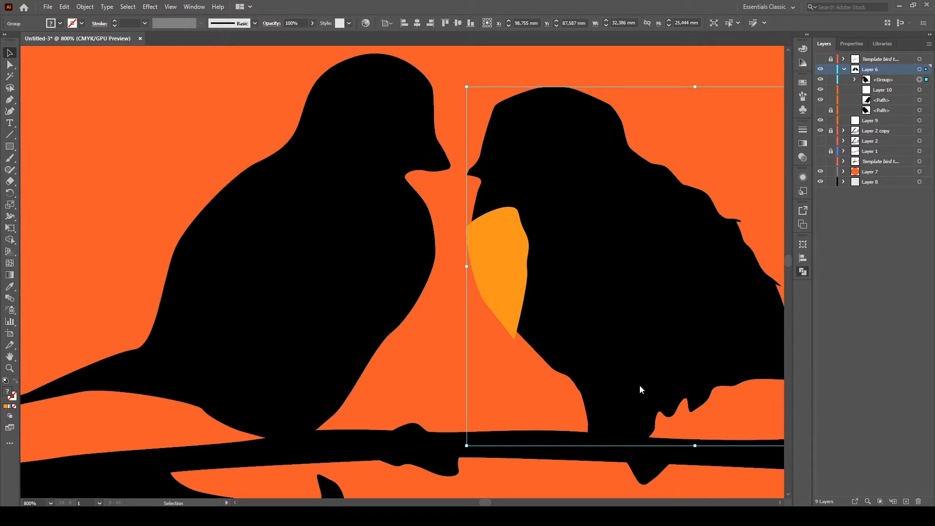
key("Delete")
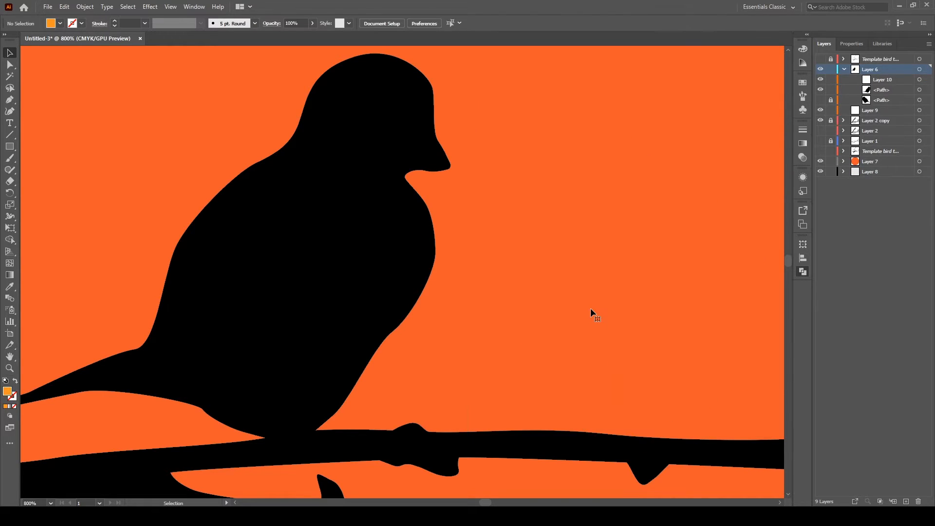
key("ctrl+z")
key("ctrl+z")
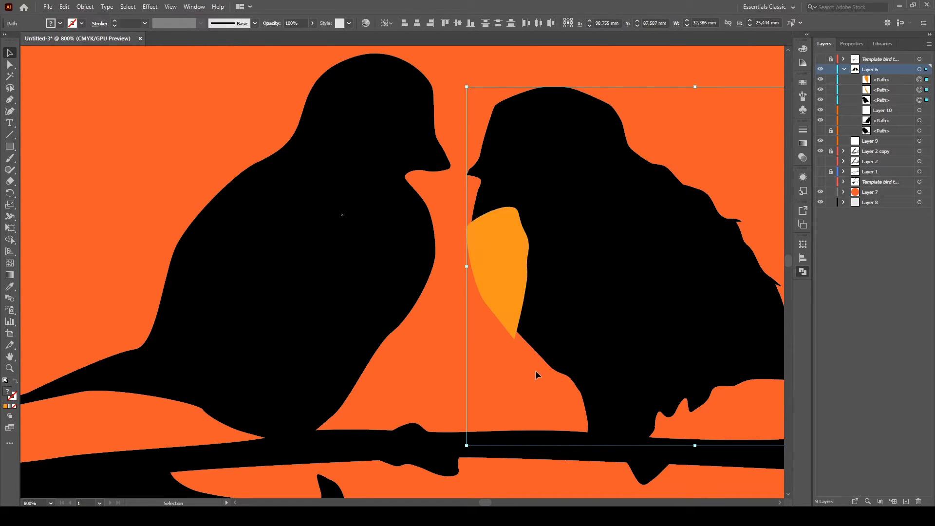
- Delete the two leftover pieces around the right bird's breast patch and show the locked bird copy again
left_click(502, 318)
key("Delete")
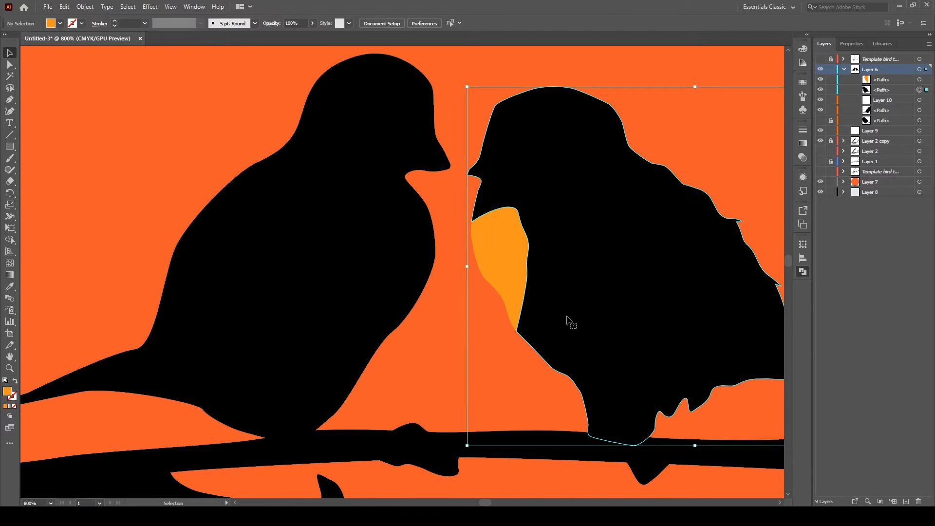
key("Delete")
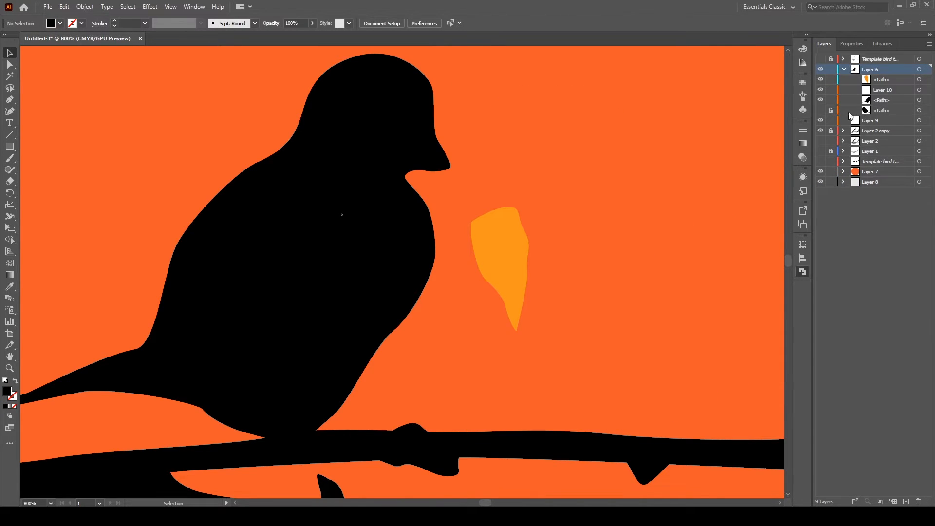
left_click(820, 111)
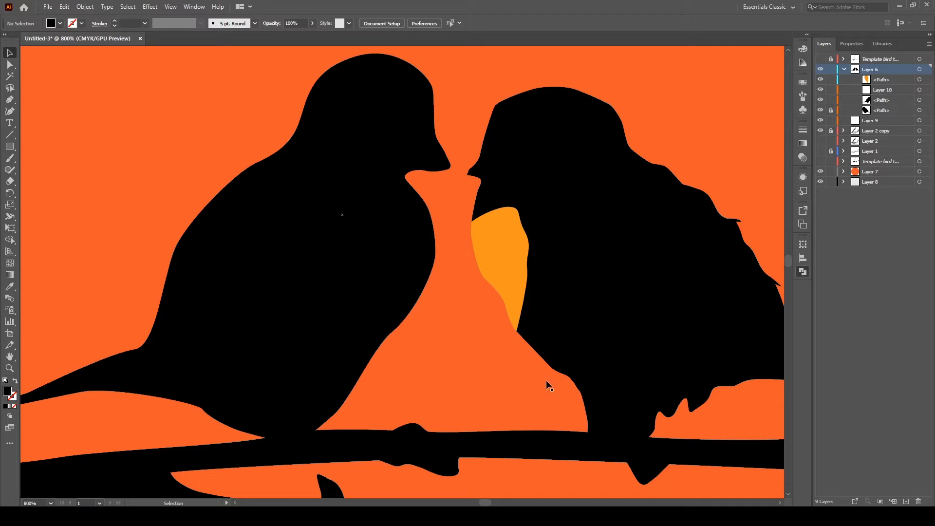
left_click(517, 339)
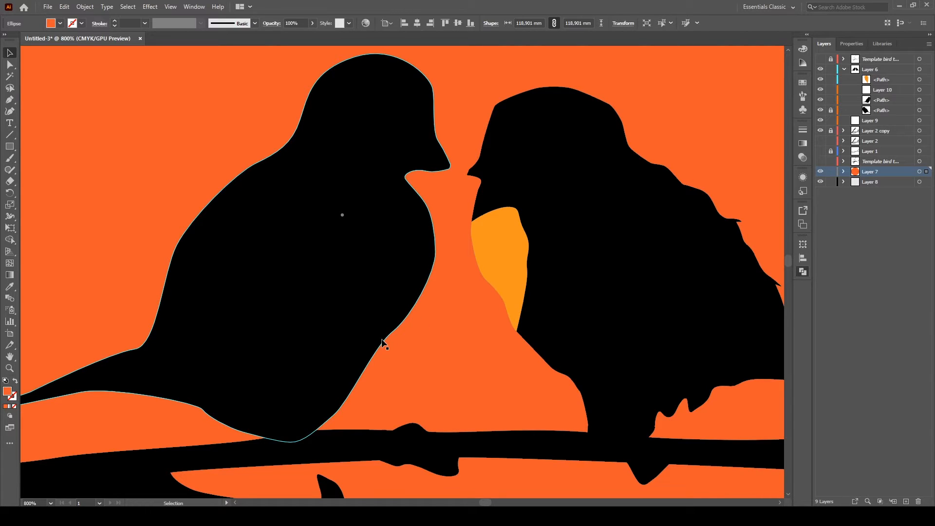
- Duplicate the left bird's path in place inside Layer 6
left_click(884, 100)
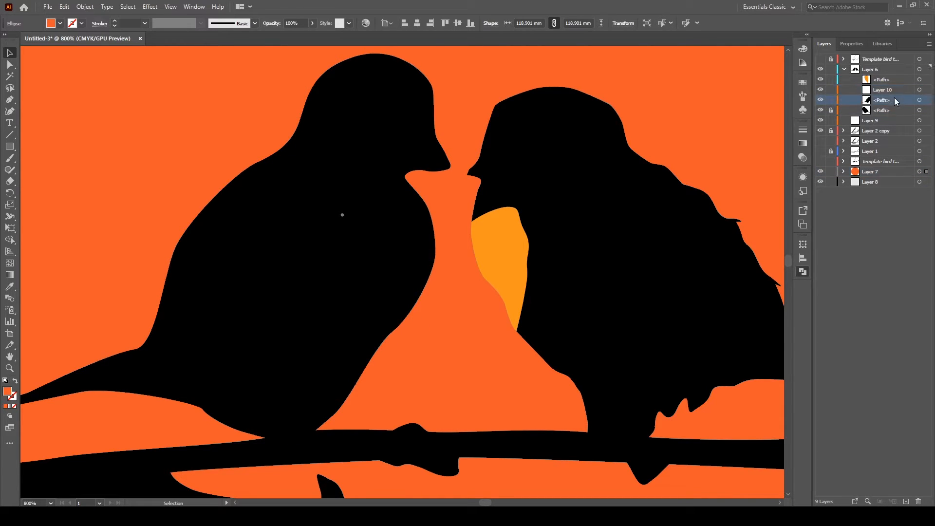
left_click(919, 101)
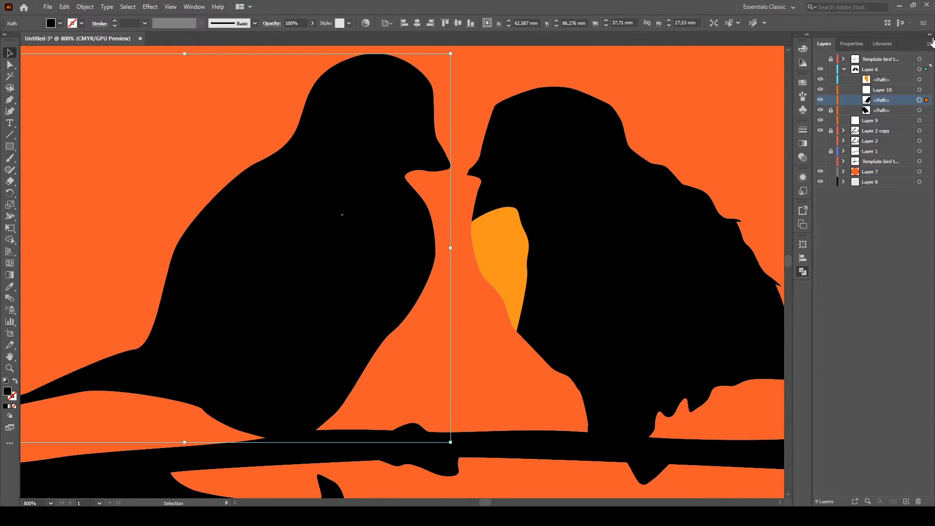
key("ctrl+c")
key("ctrl+f")
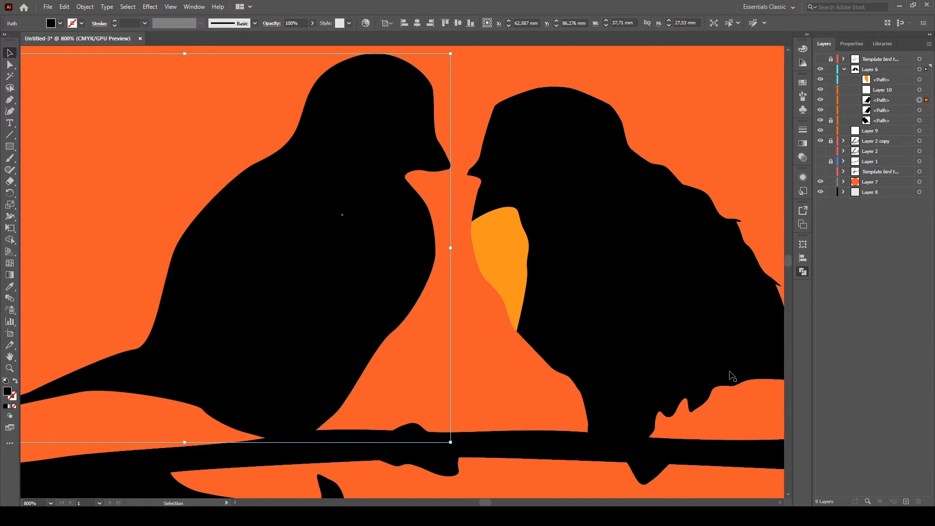
- Draw a closed Pen shape about 4.3 mm wide and 10.1 mm tall over the left bird's breast, overlapping its outer edge
key("p")
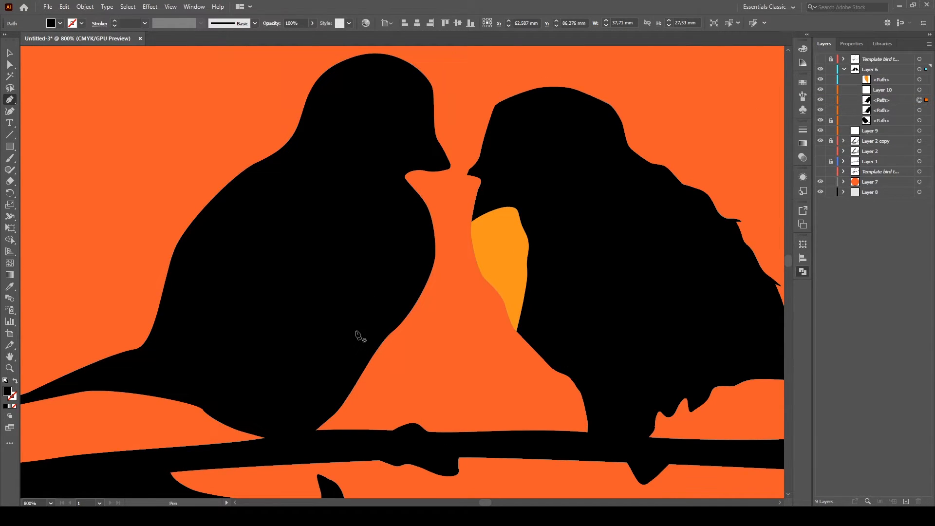
left_click_drag(387, 345, 380, 279)
left_click_drag(379, 228, 438, 231)
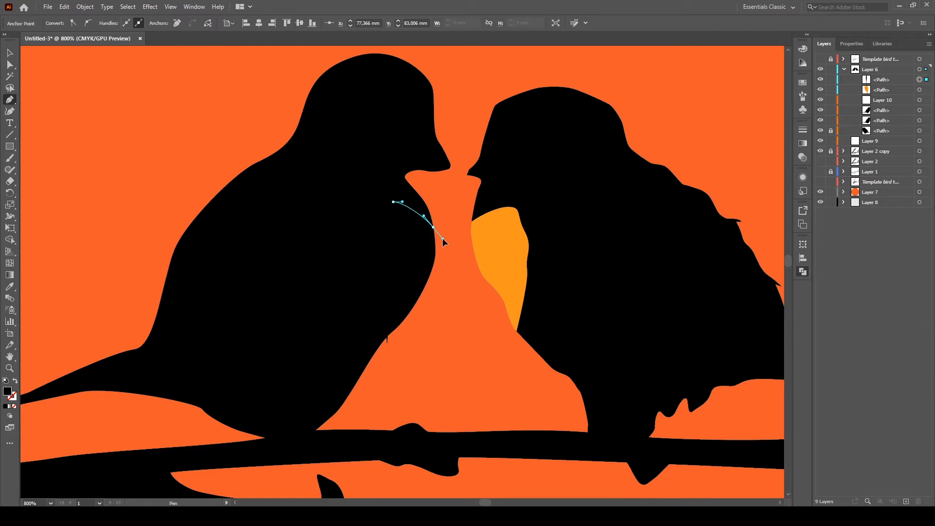
left_click_drag(387, 344, 330, 359)
- Fill the left bird's breast shape with the light orange sampled from the right bird's breast
key("i")
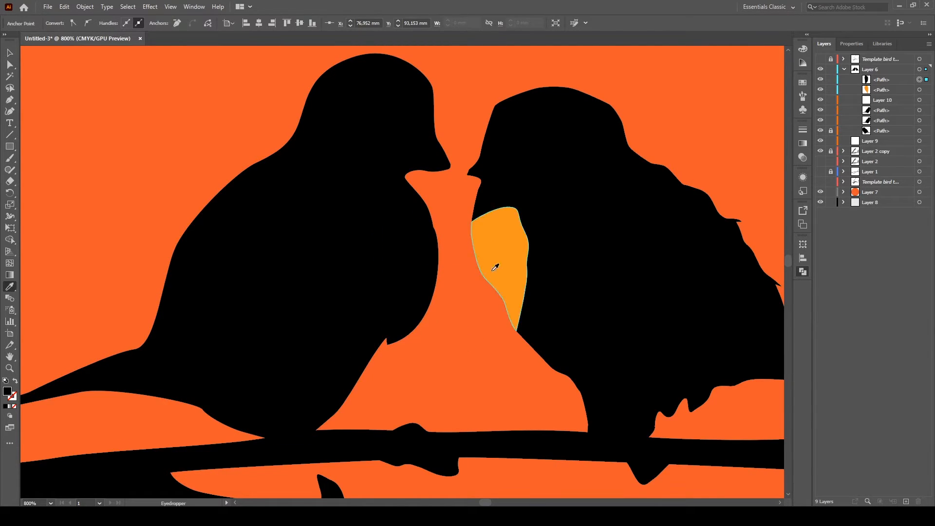
left_click(495, 267)
key("v")
left_click(447, 335)
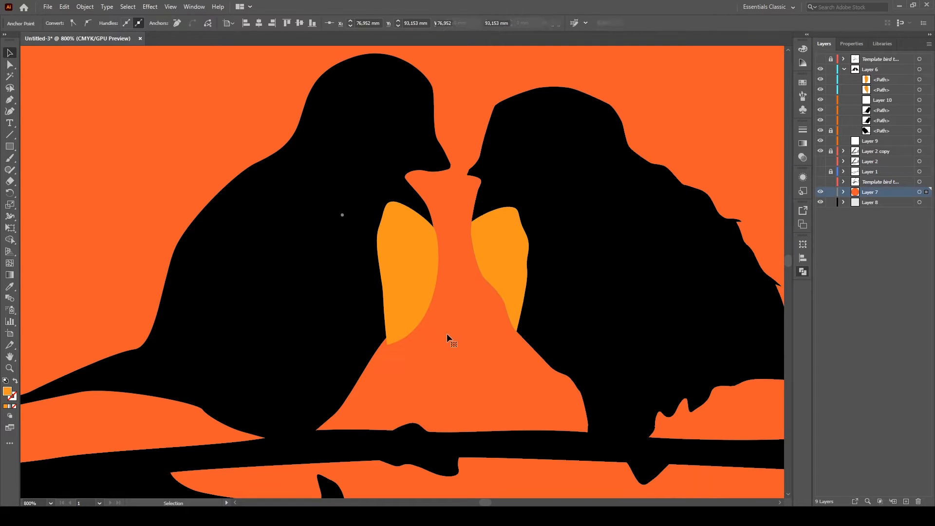
- Nudge the left bird's breast shape up by about 0.7 mm
left_click(405, 299)
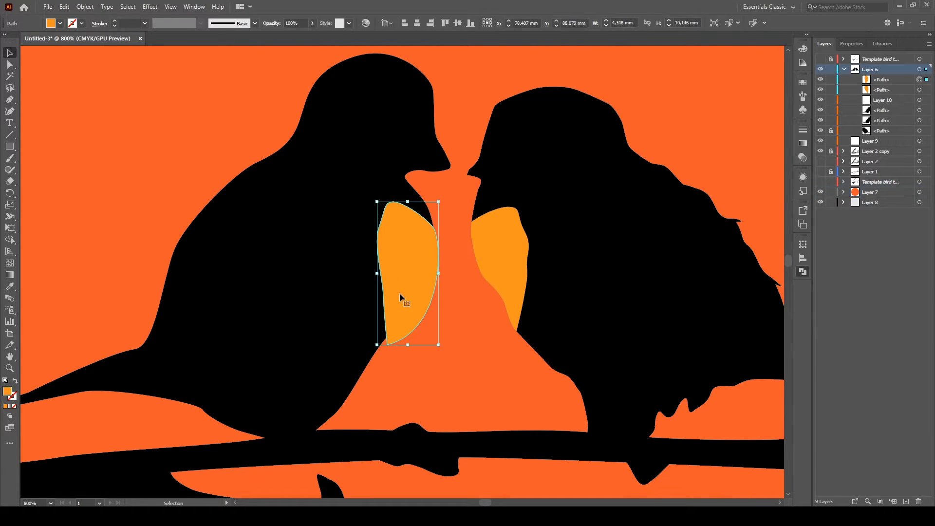
left_click(360, 285, "shift")
left_click(484, 352)
left_click(419, 320)
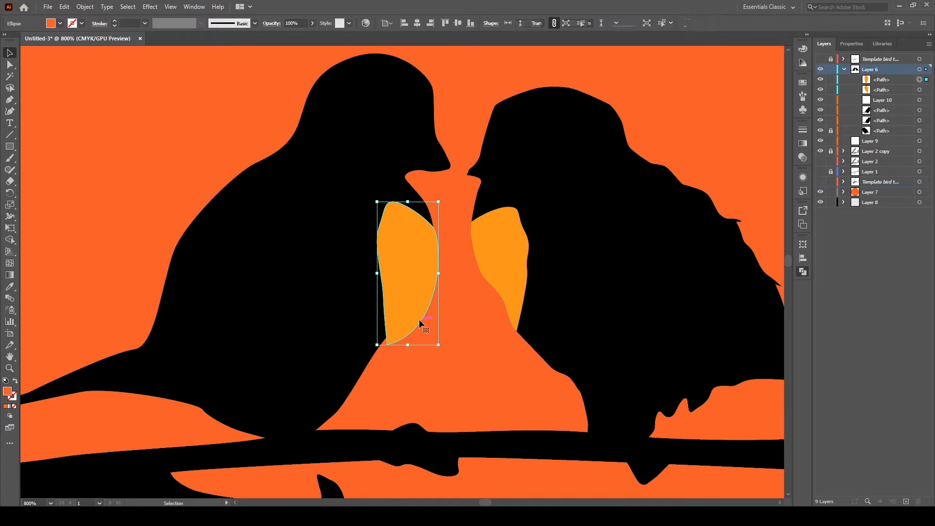
key("Up")
key("Up")
key("Left")
key("Right")
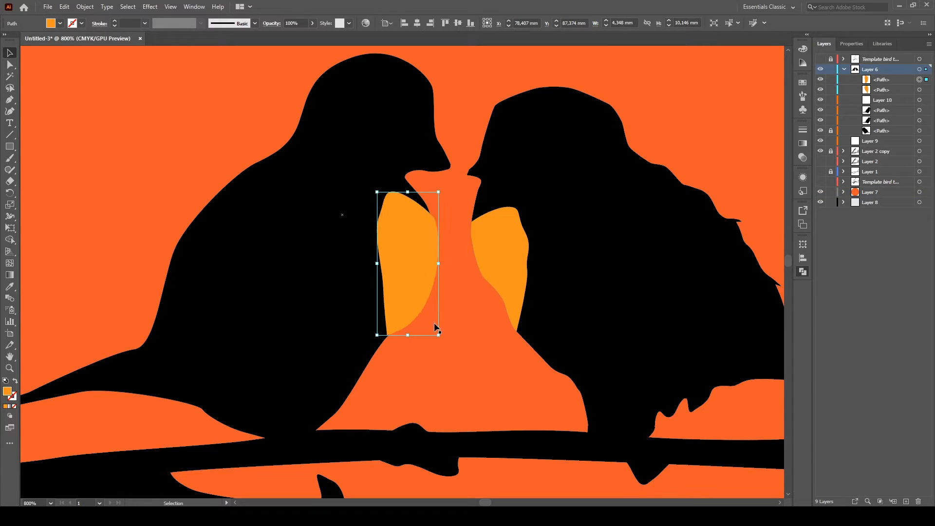
left_click(424, 320)
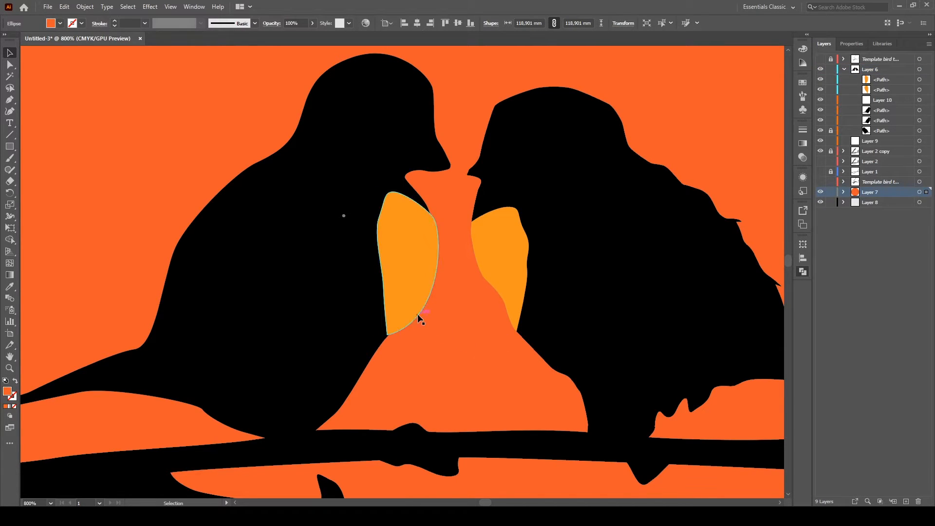
left_click(348, 317, "shift")
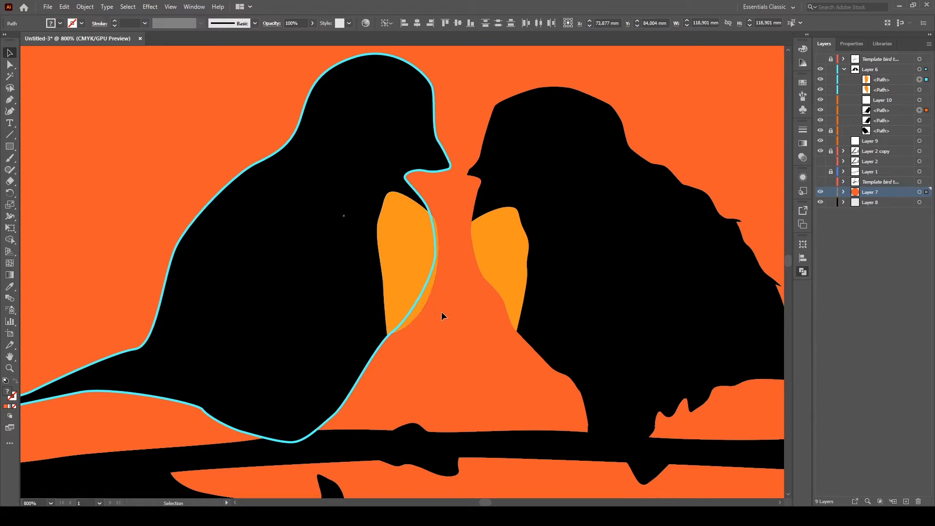
left_click(421, 308)
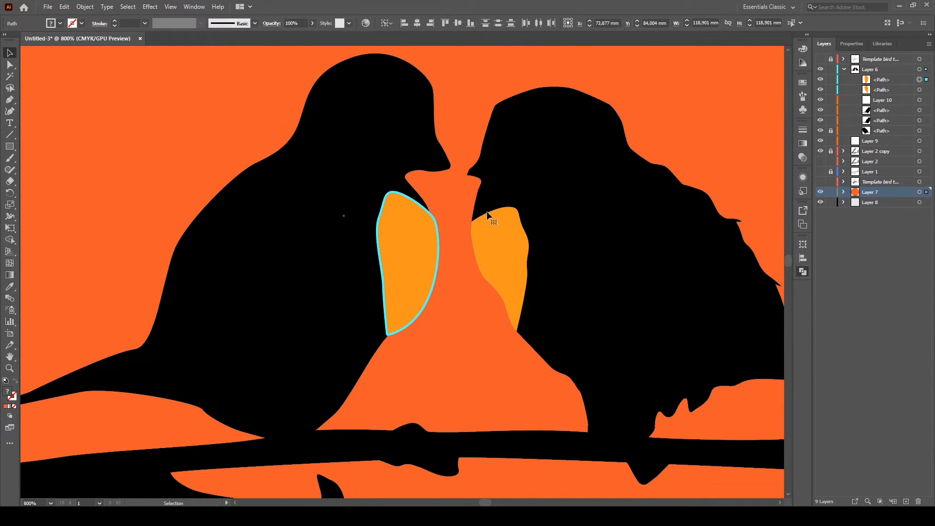
left_click(331, 179, "shift")
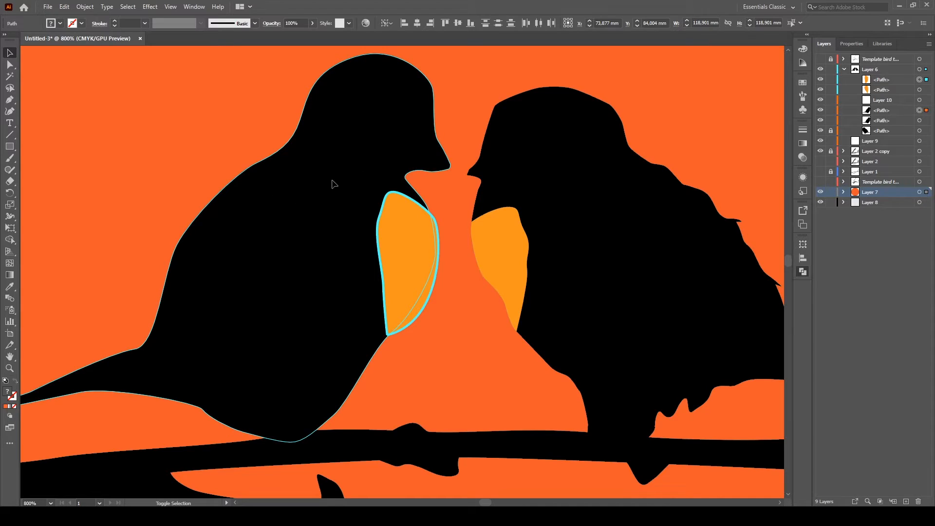
left_click(418, 203)
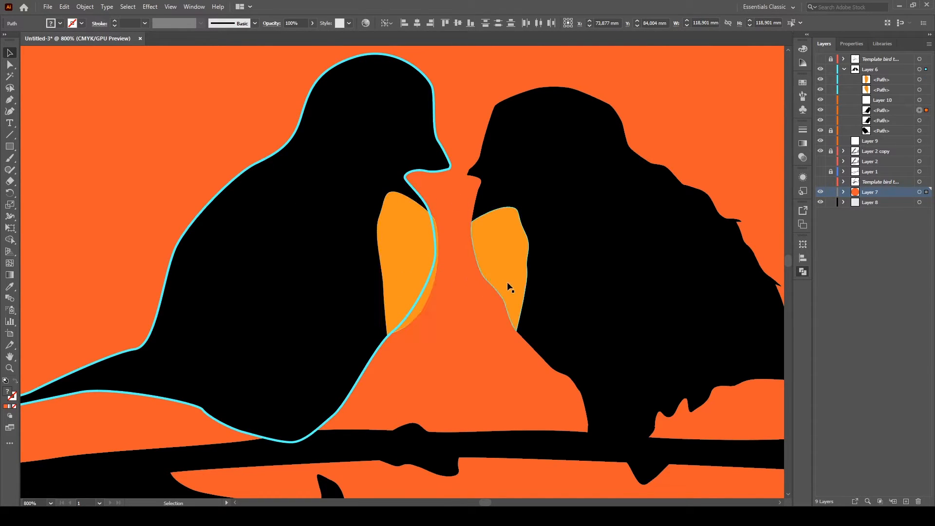
- Lock the left bird's original path in Layer 6 and divide the breast shape against the bird's unlocked copy
left_click(831, 120)
left_click(452, 339)
left_click(392, 282)
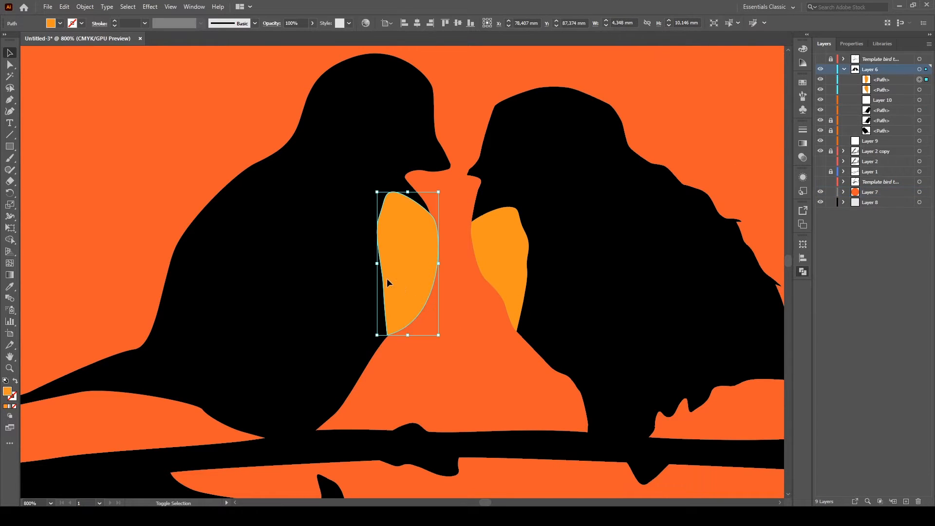
left_click(344, 277, "shift")
left_click(381, 287)
key("ctrl+g")
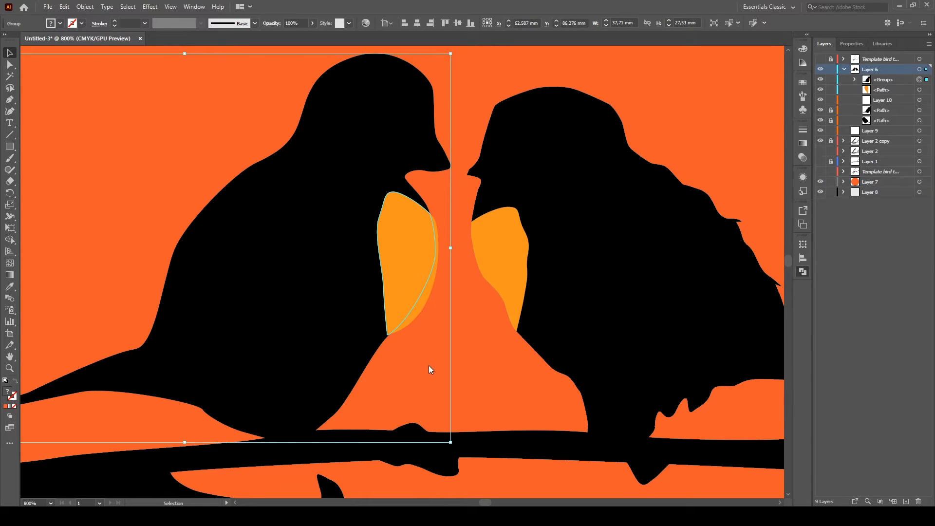
- Ungroup the divided pieces and delete the sliver outside the left bird's edge and the leftover bird copy
key("ctrl+shift+g")
left_click(460, 340)
left_click(428, 302)
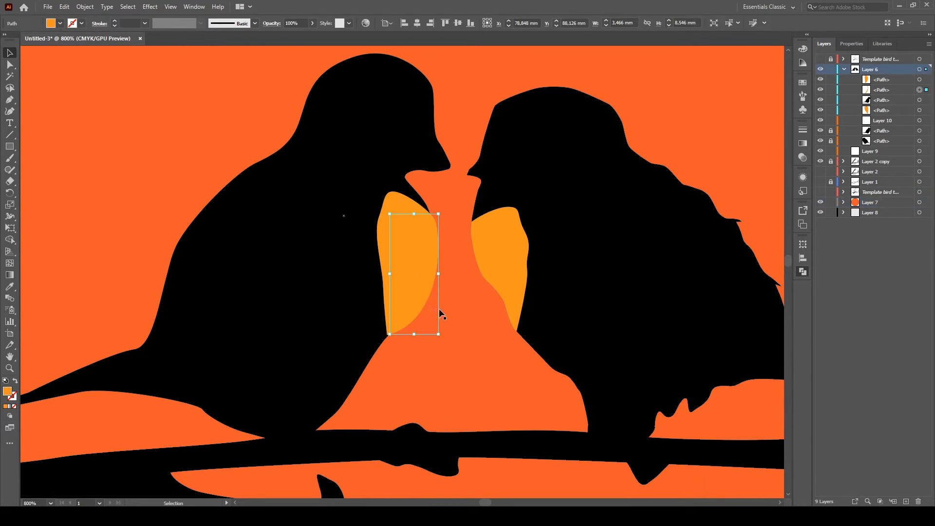
key("Delete")
left_click(358, 290)
key("Delete")
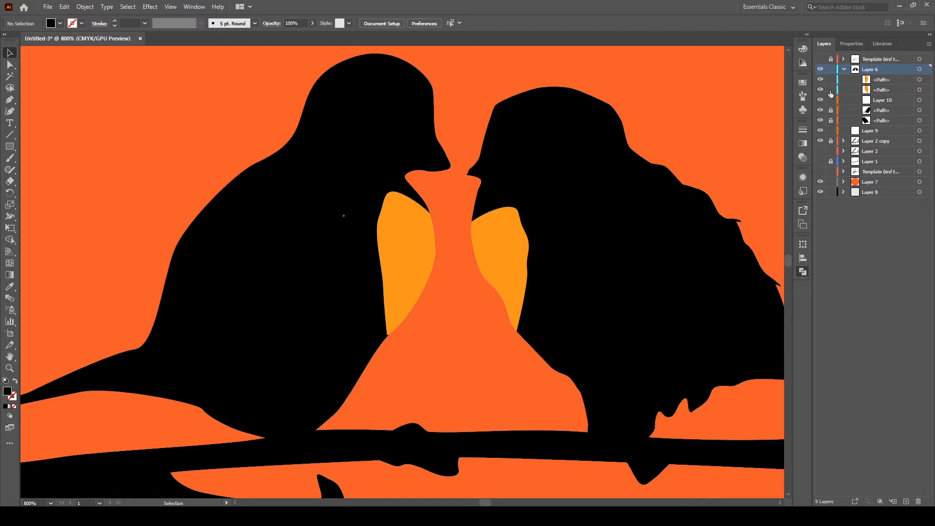
- Unlock both bird paths in Layer 6 and collapse the layer
left_click(844, 70)
left_click(842, 69)
left_click(830, 112)
left_click(830, 120)
left_click(841, 71)
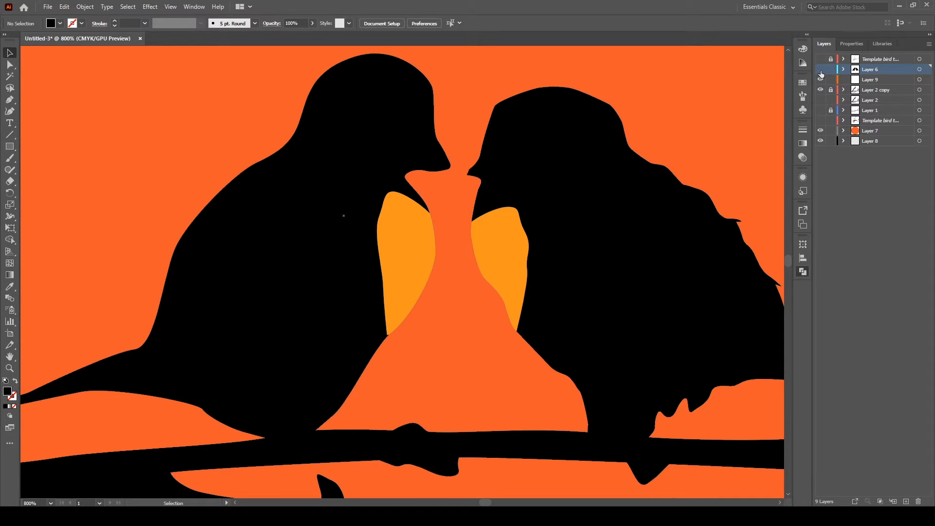
- Fill the large orange circle behind the birds with the default white-to-black radial gradient
key("ctrl+0")
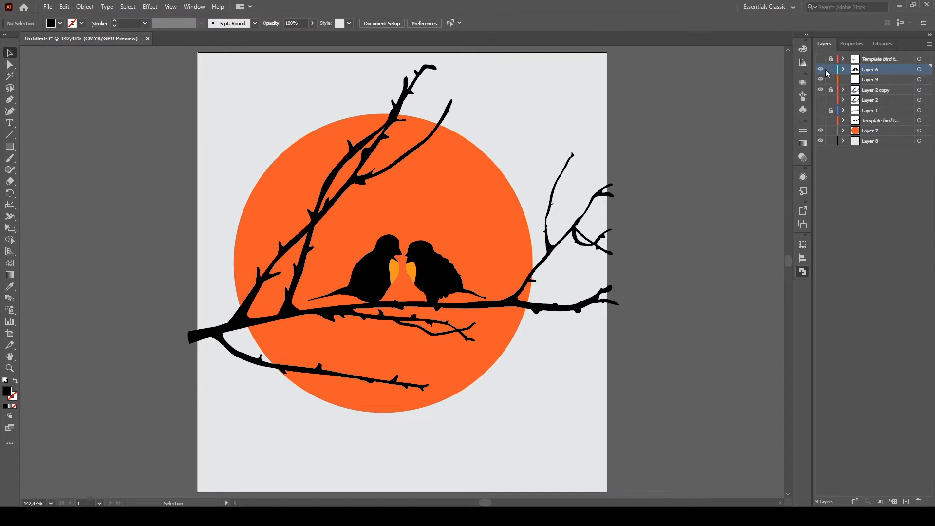
left_click(465, 204)
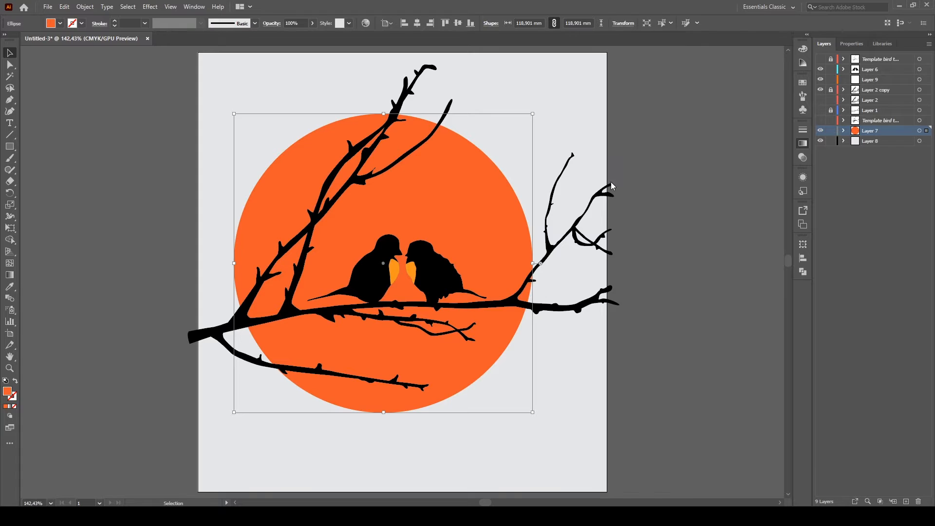
key("period")
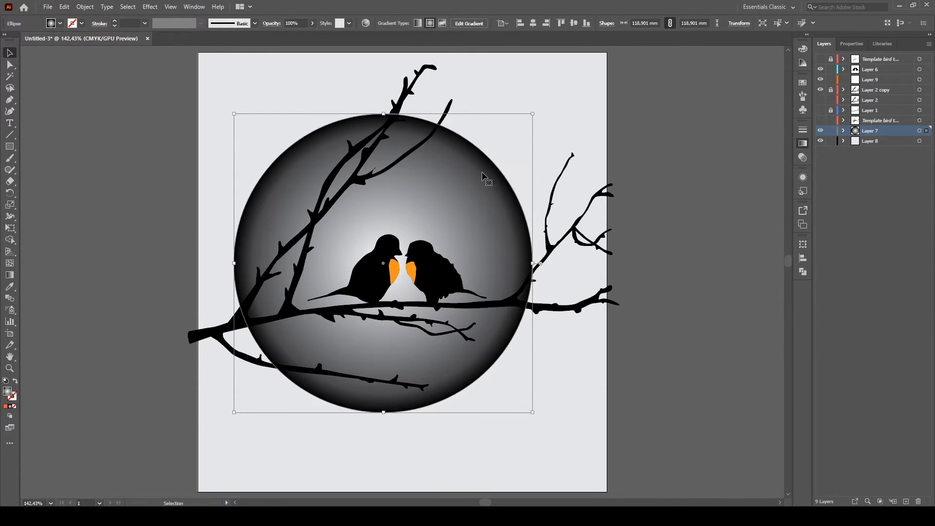
- Add a new layer above Layer 7 and draw a rectangle about 14.5 mm by 15.7 mm beside the artboard
left_click(905, 501)
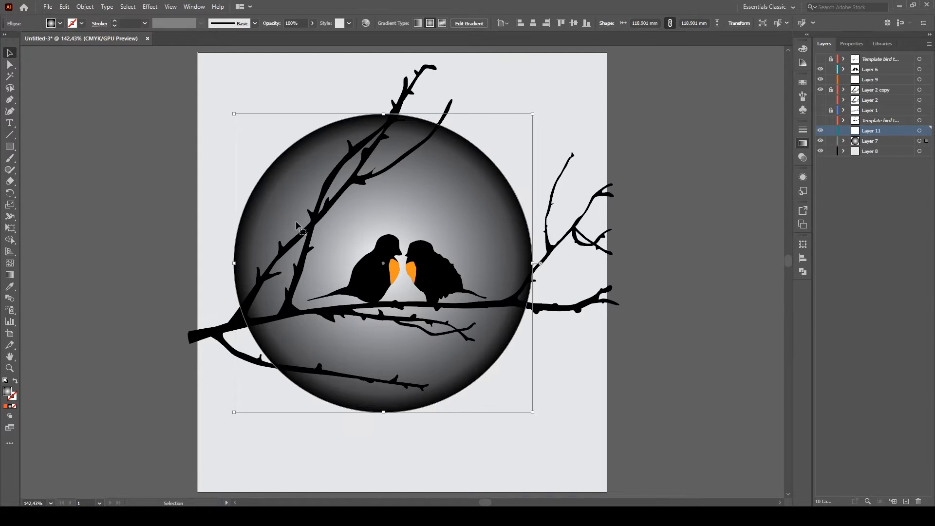
key("m")
left_click_drag(135, 165, 171, 204)
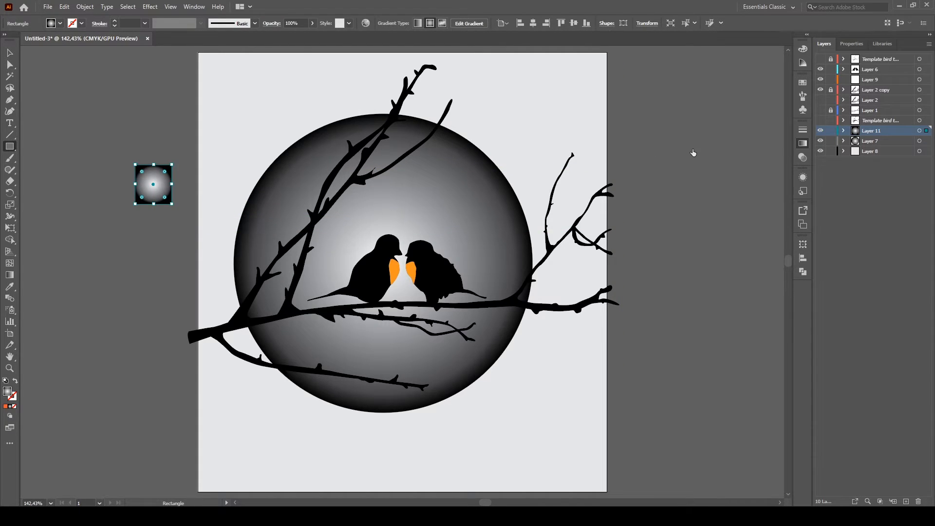
- Fill the rectangle with the light orange sampled from a bird's breast and place four copies in a column below it
left_click(11, 276)
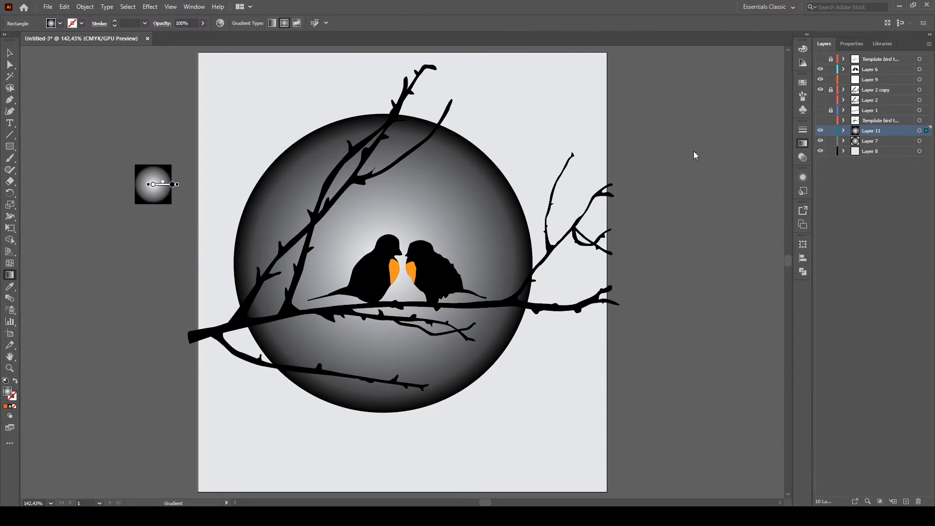
key("i")
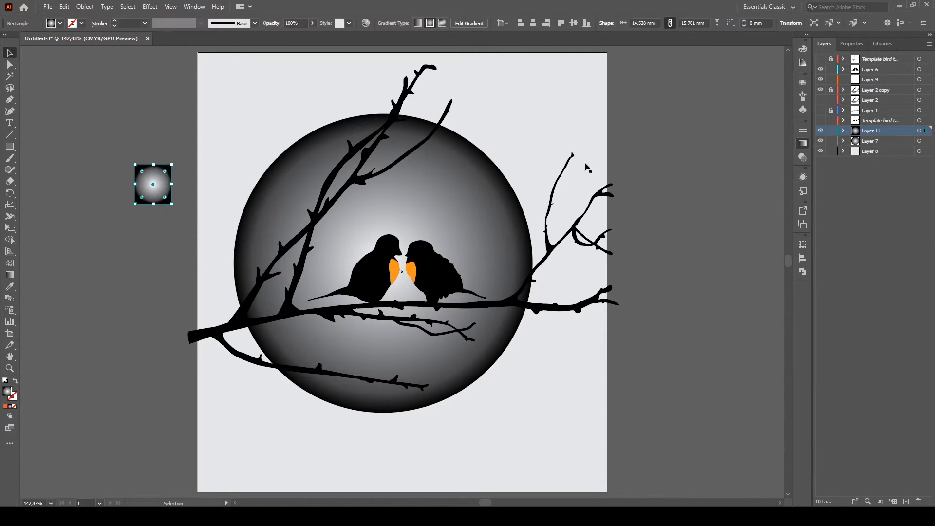
left_click(397, 267)
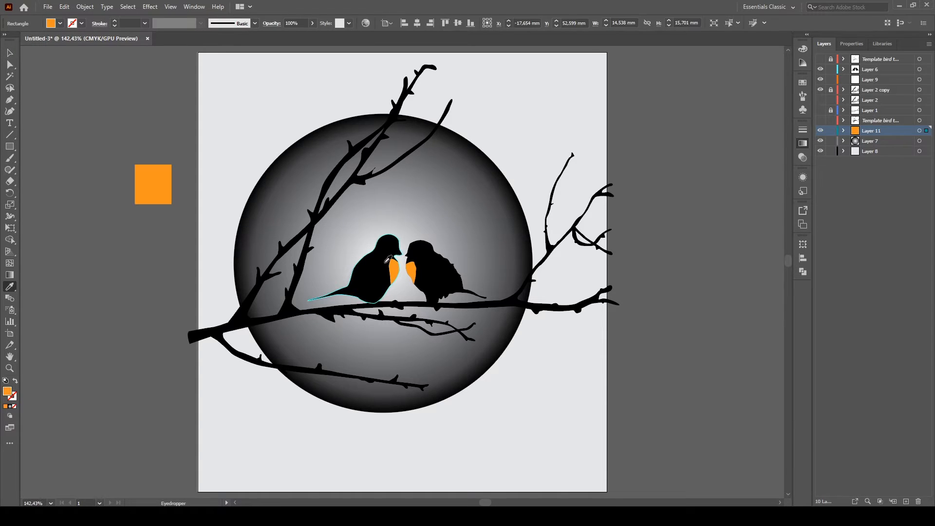
key("v")
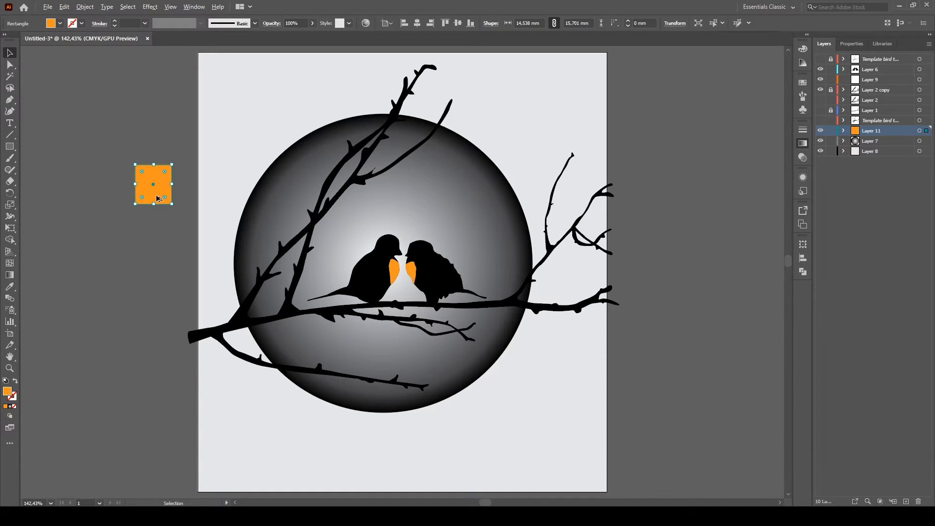
left_click_drag(156, 199, 154, 365)
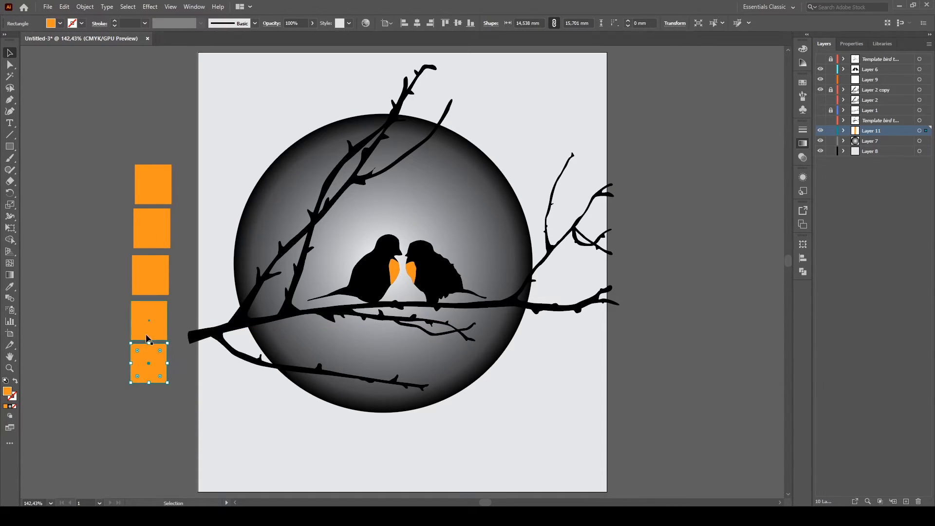
- Fill the first colour square with orange and the second with red-orange
left_click(144, 197)
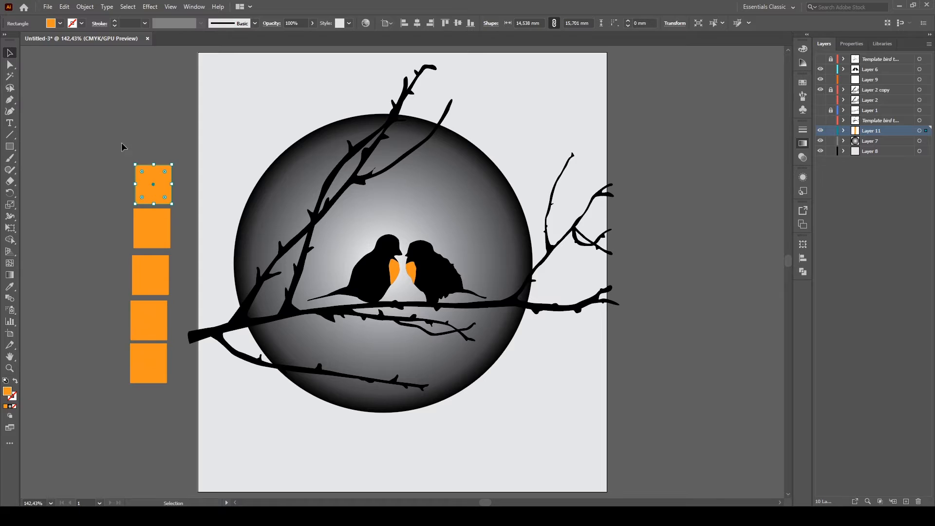
left_click(87, 40)
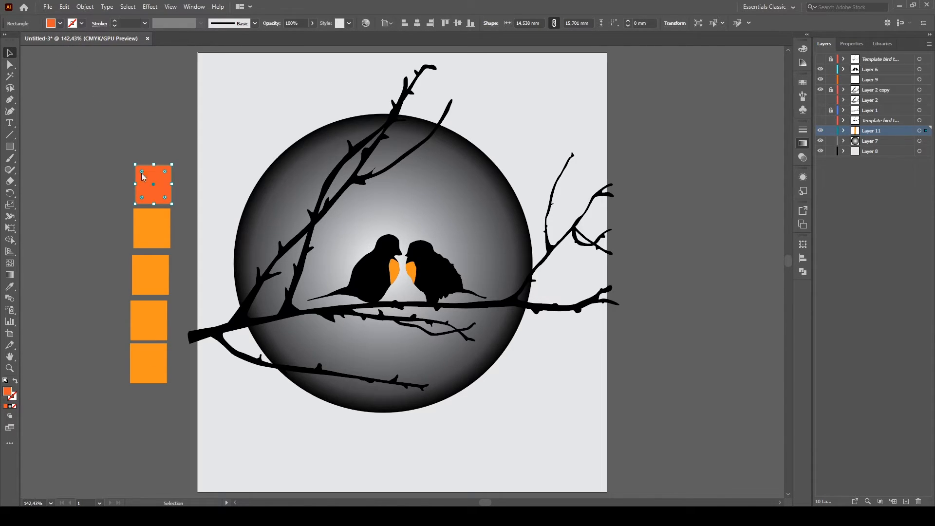
left_click(148, 227)
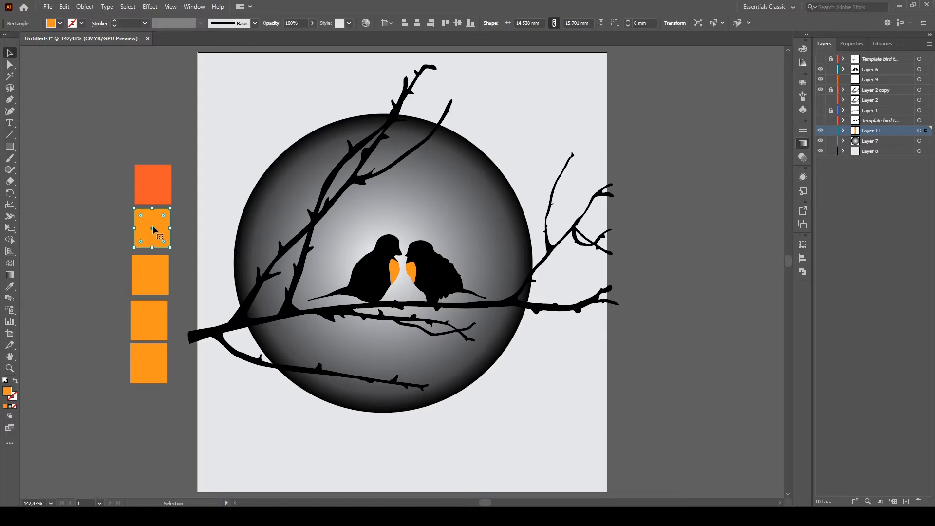
left_click(82, 42)
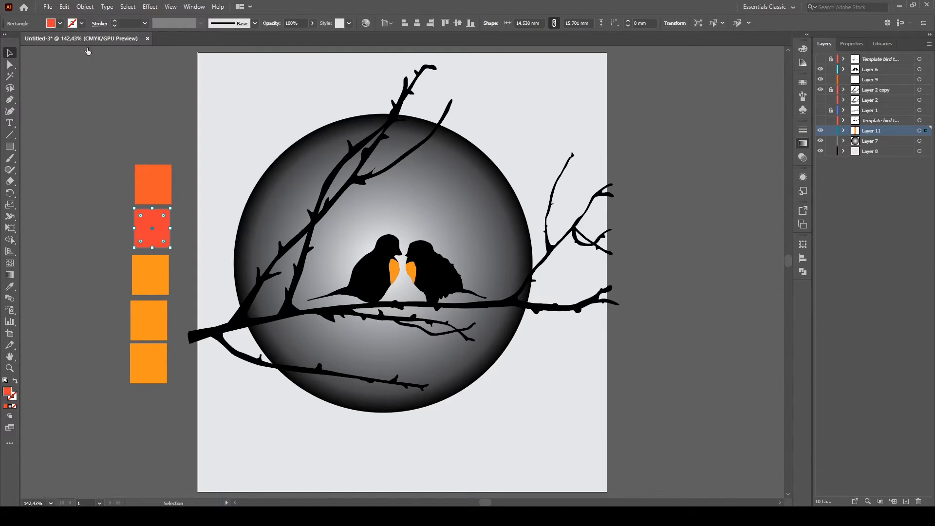
- Swap the fills of the upper two colour squares, making the first red-orange and the second orange
left_click(153, 187)
left_click(159, 232)
left_click(153, 185)
left_click(60, 24)
left_click(82, 43)
left_click(161, 233)
left_click(60, 24)
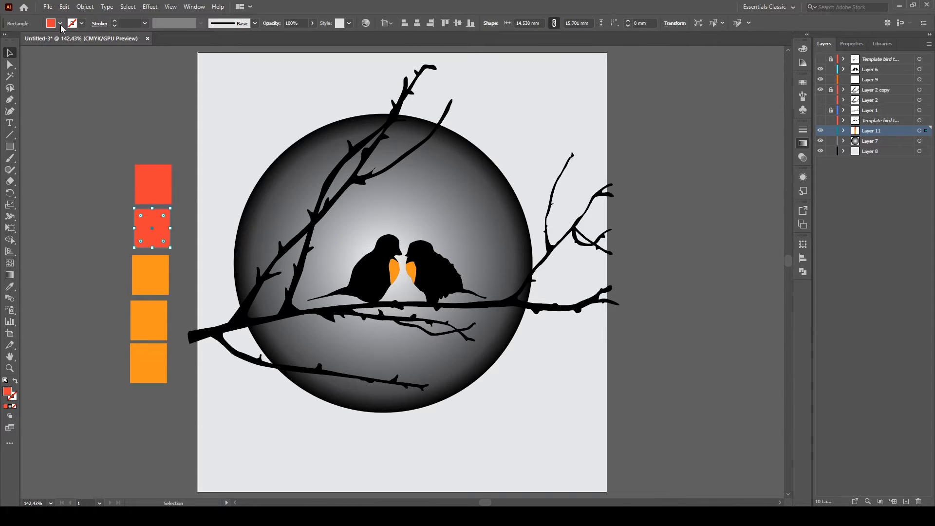
left_click(91, 43)
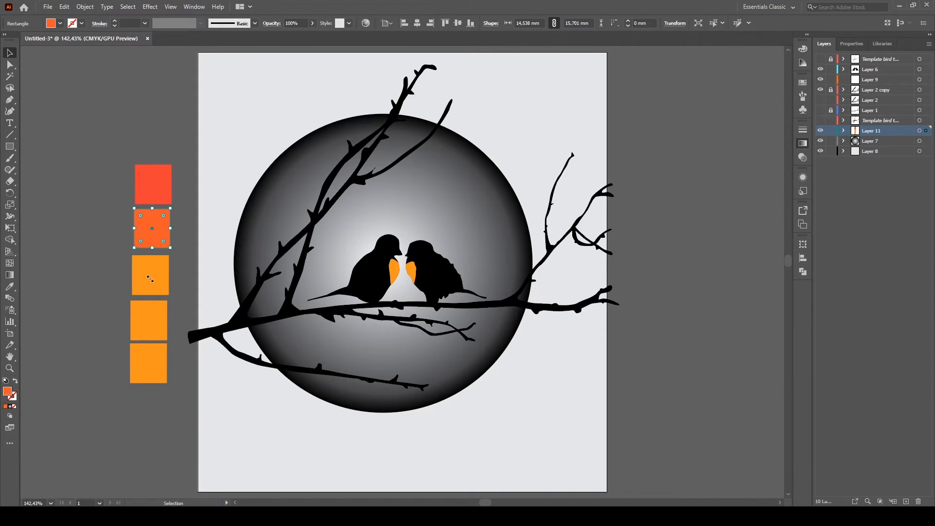
- Fill the fourth colour square with yellow
left_click(151, 312)
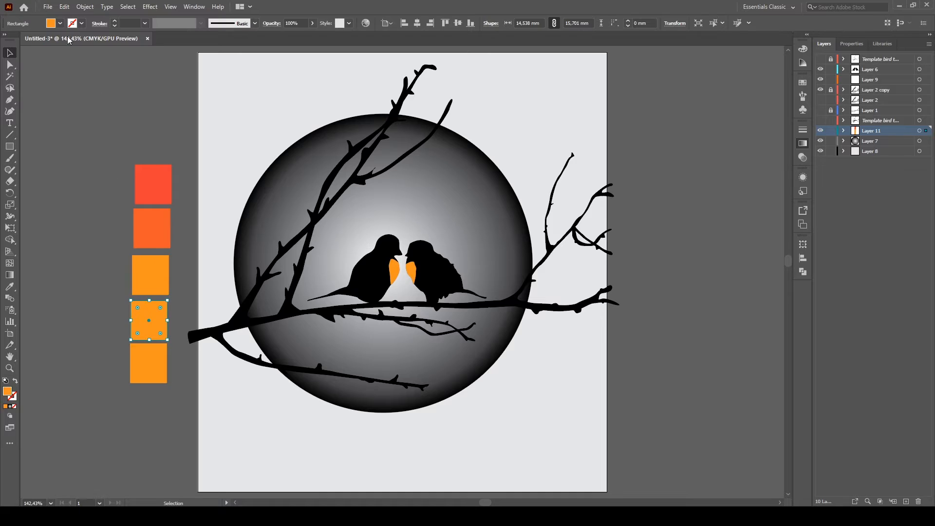
left_click(42, 43)
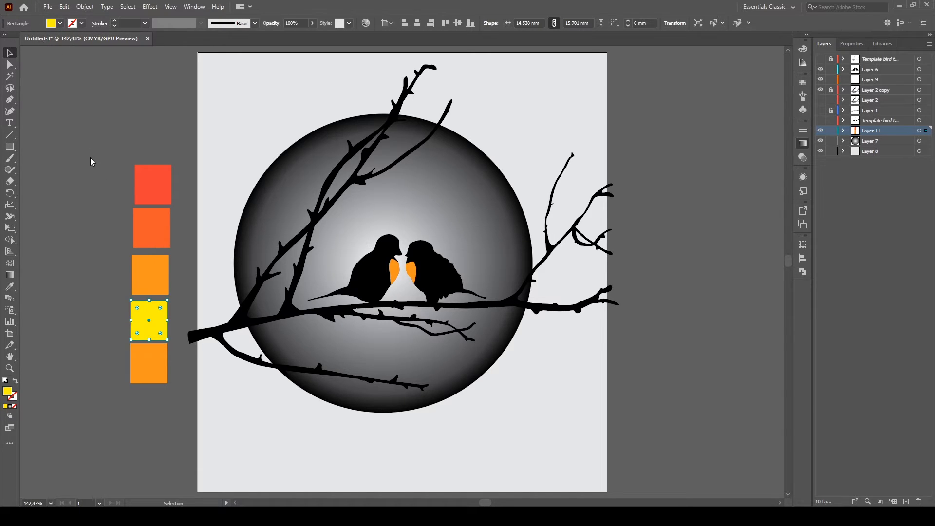
left_click(153, 370)
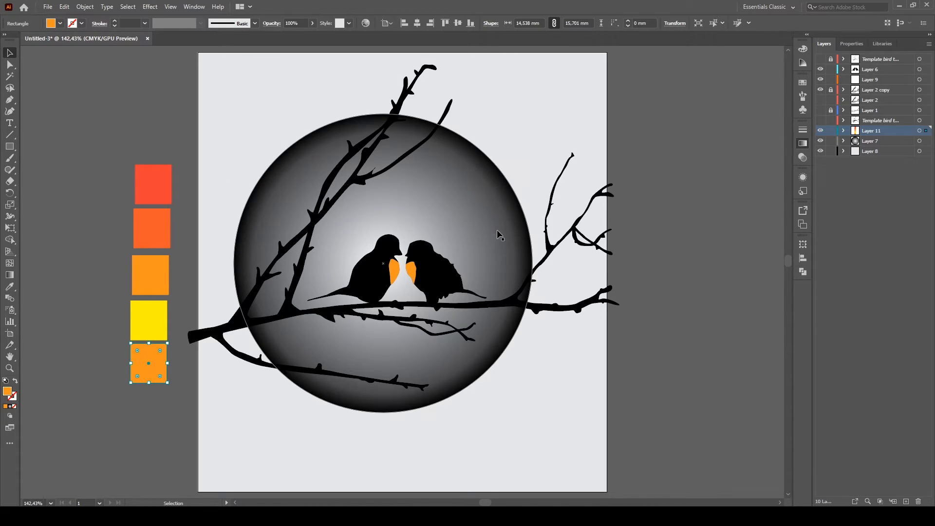
- Set the outer colour stop of the circle's radial gradient to the red-orange sampled from the first square
left_click(475, 206)
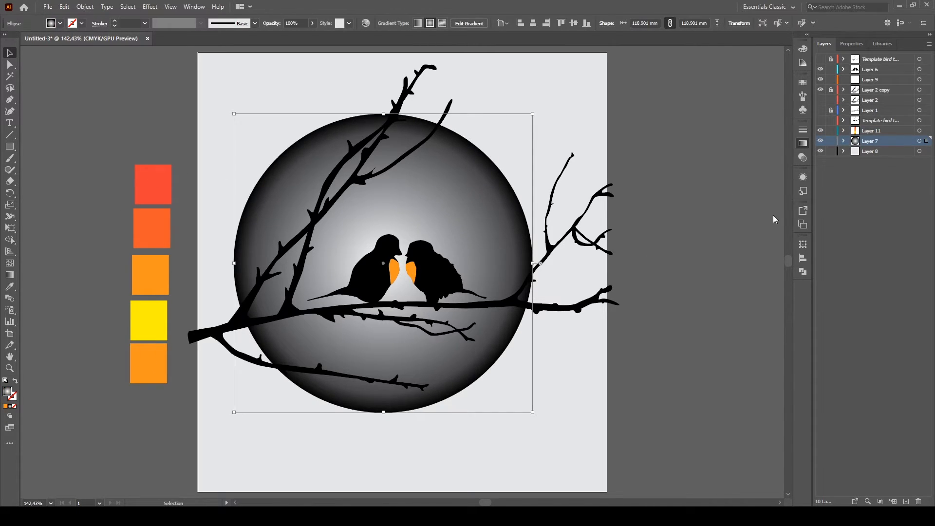
key("g")
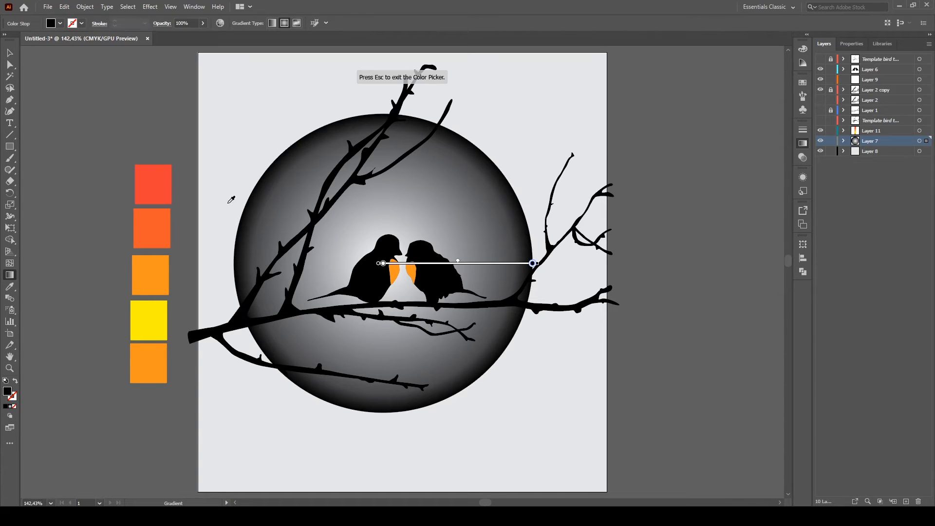
left_click(160, 181)
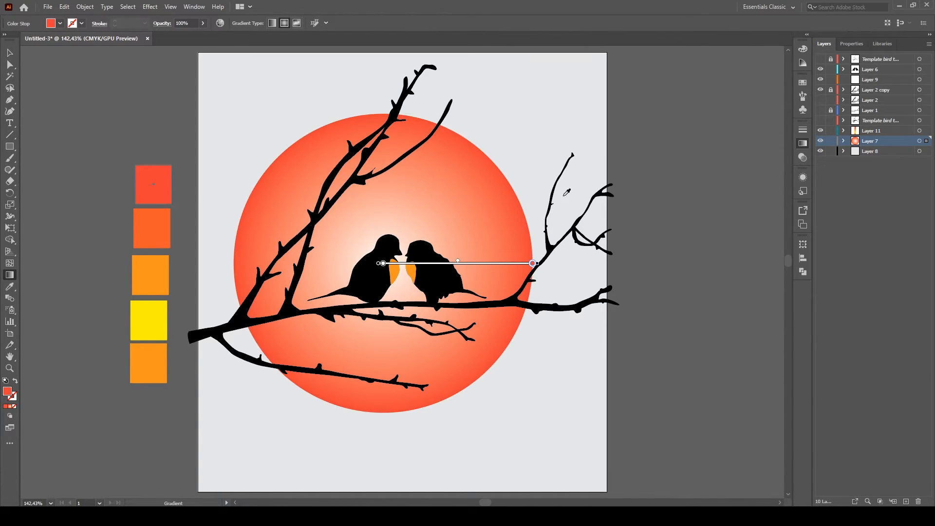
- Set the inner colour stop of the circle's radial gradient to the yellow sampled from the fourth square
left_click(686, 206)
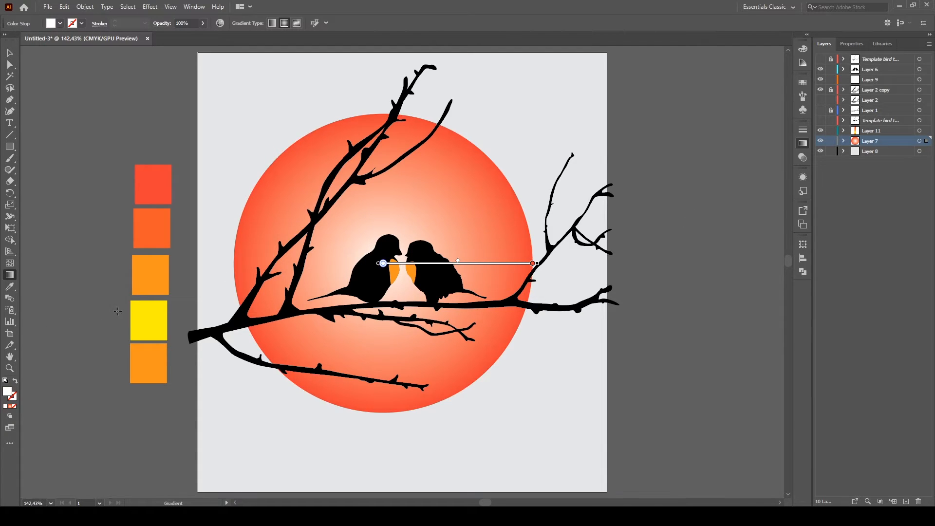
left_click_drag(146, 313, 155, 313)
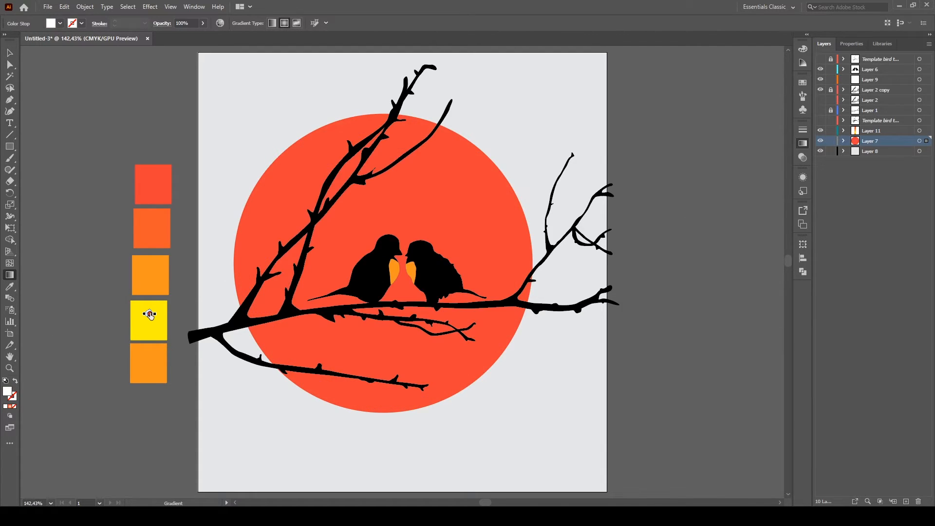
left_click(689, 226)
left_click(153, 321)
key("v")
left_click(407, 228)
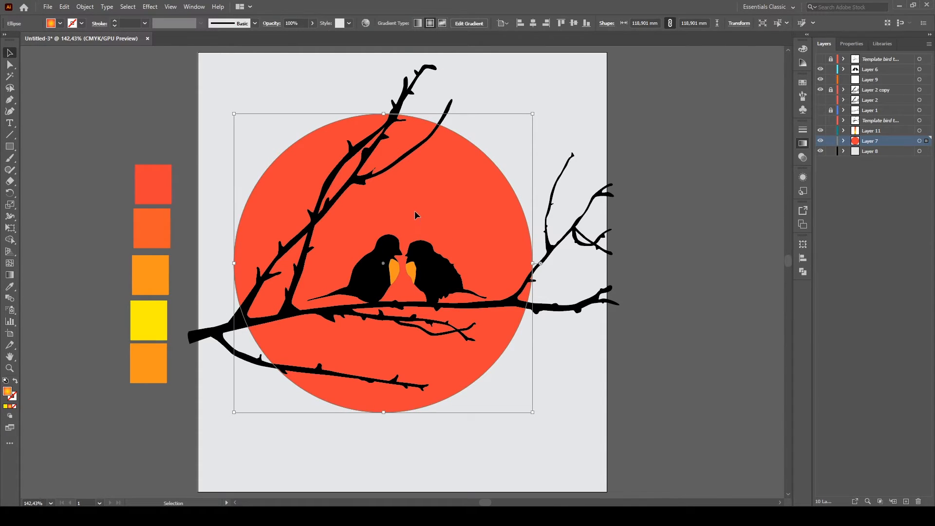
- Reset the circle's fill to a radial gradient running from white at the centre to red-orange at the edge
left_click(624, 260)
left_click(505, 234)
key("a")
key("period")
key("v")
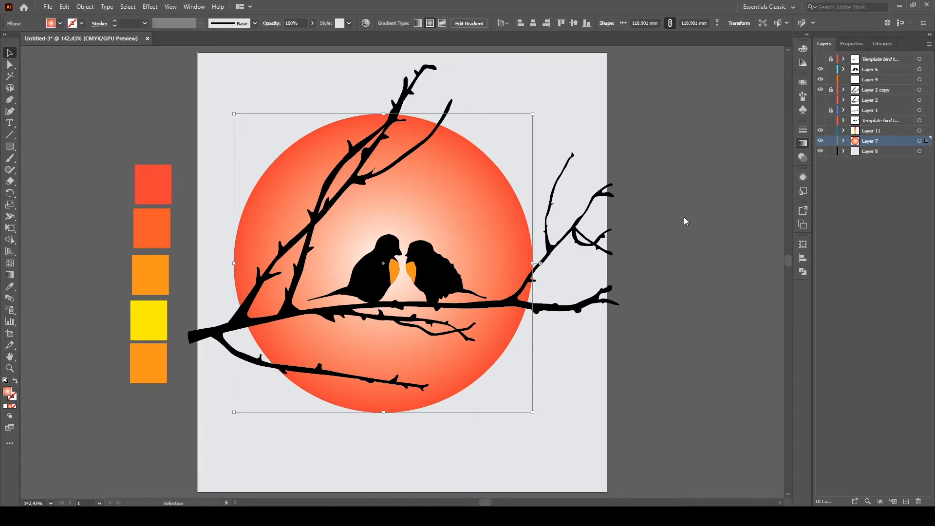
- Replace the white inner stop of the circle's radial gradient with the yellow sampled from the fourth square
key("g")
key("i")
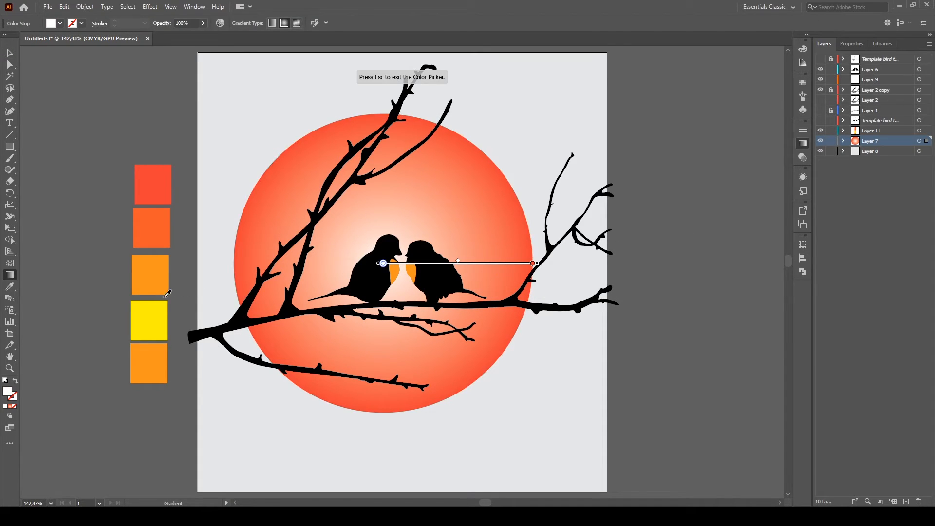
left_click(149, 319)
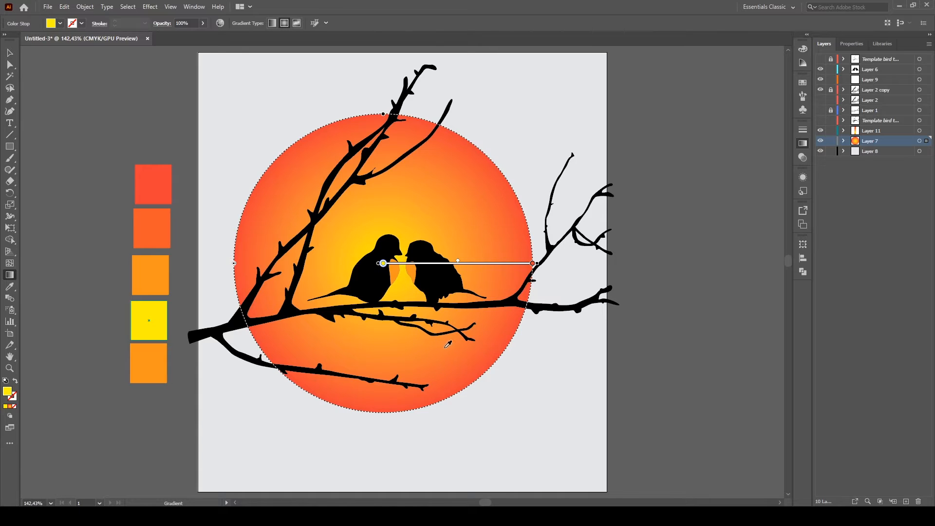
key("v")
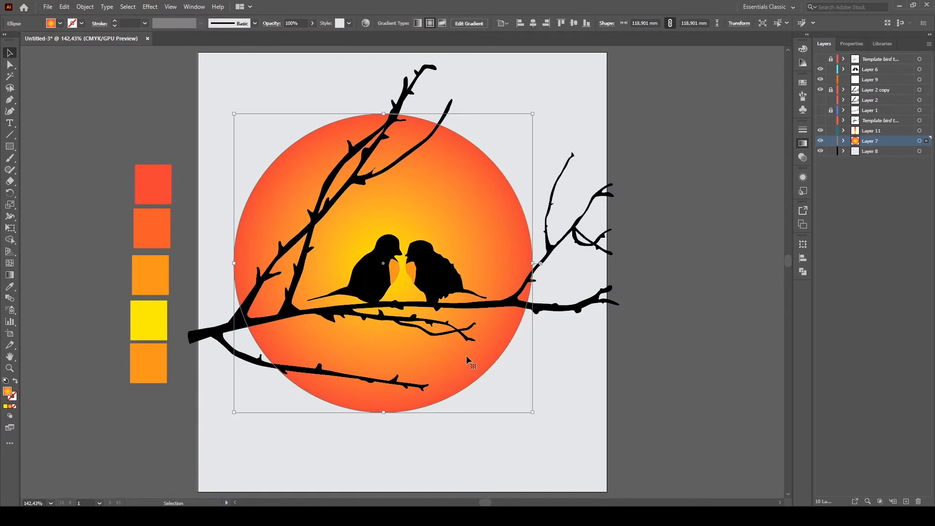
left_click(577, 370)
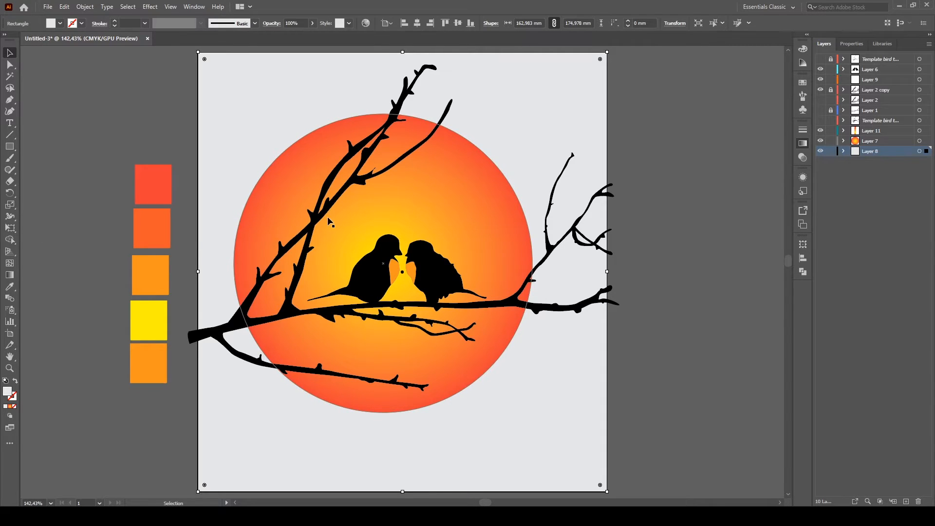
- Shift the midpoint of the circle's radial gradient outward and move its yellow inner stop slightly off centre
left_click(270, 202)
left_click(9, 274)
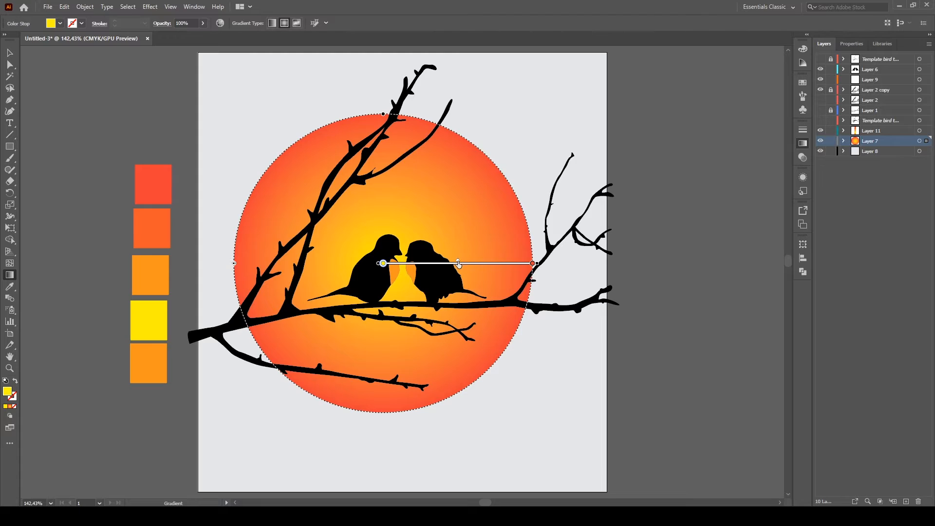
mouse_move(458, 264)
left_mouse_down()
mouse_move(503, 263)
mouse_move(476, 264)
mouse_move(485, 263)
left_mouse_up()
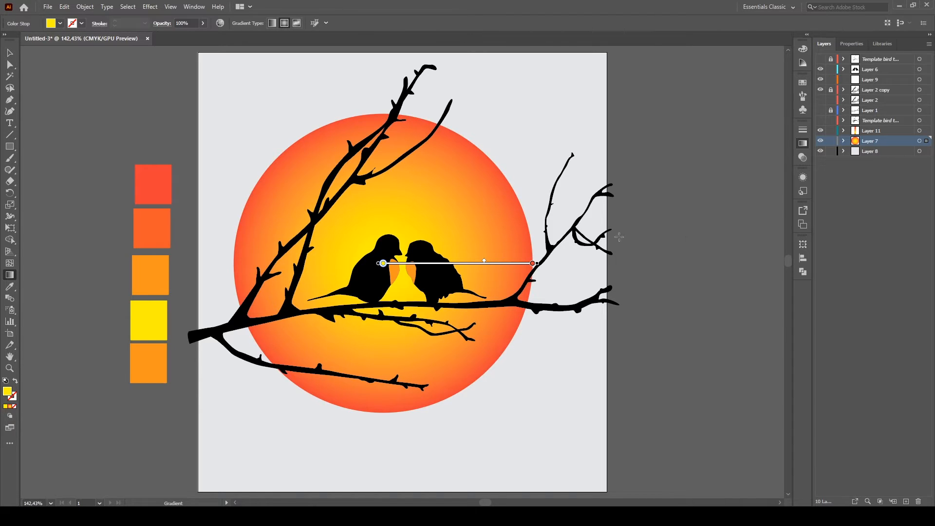
key("ctrl+z")
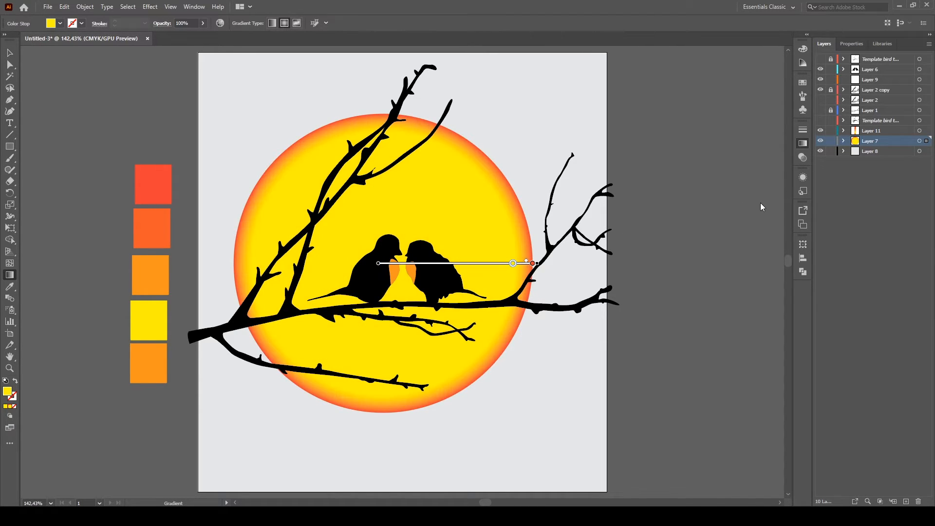
key("ctrl+z")
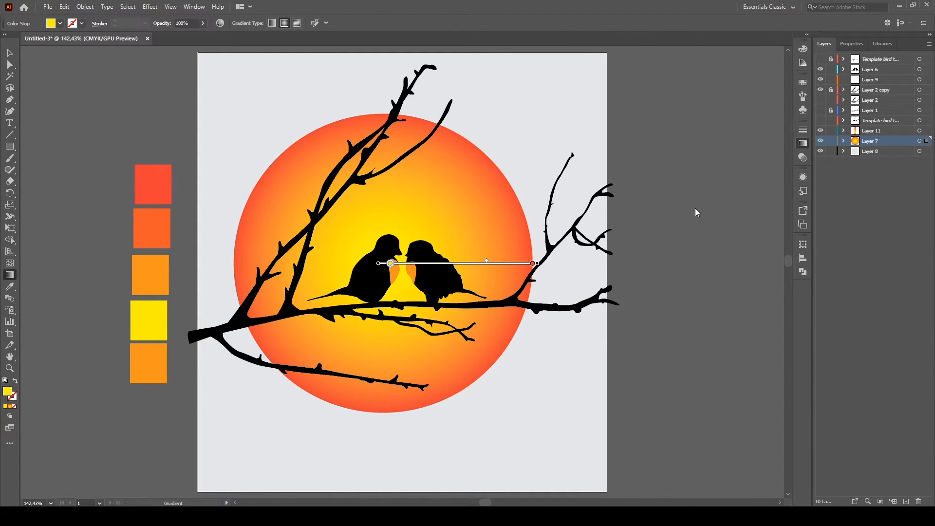
- Add intermediate colour stops to the circle's radial gradient between the yellow centre and the red-orange edge
key("ctrl+z")
key("ctrl+z")
key("ctrl+z")
key("ctrl+z")
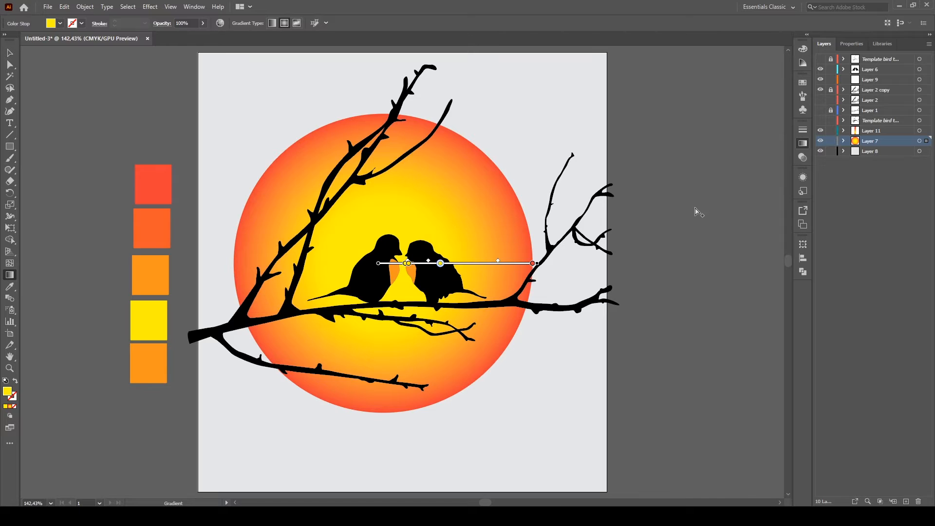
key("ctrl+z")
key("ctrl+z")
key("ctrl+z")
key("ctrl+z")
- Set the outermost intermediate stop of the circle's gradient to the orange sampled from the third square
left_click(687, 222)
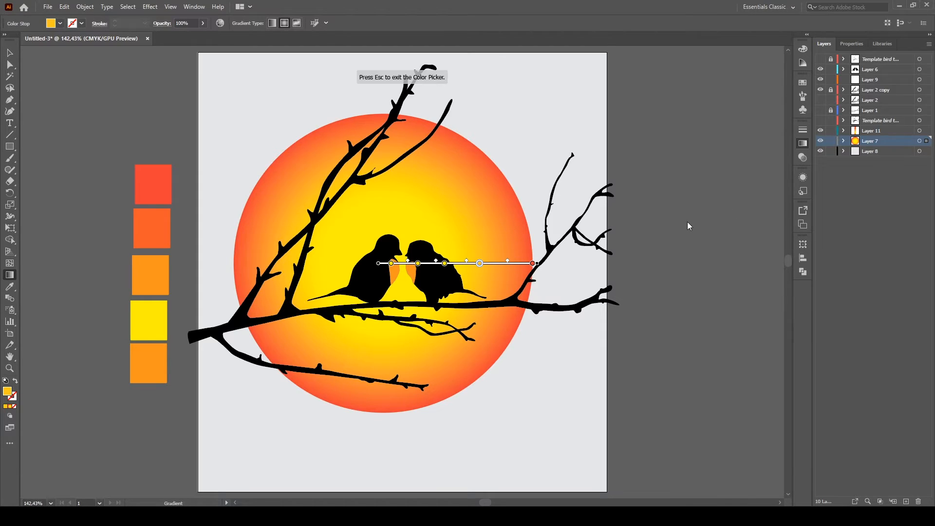
left_click(152, 263)
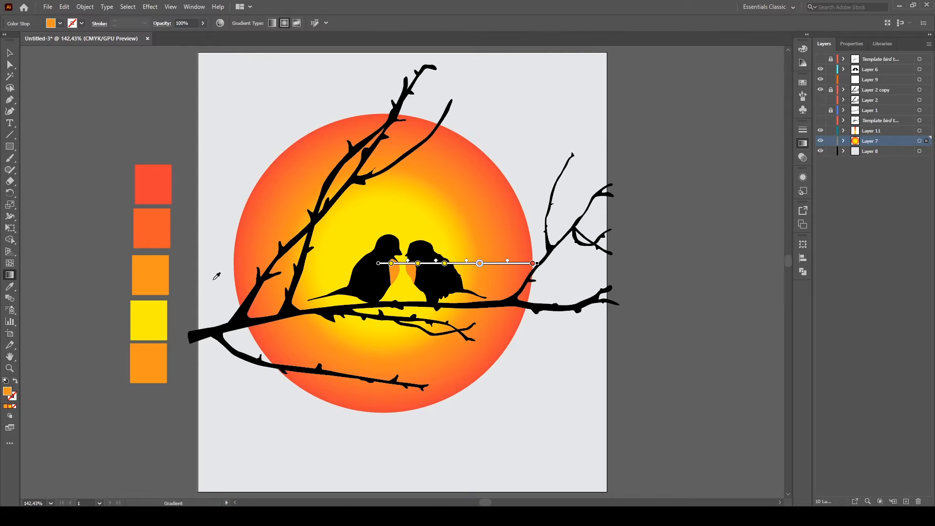
key("v")
left_click(590, 345)
- Examine at different zoom levels how the birds and their orange breasts look against the circle's gradient
left_click(413, 272)
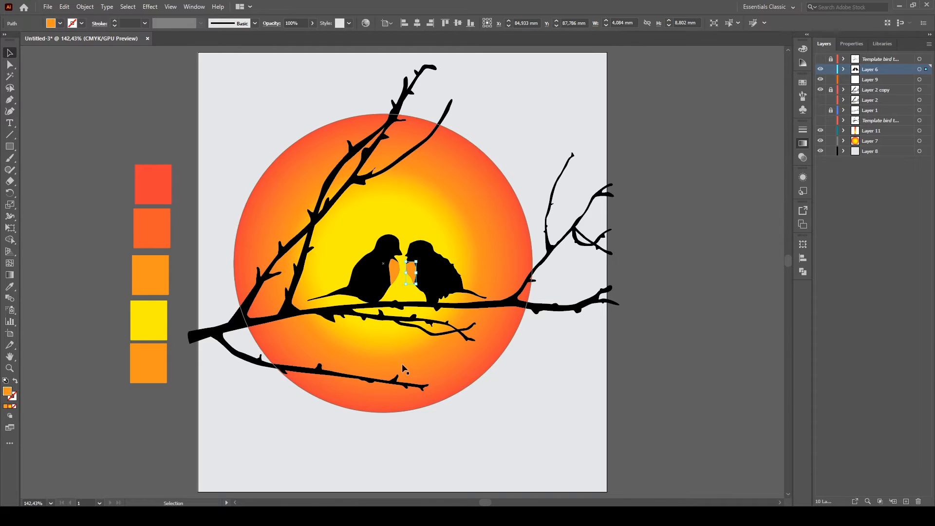
left_click(515, 417)
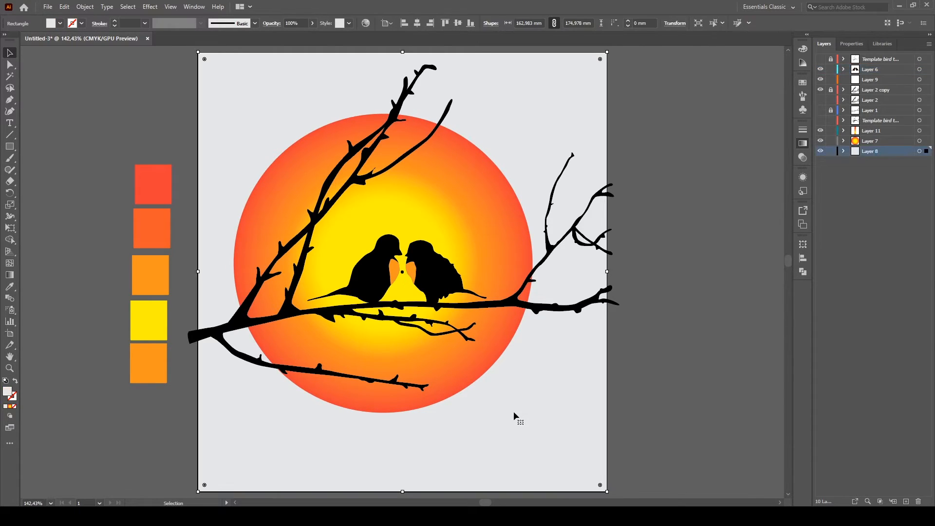
key("ctrl+minus")
key("ctrl+minus")
key("ctrl+plus")
key("ctrl+plus")
key("ctrl+plus")
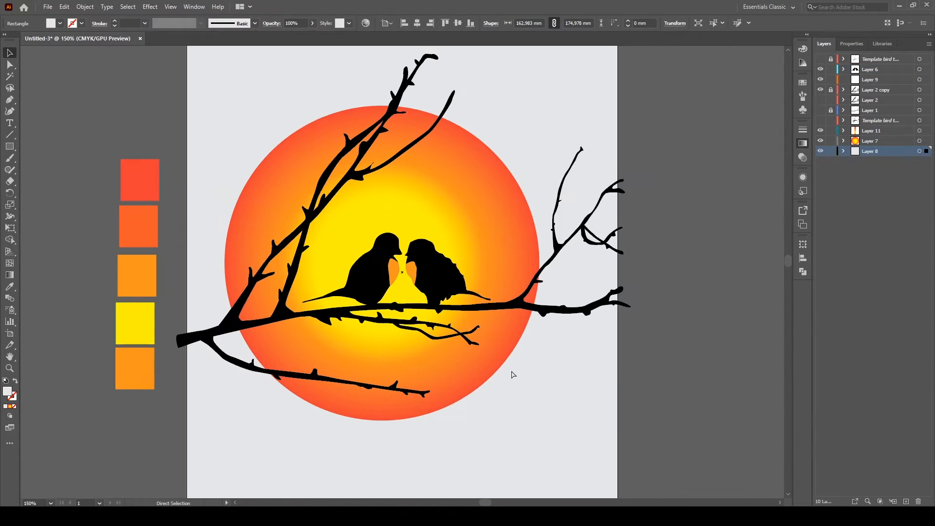
key("ctrl+minus")
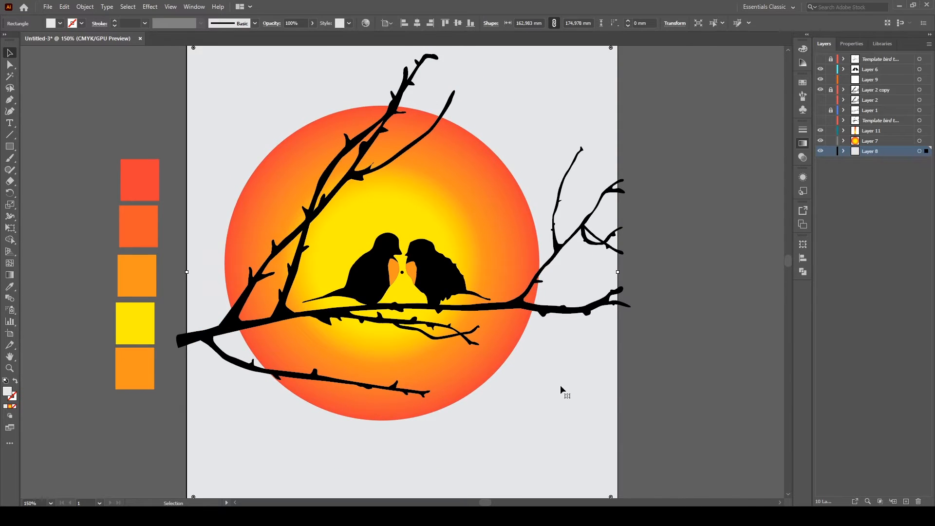
left_click(671, 393)
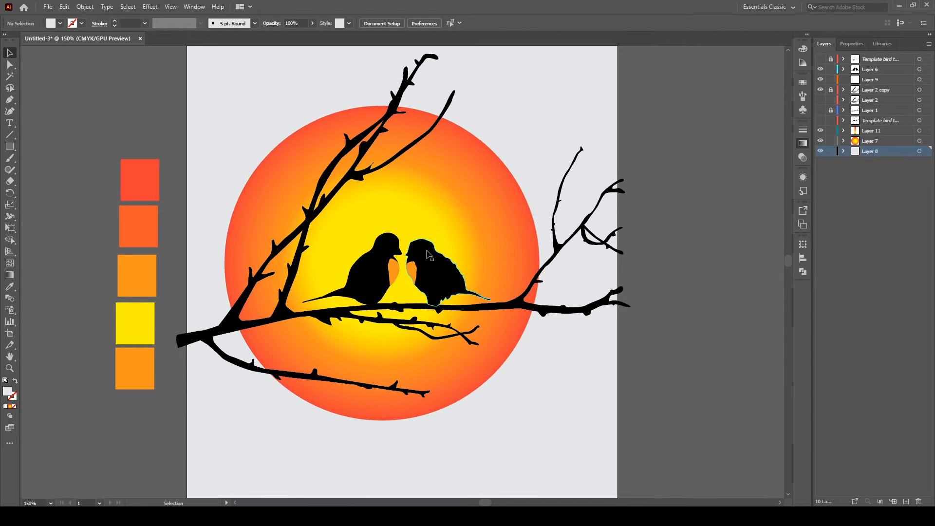
left_click(426, 215)
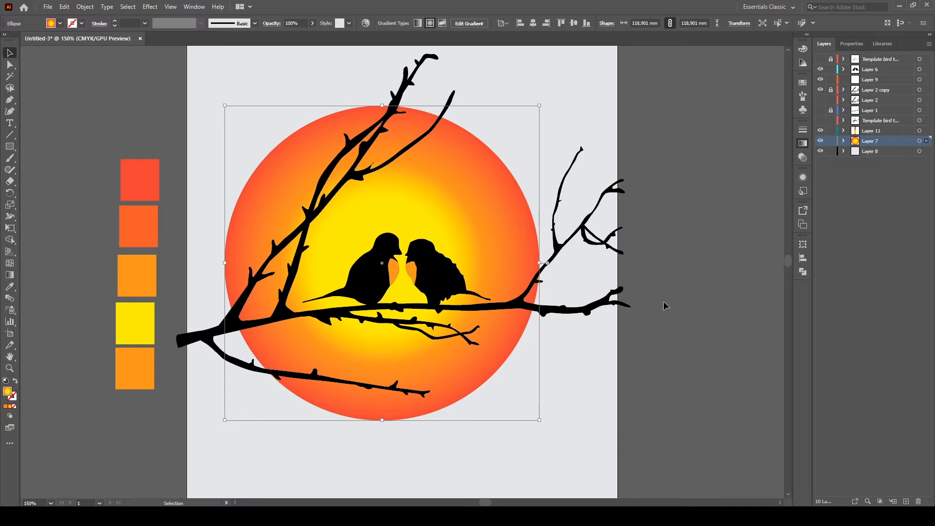
left_click(411, 272)
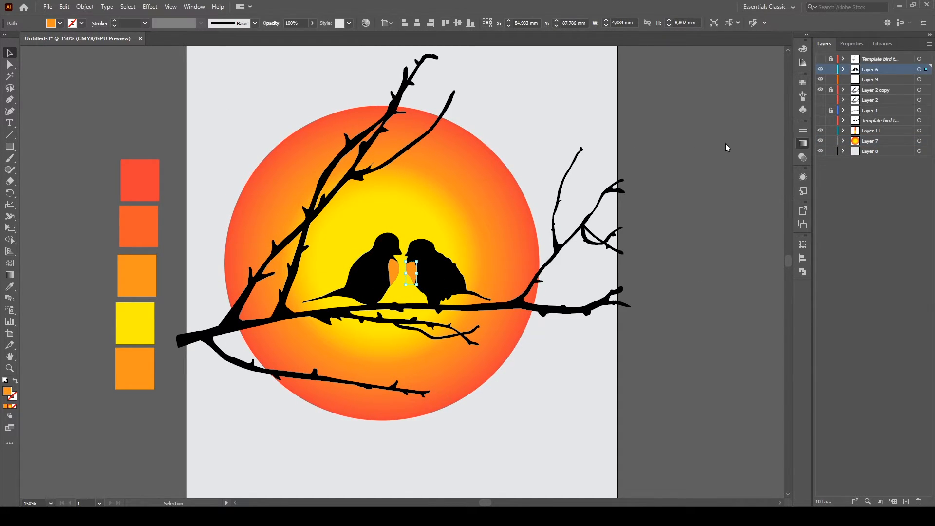
key("period")
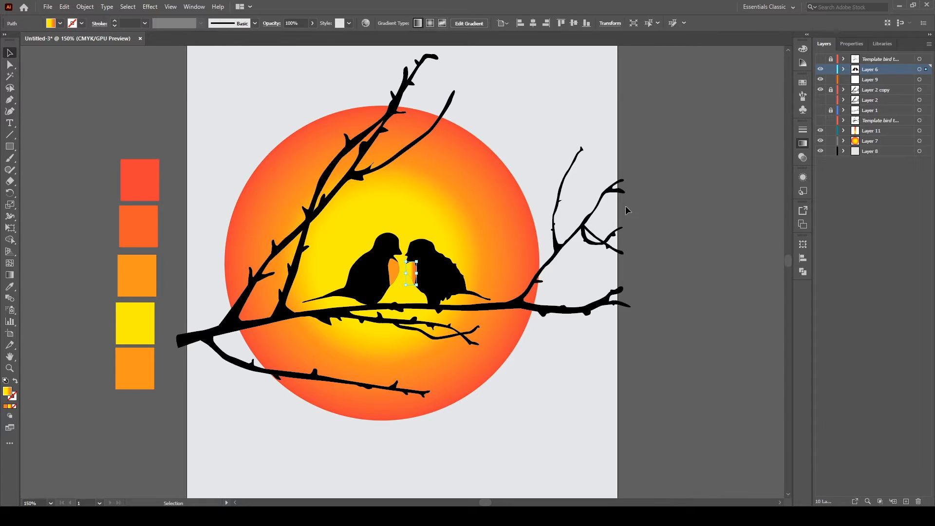
key("a")
key("v")
left_click(590, 355)
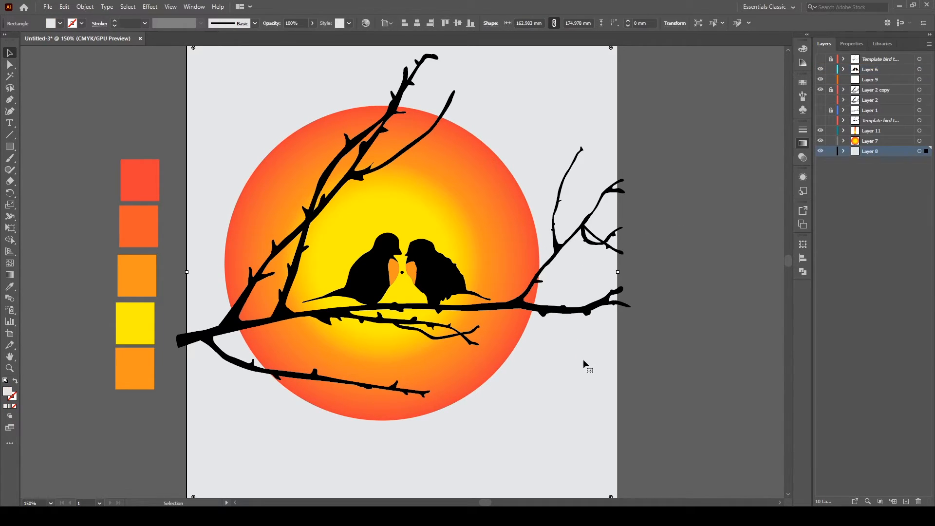
left_click(411, 274)
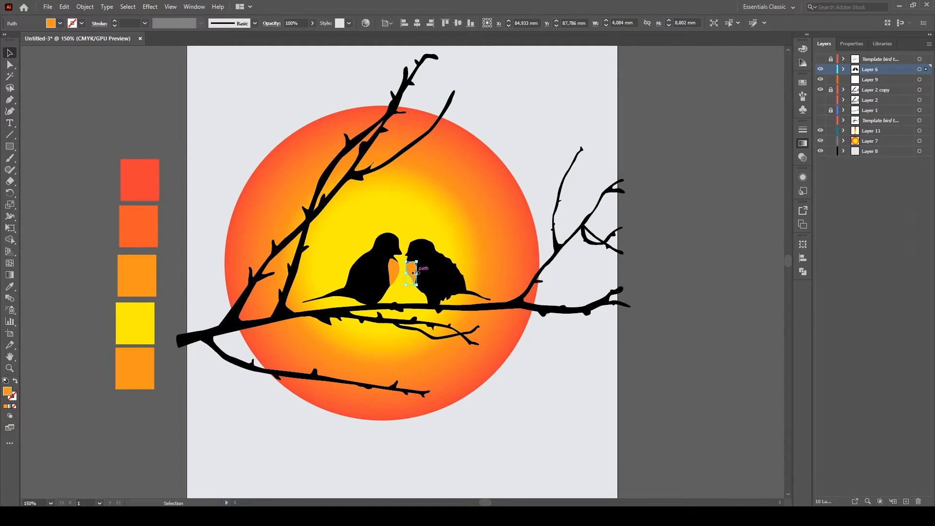
left_click(481, 371)
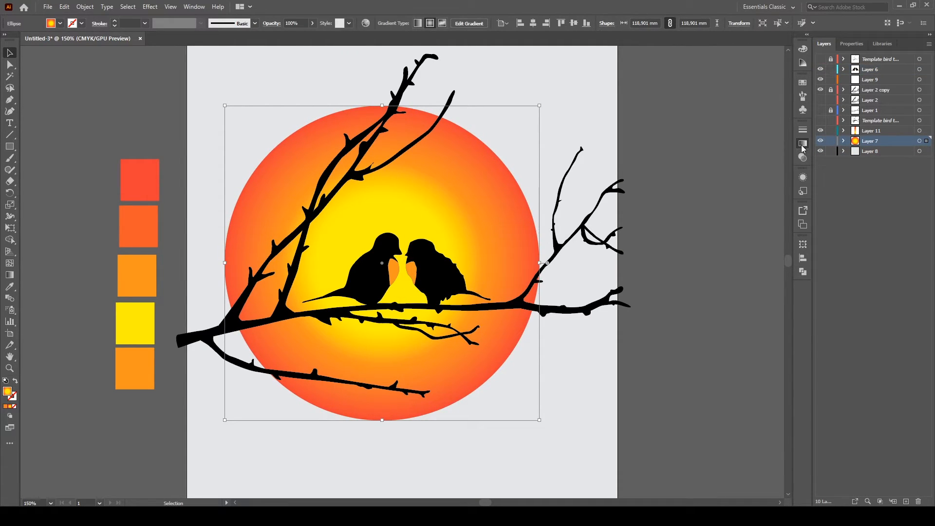
left_click_drag(803, 146, 802, 139)
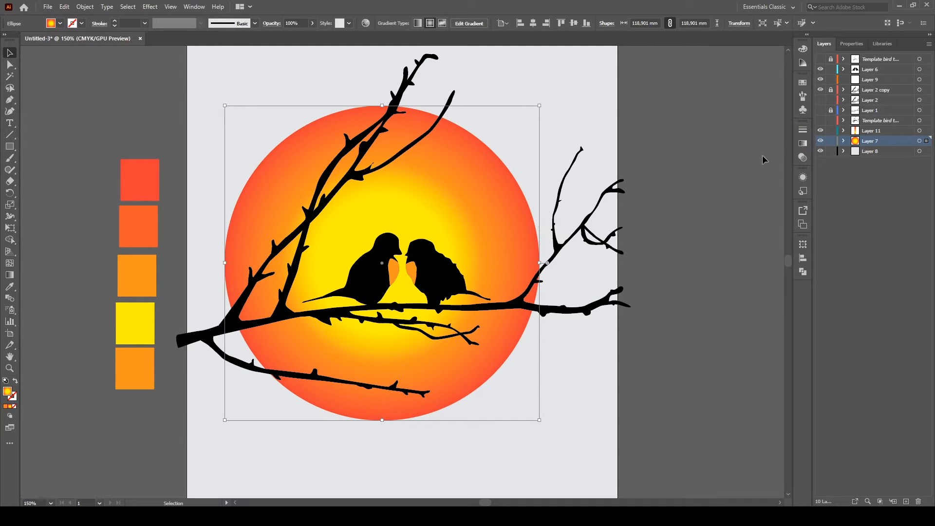
- Give the right bird's breast a white-to-black linear gradient fill
left_click(414, 276)
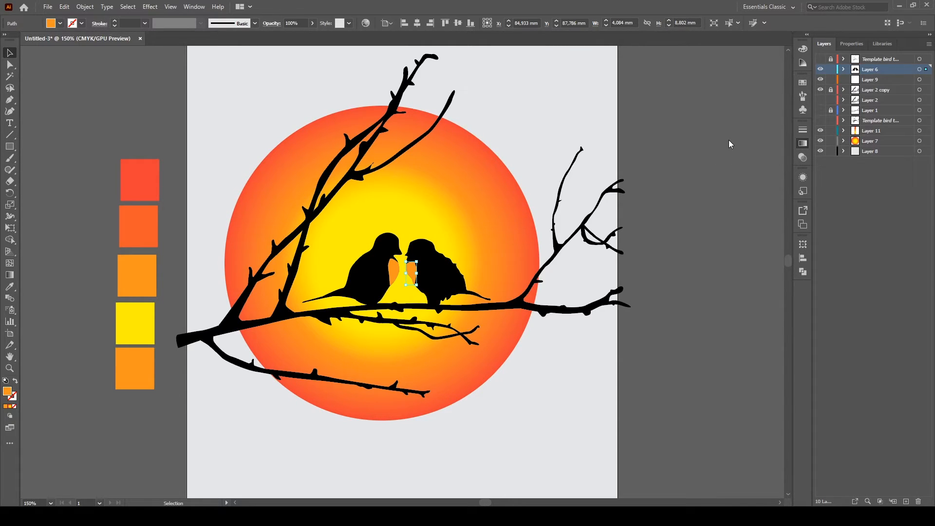
key("period")
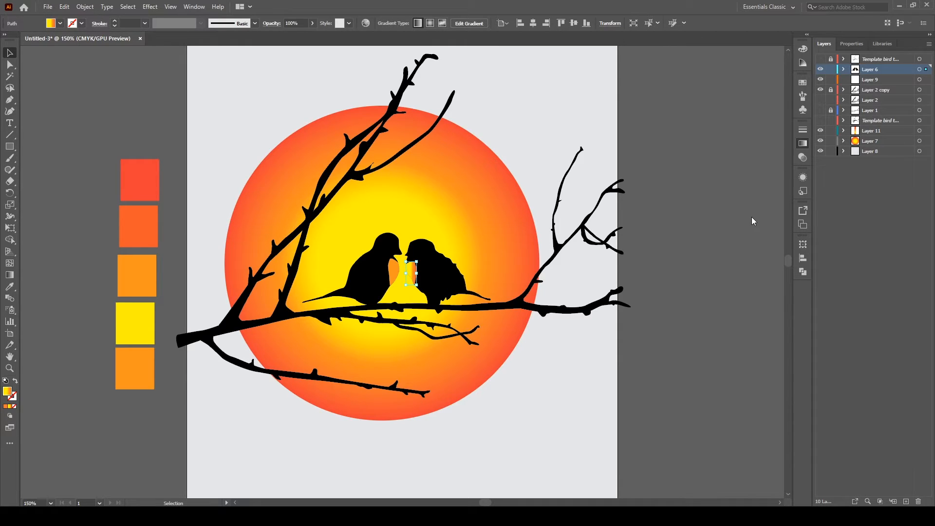
key("Delete")
key("ctrl+z")
key("minus")
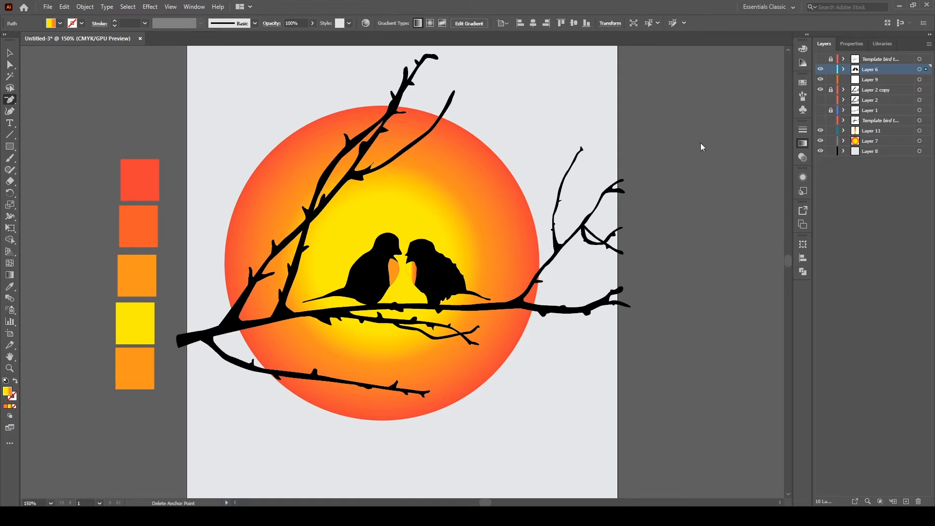
left_click(675, 164)
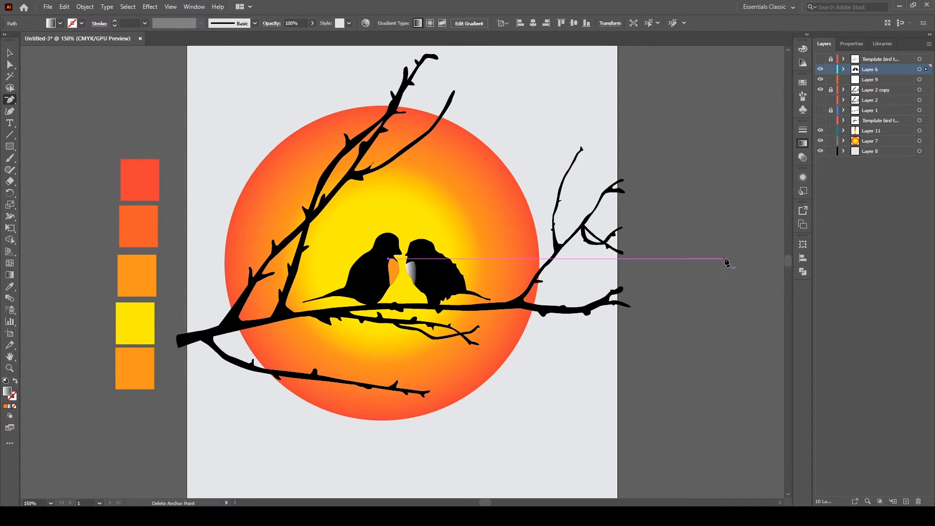
- Set the white stop of the right bird's breast gradient to the orange sampled from the third square
left_click(687, 216)
left_click(679, 228)
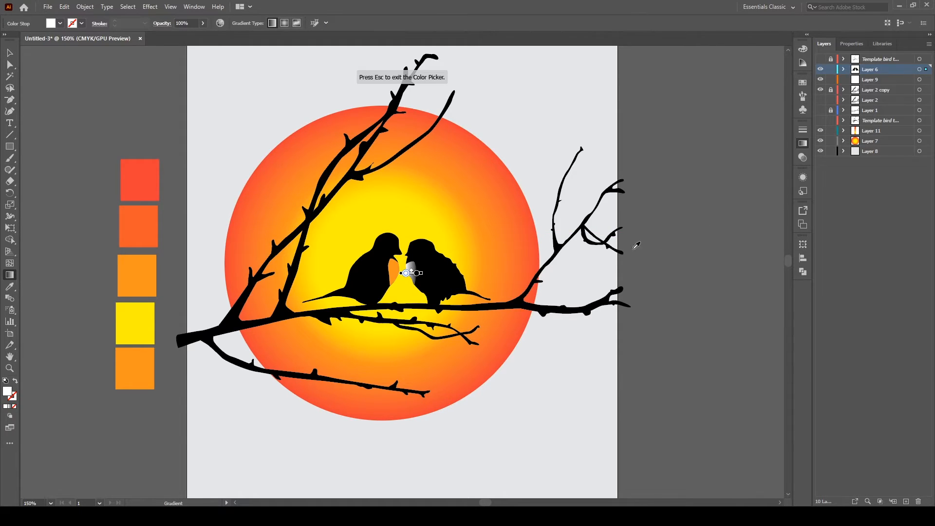
left_click(141, 277)
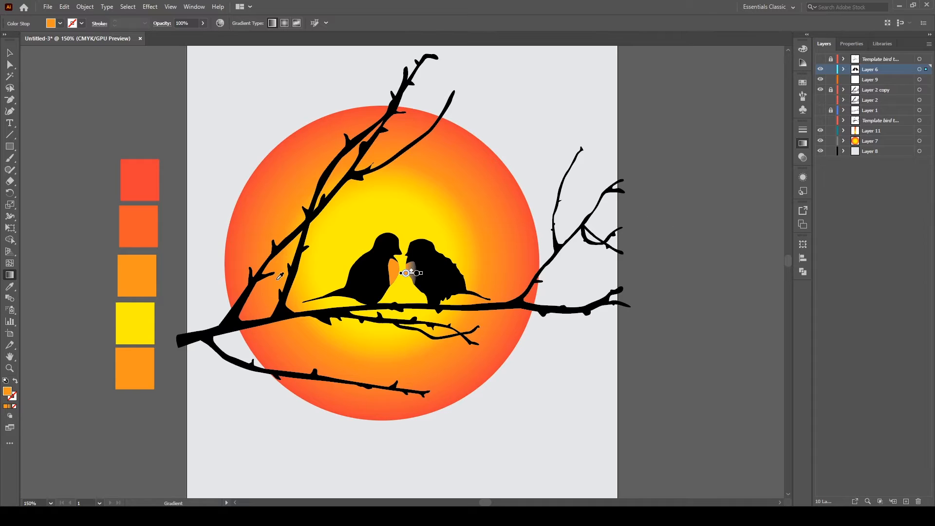
left_click(152, 286)
left_click(337, 237, "shift")
left_click(307, 331, "shift")
left_click(299, 354, "shift")
left_click(282, 365, "shift")
left_click(543, 406, "shift")
left_click(325, 349, "shift")
key("v")
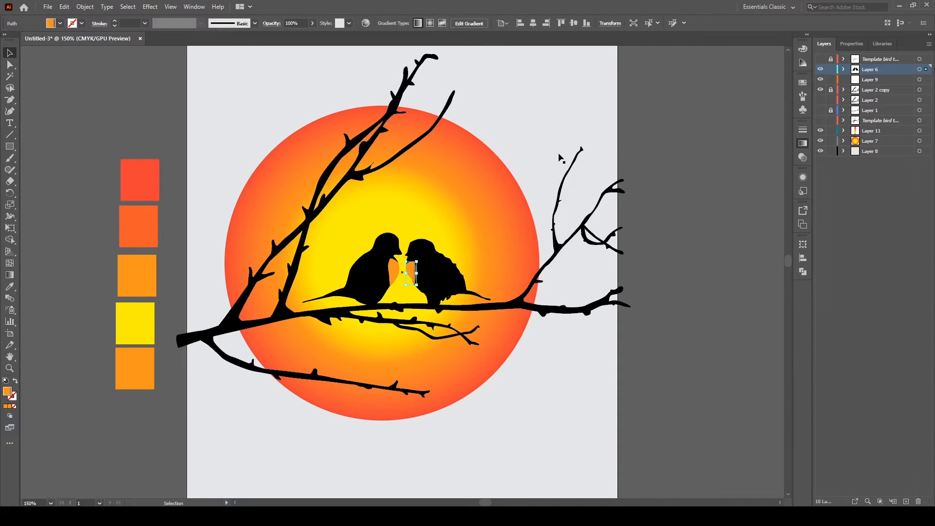
left_click(523, 120)
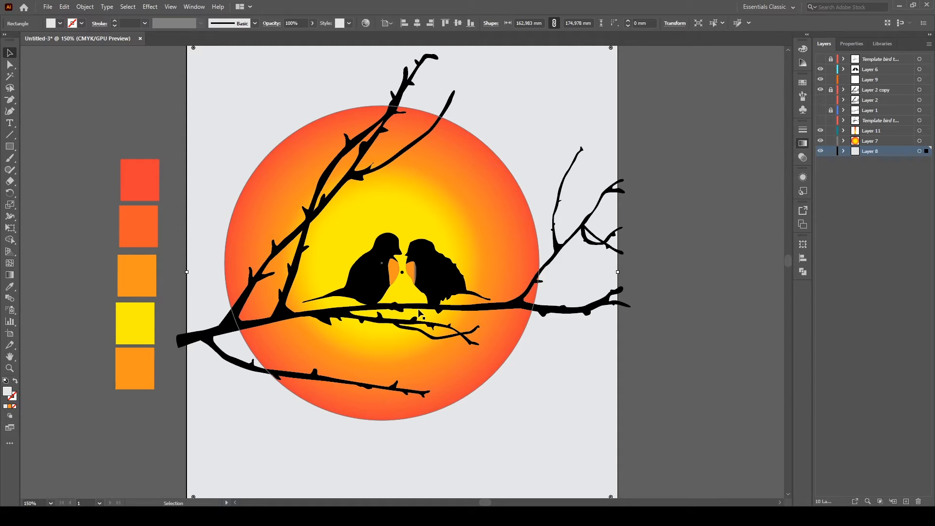
- Apply the orange-to-black linear gradient to the left bird's breast and orient both breast gradients vertically, with black at the top
left_click(395, 275)
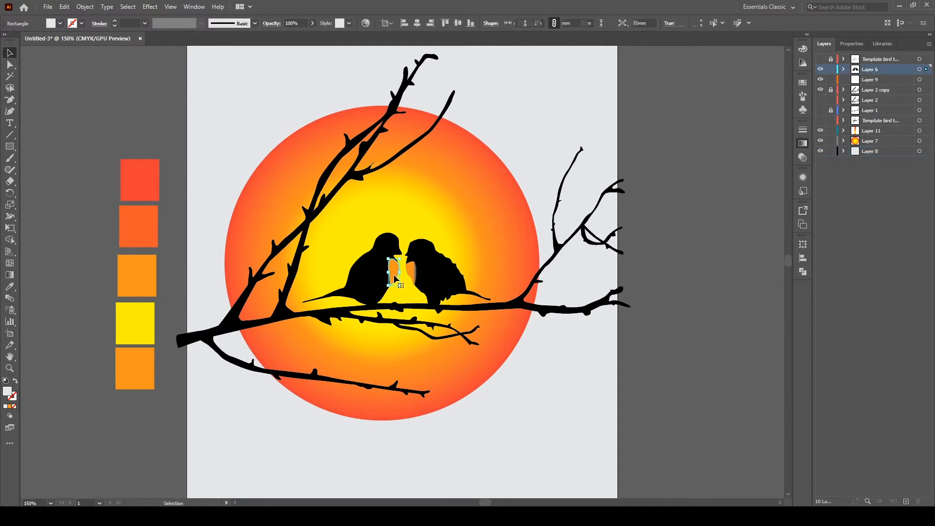
left_click(695, 153)
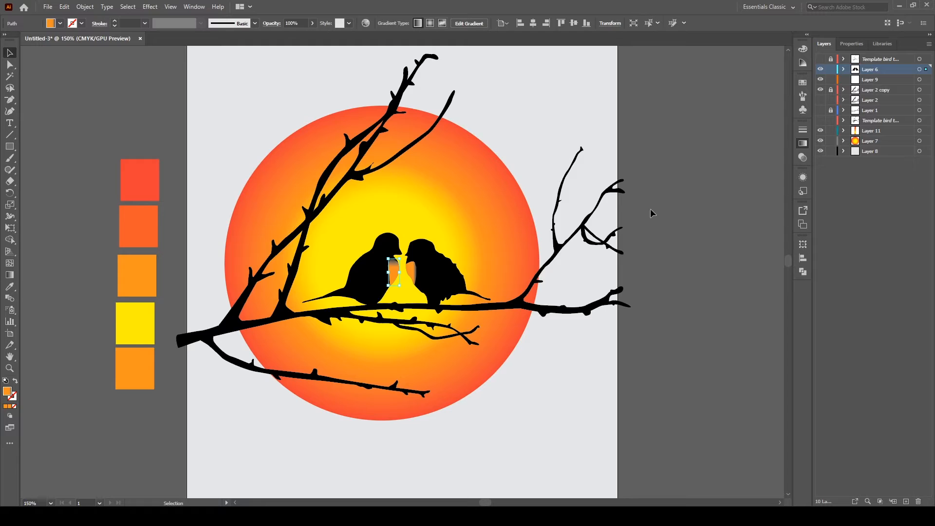
left_click(411, 273)
left_click(569, 152)
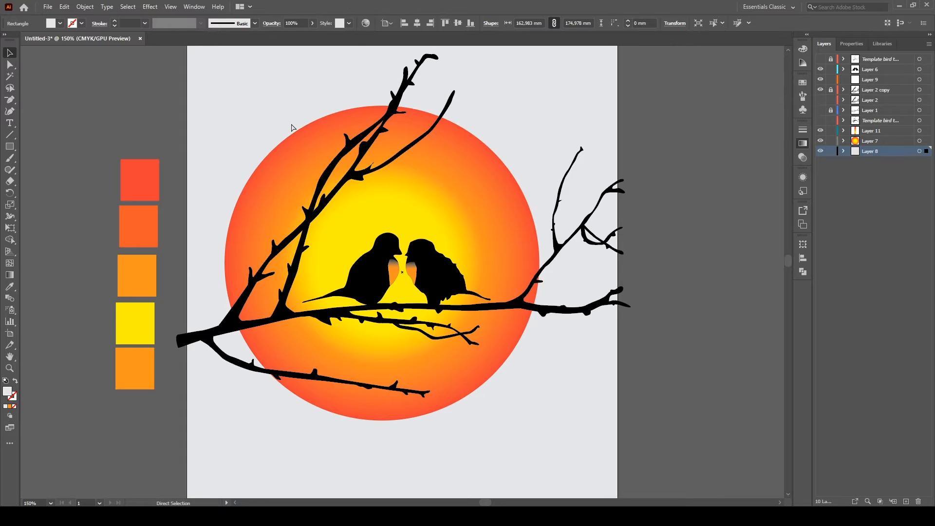
- Fill the background rectangle with the orange-to-black gradient as a radial gradient
key("ctrl+minus")
key("ctrl+minus")
key("ctrl+plus")
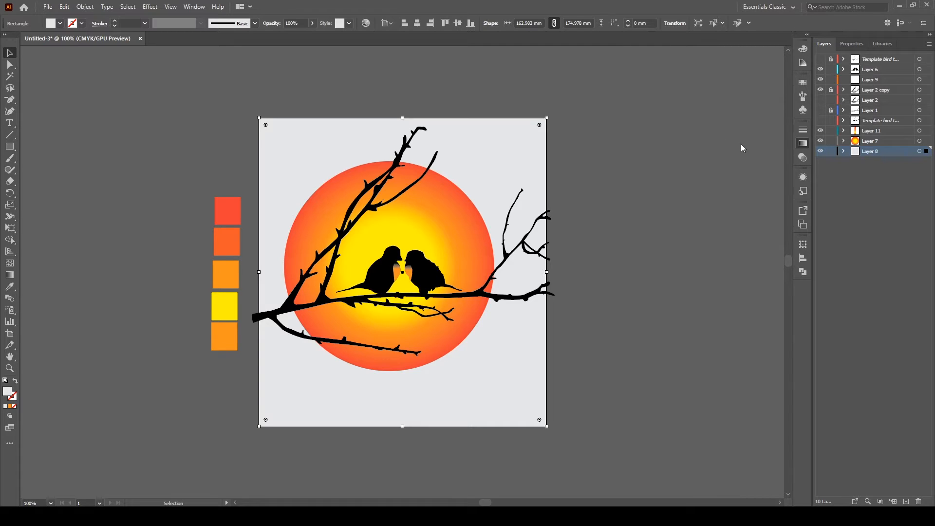
key("period")
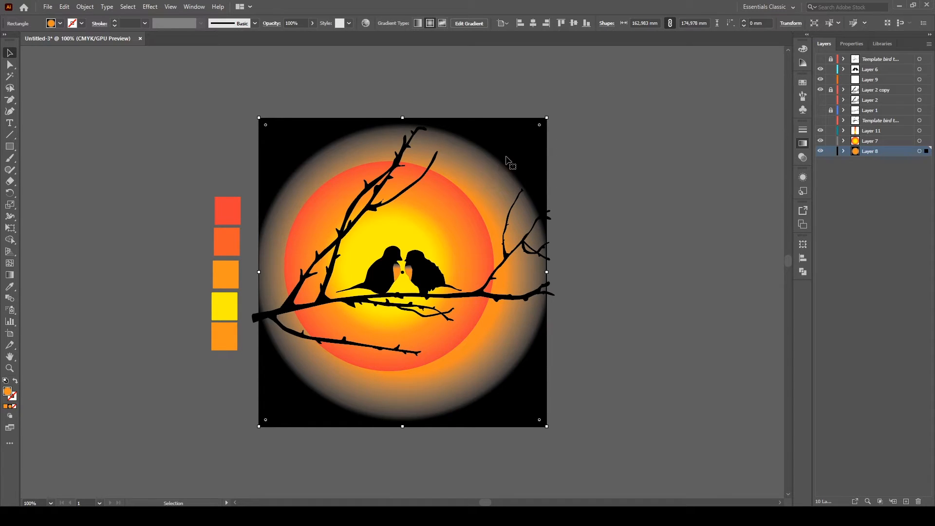
- Shift the background rectangle left to centre its gradient on the circle and extend its right edge to the artboard's edge, about 170.6 mm wide
mouse_move(506, 157)
left_mouse_down()
mouse_move(478, 151)
mouse_move(492, 158)
left_mouse_up()
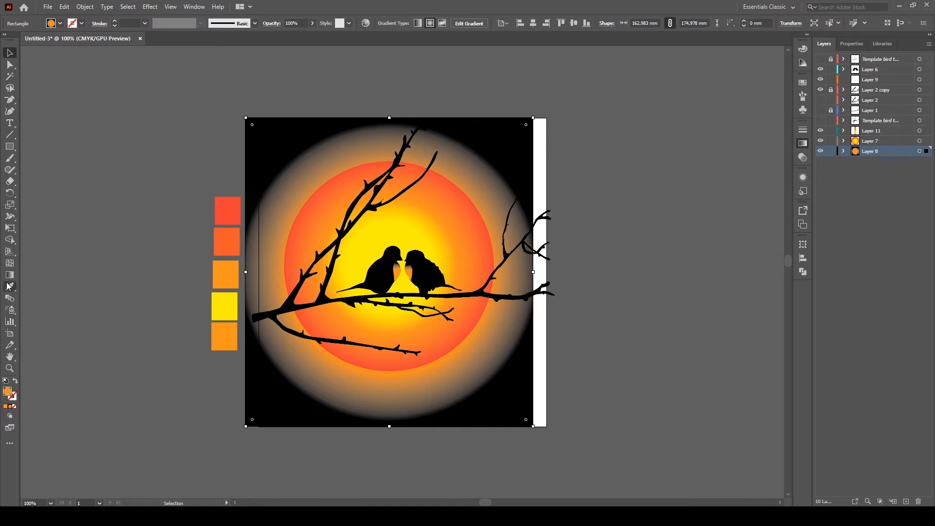
left_click(10, 334)
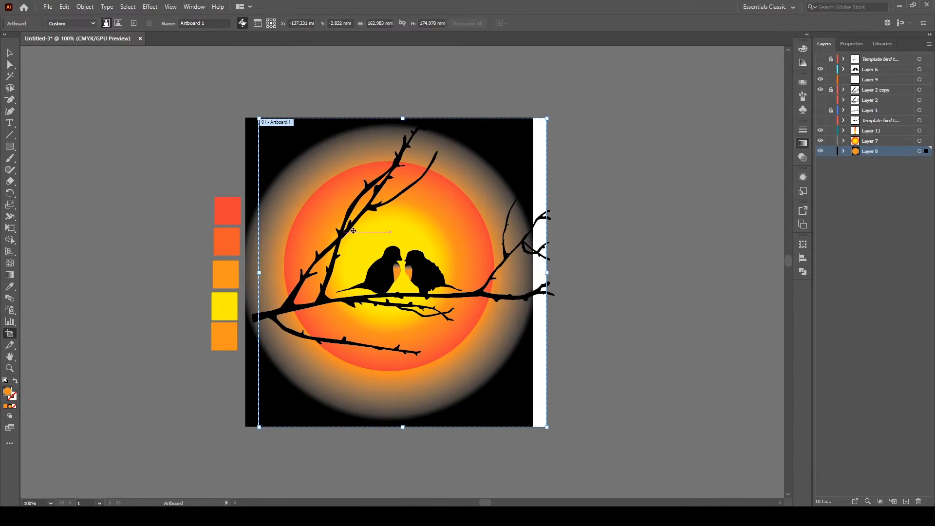
key("v")
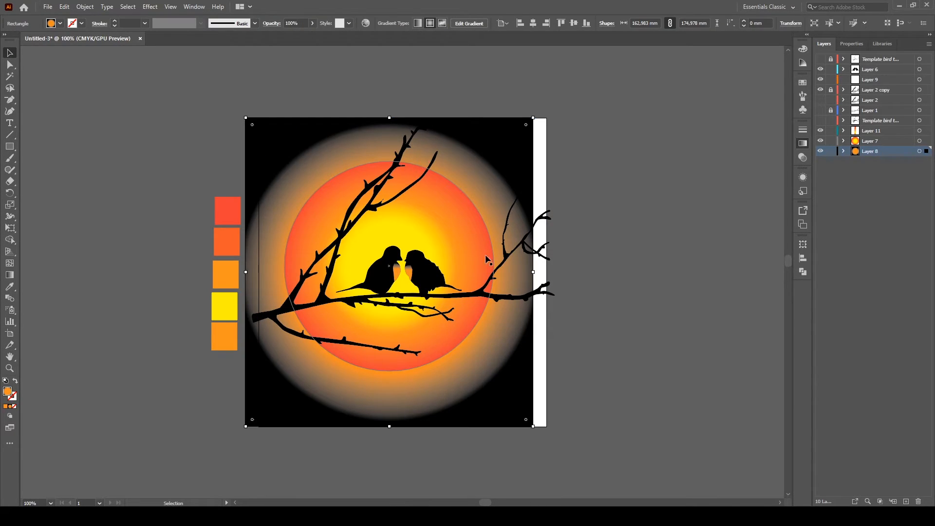
left_click_drag(534, 274, 546, 271)
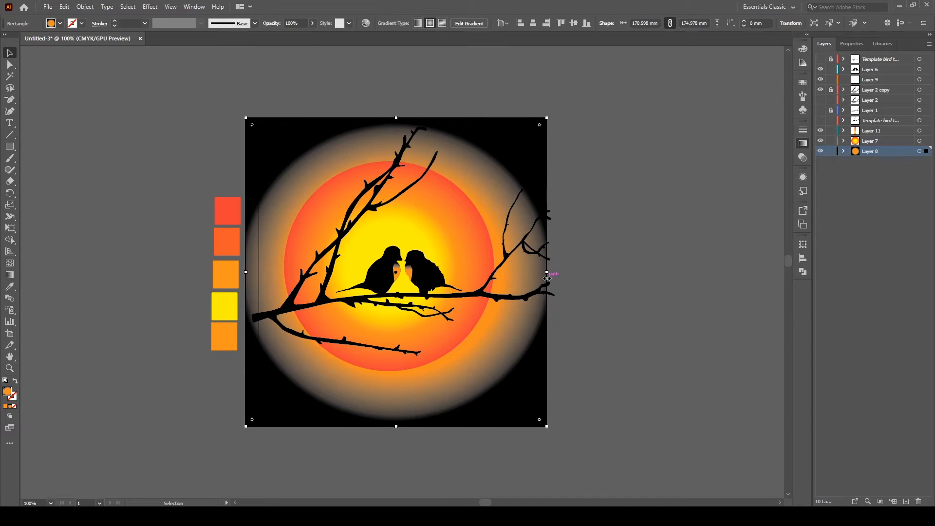
left_click(613, 279)
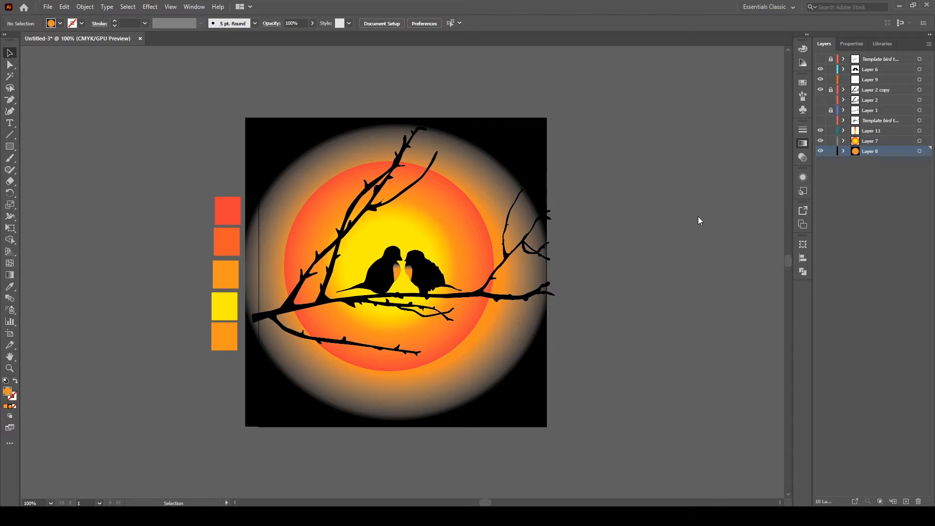
left_click(523, 162)
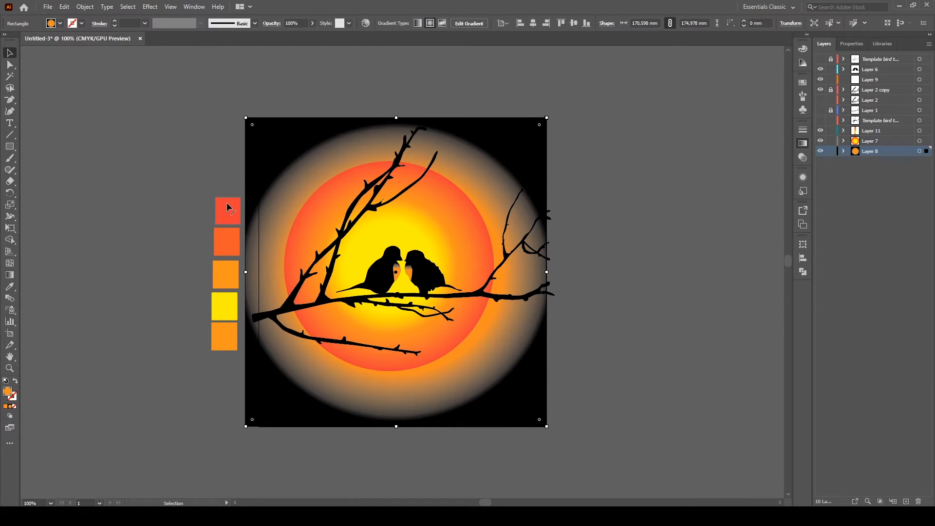
left_click(197, 202)
key("a")
left_click(229, 225)
left_click(230, 224)
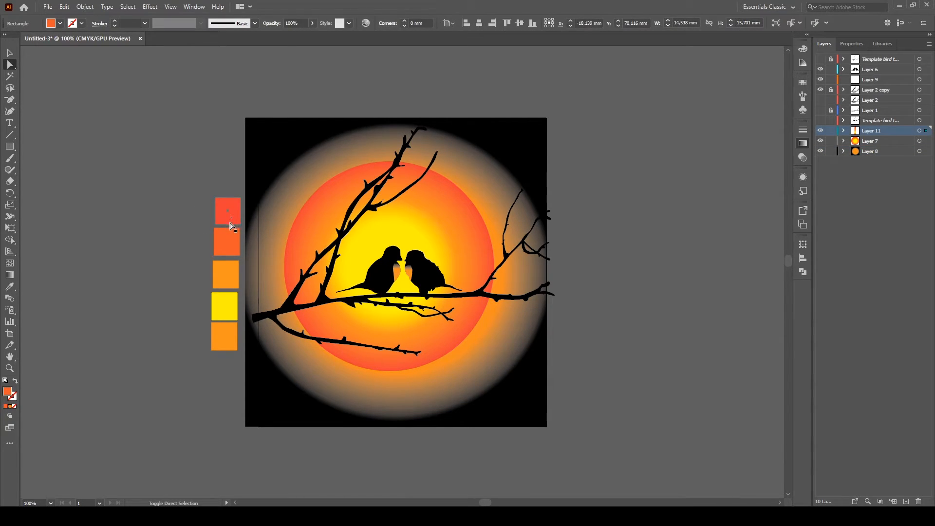
left_click(231, 227)
left_click(232, 220)
left_click(229, 235, "shift")
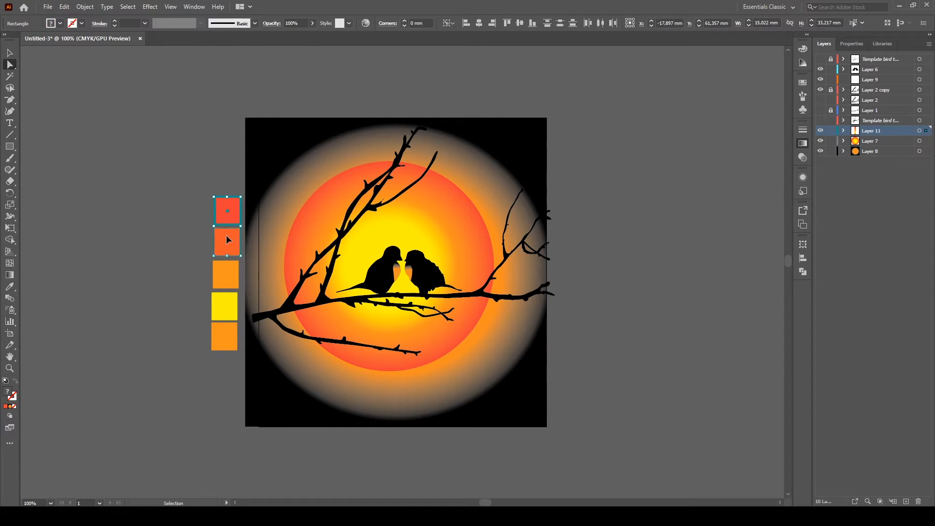
left_click(227, 237)
left_click_drag(225, 214, 187, 217)
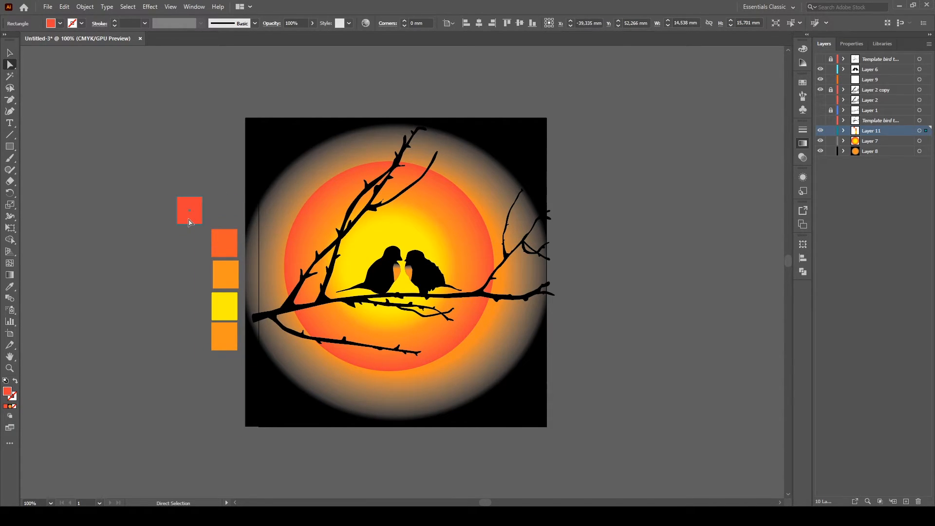
key("ctrl+z")
- Duplicate the red-orange and dark orange squares so the two copies form a second column left of the palette squares
left_click(223, 241)
left_click(223, 219)
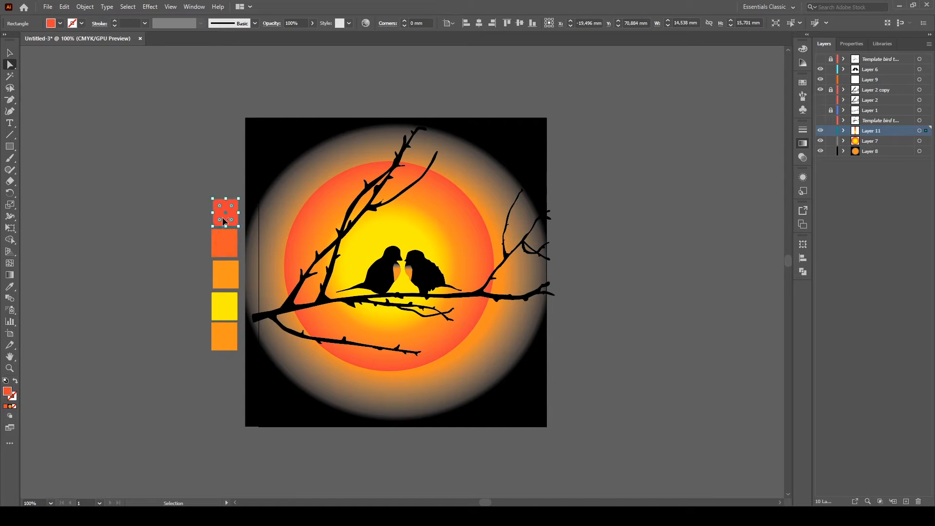
left_click_drag(220, 219, 197, 218)
left_click_drag(222, 245, 191, 230)
left_click(229, 227)
left_click(228, 221)
key("ctrl+z")
left_click(232, 249, "shift")
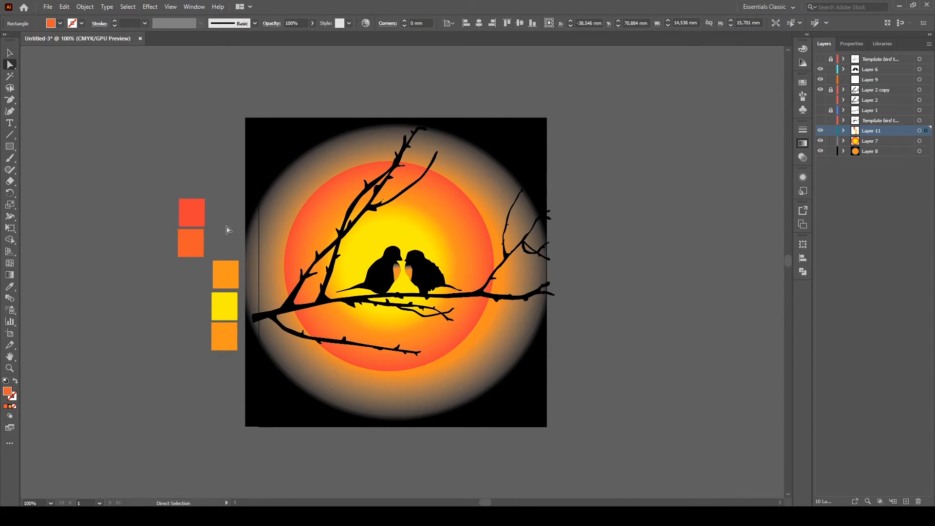
left_click(190, 243)
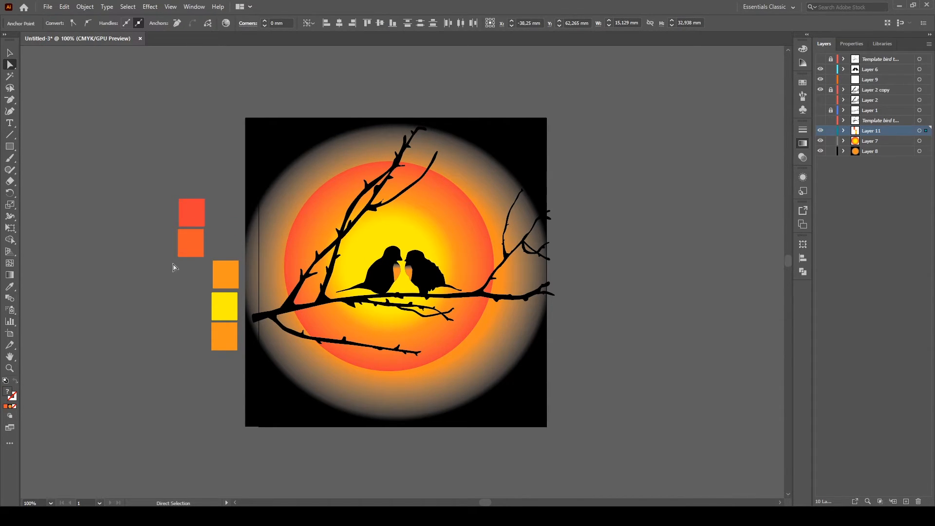
left_click_drag(152, 195, 231, 211)
- Fill the upper copied square with light grey and the lower copied square with a slightly darker grey
left_click(192, 252)
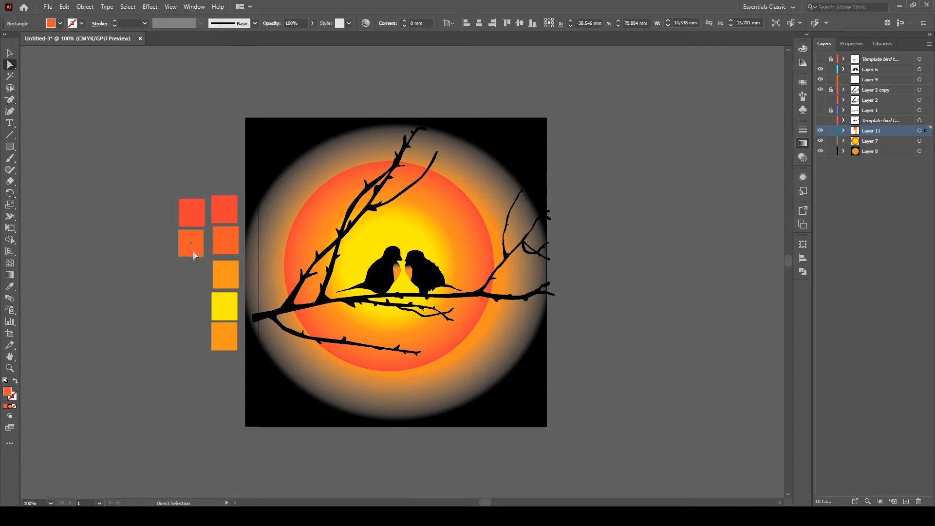
left_click(190, 202)
left_click(70, 71)
left_click(190, 252)
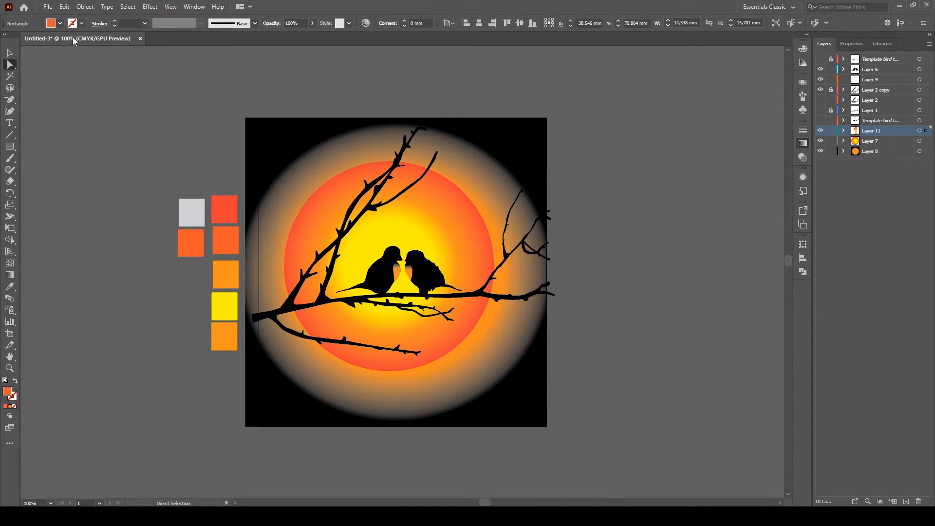
left_click(64, 72)
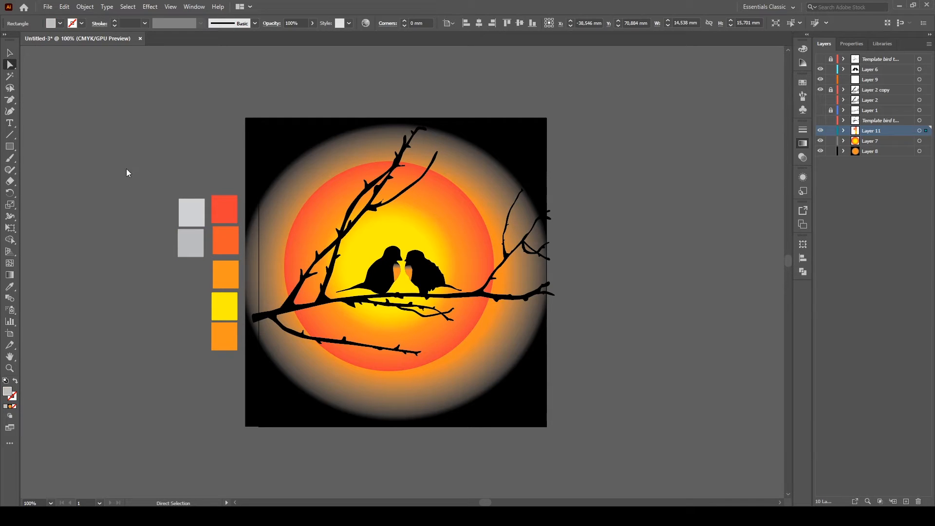
- Replace the black stop of the background rectangle's radial gradient with the light grey sampled from the upper grey square
left_click(189, 213)
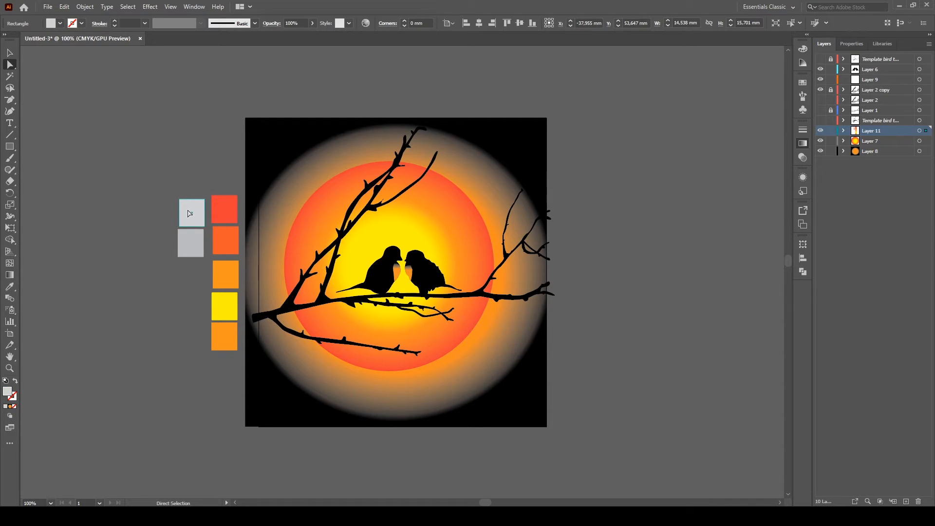
key("alt+v")
left_click(517, 147)
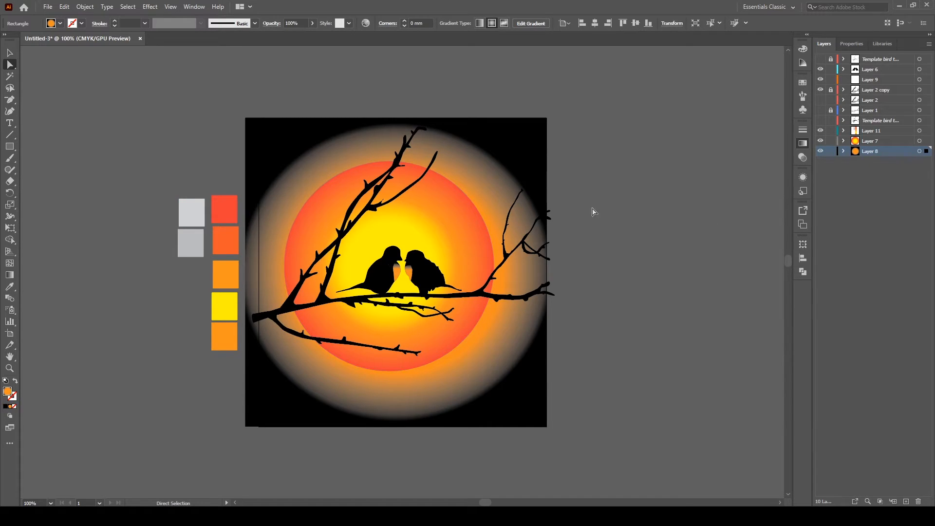
key("i")
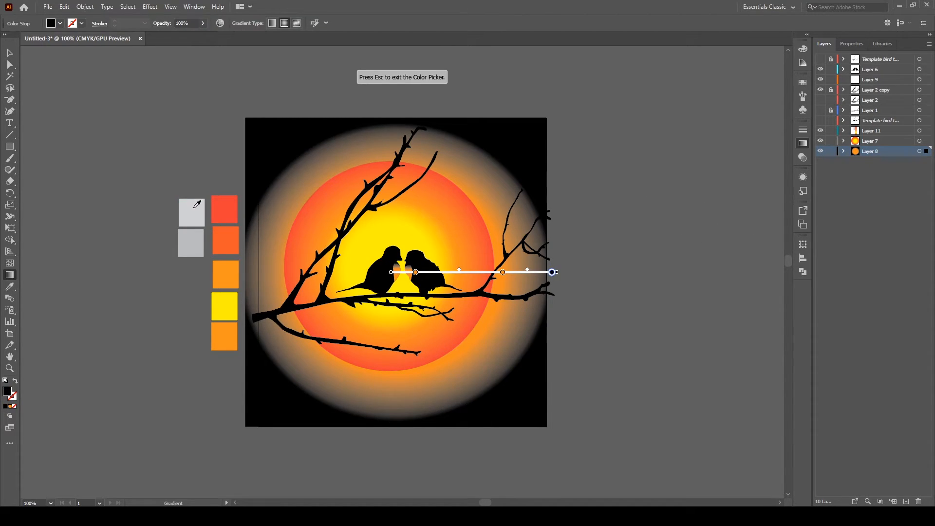
left_click(198, 214)
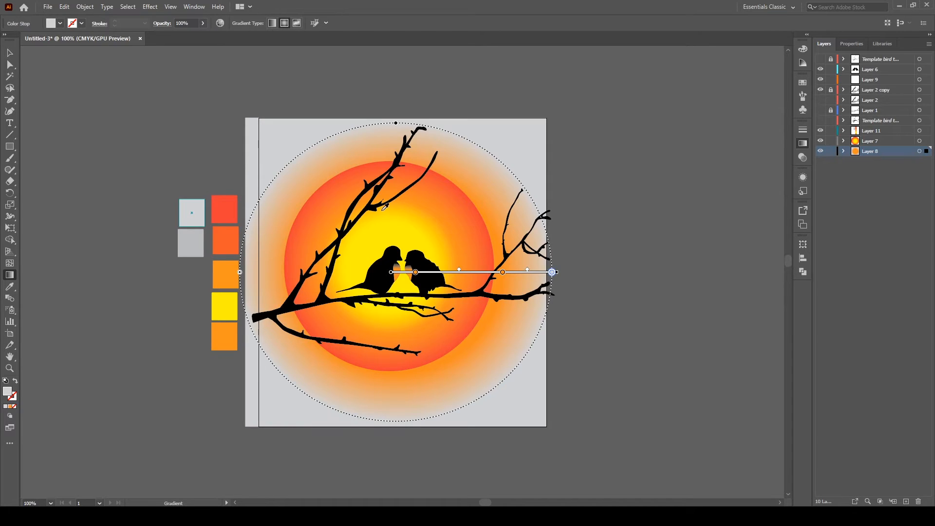
key("v")
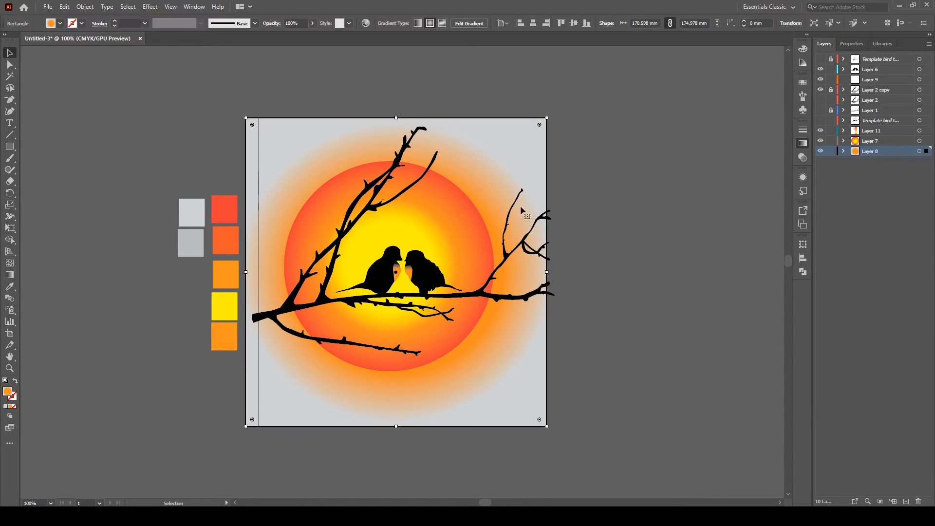
left_click(641, 227)
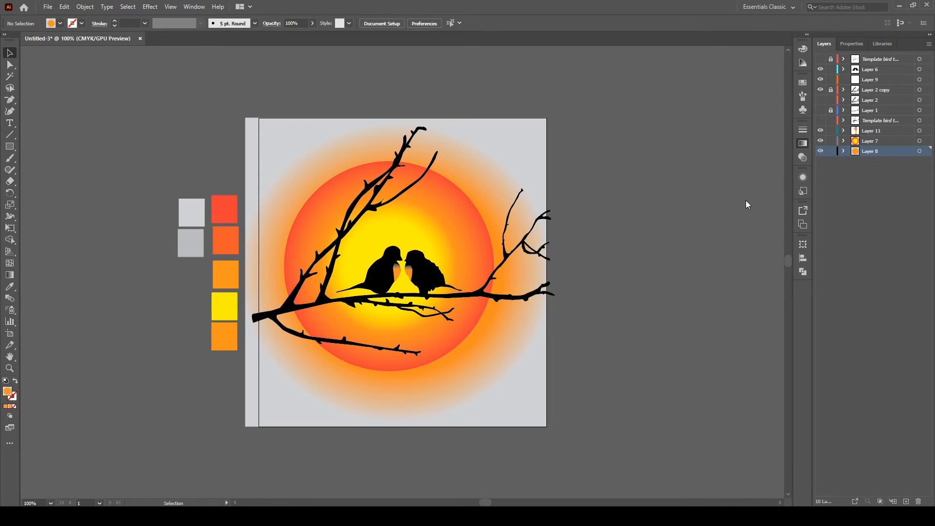
- Adjust the orange in the background rectangle's radial gradient to make a softer glow that fades into the light grey
left_click(540, 319)
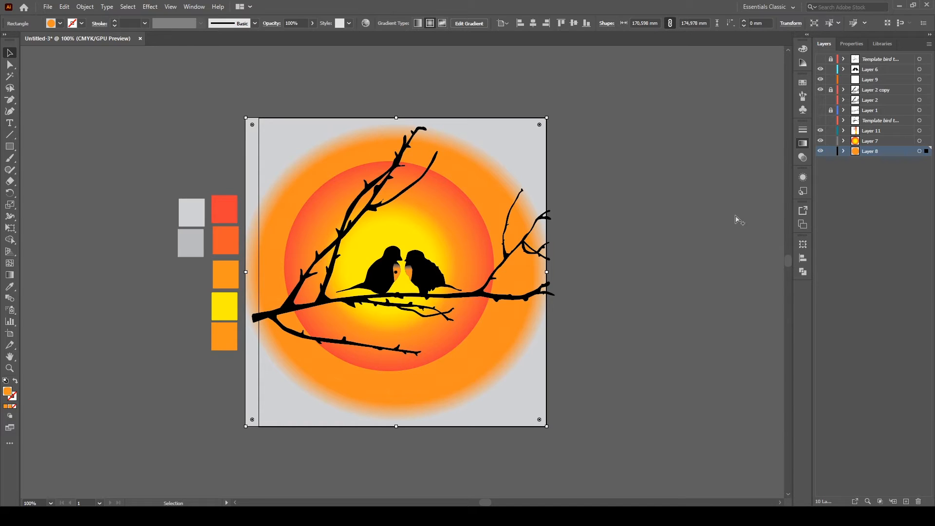
left_click_drag(754, 212, 738, 211)
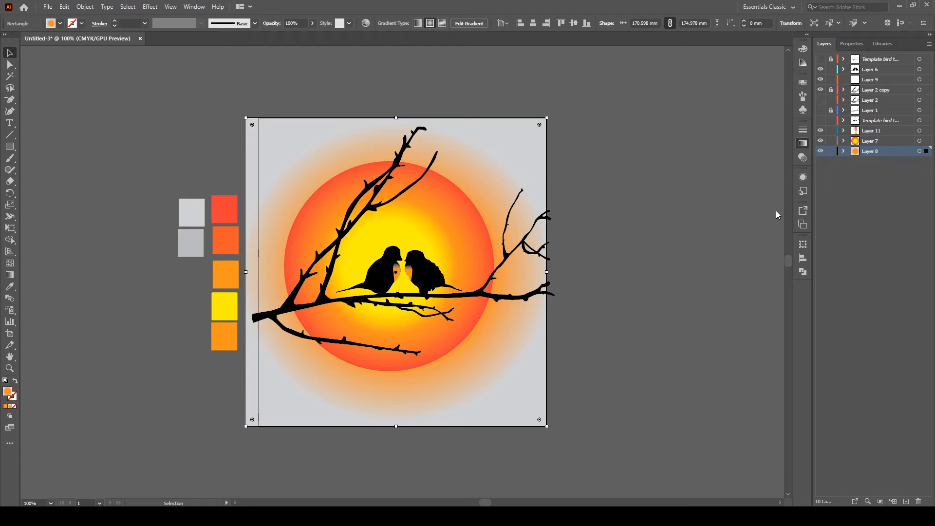
left_click_drag(721, 210, 715, 209)
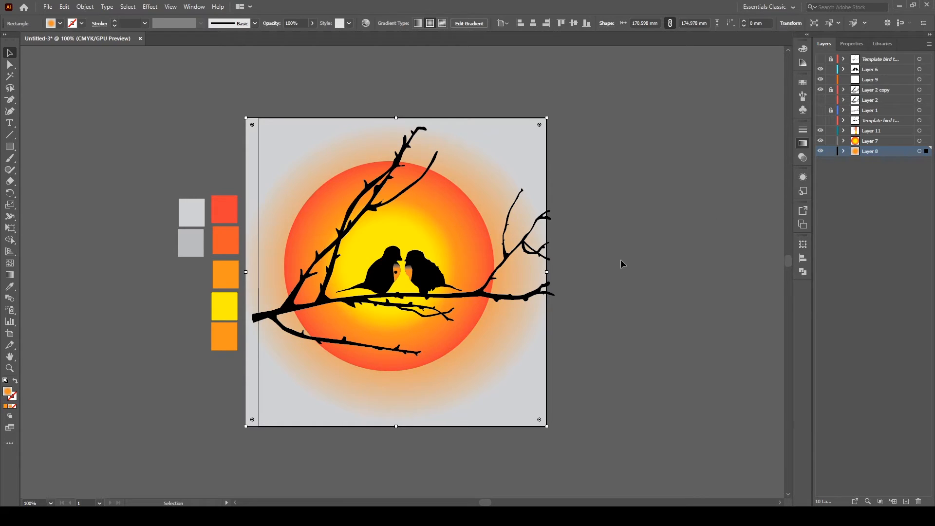
left_click(616, 234)
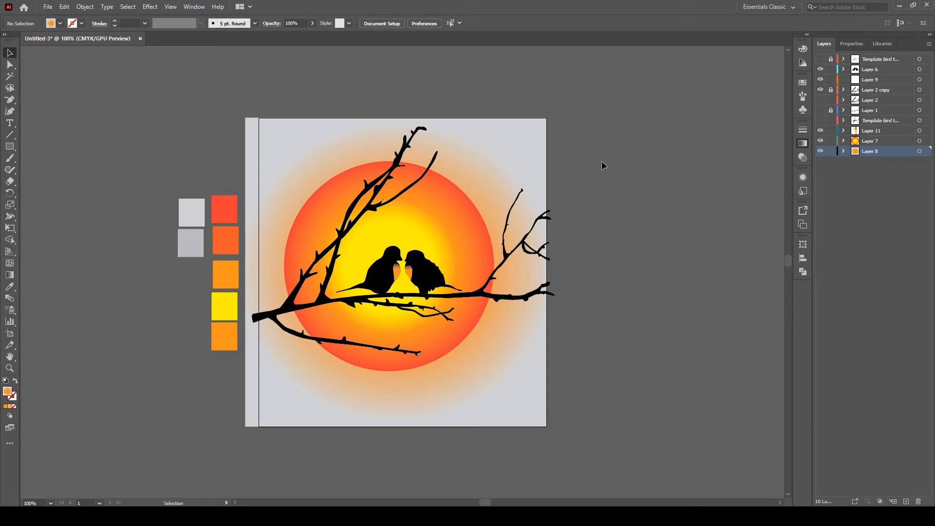
- Recolor the yellow palette square to a light golden yellow
left_click(218, 307)
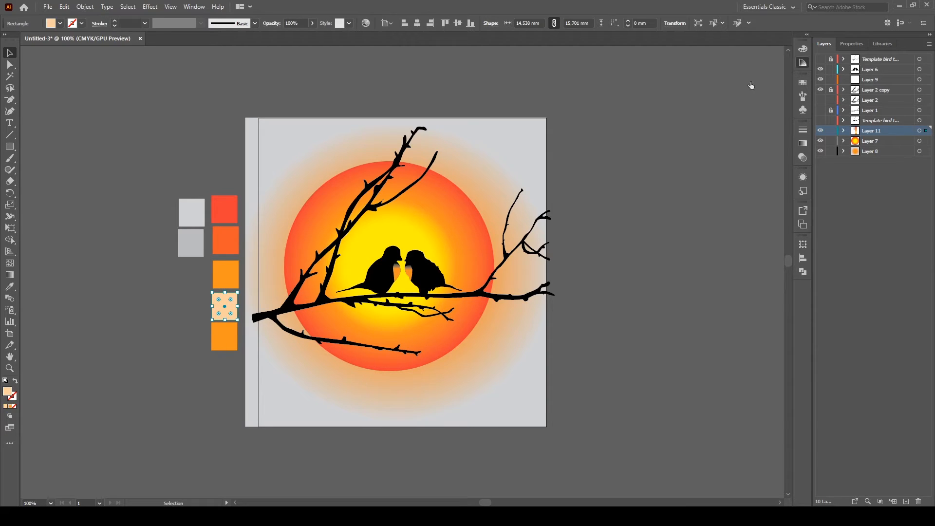
left_click(723, 82)
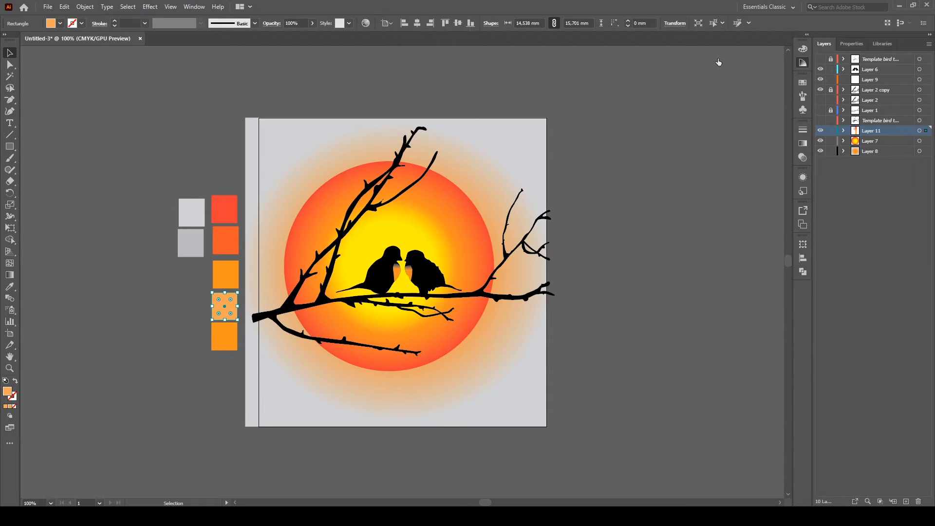
left_click(692, 78)
left_click(691, 75)
left_click(691, 77)
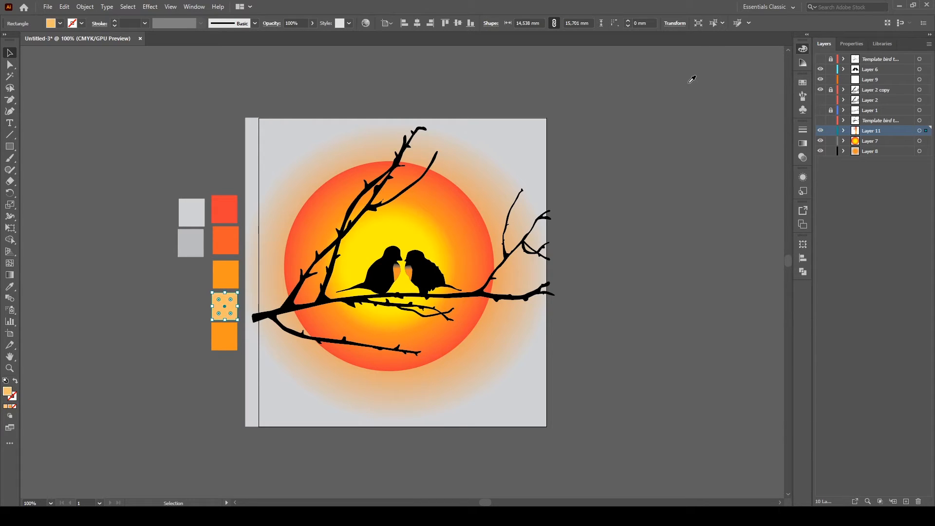
left_click(697, 85)
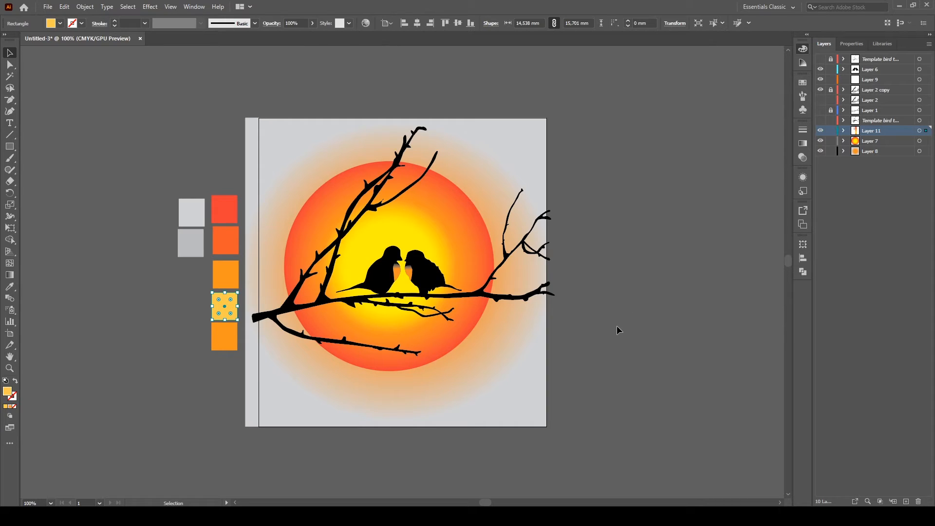
- Try the golden yellow sampled from the palette square on the second yellow stop of the circle's radial gradient
left_click(434, 252)
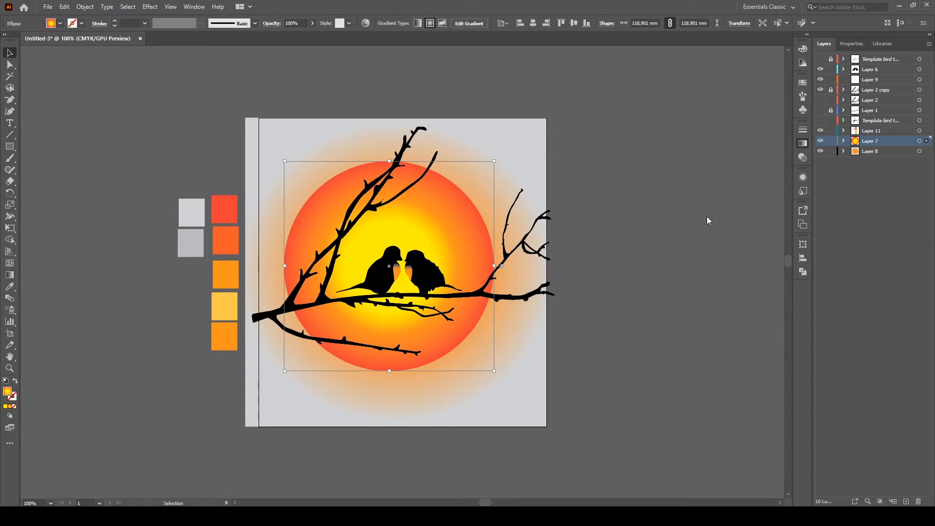
key("g")
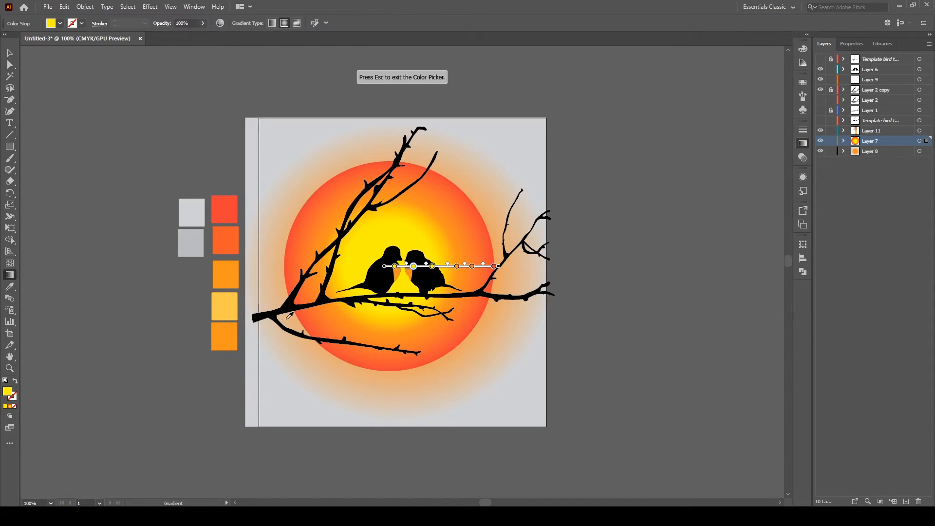
left_click(218, 306)
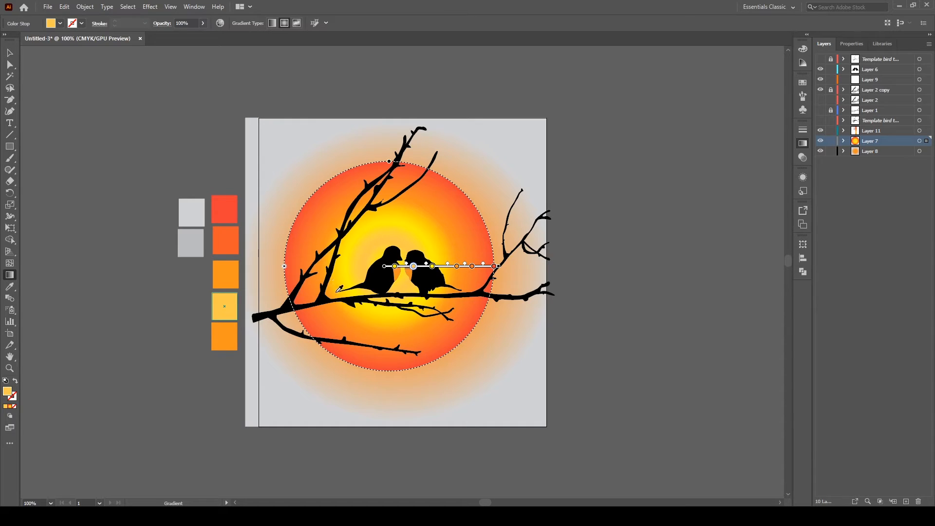
key("ctrl+z")
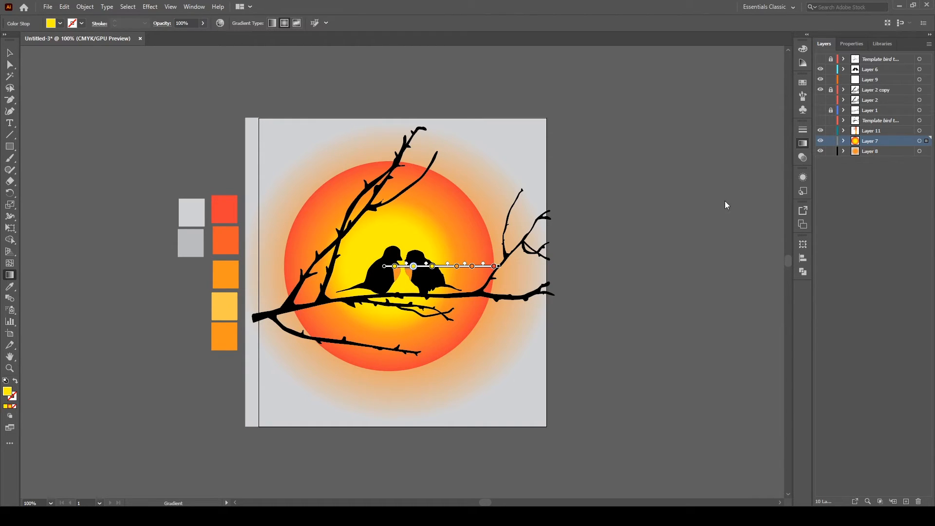
- Undo the second yellow stop's recolor and apply the palette's golden yellow to the next stop outward in the circle's radial gradient
key("ctrl+z")
key("i")
left_click(225, 305)
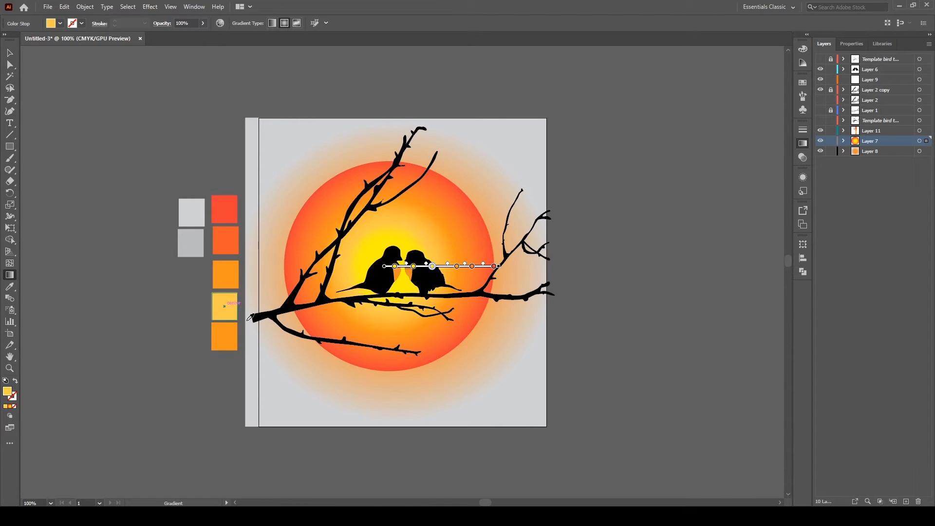
key("v")
left_click(619, 314)
- Redirect the left bird's breast gradient to run nearly horizontally, from black on the body side to orange at the outer edge
key("ctrl+minus")
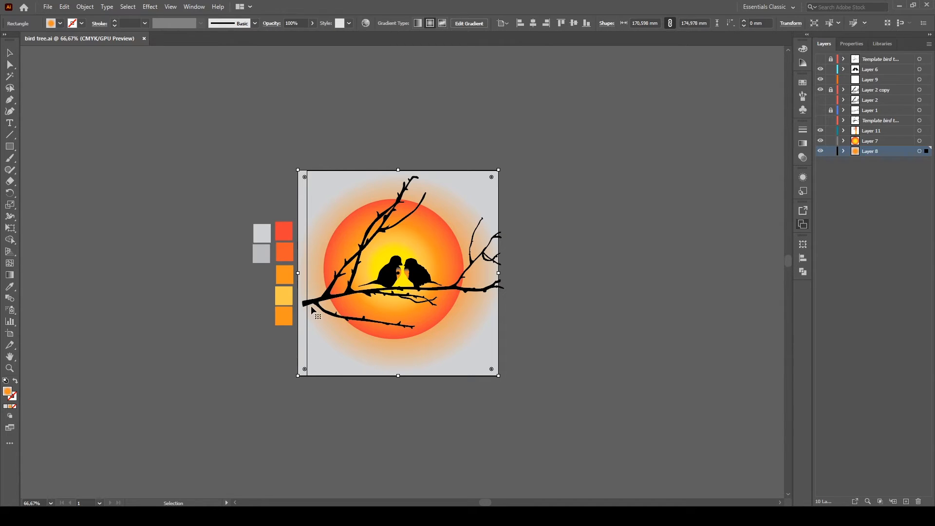
key("ctrl+minus")
key("ctrl+plus")
key("ctrl+plus")
key("ctrl+plus")
key("ctrl+plus")
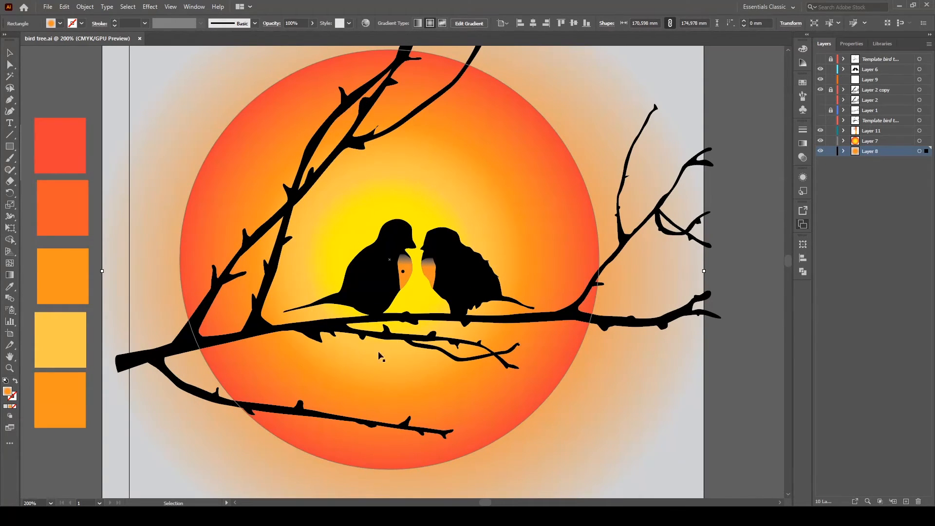
key("ctrl+plus")
key("ctrl+plus")
key("ctrl+plus")
key("ctrl+plus")
key("ctrl+plus")
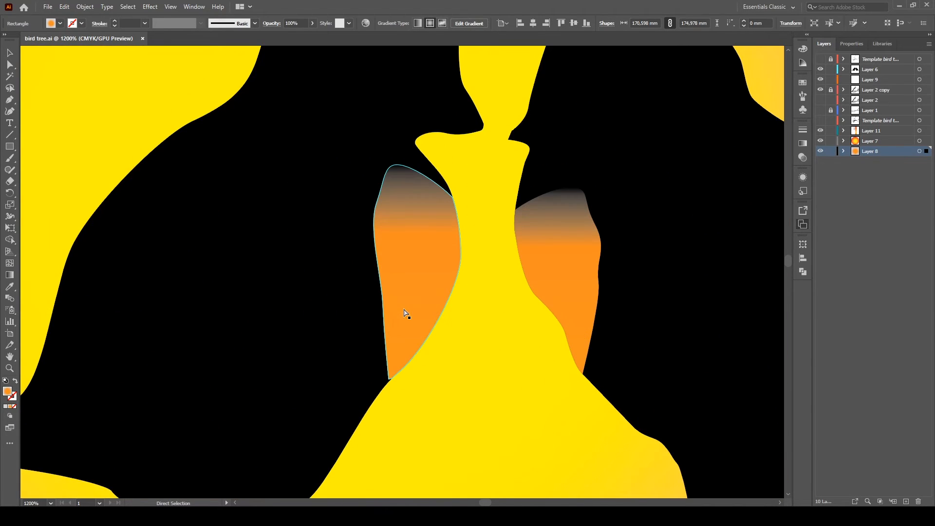
key("space")
left_click_drag(457, 332, 390, 378)
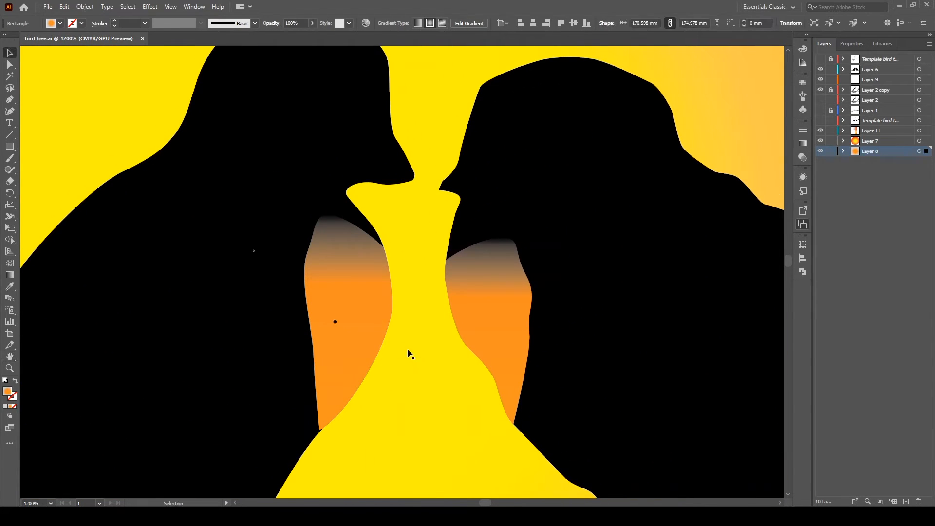
key("v")
left_click(366, 335)
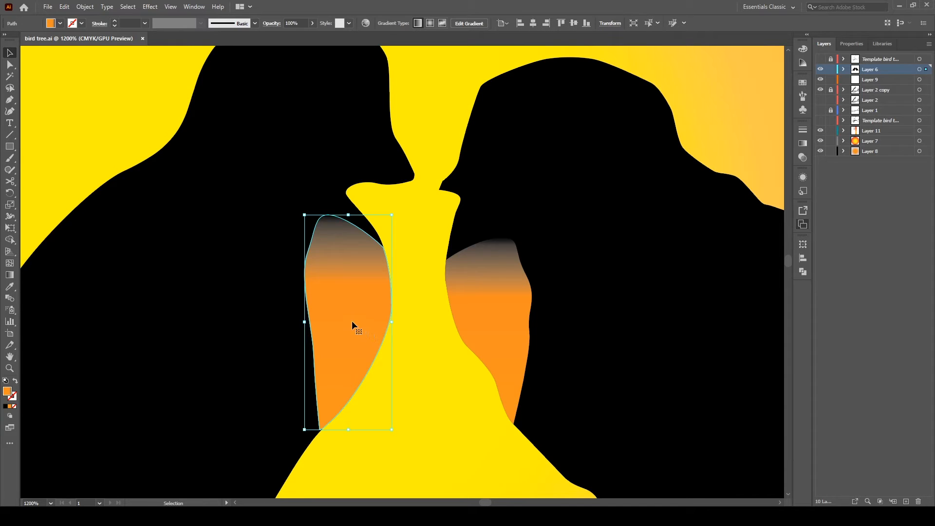
left_click(10, 275)
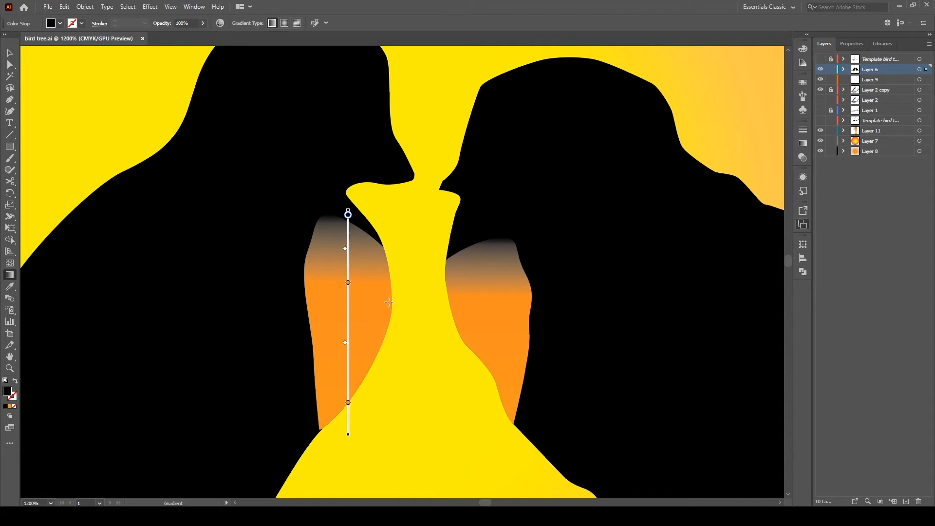
mouse_move(307, 306)
left_mouse_down()
mouse_move(379, 340)
mouse_move(326, 279)
mouse_move(281, 280)
mouse_move(304, 298)
mouse_move(255, 298)
left_mouse_up()
mouse_move(373, 343)
left_mouse_down()
mouse_move(298, 299)
mouse_move(288, 306)
left_mouse_up()
mouse_move(427, 335)
left_mouse_down()
mouse_move(324, 302)
mouse_move(338, 315)
mouse_move(320, 307)
mouse_move(325, 322)
left_mouse_up()
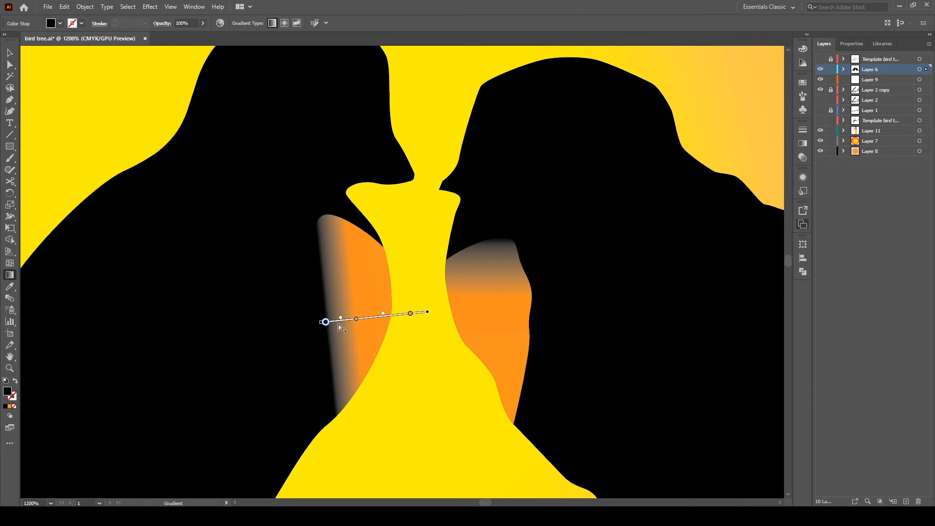
- Move the inner orange stop of the left bird's breast gradient toward the outer edge and set the shape's opacity to 82%
left_click_drag(356, 320, 378, 323)
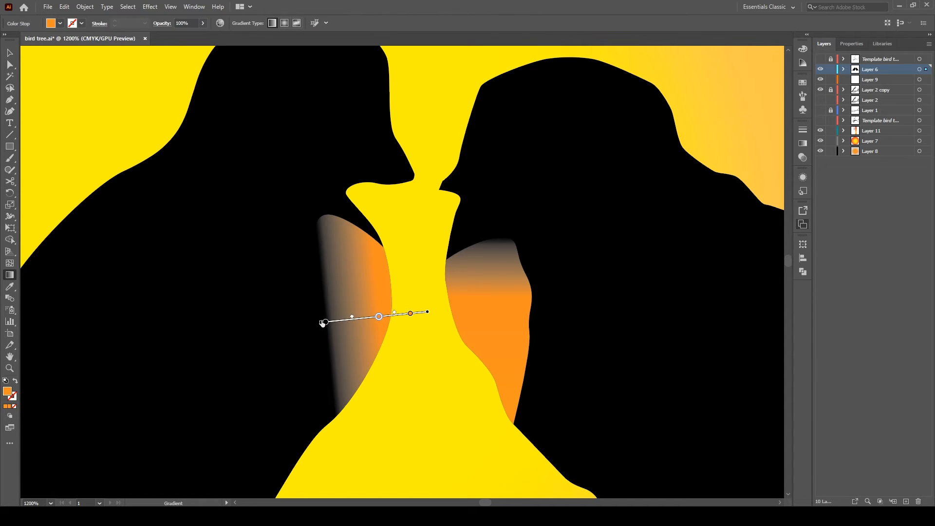
key("v")
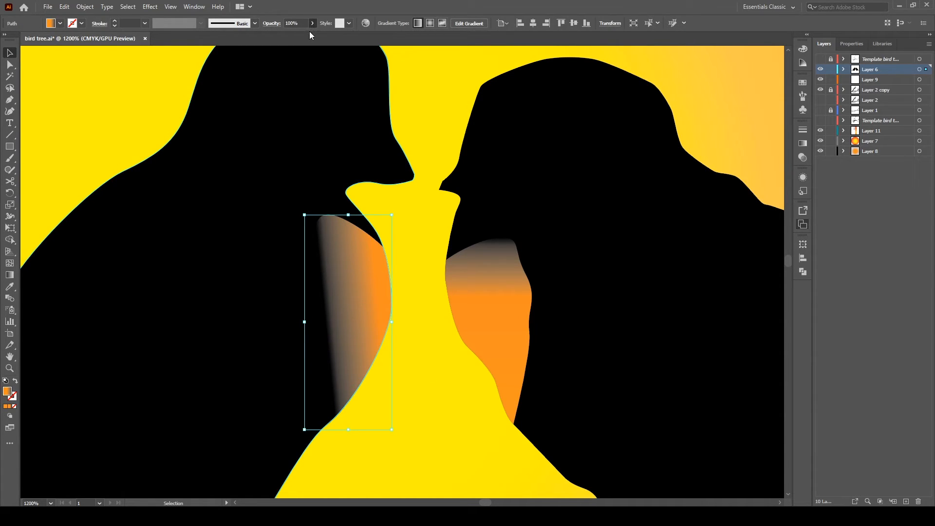
left_click_drag(310, 34, 304, 34)
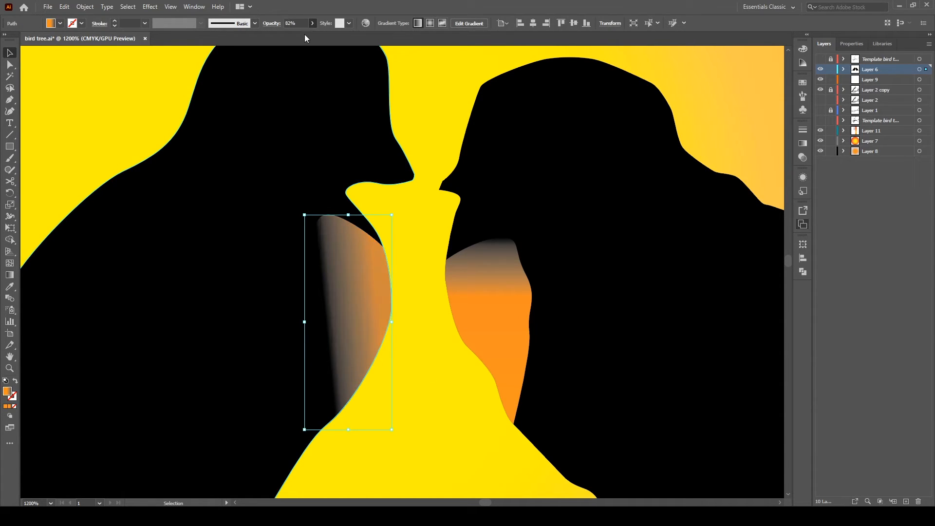
left_click(418, 251)
scroll(453, 251, "down", 5)
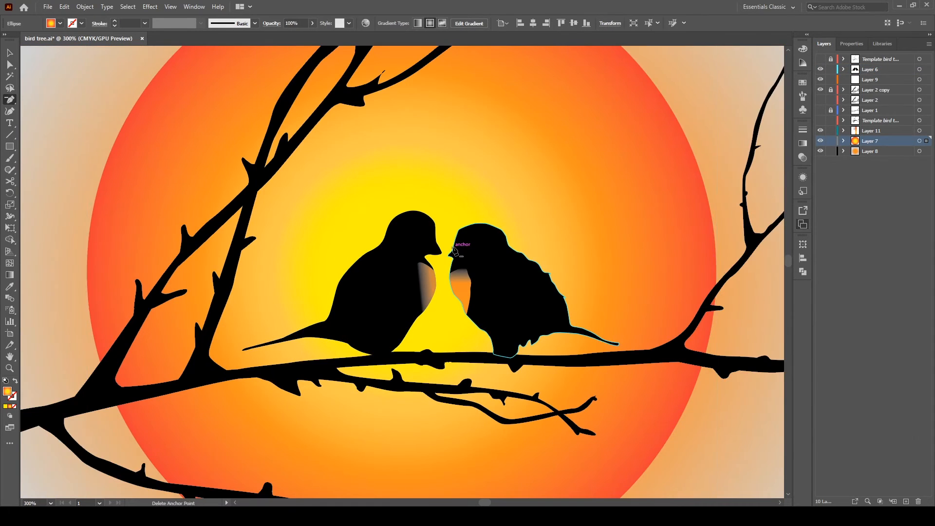
- Undo the opacity, stop position and latest direction changes on the left bird's breast
key("p")
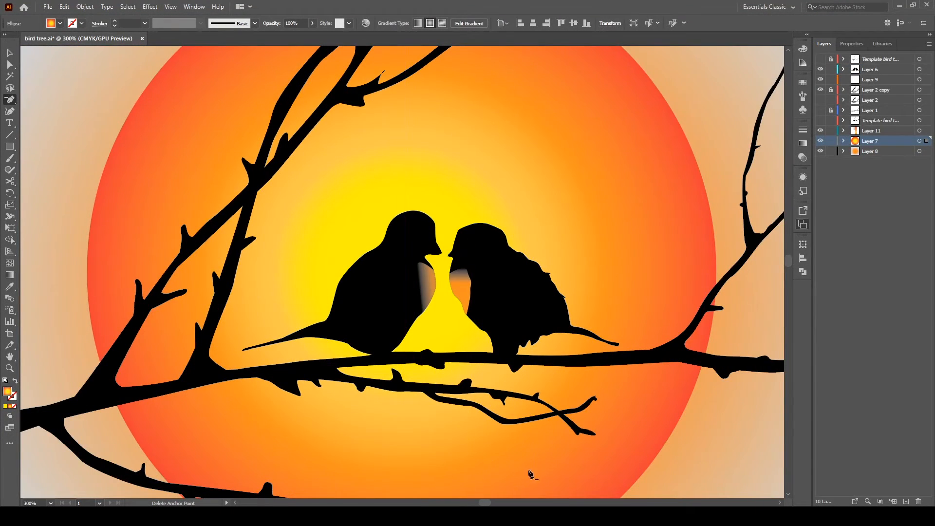
key("c")
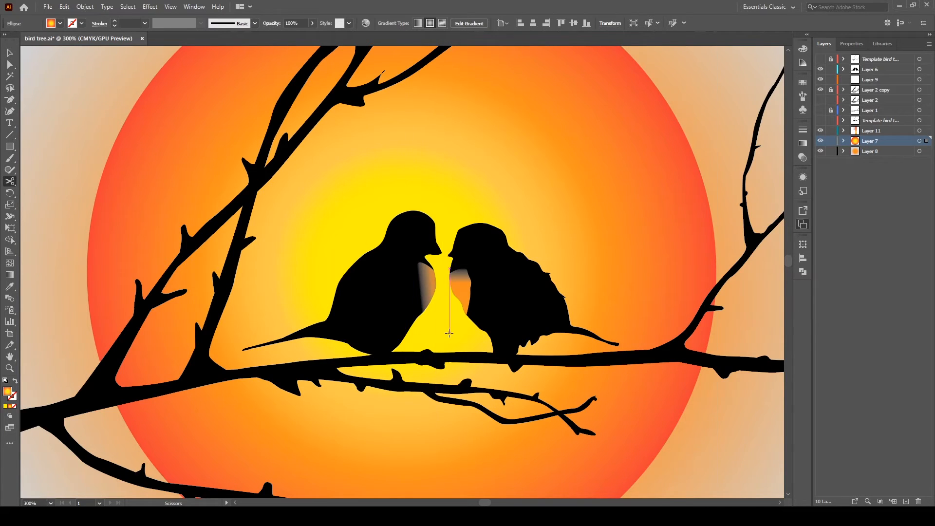
key("ctrl+z")
key("ctrl+z")
key("ctrl+z")
key("ctrl+z")
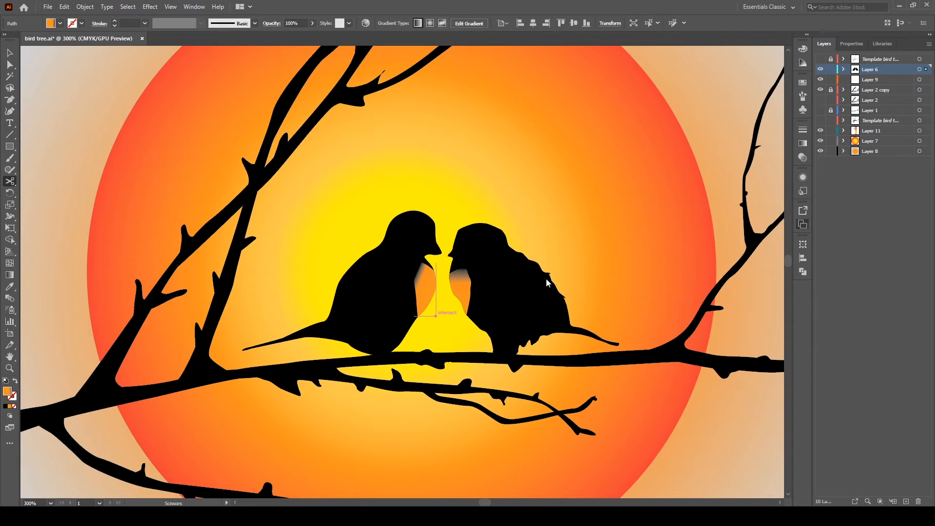
key("v")
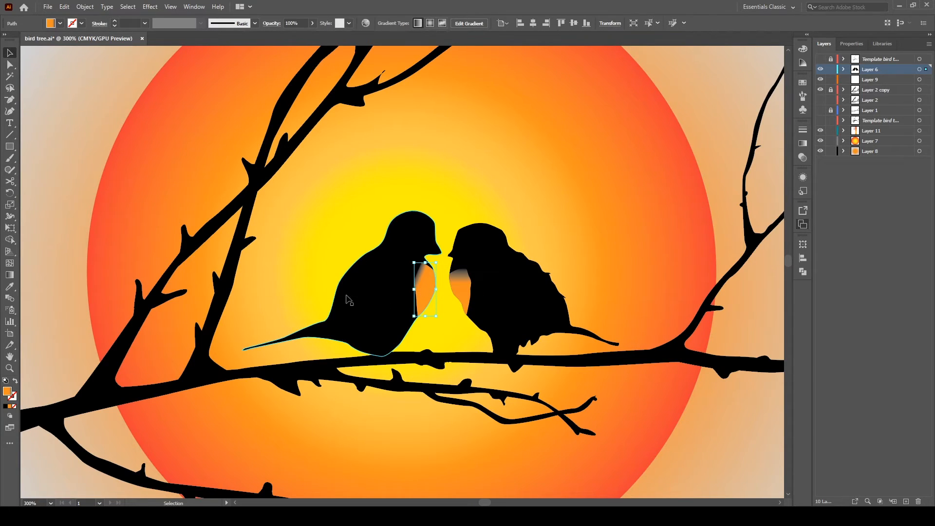
- Redraw the left bird's breast gradient almost vertically, from orange at the bottom to black just under the throat
key("g")
mouse_move(430, 317)
left_mouse_down()
mouse_move(416, 261)
mouse_move(425, 266)
left_mouse_up()
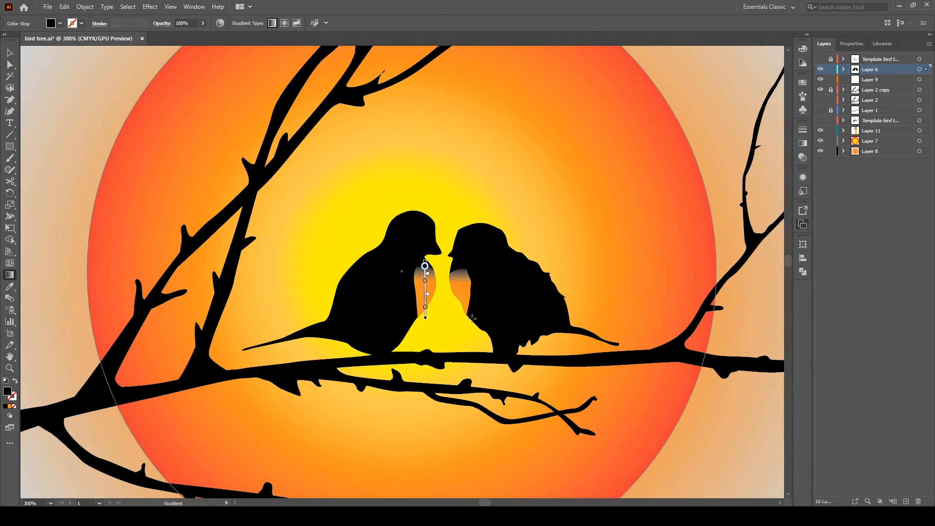
key("v")
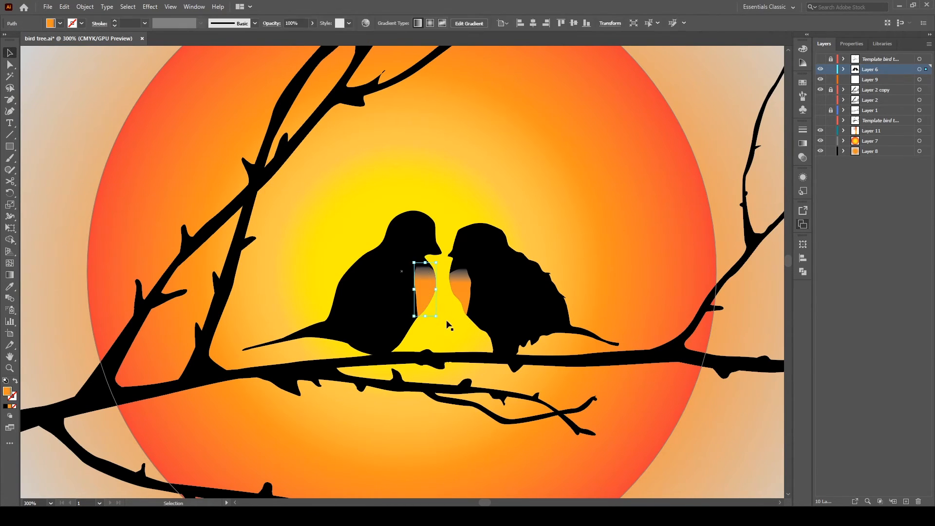
left_click(446, 325)
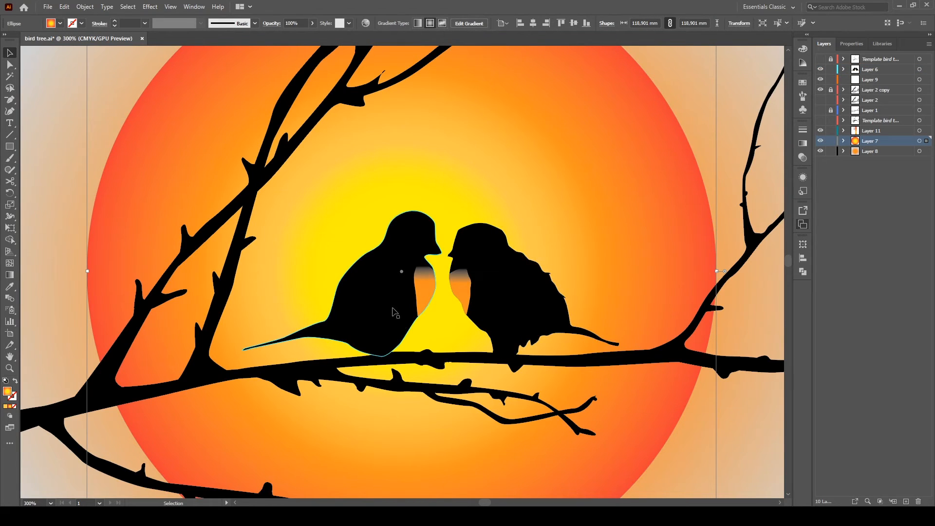
left_click(684, 433)
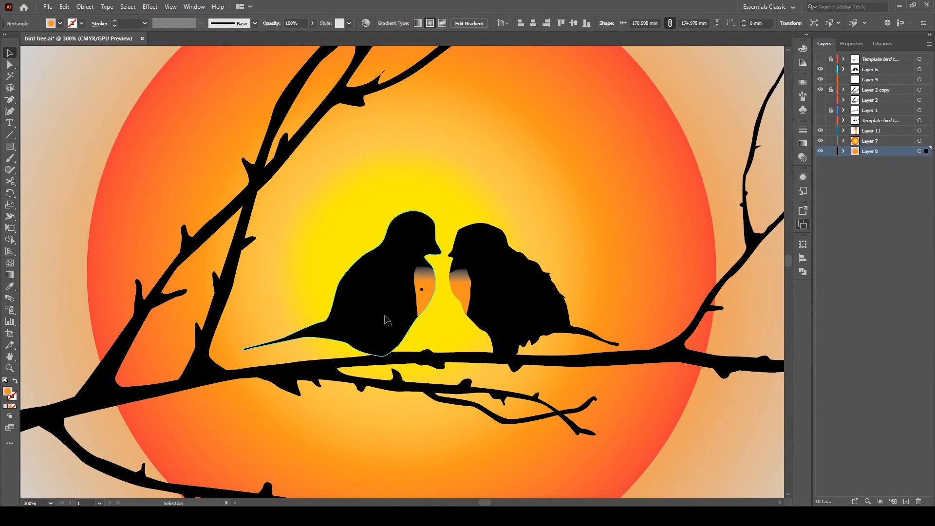
key("ctrl+0")
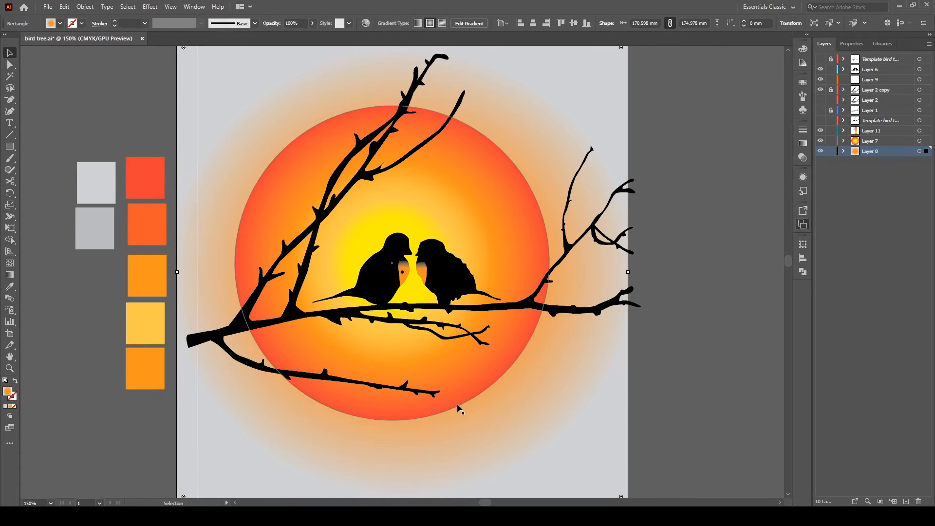
- Create a new layer and place it beneath Layer 8, which holds the gradient background rectangle
key("c")
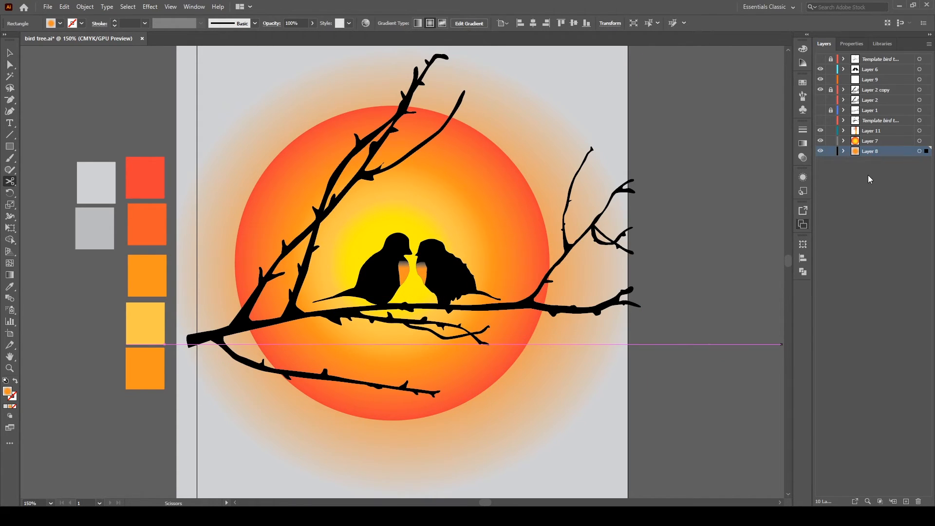
left_click(906, 499)
key("ctrl+minus")
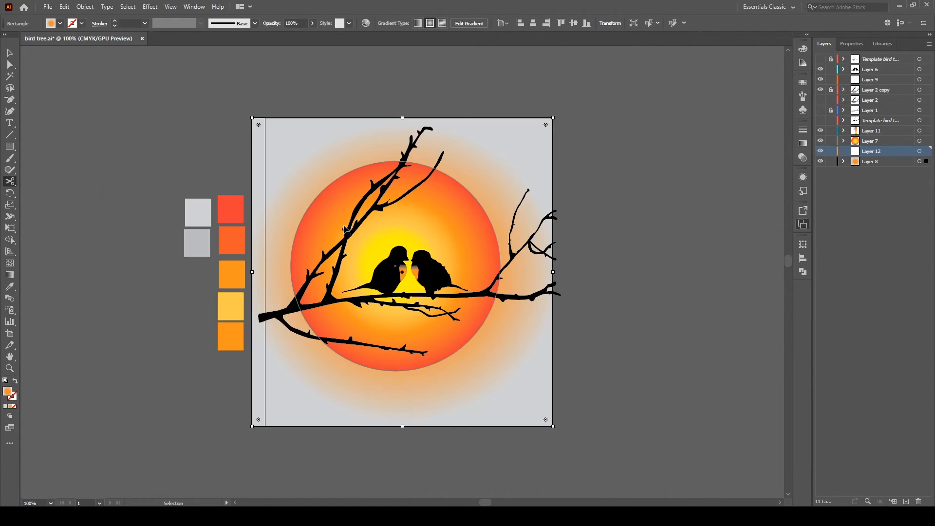
key("v")
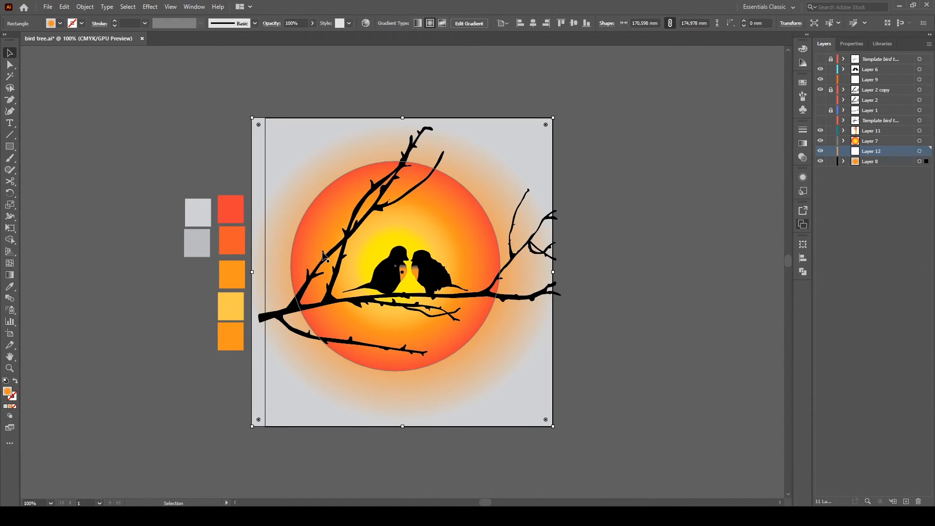
key("ctrl+shift+a")
key("c")
key("v")
left_click(271, 166)
left_click(822, 153)
left_click_drag(856, 164, 852, 150)
- Compare the artwork with and without the background, then leave the rectangle in Layer 8 hidden and make Layer 12 active
left_click(822, 152)
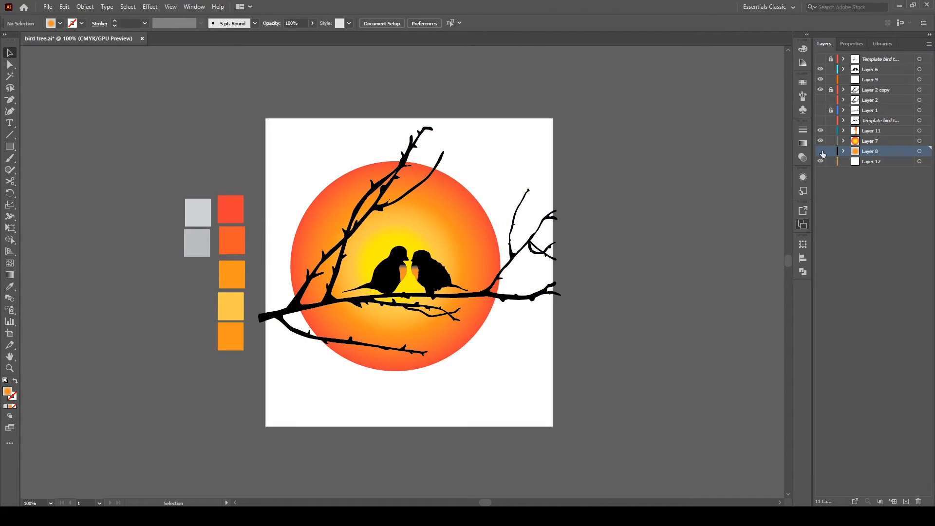
left_click(821, 152)
left_click(822, 152)
left_click(821, 152)
left_click(821, 152)
left_click(821, 152)
left_click(843, 151)
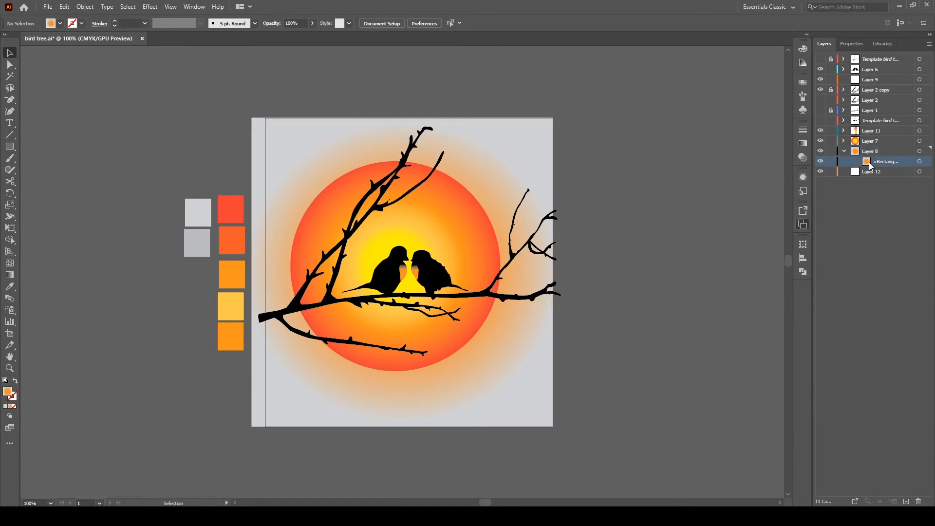
left_click(820, 161)
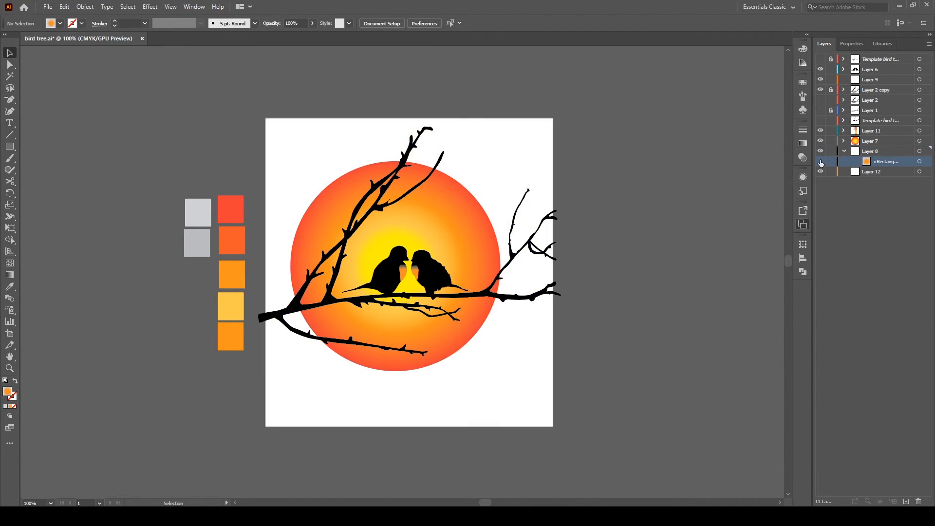
left_click(820, 161)
left_click(820, 161)
left_click(820, 161)
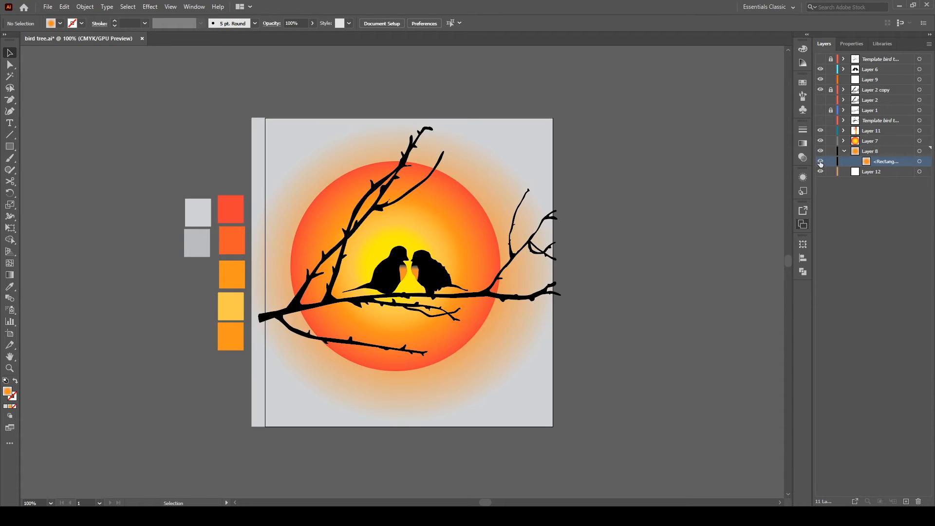
left_click(820, 161)
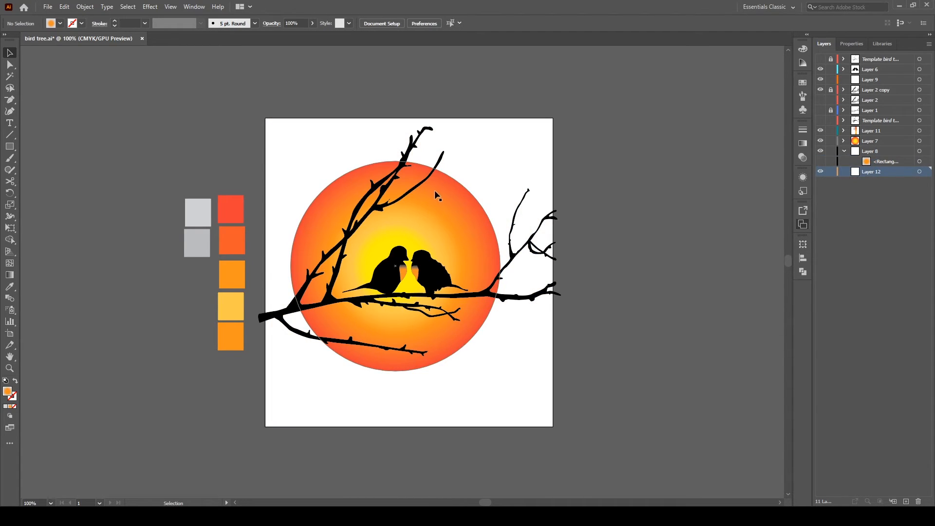
- Draw an artboard-sized rectangle of about 163 × 175 mm on Layer 12 and fill it with a blue-to-white linear gradient
key("m")
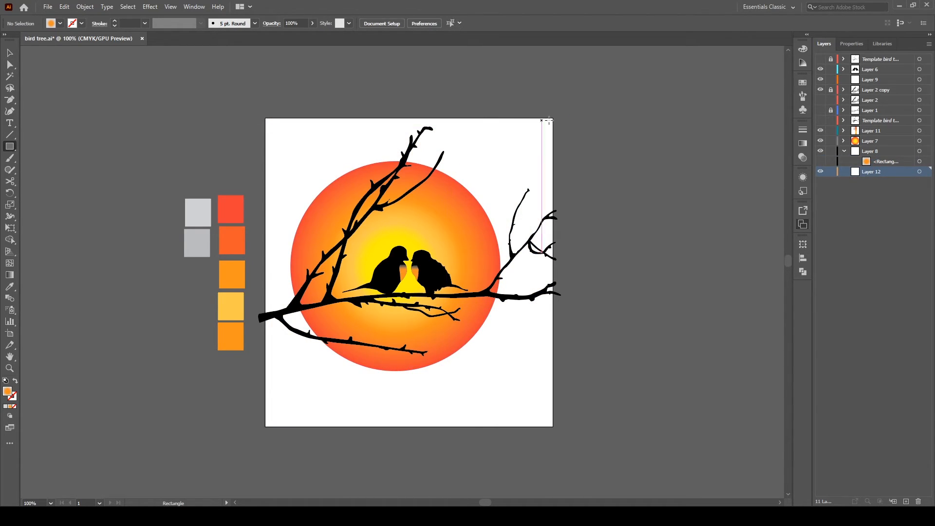
left_click_drag(551, 120, 265, 426)
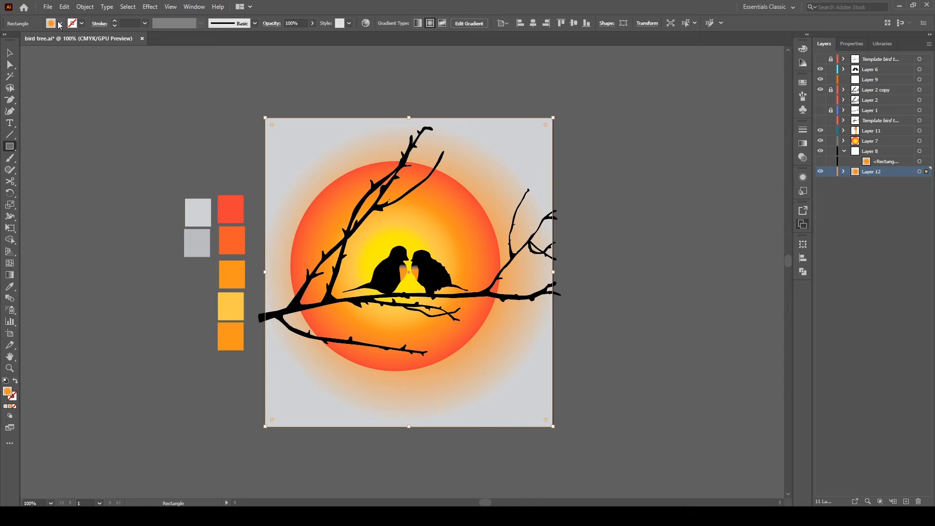
key("comma")
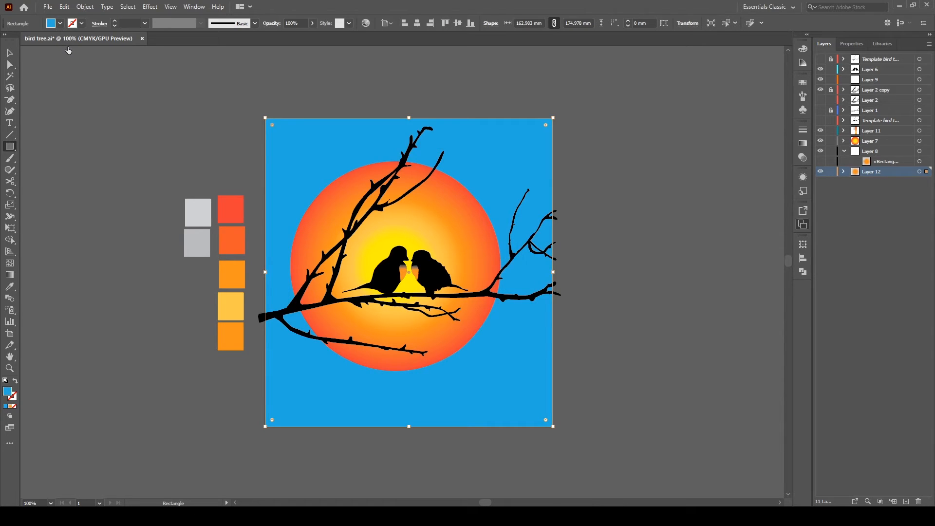
left_click(58, 43)
left_click(52, 46)
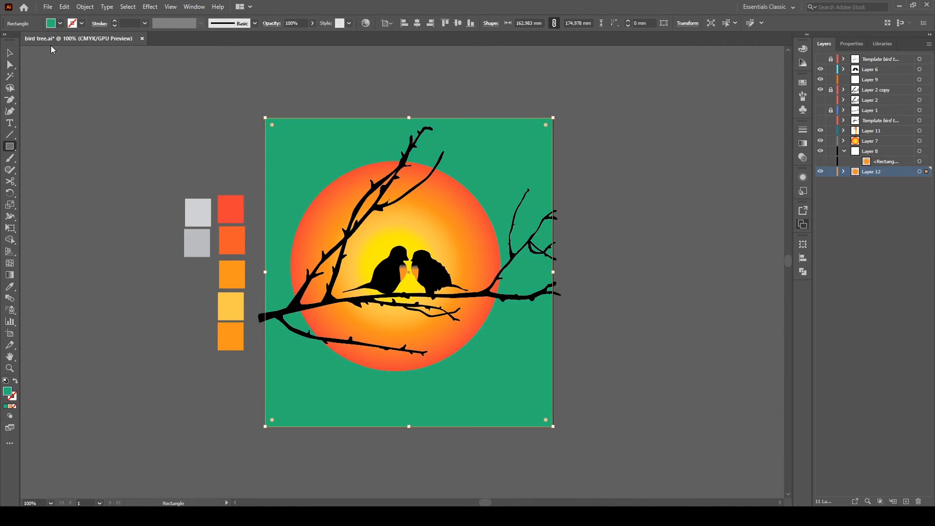
left_click(45, 51)
left_click(36, 50)
left_click(29, 46)
left_click(21, 61)
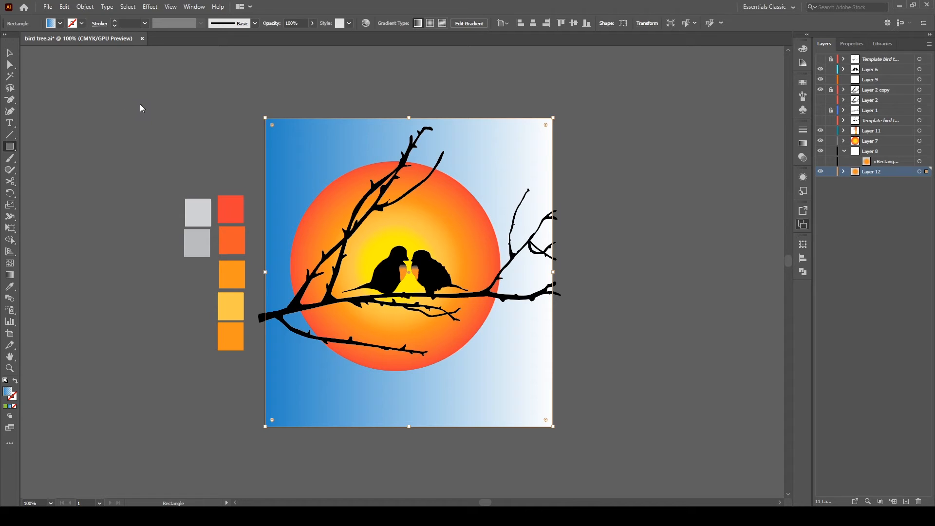
key("v")
left_click(635, 340)
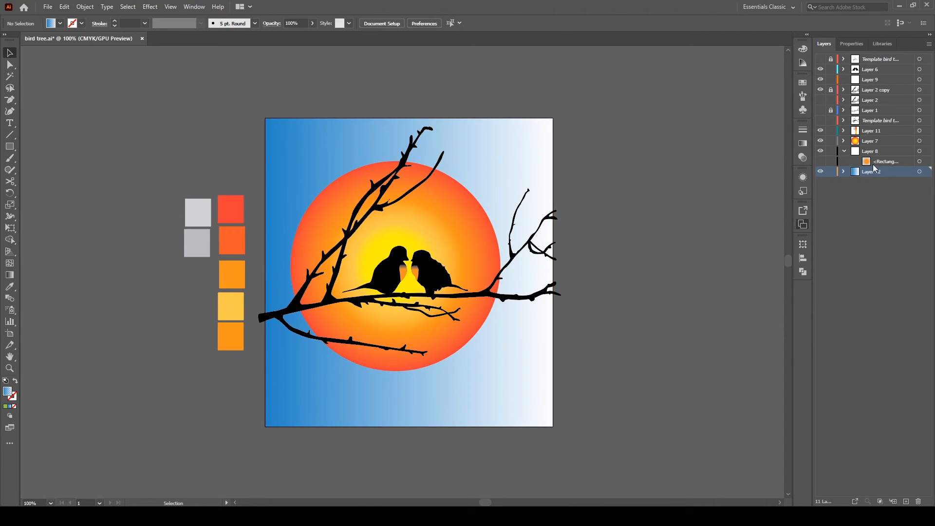
- Compare the artwork with and without the blue gradient in Layer 12, then show the orange-to-grey gradient rectangle in Layer 8 again
left_click(844, 152)
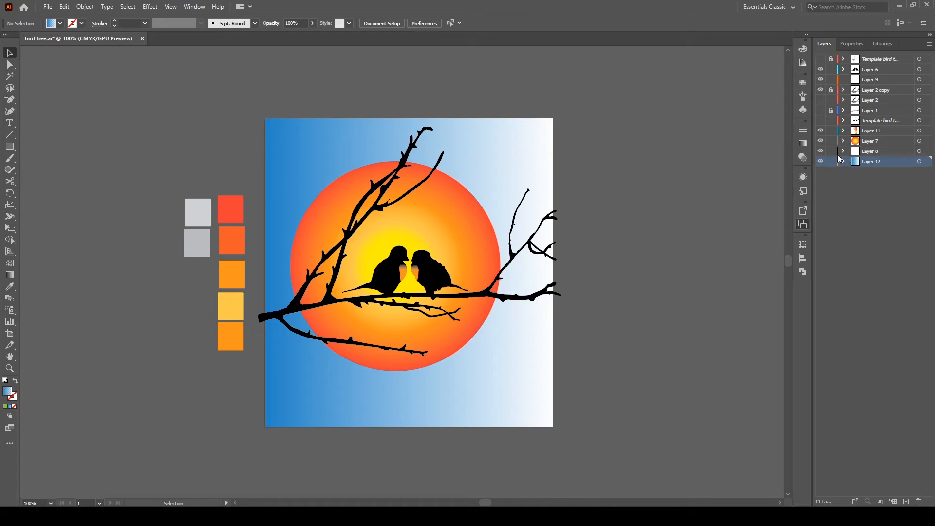
left_click(821, 161)
left_click(820, 161)
left_click(820, 161)
left_click(820, 162)
left_click(844, 152)
left_click(821, 162)
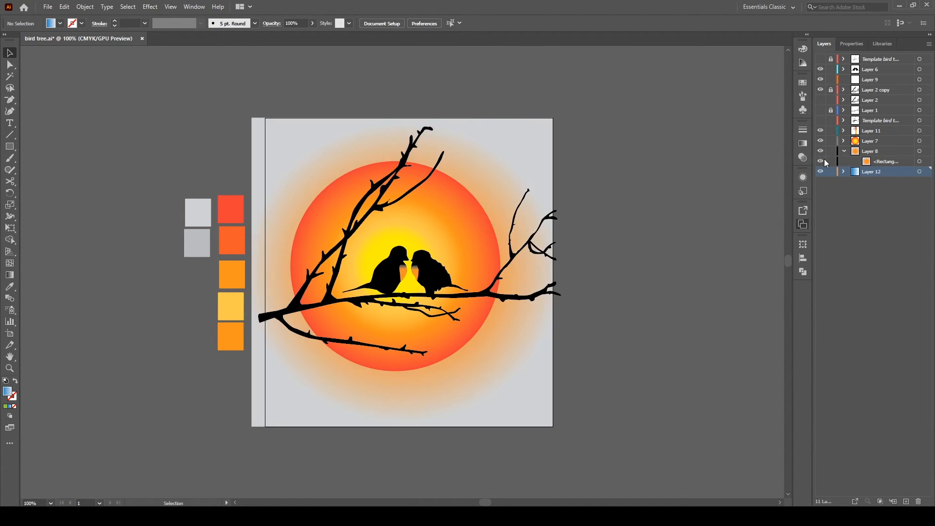
left_click(871, 162)
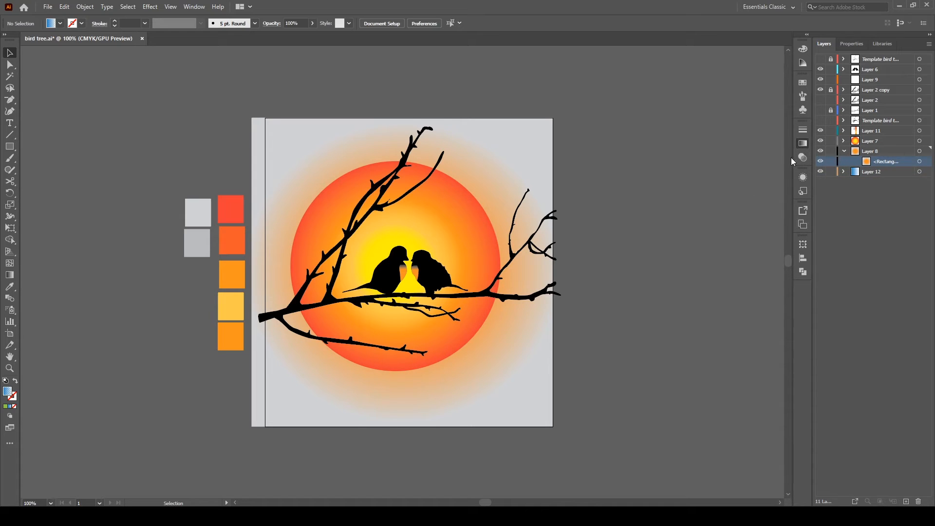
left_click(542, 155)
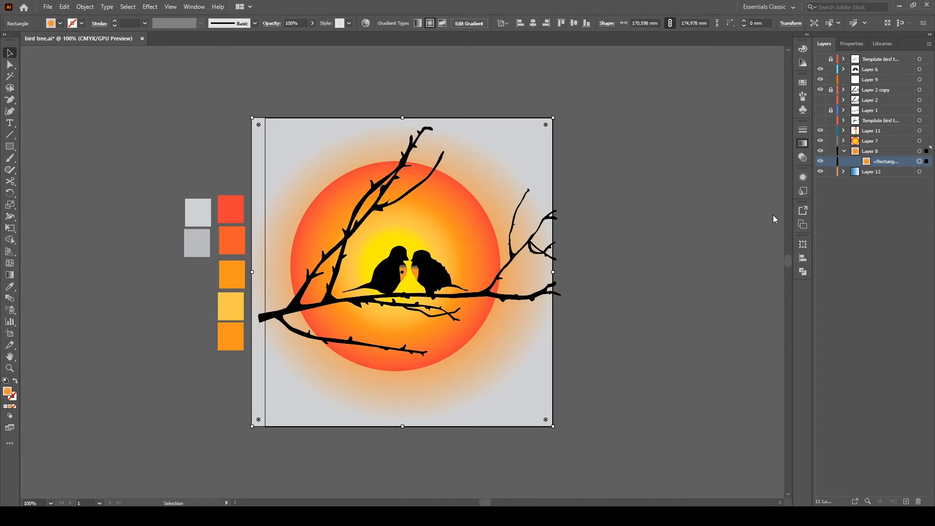
left_click(191, 238)
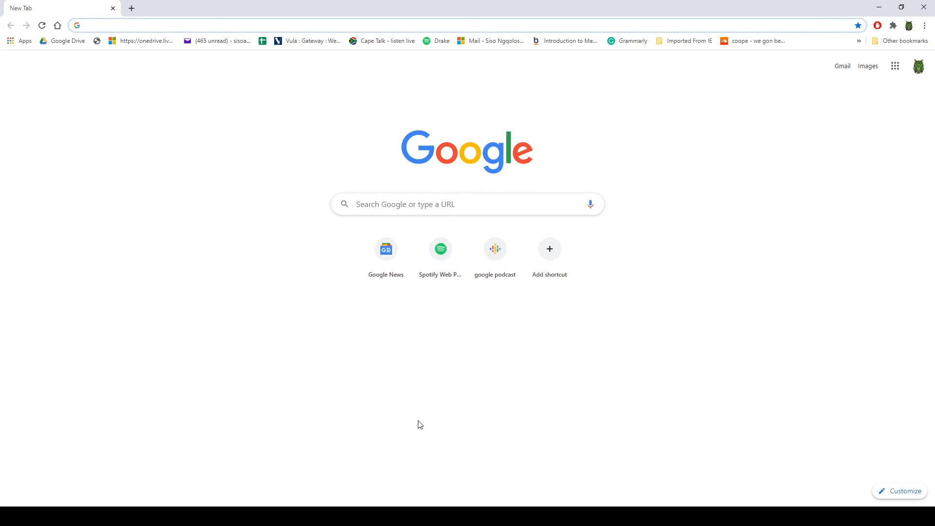
- Switch to the Chrome browser and search Google for "full sun background"
type("sun")
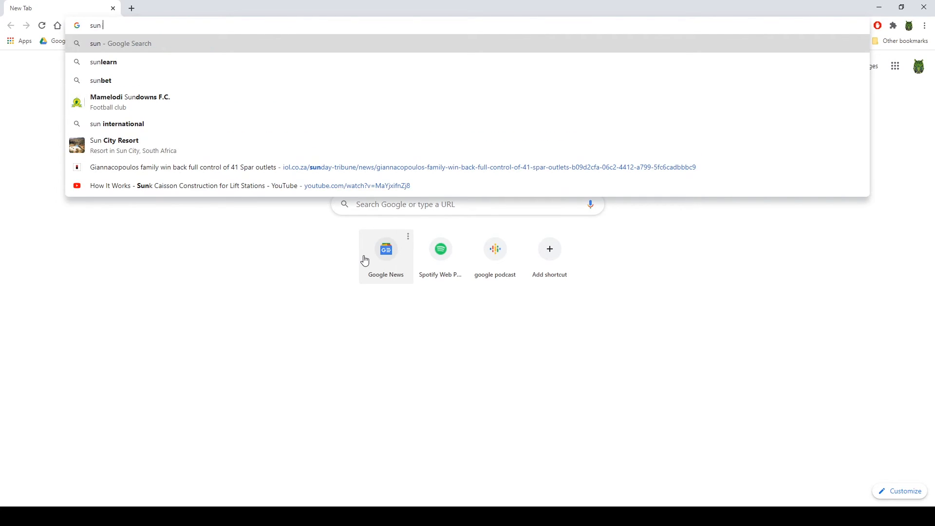
type(" backg")
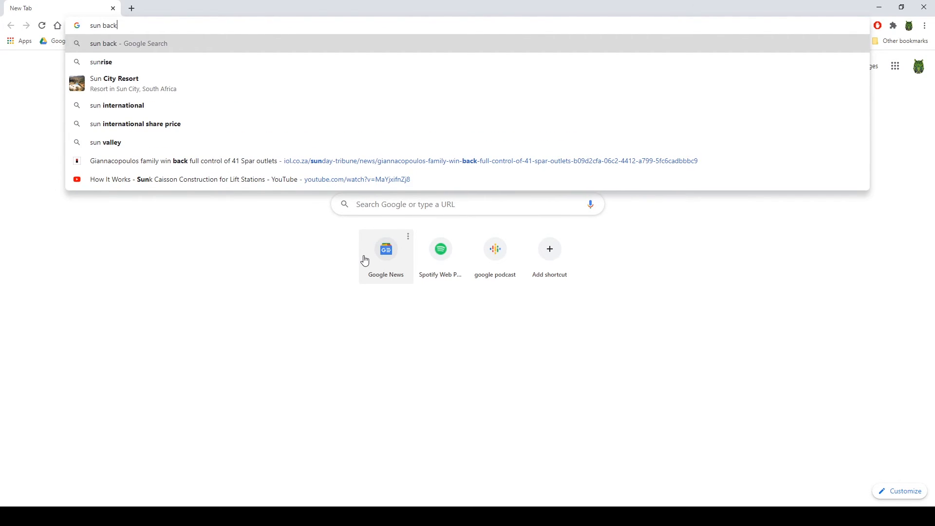
key("Left")
key("Left")
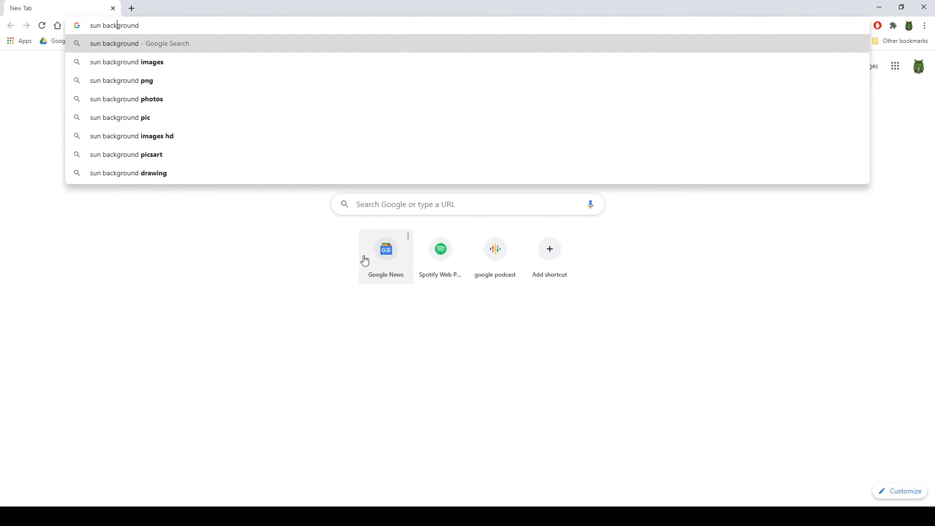
type("full")
key("Return")
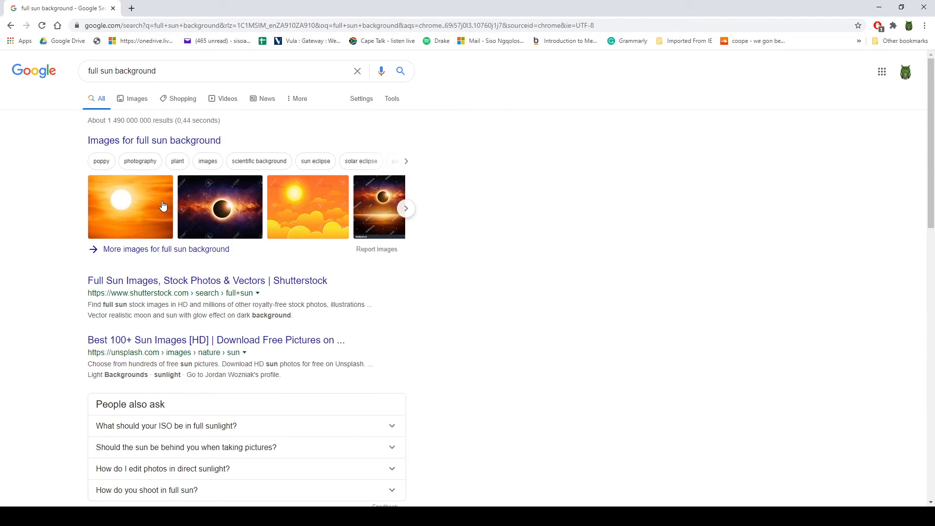
- Browse the sunset image results and their related images, and open the "Ws Sun at Sunset California" photo from Shutterstock
left_click(164, 205)
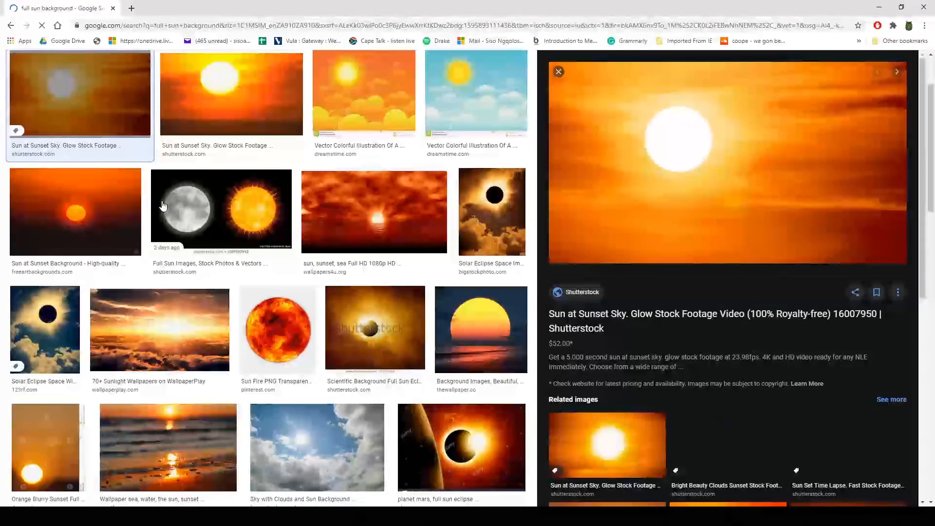
scroll(779, 302, "down", 7)
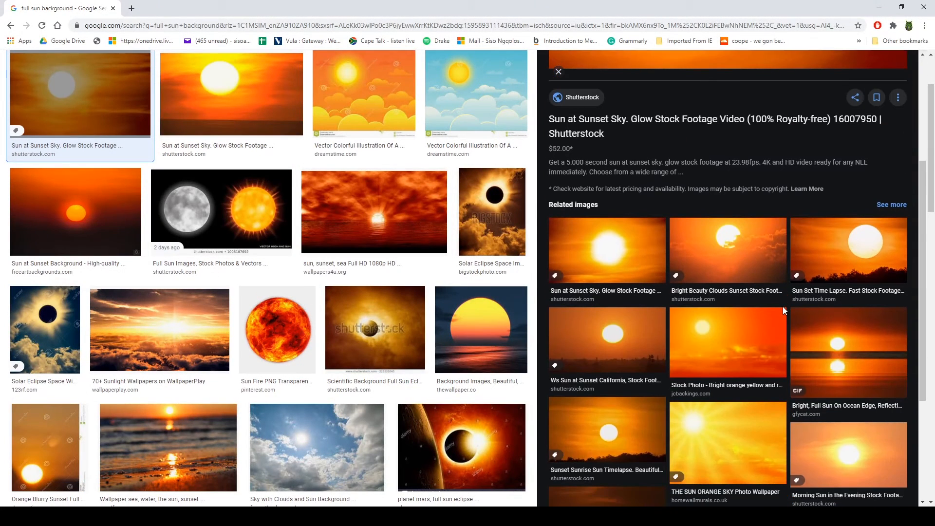
scroll(736, 311, "down", 1)
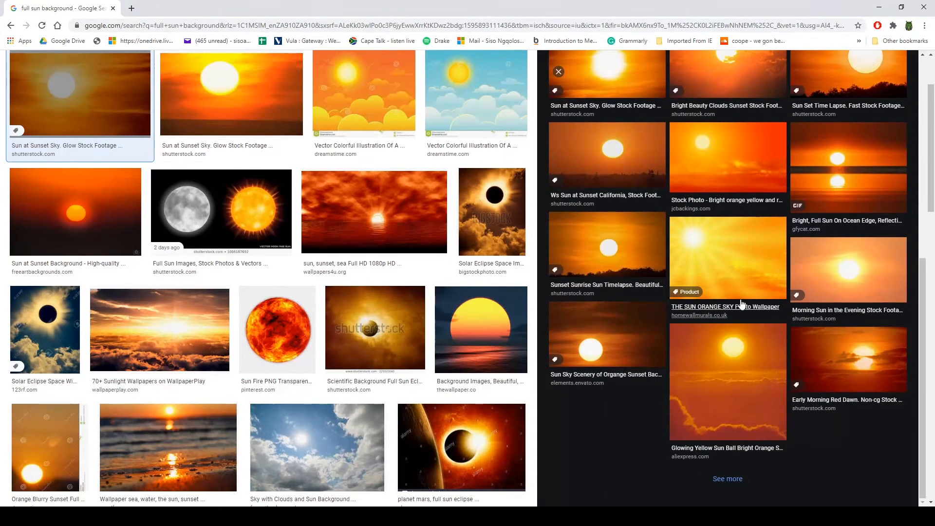
scroll(741, 394, "up", 5)
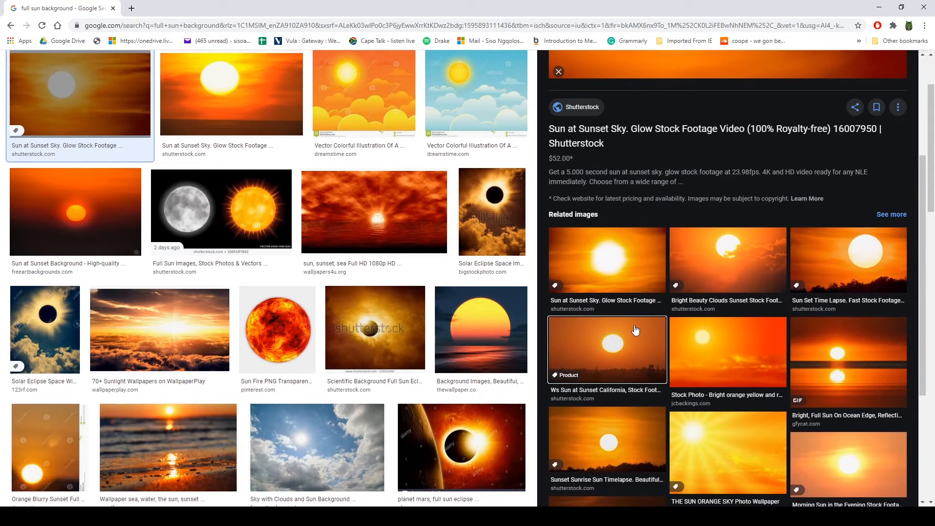
left_click(636, 328)
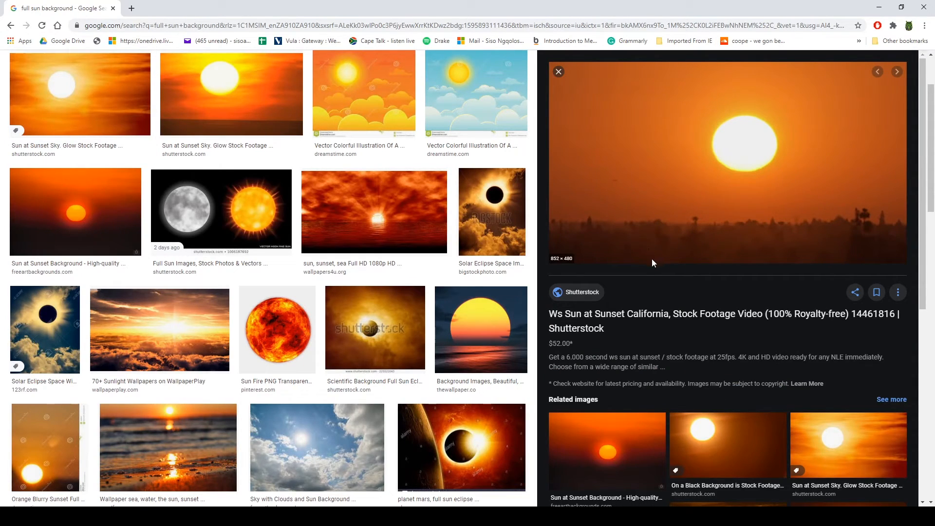
- Return to Illustrator and paste the copied sunset photo into Layer 11
left_click(879, 7)
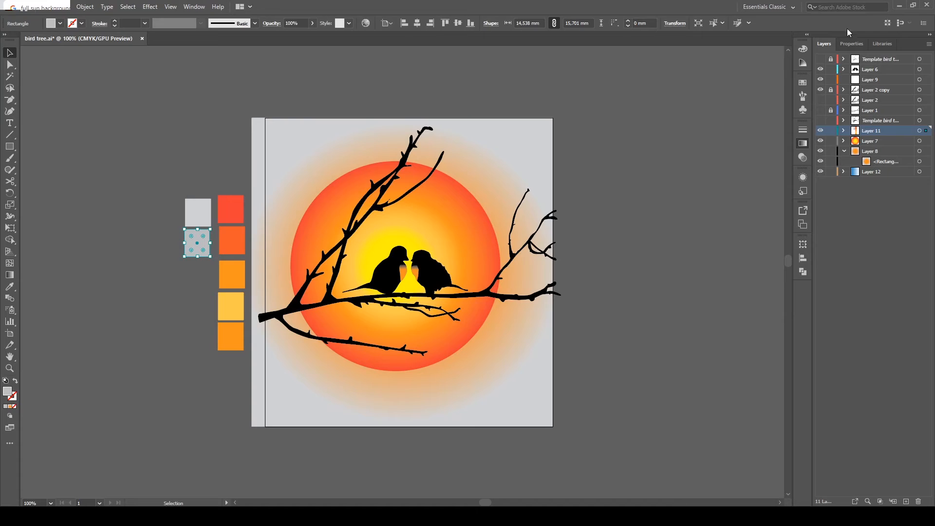
left_click(664, 332)
key("ctrl+v")
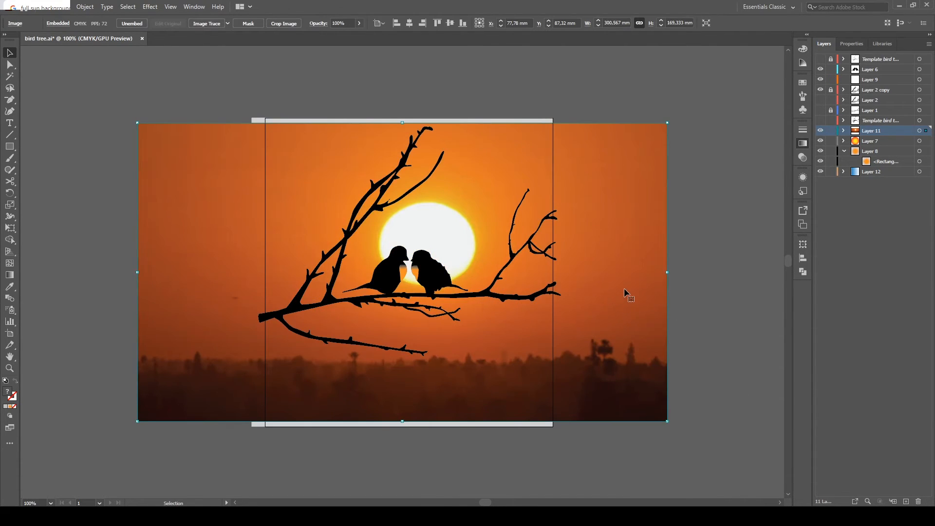
- Shrink the sunset photo to about 90 × 51 mm and place it off the artboard, below the colour swatches
left_click_drag(629, 293, 584, 247)
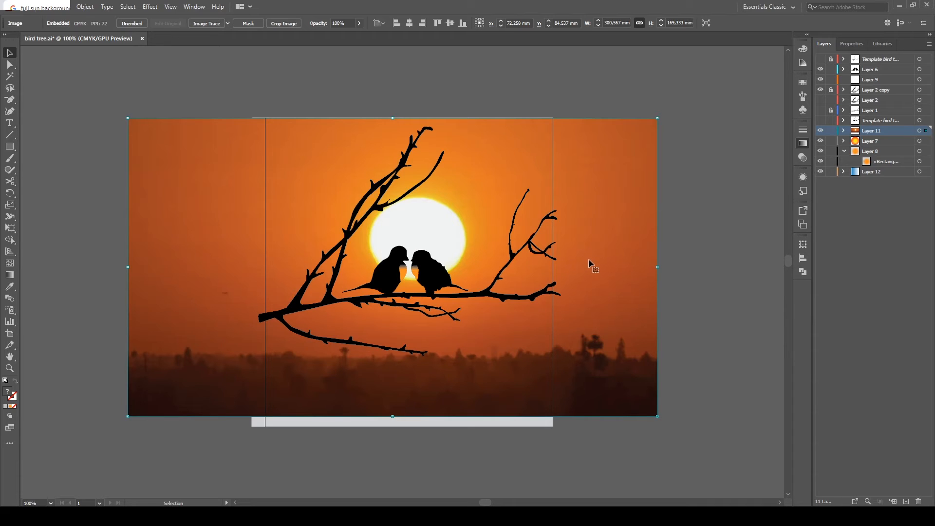
left_click_drag(588, 259, 756, 474)
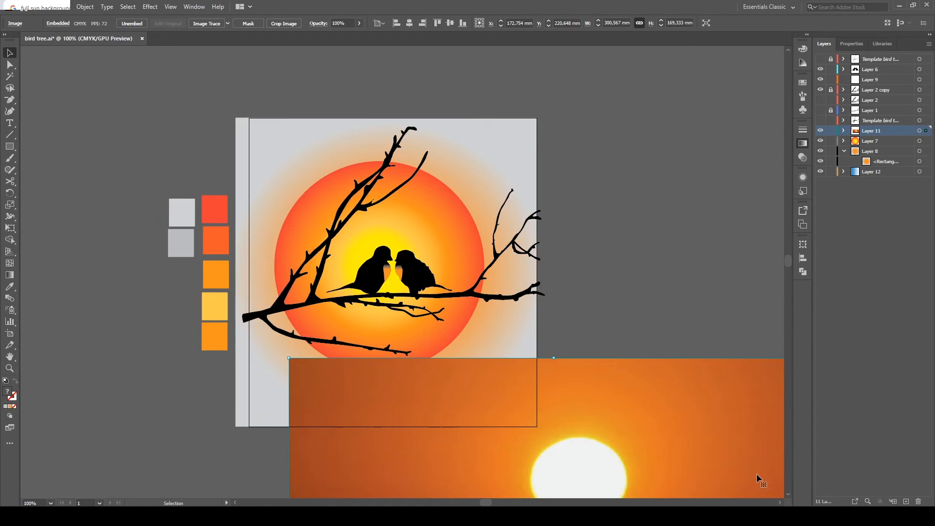
key("ctrl+minus")
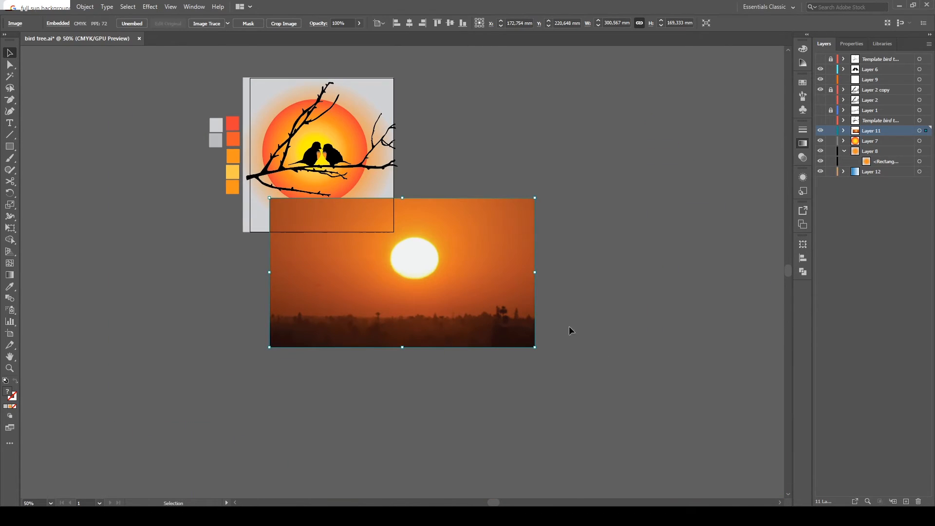
left_click_drag(485, 261, 654, 351)
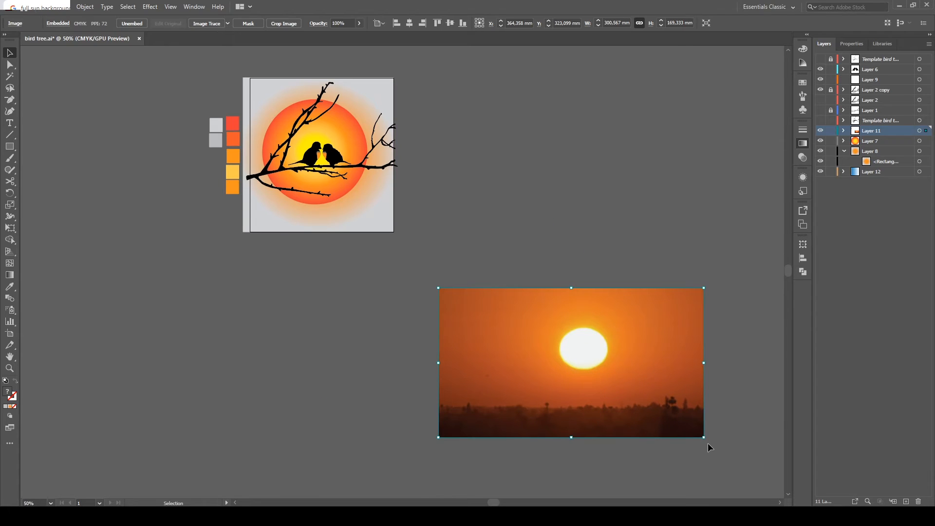
left_click_drag(706, 440, 518, 367)
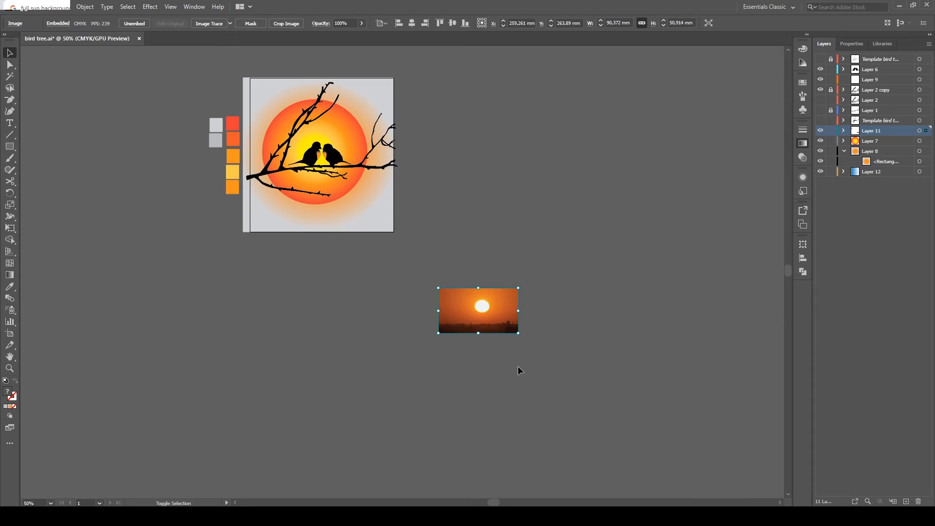
left_click_drag(491, 290, 213, 260)
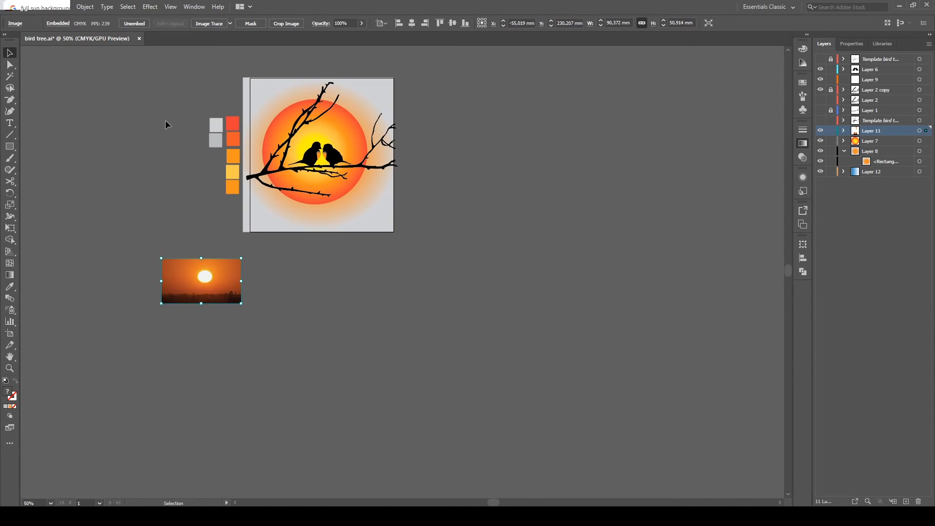
- Duplicate the pair of grey swatches twice, stacking the copies below the originals
left_click(214, 128)
left_click(182, 120)
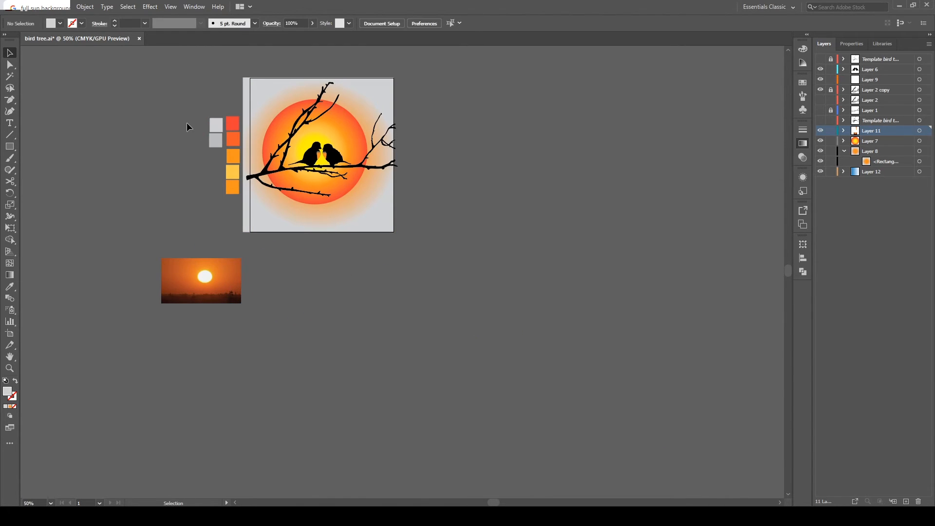
mouse_move(220, 152)
left_mouse_down()
mouse_move(212, 211)
mouse_move(215, 163)
left_mouse_up()
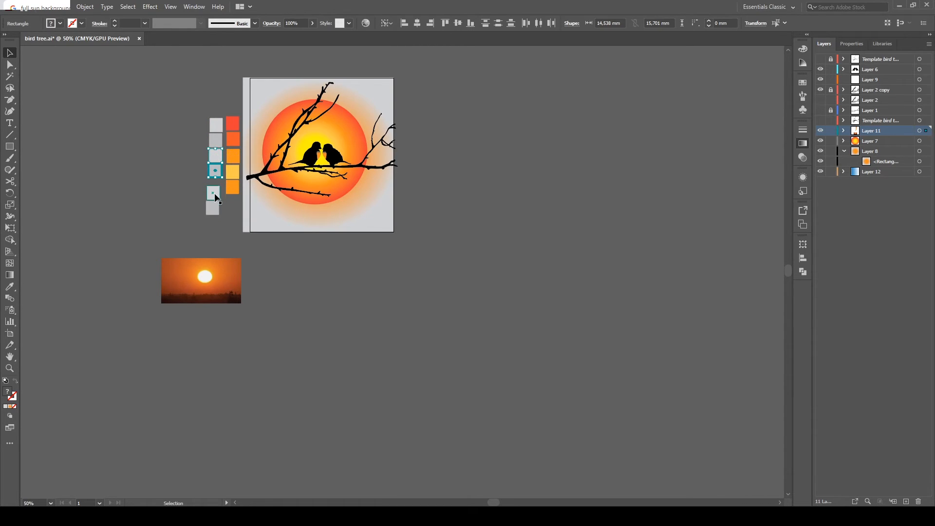
left_click(207, 220)
- Fill the first two duplicated grey swatches with dark rust and burnt orange sampled from the sunset photo's sky
left_click(214, 156)
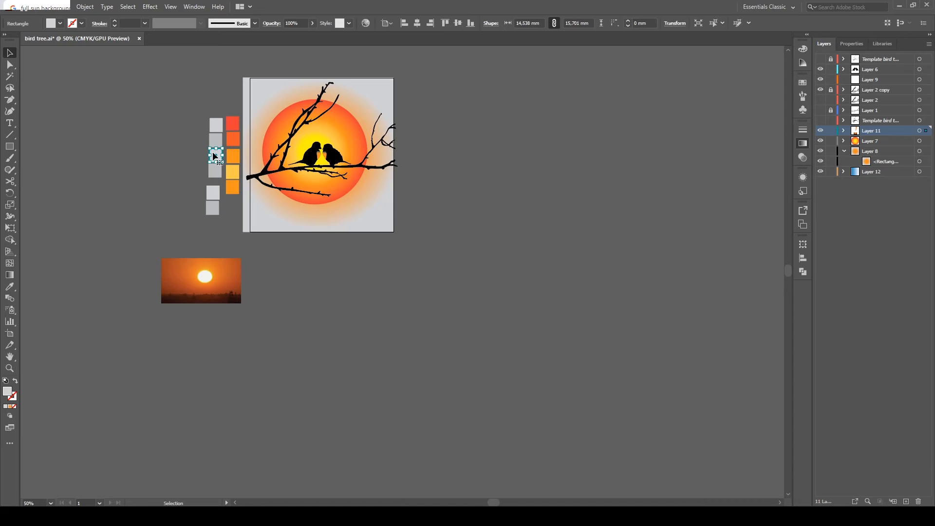
key("i")
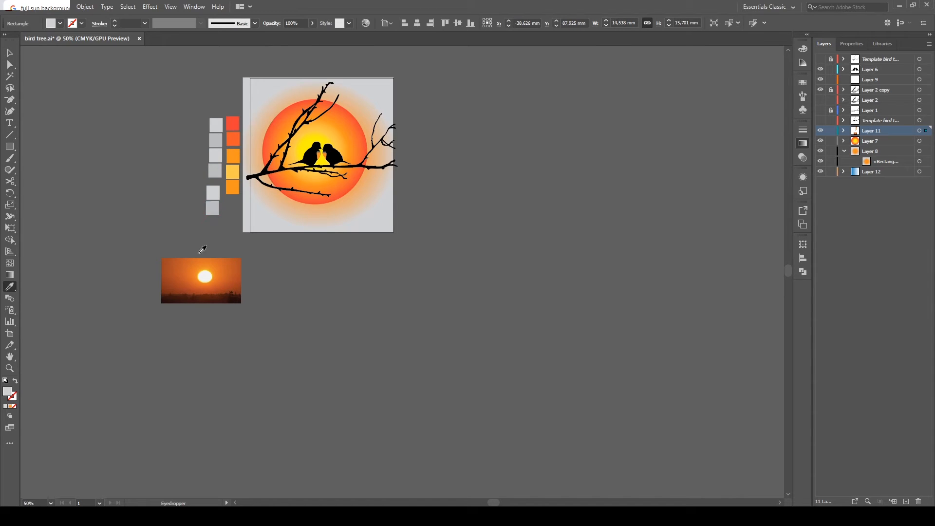
left_click(166, 266)
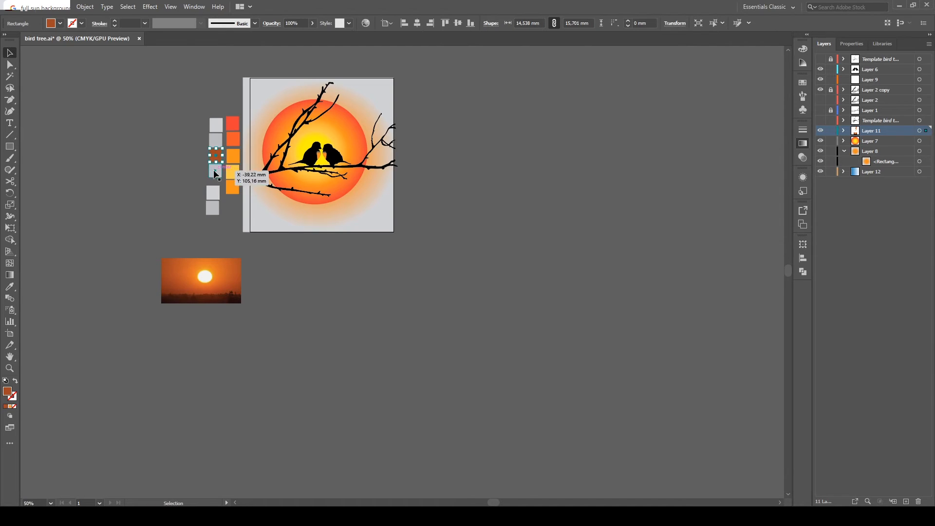
left_click(214, 170, "ctrl")
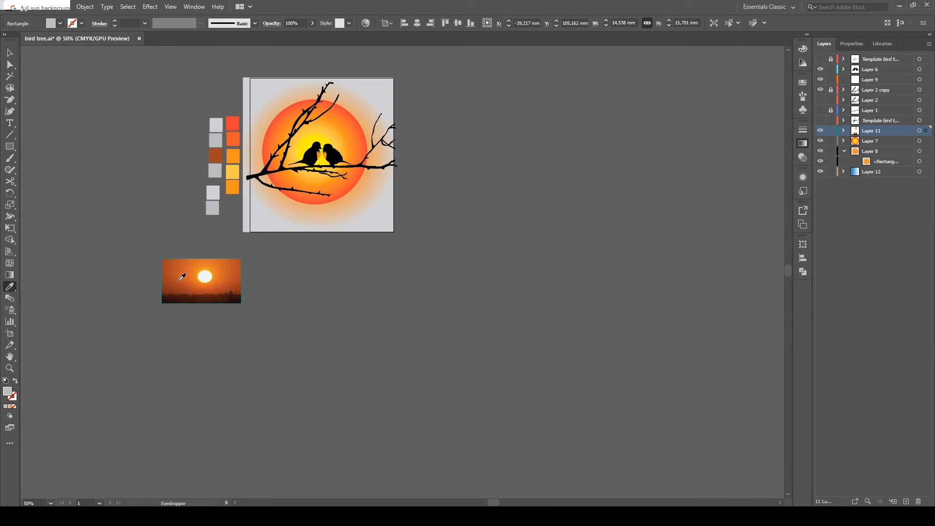
left_click(183, 271)
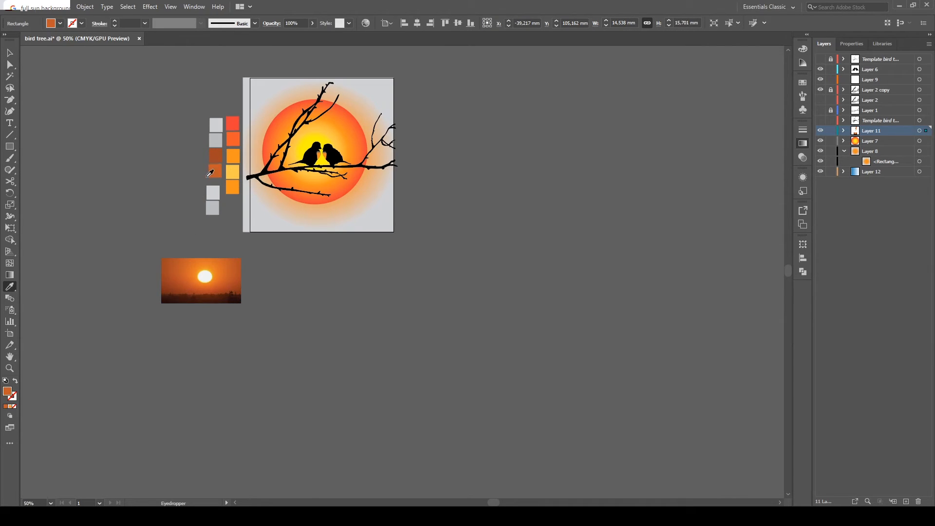
- Fill the third duplicated swatch with bright orange sampled beside the photo's sun and move it directly under the burnt-orange swatch
key("v")
key("ctrl+z")
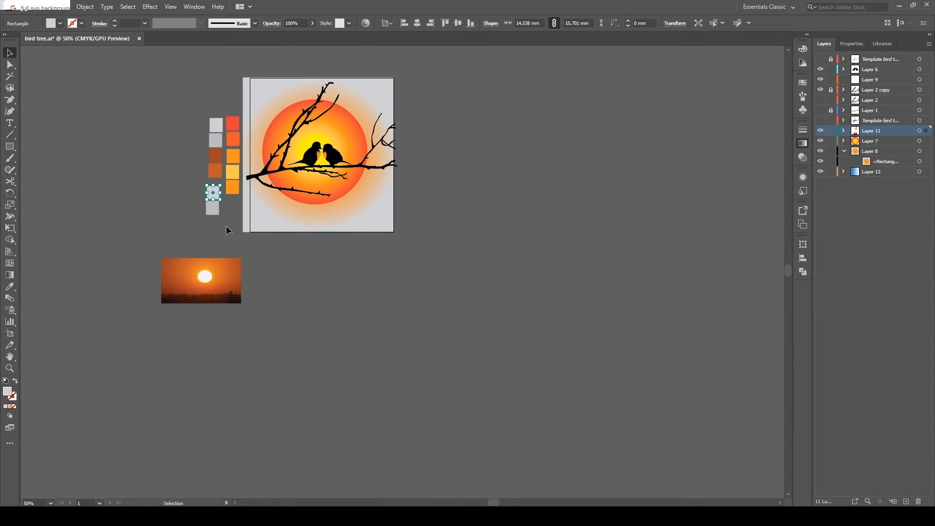
key("i")
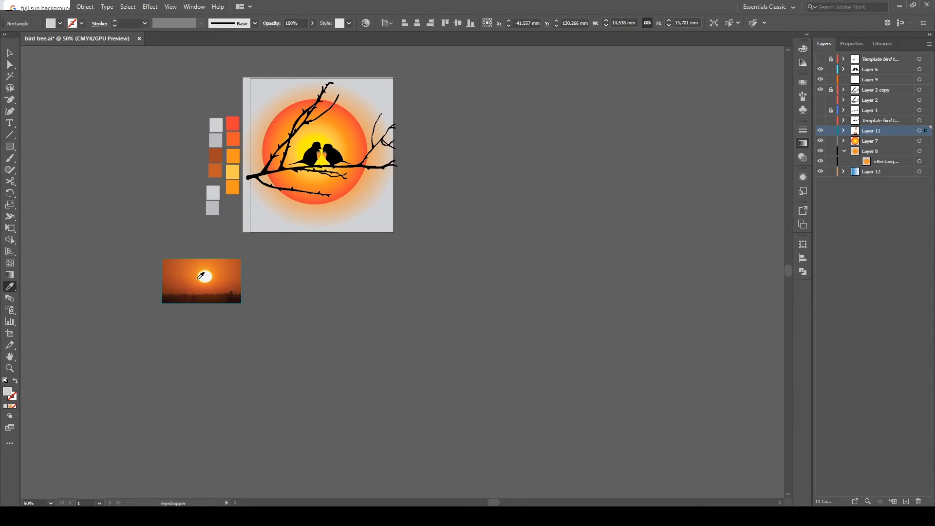
left_click(198, 277)
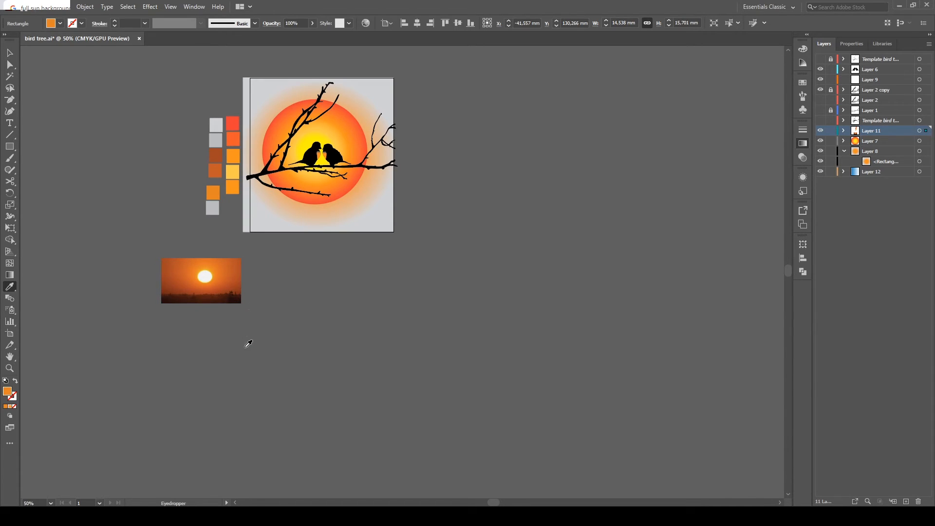
key("v")
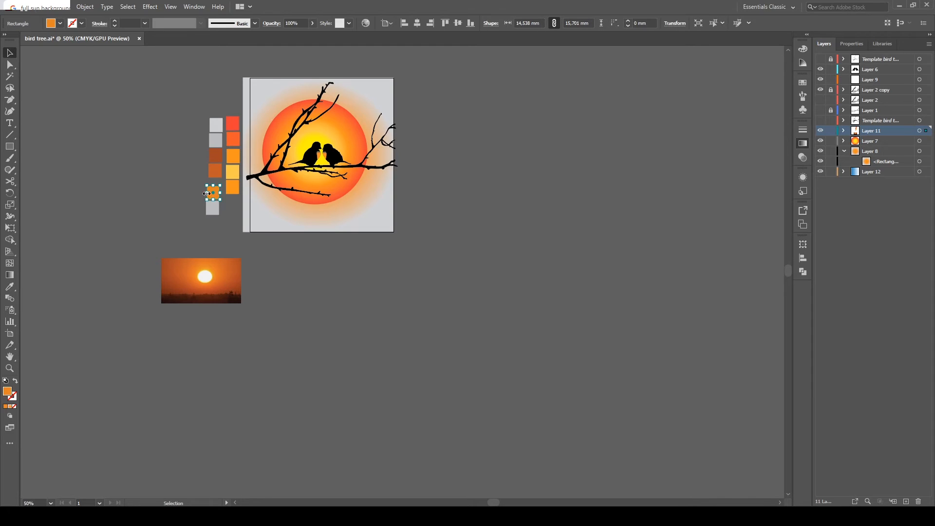
left_click_drag(212, 192, 216, 184)
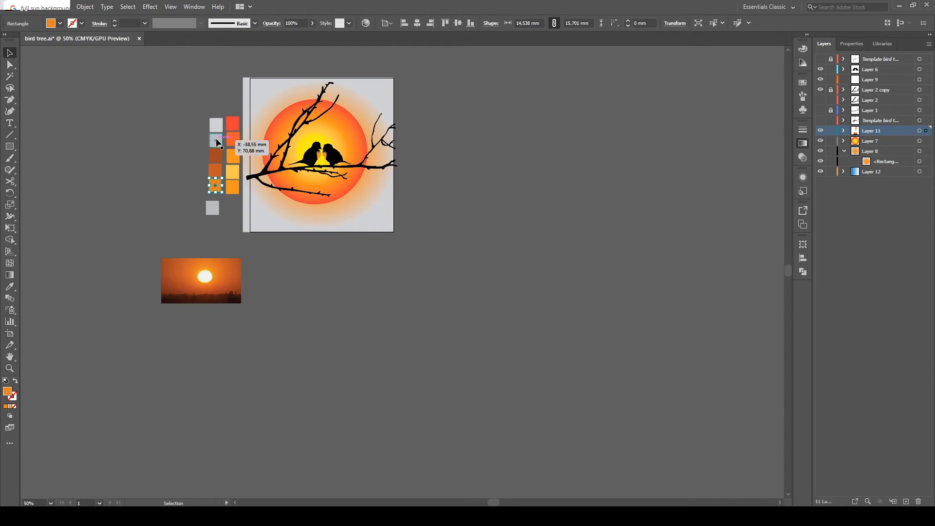
left_click_drag(216, 129, 217, 127)
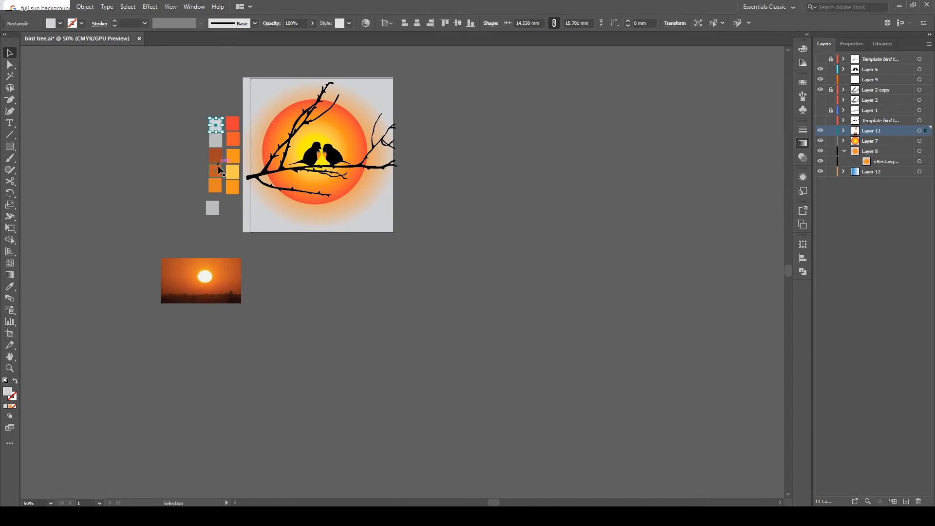
- Delete the leftover grey swatch below the colour swatches and the sunset photo
left_click(209, 212)
key("Delete")
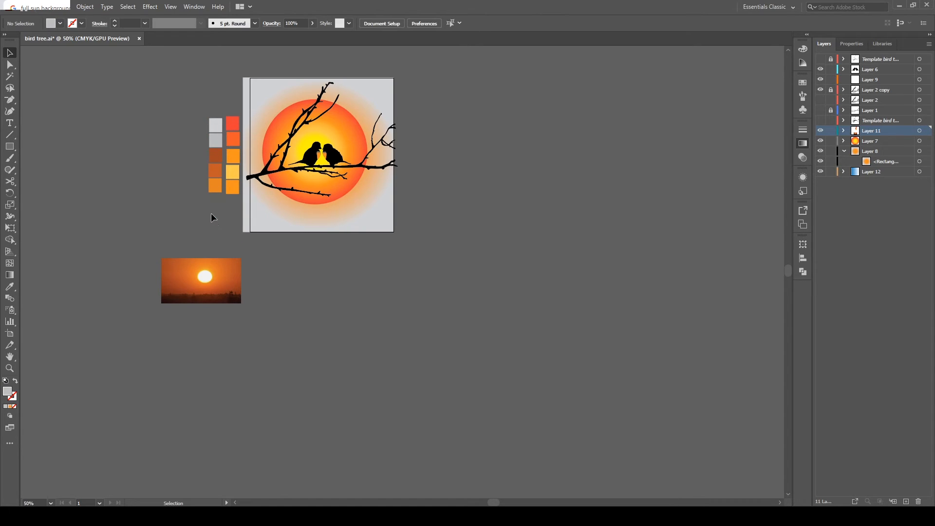
left_click_drag(213, 273, 289, 378)
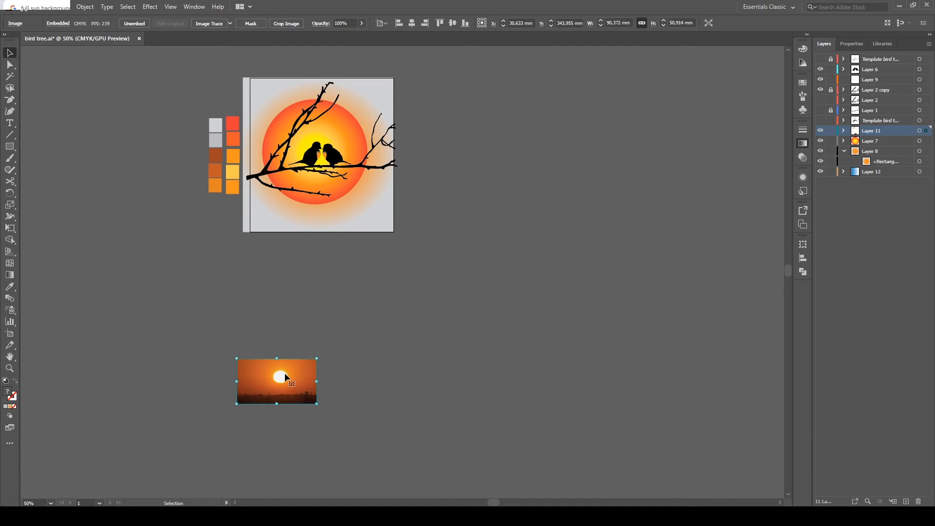
key("Delete")
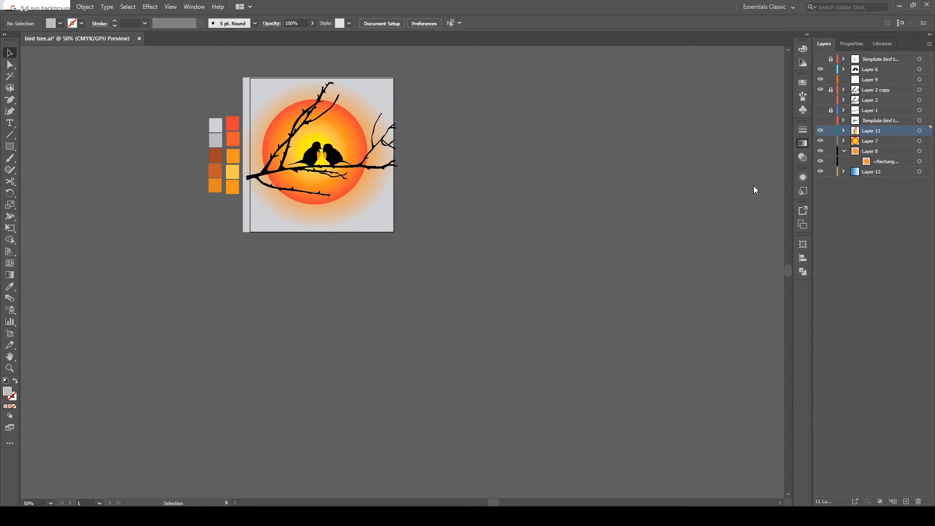
left_click(709, 203)
- Collapse Layer 8 and hide it to expose the blue gradient background on Layer 12
left_click(856, 154)
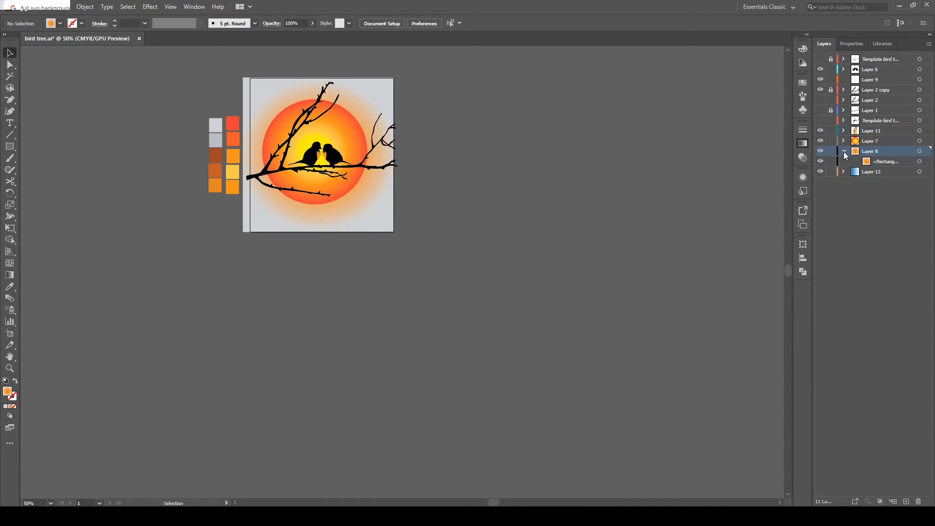
left_click(845, 151)
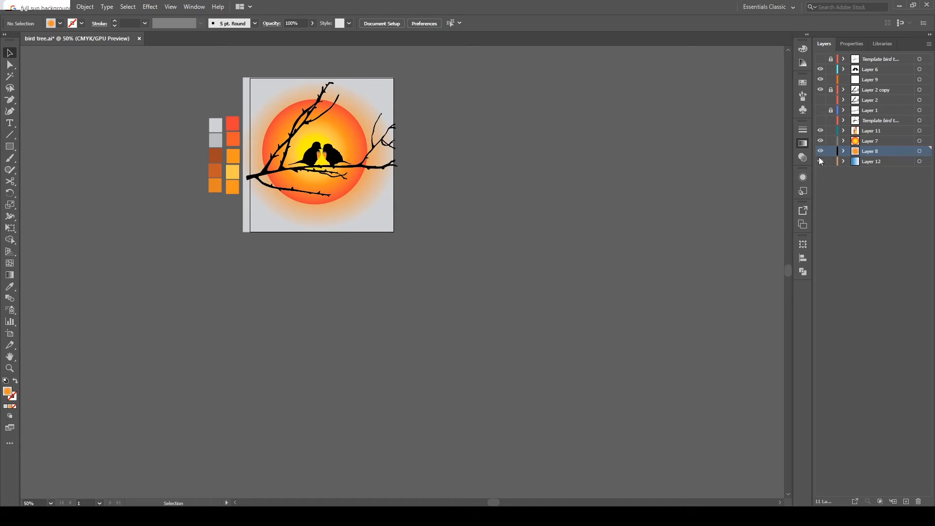
left_click(820, 161)
left_click(821, 159)
key("g")
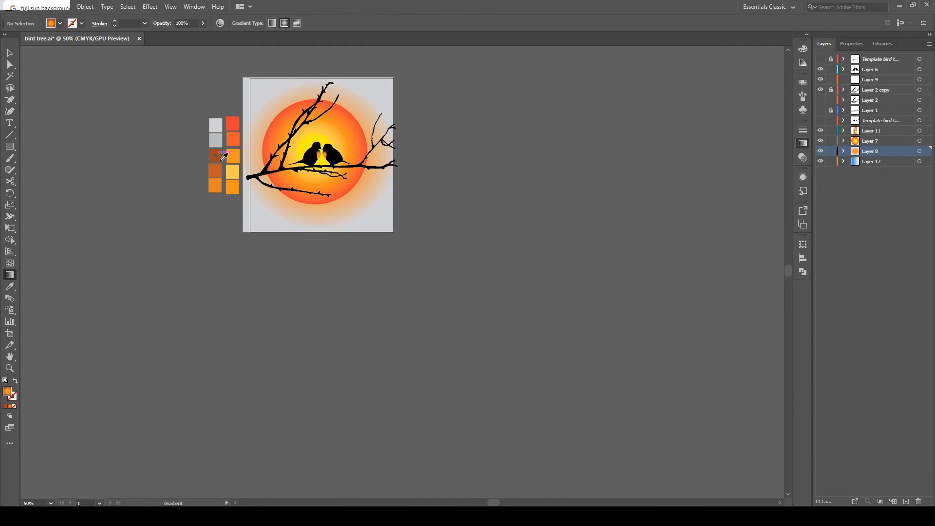
key("v")
left_click(355, 224)
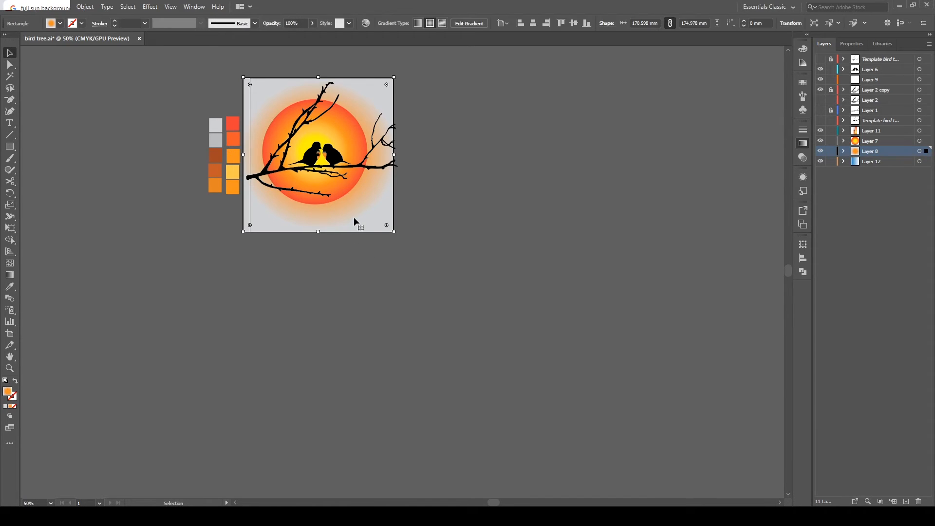
left_click(821, 151)
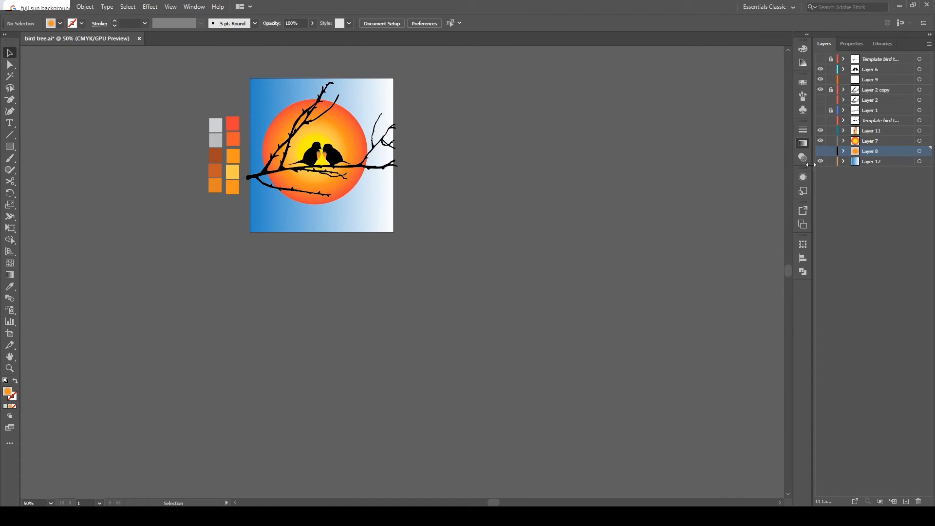
- Select the background rectangle on Layer 12 and change its blue-to-white gradient from linear to radial
left_click(859, 162)
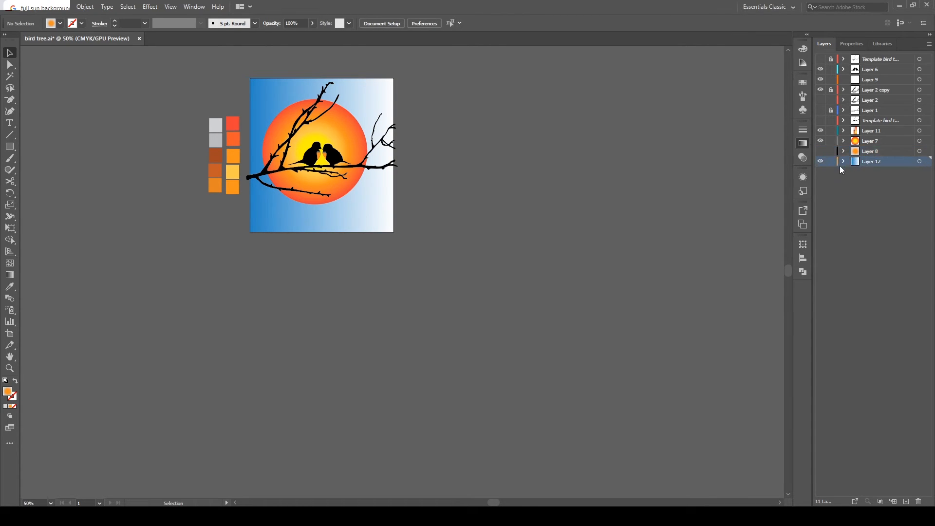
left_click(920, 161)
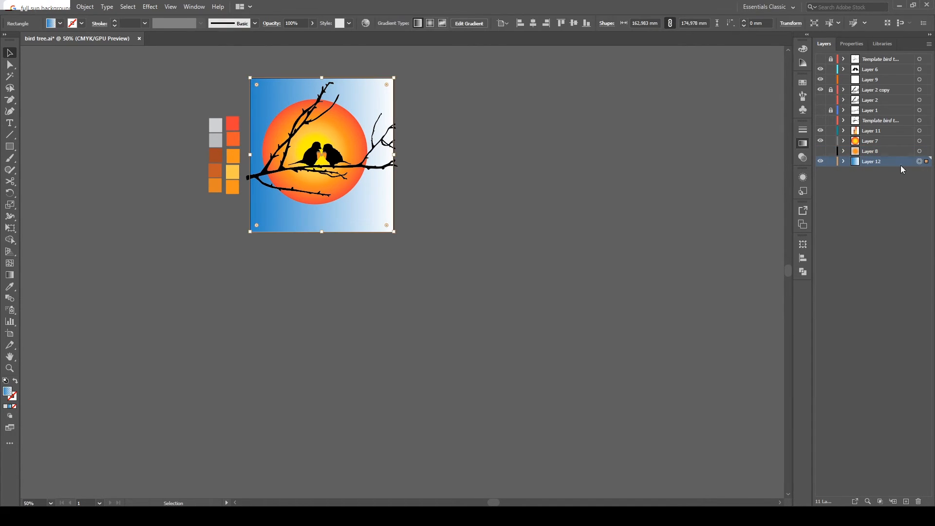
left_click(745, 141)
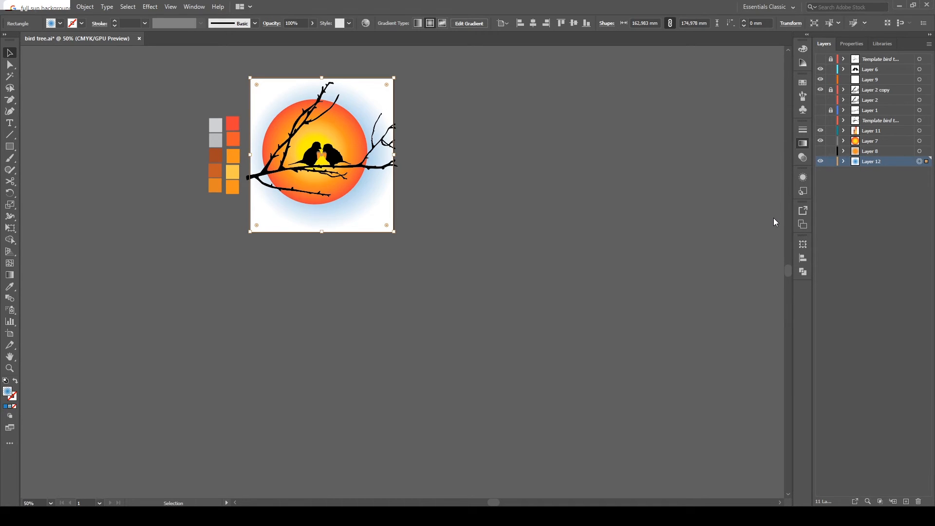
- Recolour the background gradient with dark rust at the outer edge and burnt orange at the centre, sampled from the swatches
key("g")
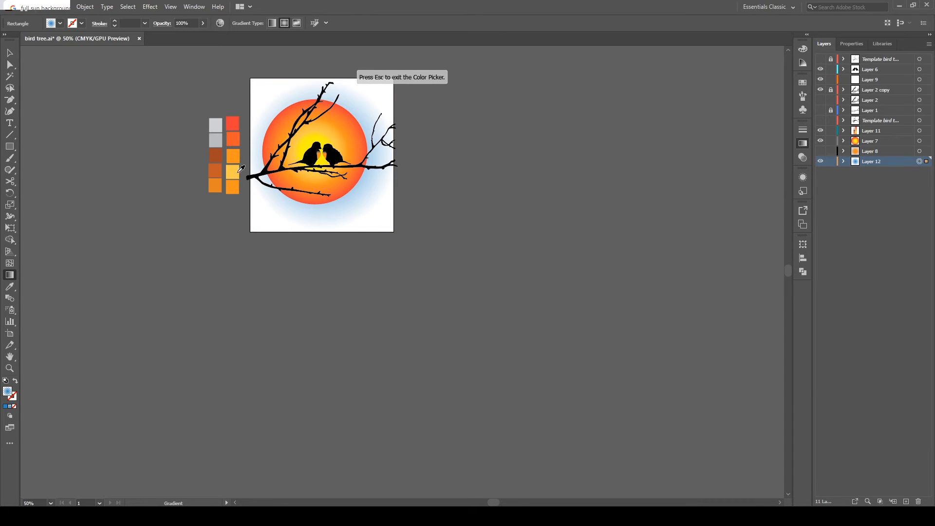
left_click(217, 152)
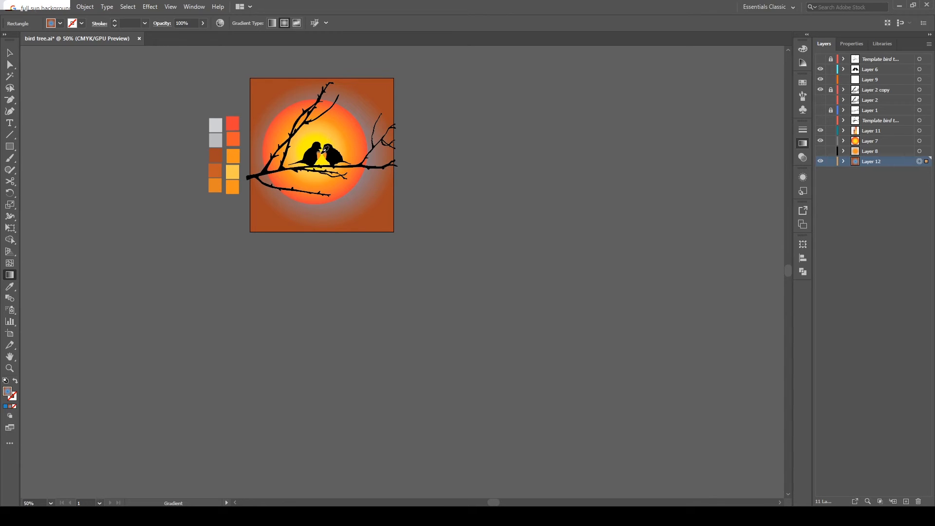
left_click(322, 162)
left_click(220, 165)
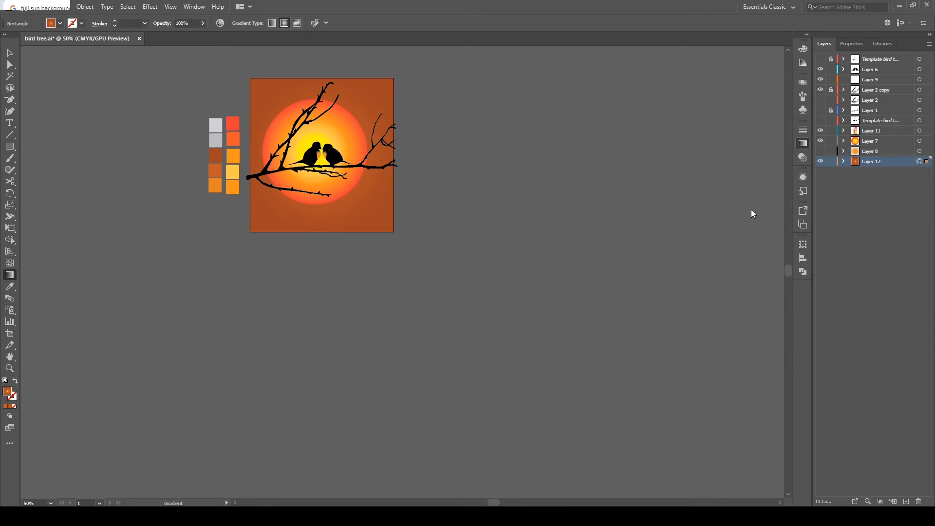
- Brighten the background gradient's glow around the sun with the bright-orange swatch below the burnt-orange one
left_click_drag(751, 209, 753, 210)
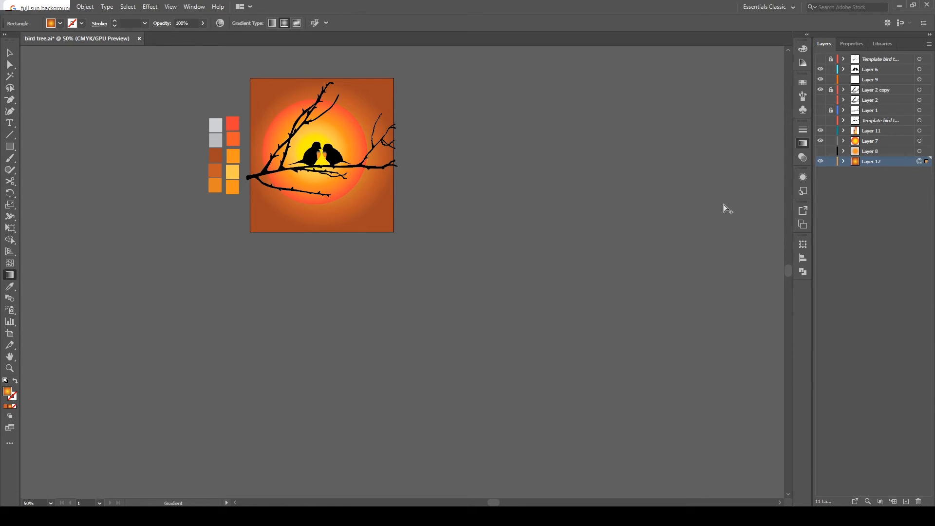
left_click(655, 211)
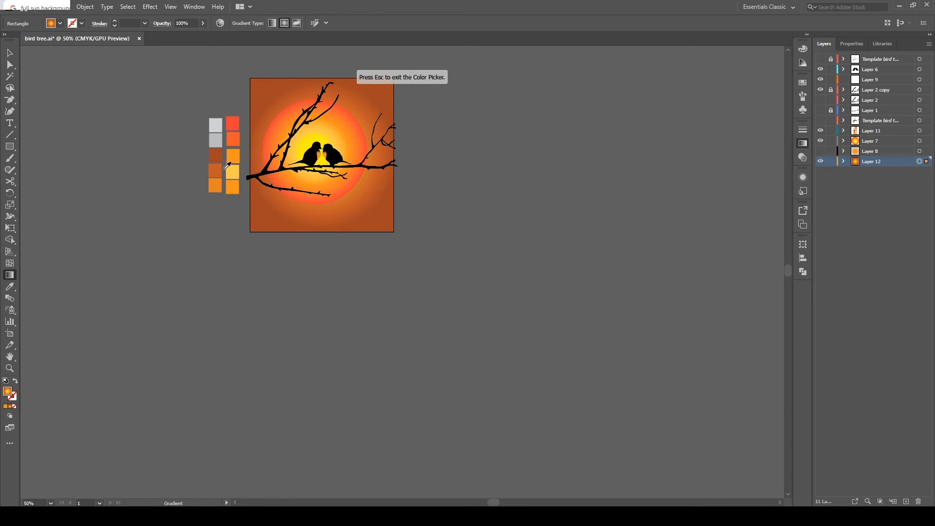
left_click(214, 191)
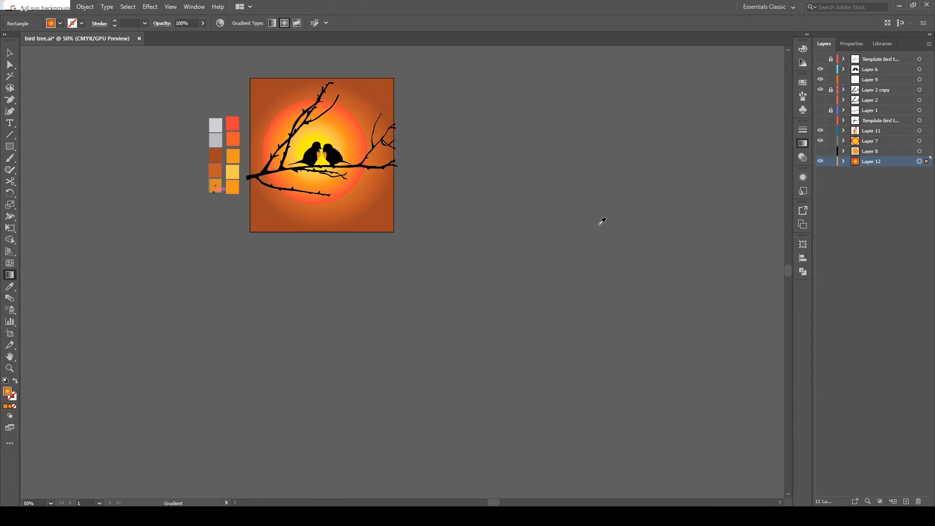
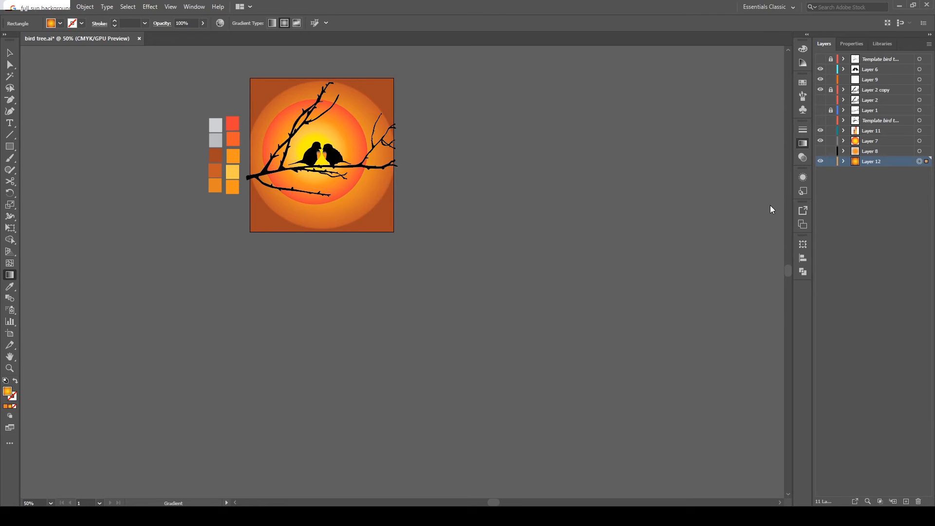
- Try a burnt-orange outer edge for the background gradient with bright orange replacing the dark rust ring, and undo the last change
left_click_drag(762, 205, 770, 205)
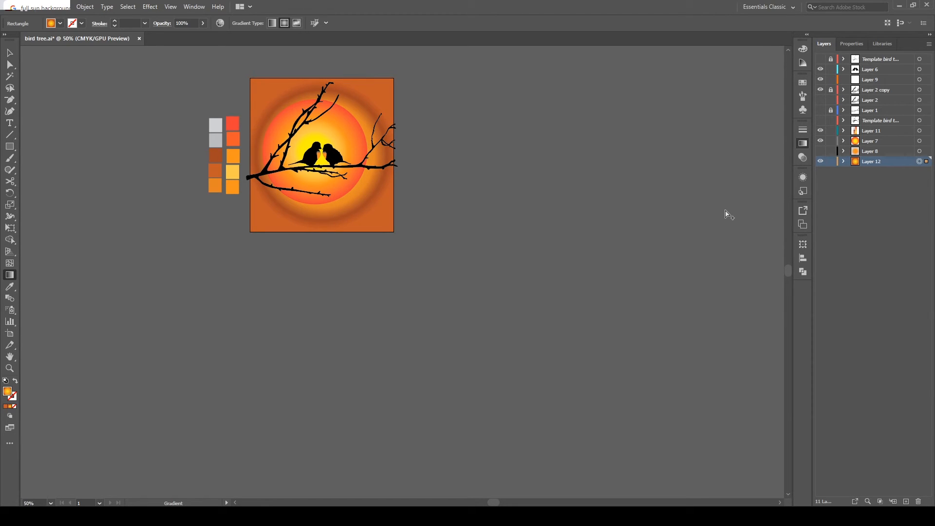
left_click(217, 186)
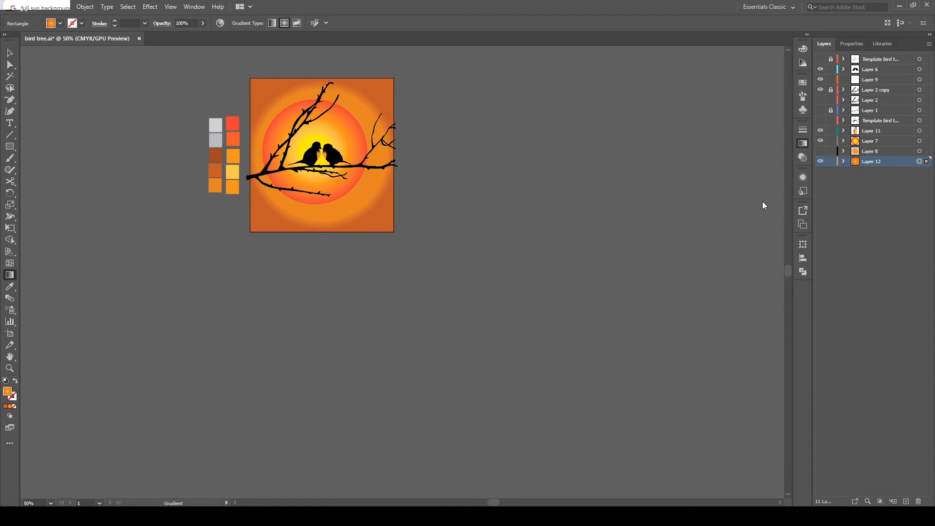
key("ctrl+z")
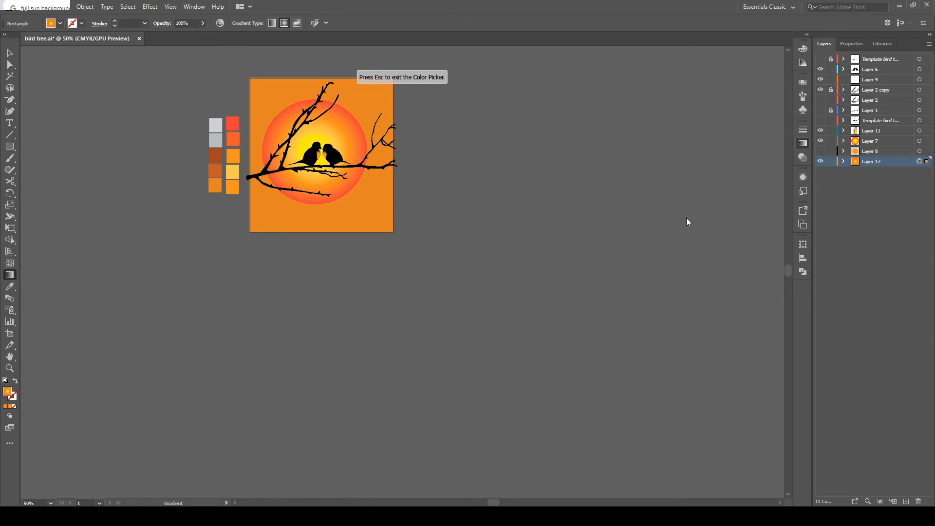
- Set the background gradient's outer edge to burnt orange and its glow around the sun to bright orange, sampled from the swatches
left_click(218, 170)
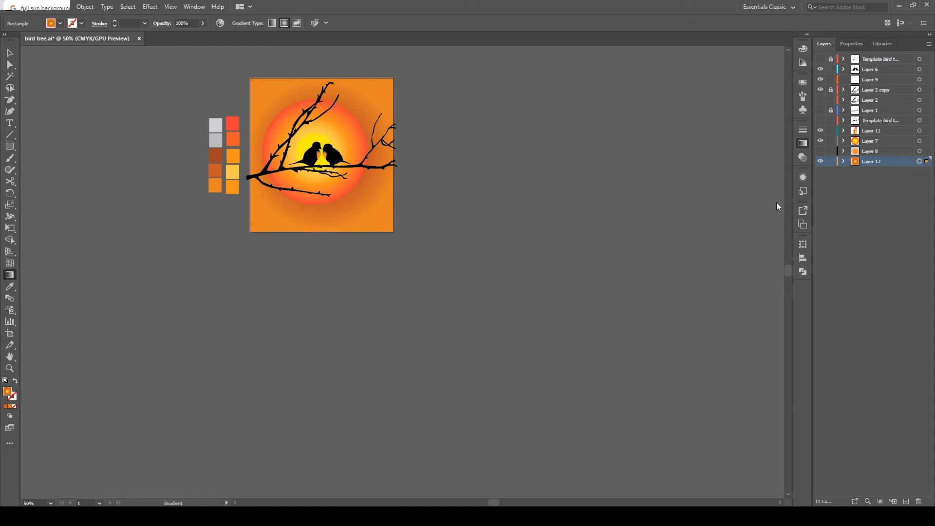
left_click(213, 171)
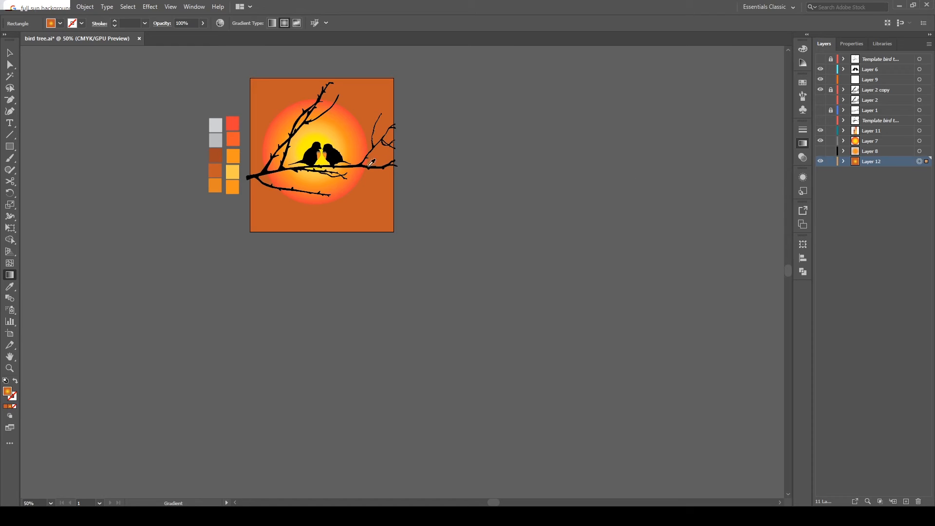
left_click(218, 185)
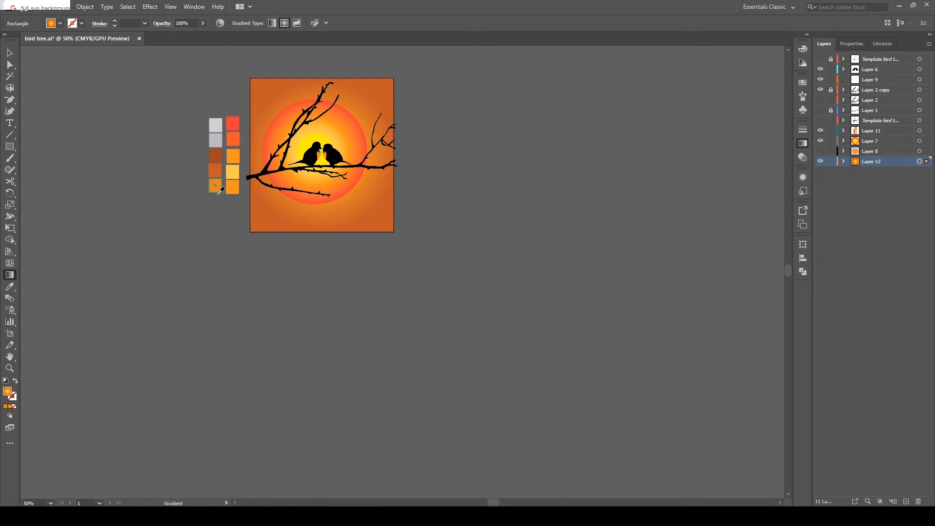
left_click(688, 204)
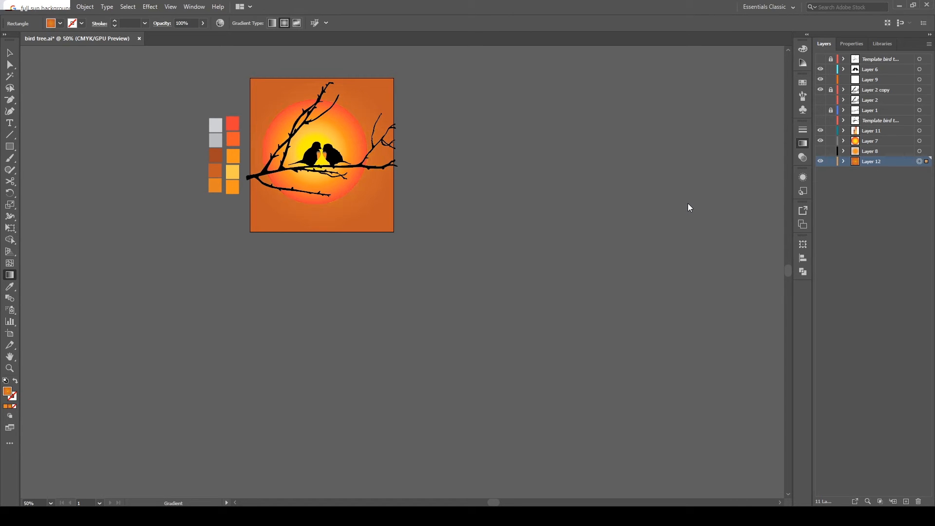
key("ctrl+z")
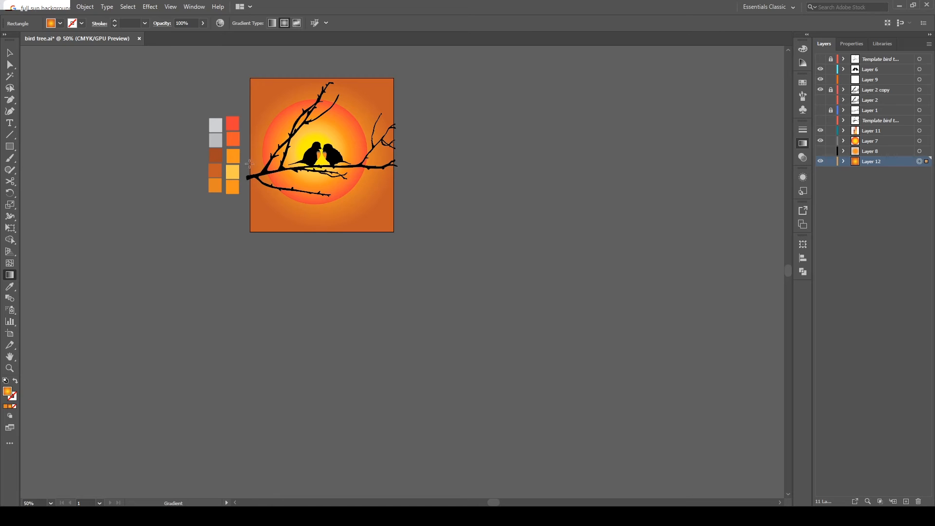
- Set the background gradient's innermost colour to the orange of the third swatch in the column nearest the artboard
left_click(683, 220)
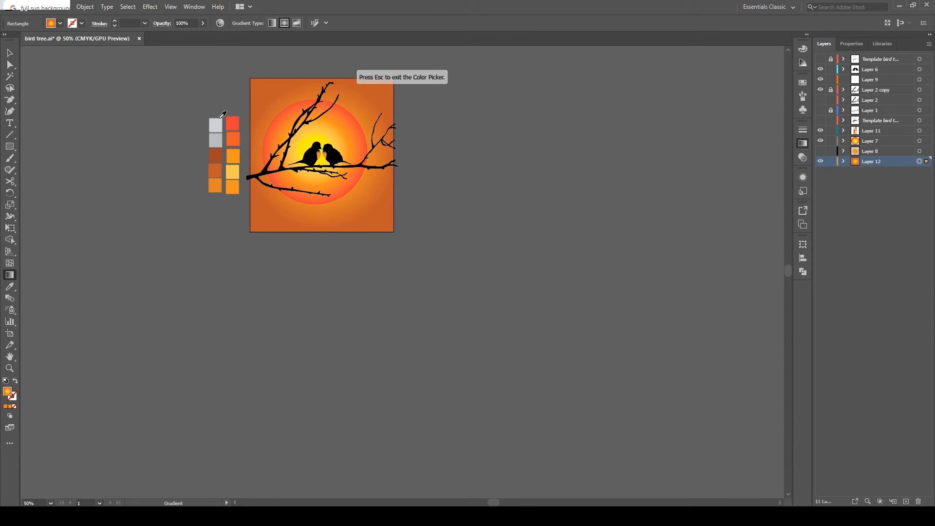
left_click(232, 160)
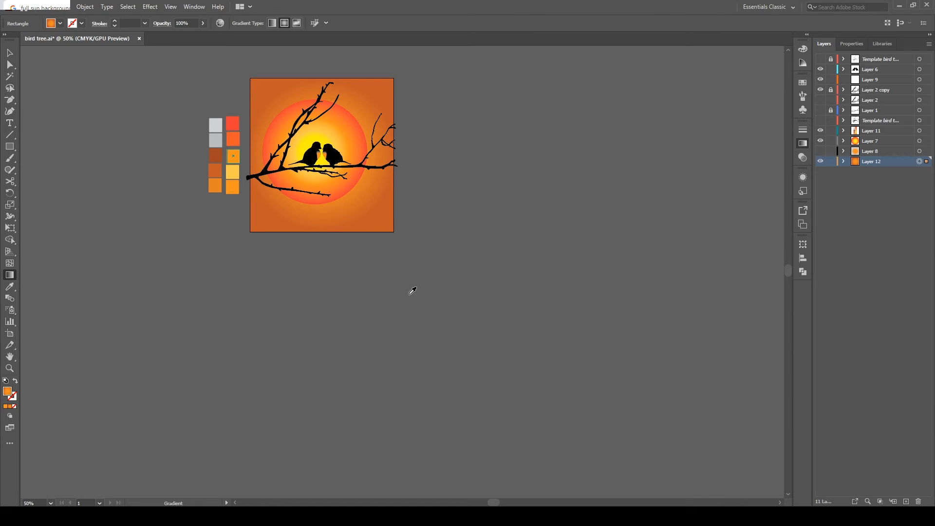
key("ctrl+0")
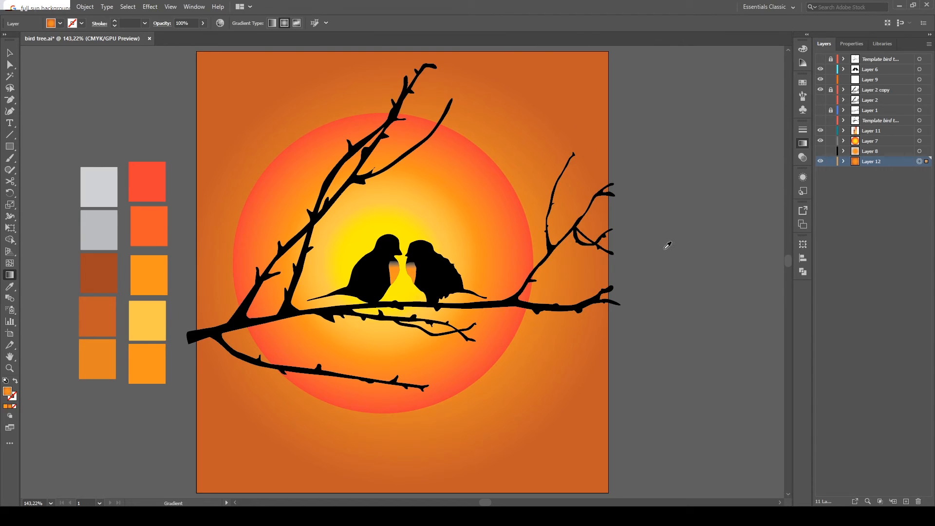
- Create a new layer directly above Layer 12 for drawing with the Pencil tool
key("v")
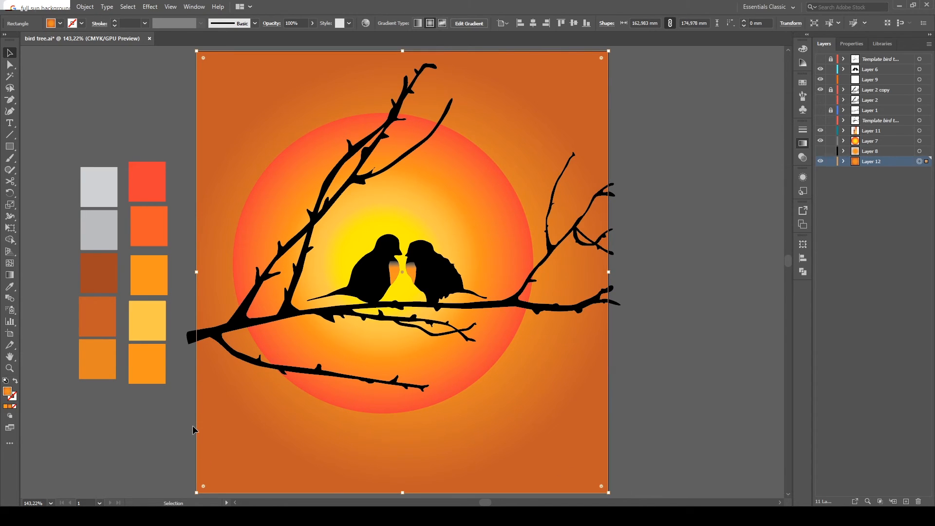
key("n")
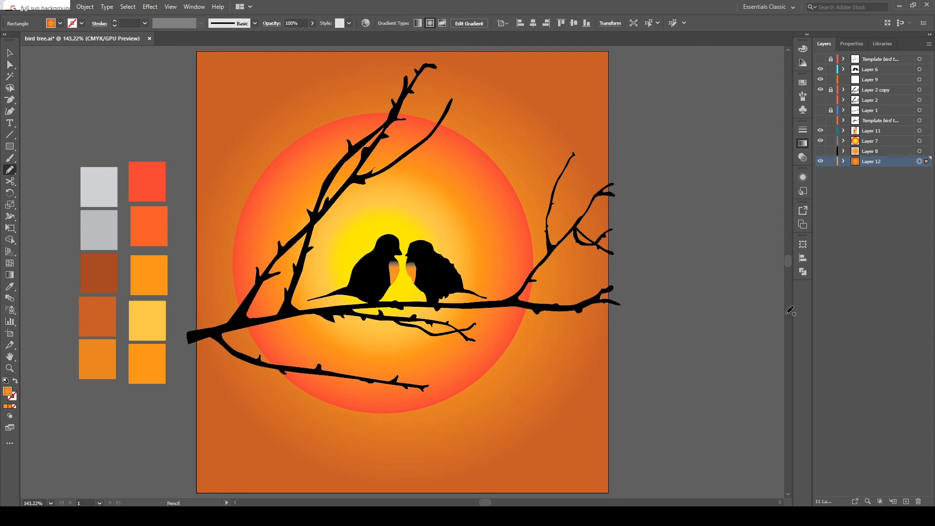
left_click(907, 503)
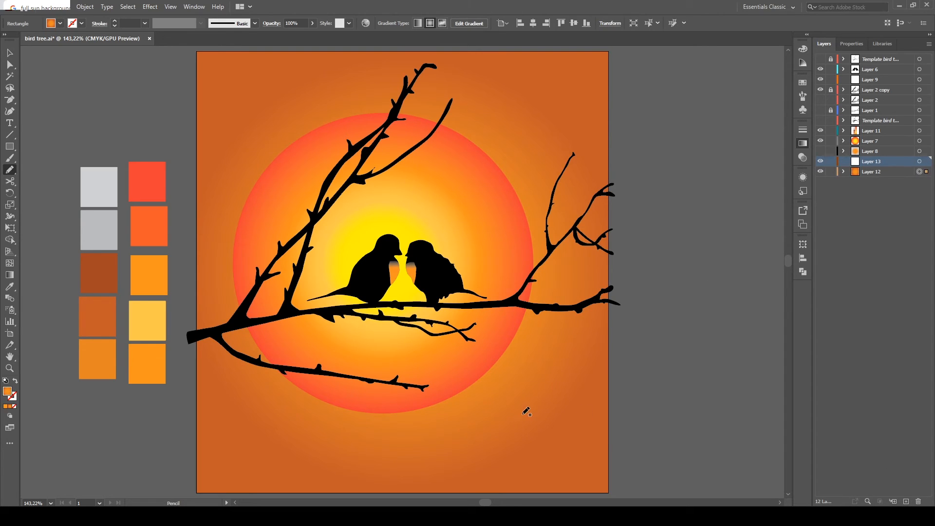
- Try sampling the burnt-orange swatch with the Eyedropper while the background is selected, and undo the solid fill
key("ctrl+1")
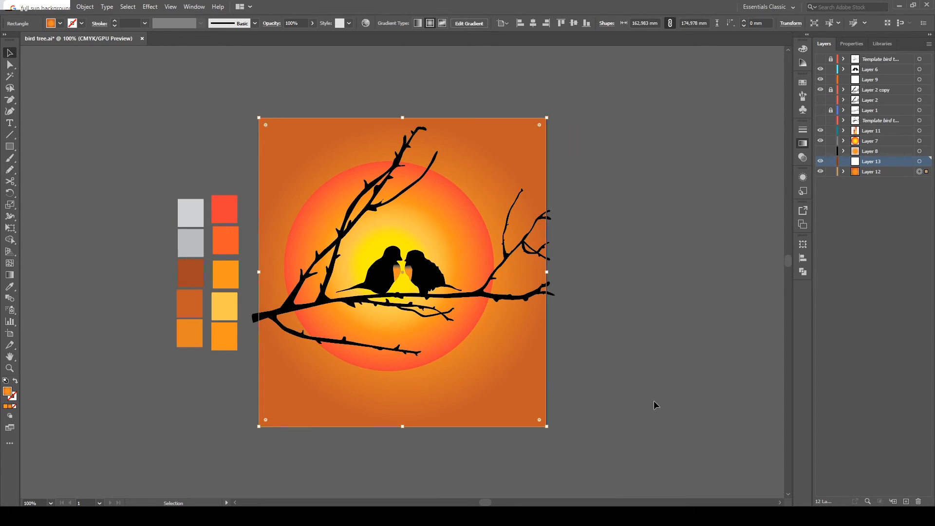
key("i")
left_click(192, 308)
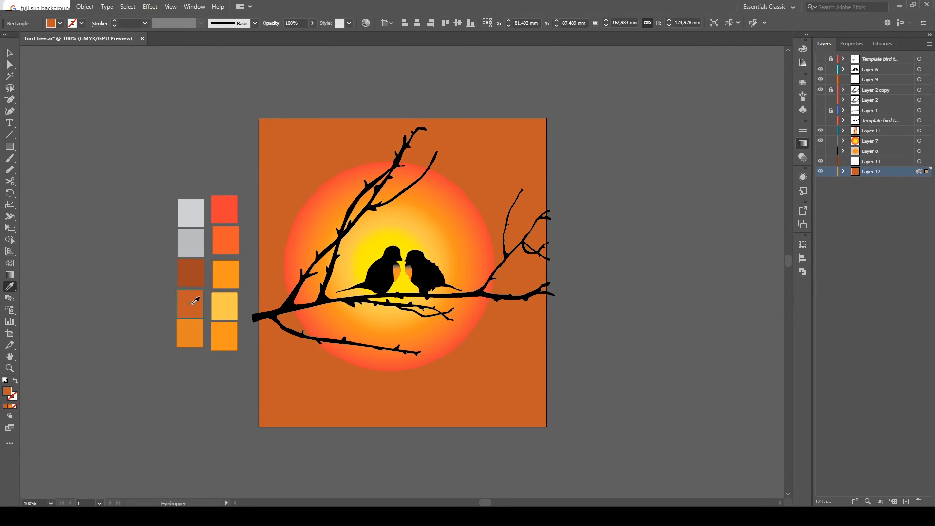
key("ctrl+z")
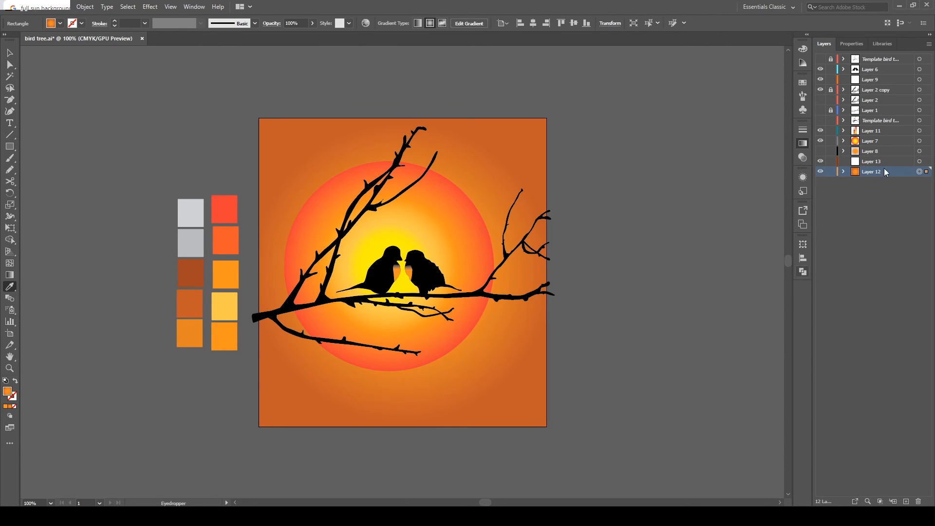
left_click(872, 161)
left_click(186, 310)
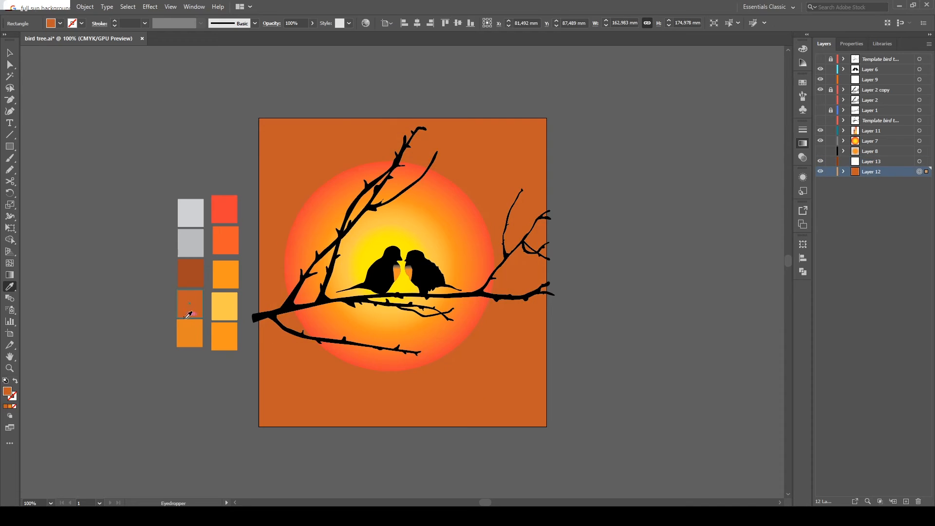
key("v")
key("ctrl+z")
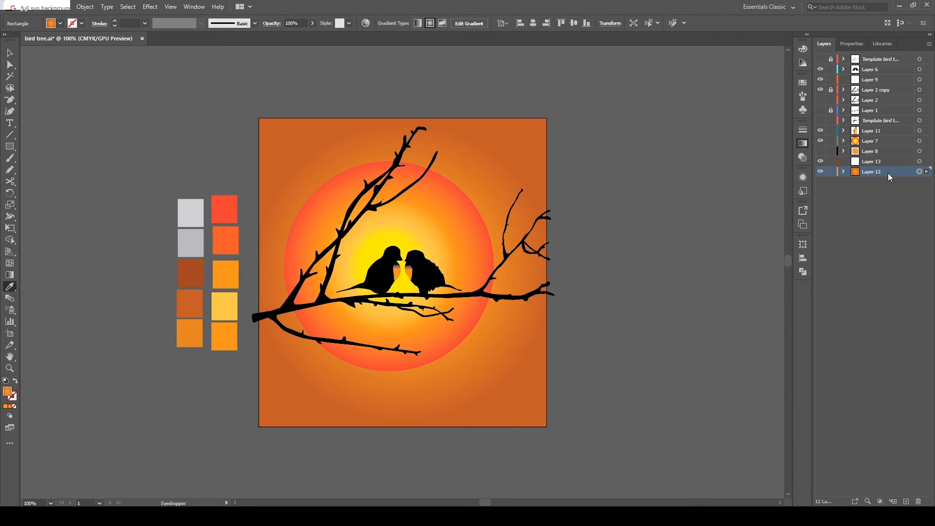
- On Layer 13, draw a closed treeline shape with jagged peaks across the artboard's lower edge using the Pencil tool, about 178 × 45 mm
left_click(871, 161)
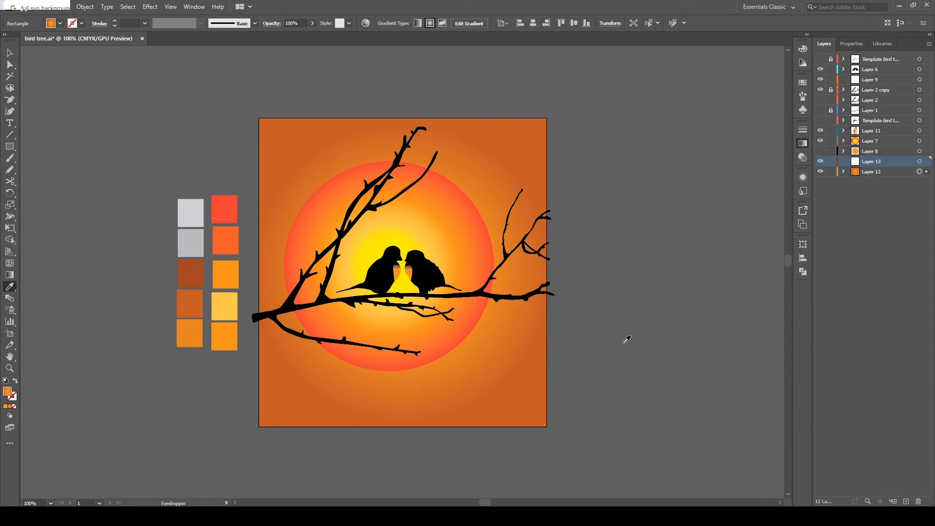
key("n")
mouse_move(245, 432)
left_mouse_down()
mouse_move(262, 376)
mouse_move(283, 397)
mouse_move(297, 380)
mouse_move(303, 400)
mouse_move(316, 405)
mouse_move(326, 388)
mouse_move(345, 409)
mouse_move(353, 393)
mouse_move(389, 413)
mouse_move(402, 394)
mouse_move(433, 414)
mouse_move(445, 394)
mouse_move(464, 412)
mouse_move(477, 399)
mouse_move(494, 411)
mouse_move(503, 393)
mouse_move(512, 413)
mouse_move(530, 386)
mouse_move(558, 423)
mouse_move(460, 442)
mouse_move(256, 443)
mouse_move(246, 427)
left_mouse_up()
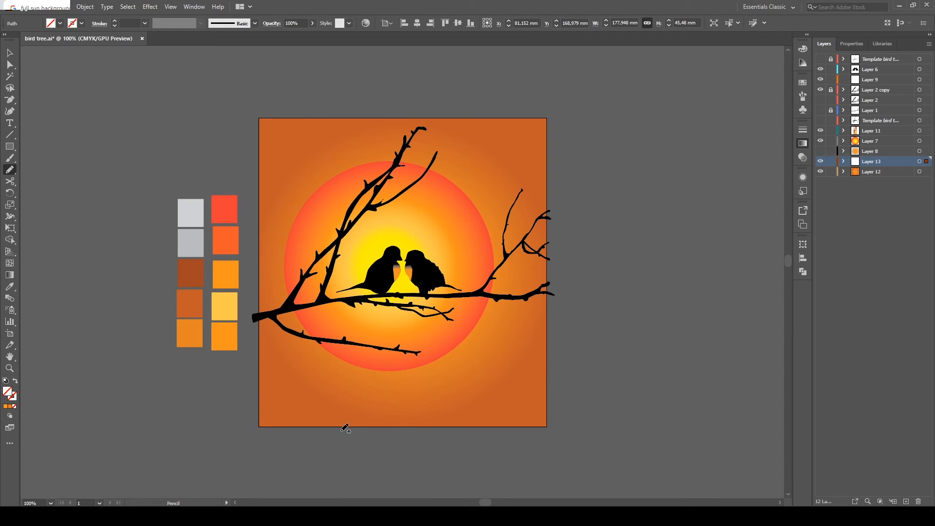
mouse_move(275, 394)
left_mouse_down()
mouse_move(285, 399)
mouse_move(273, 395)
left_mouse_up()
- Move Layer 13 directly above Layer 11 and select the treeline path inside it
left_click(844, 161)
left_click(918, 172)
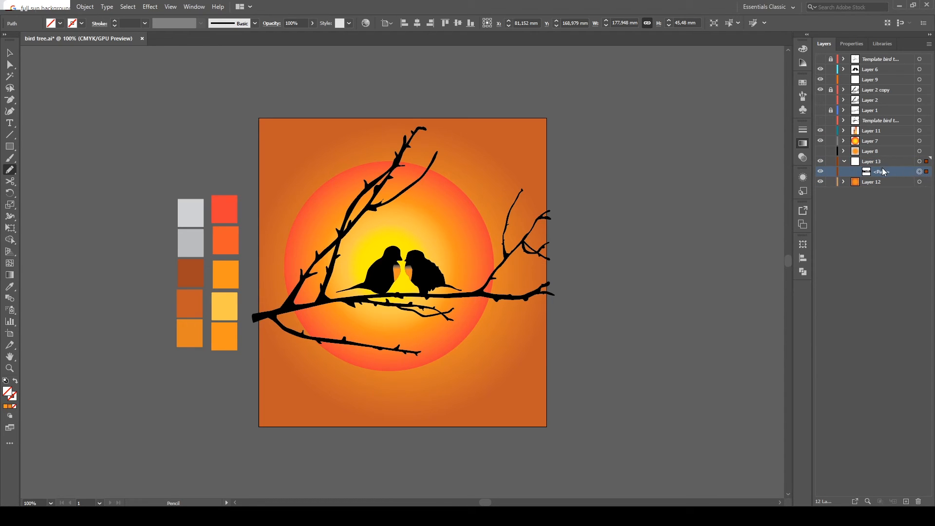
left_click_drag(886, 172, 874, 130)
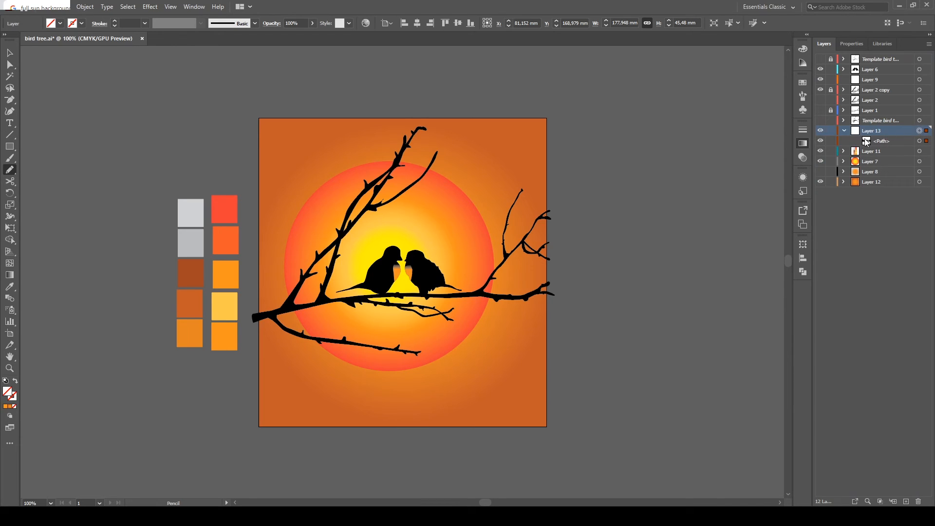
left_click(866, 141)
left_click(919, 140)
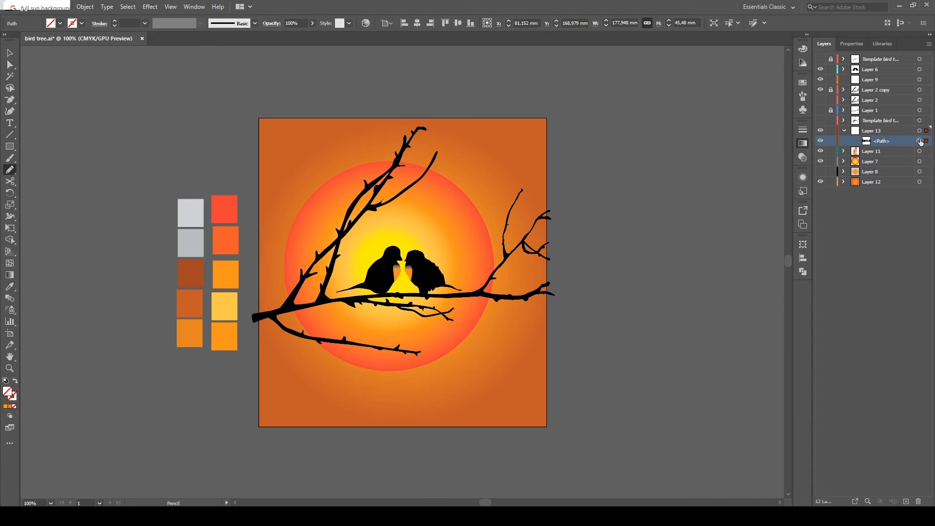
- Fill the treeline path with the light yellow-orange swatch and shift it slightly down
key("v")
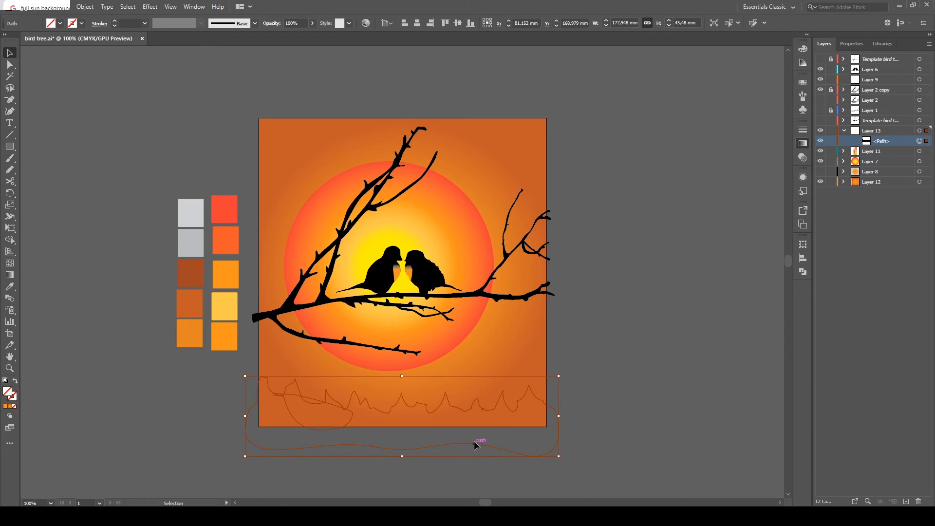
key("i")
left_click(218, 302)
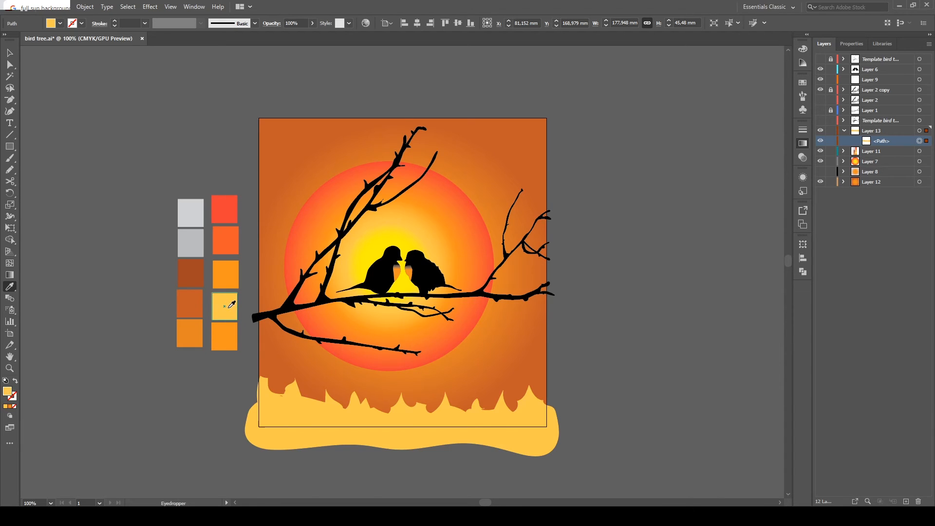
key("v")
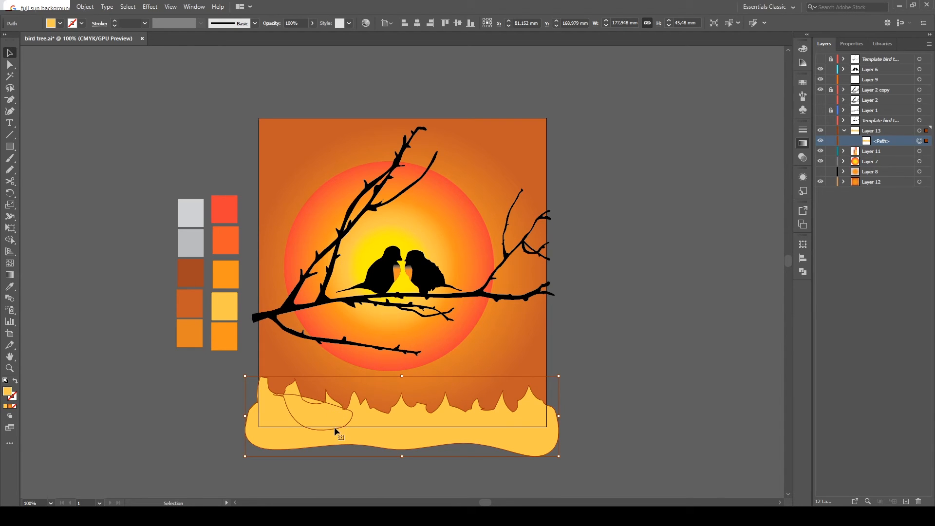
left_click_drag(334, 427, 333, 435)
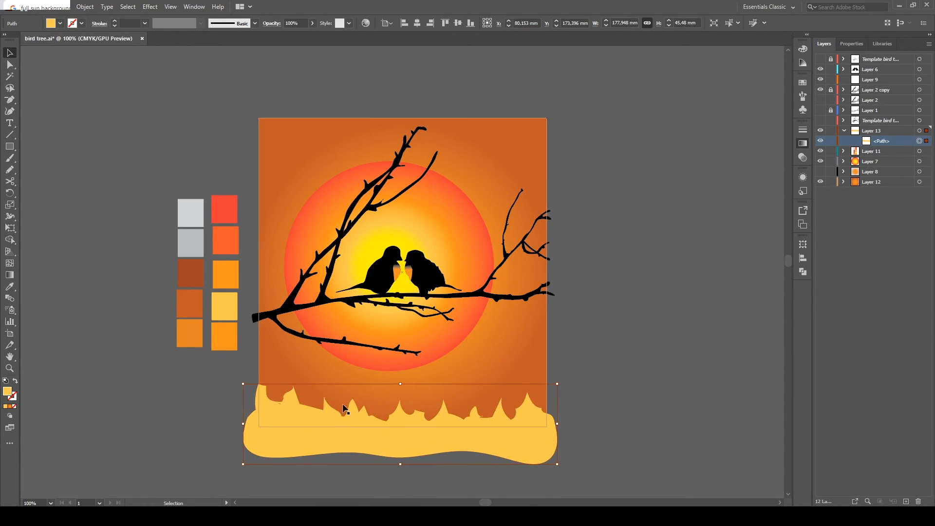
- Try to delete an anchor point of the stray loop inside the treeline path with the Delete Anchor Point tool
key("ctrl+equal")
key("ctrl+equal")
key("ctrl+equal")
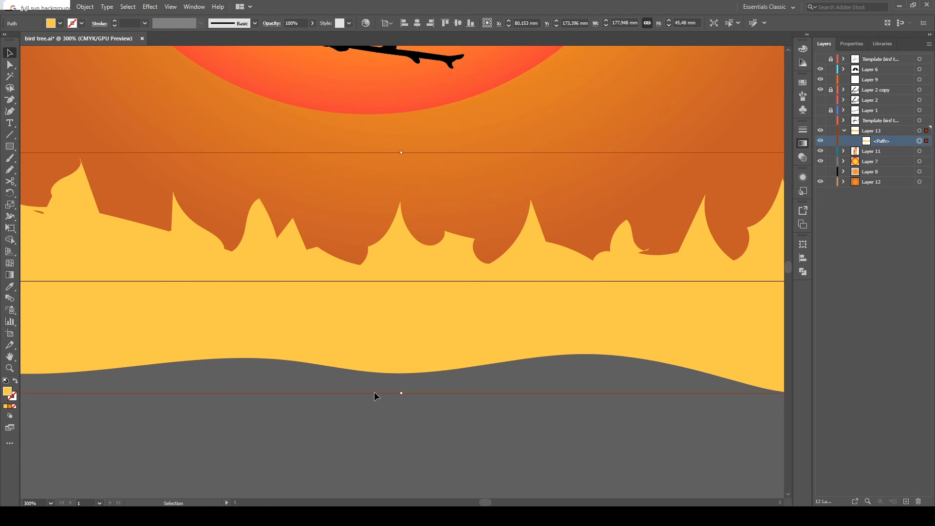
key("a")
key("ctrl+minus")
key("ctrl+minus")
key("v")
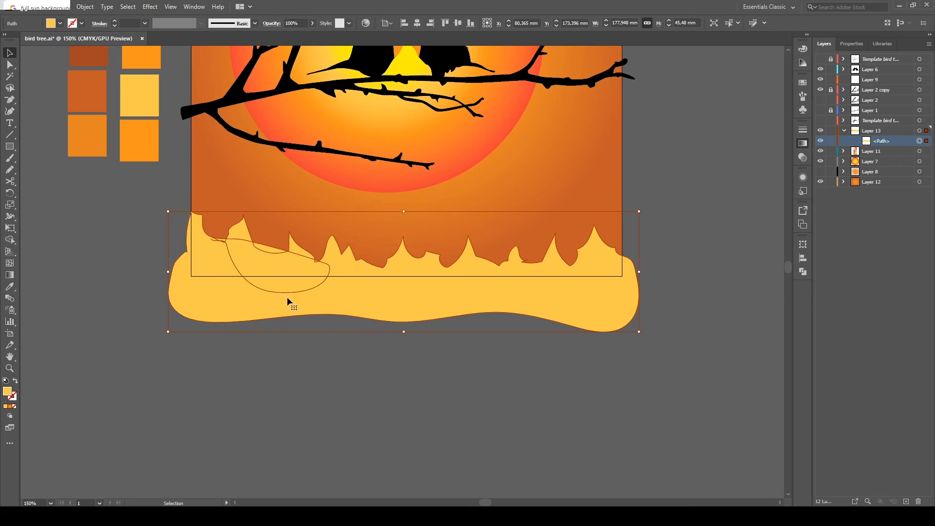
key("a")
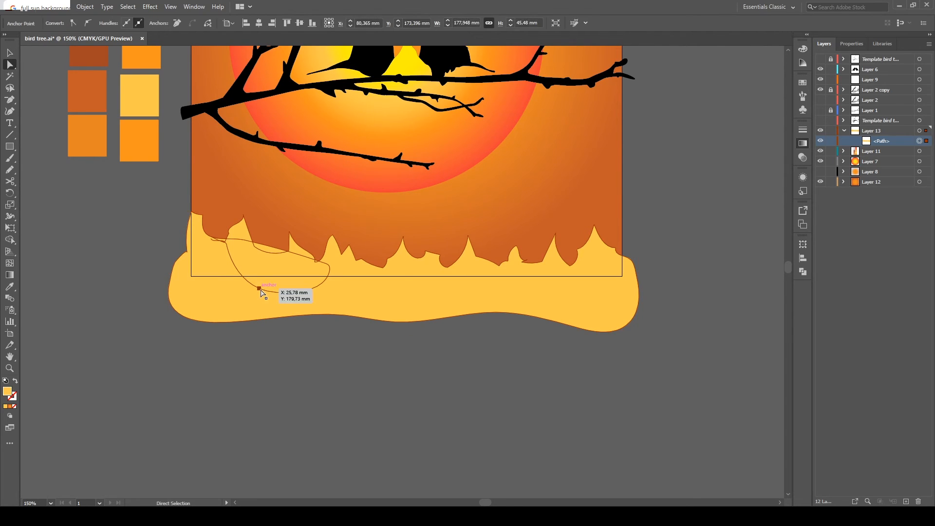
key("p")
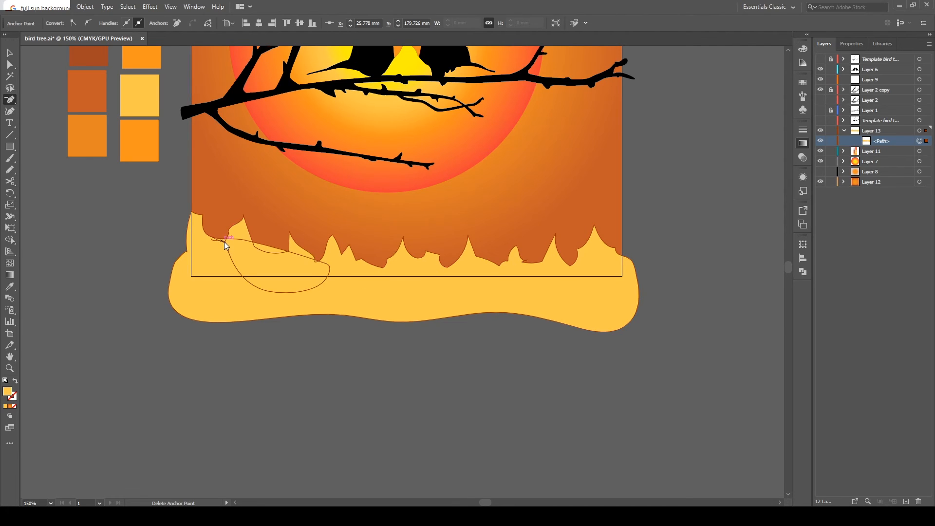
left_click(551, 269)
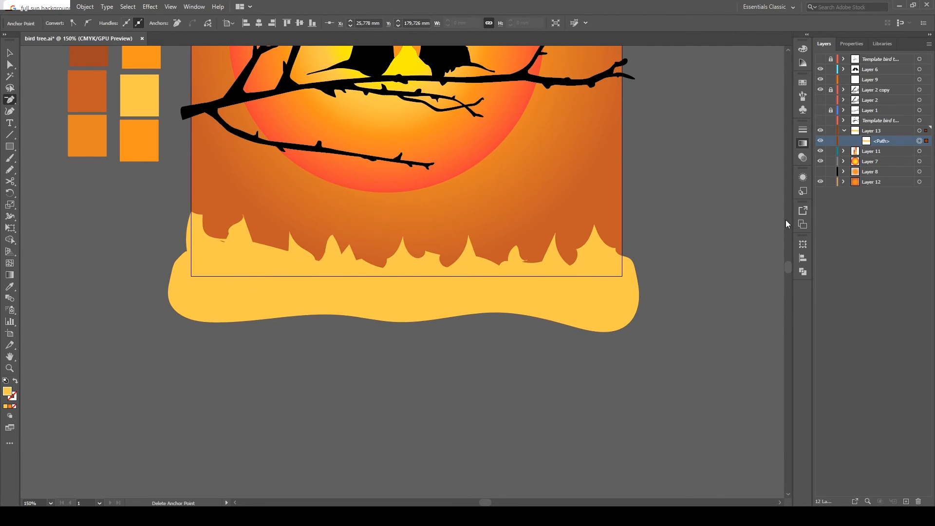
left_click(919, 142)
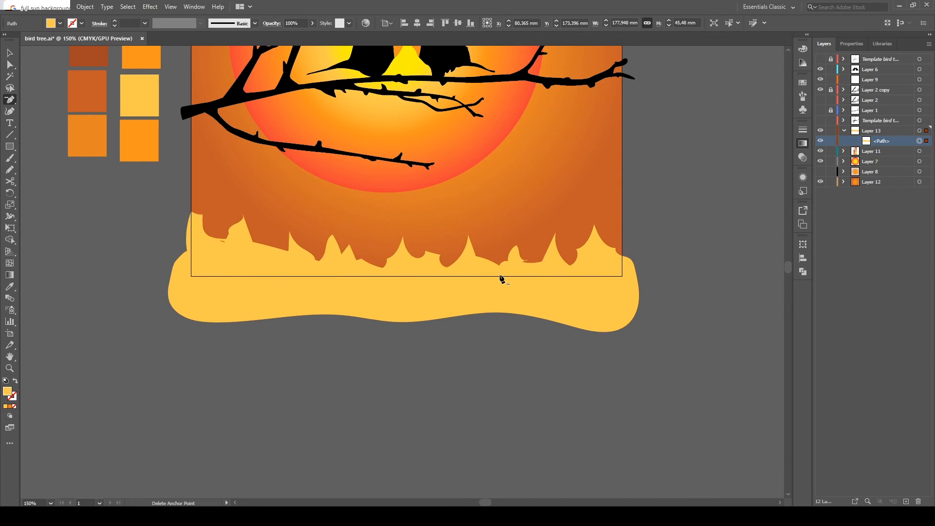
- Delete the lower anchor points of the large stray loop inside the treeline shape using direct selection
key("a")
left_click_drag(236, 271, 218, 261)
left_click(215, 255)
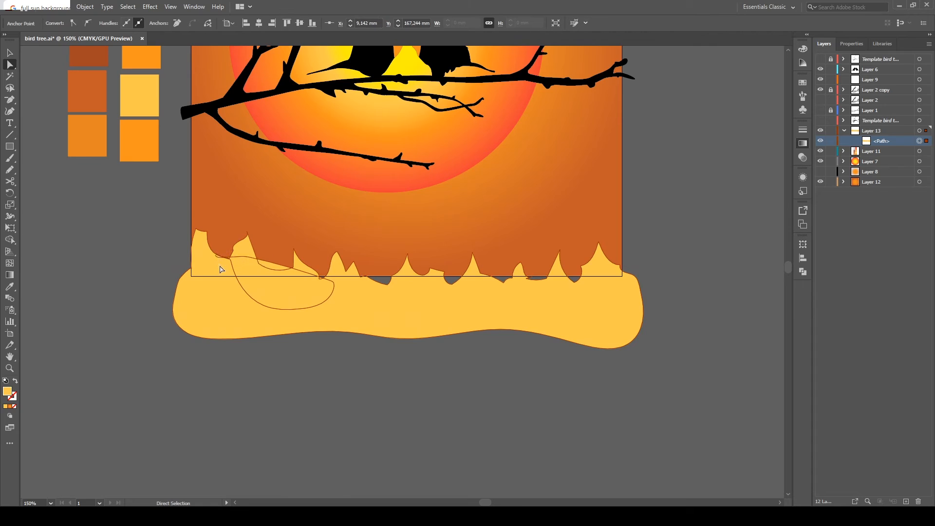
key("ctrl+z")
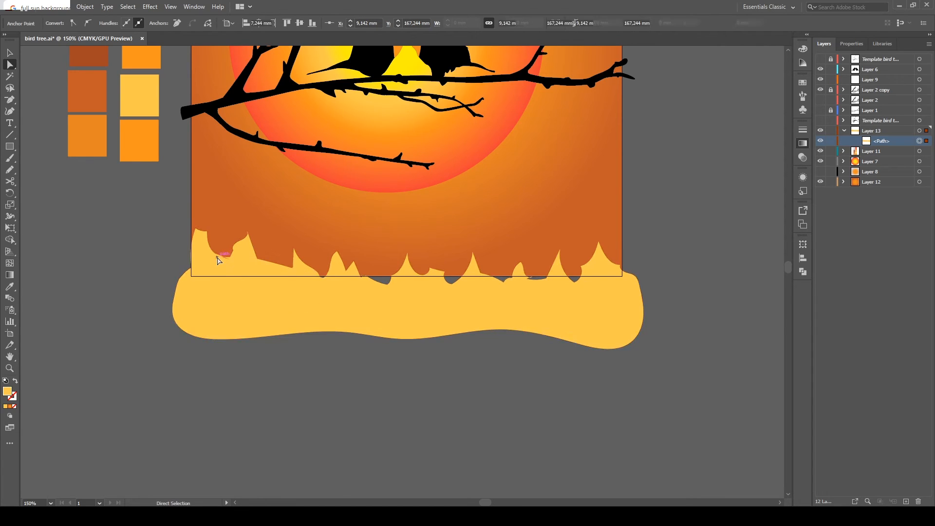
left_click_drag(232, 264, 298, 309)
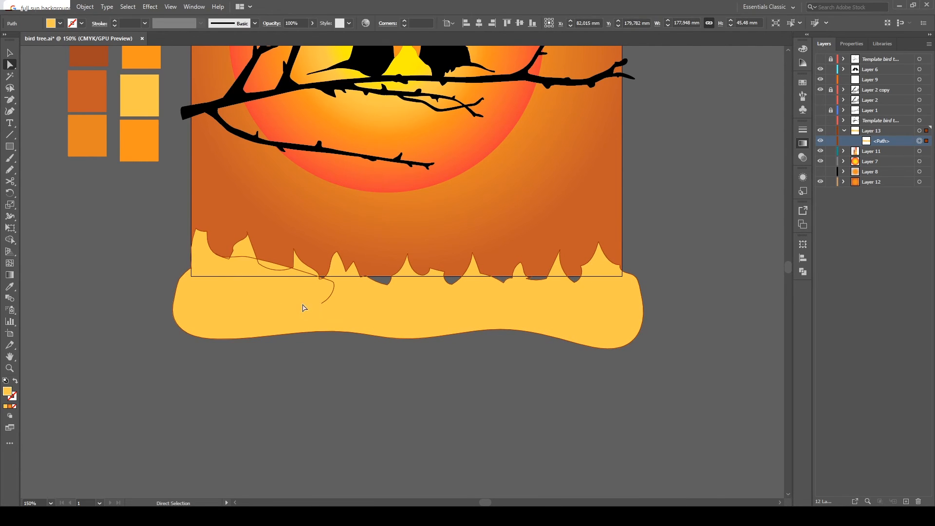
key("ctrl+z")
left_click(335, 287)
key("Delete")
left_click(331, 281)
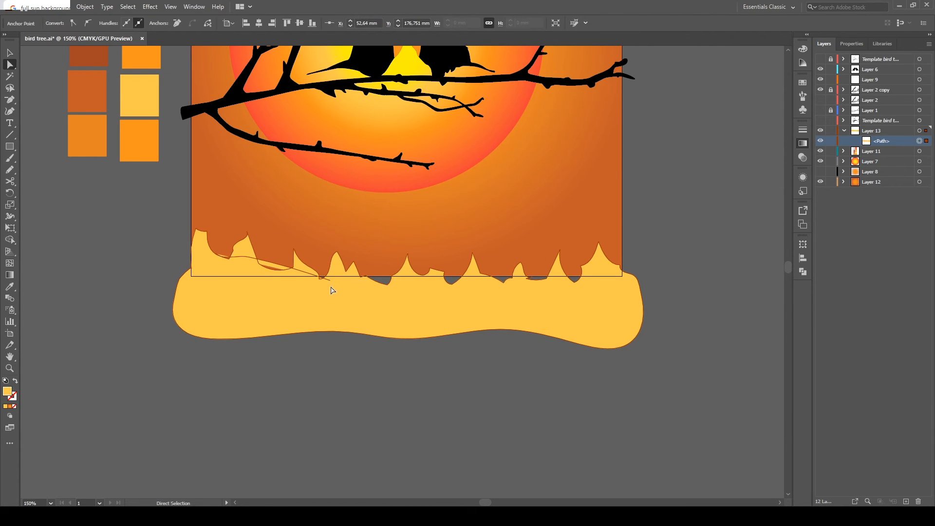
- Delete the remaining stray anchor points of the loop below the treeline's two leftmost peaks
left_click(375, 485)
left_click_drag(288, 265, 273, 300)
key("ctrl+z")
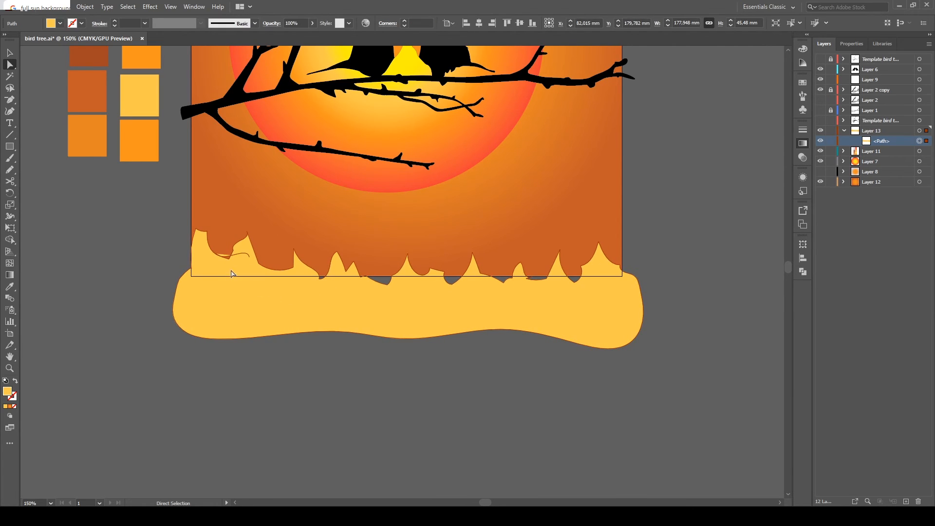
left_click_drag(230, 259, 226, 269)
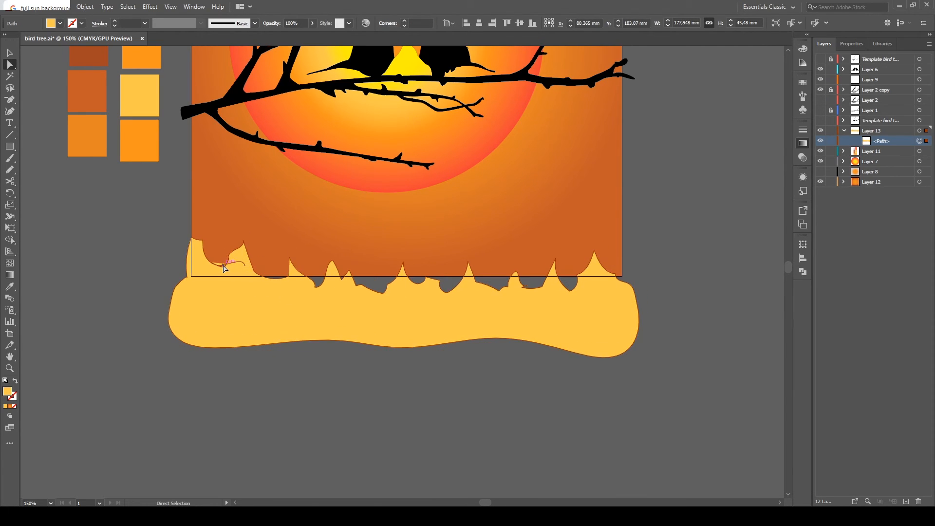
left_click(245, 266)
key("Delete")
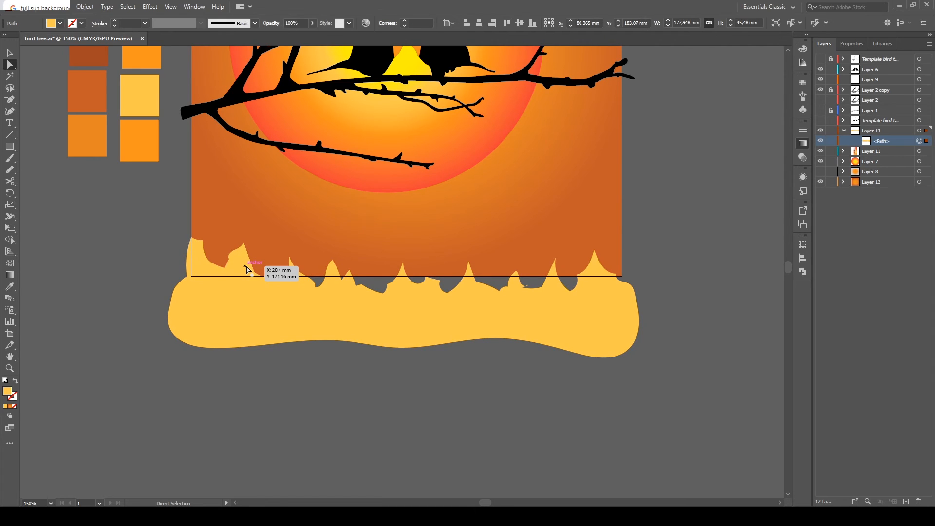
- Move the treeline up to cover the artboard's lower edge and fill it with the dark reddish-brown swatch
left_click_drag(273, 317, 280, 270)
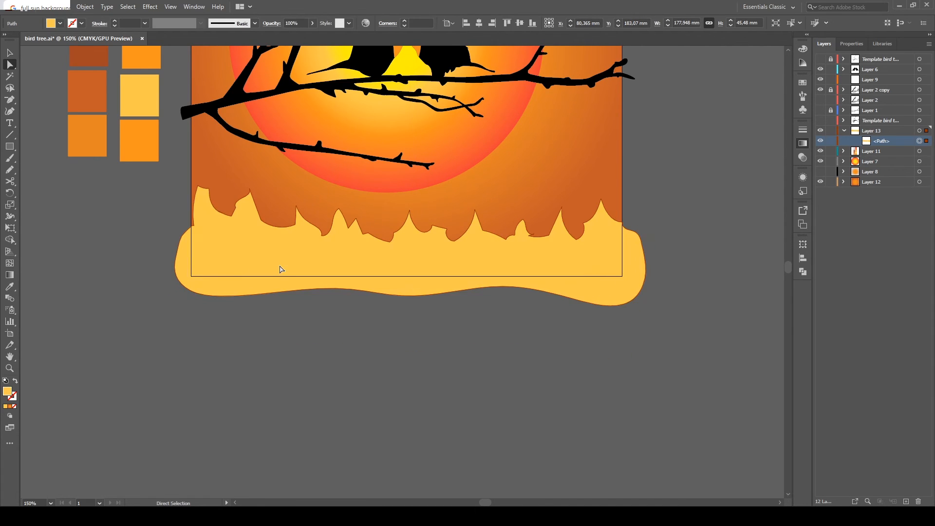
key("i")
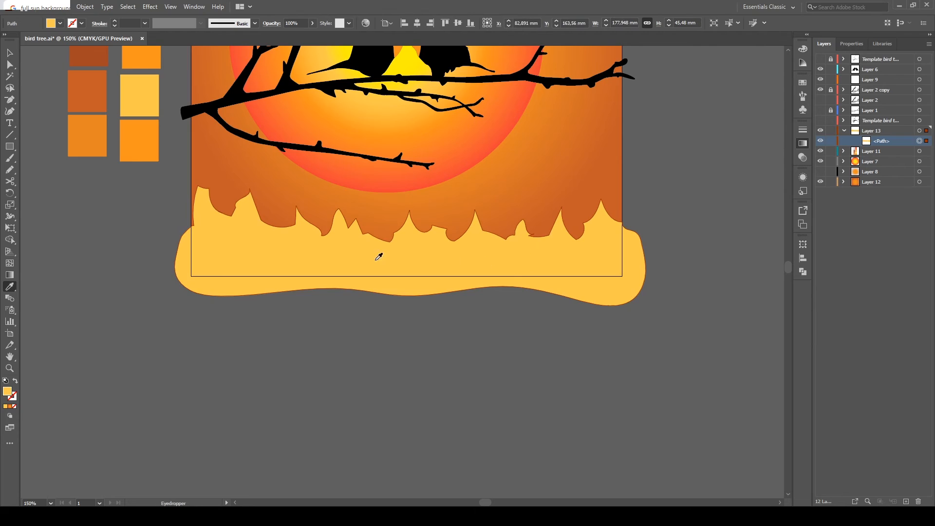
left_click(83, 97)
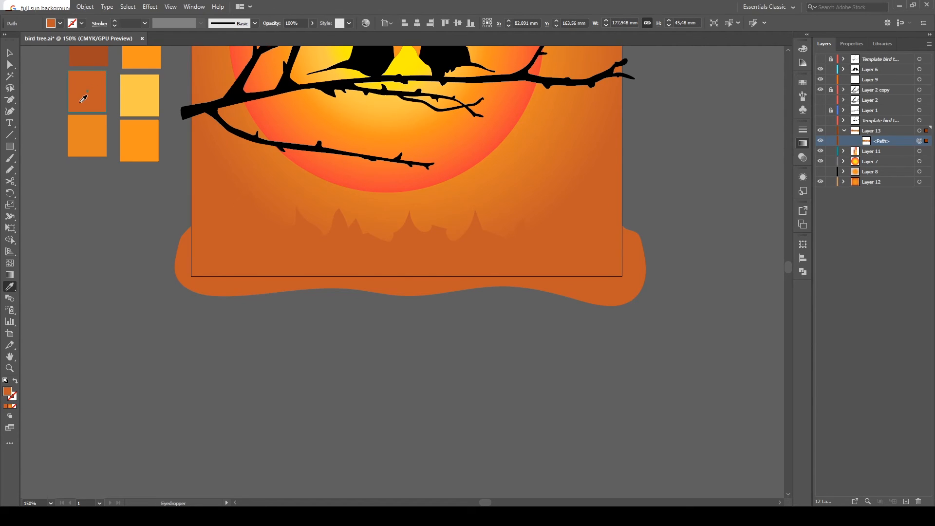
left_click(102, 48)
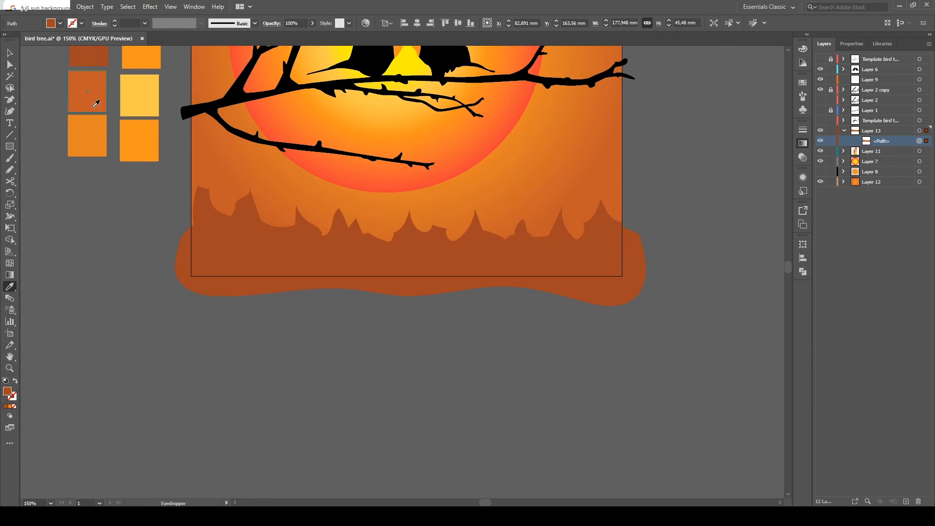
key("v")
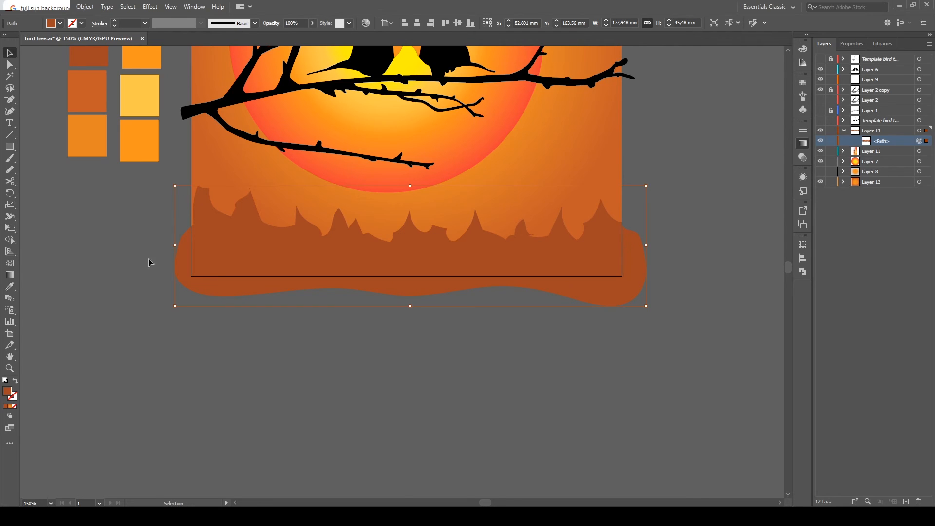
- Duplicate the treeline shape slightly down and to the right, and set the copy's opacity to 60%
left_click(151, 262)
left_click(381, 252)
left_click_drag(381, 251, 405, 261)
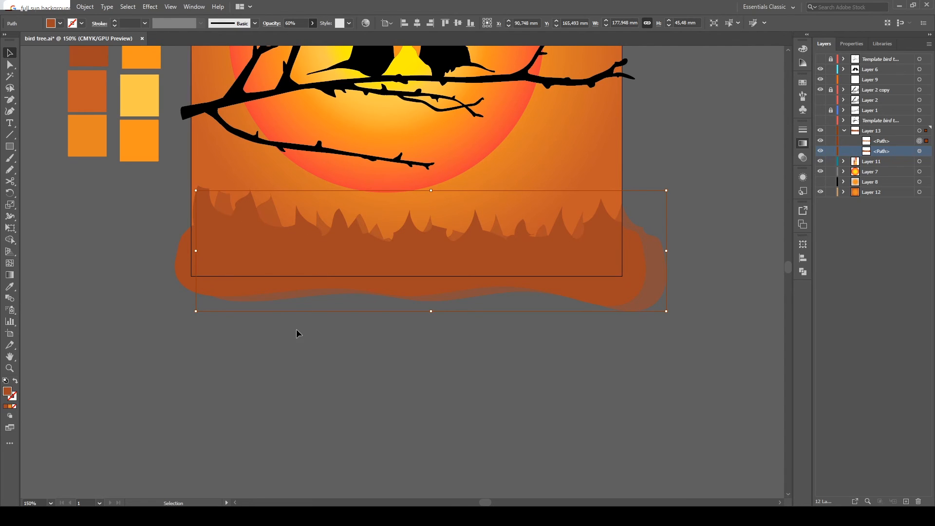
- Move the 60% treeline copy farther right and up so its peaks rise between and above the original ones
left_click_drag(280, 220, 323, 222)
left_click(316, 333)
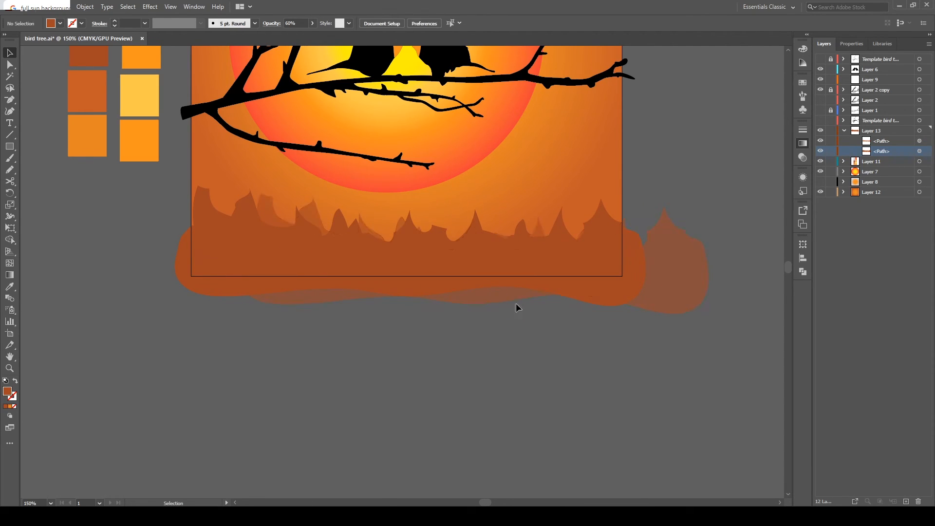
left_click(504, 293)
left_click(496, 327)
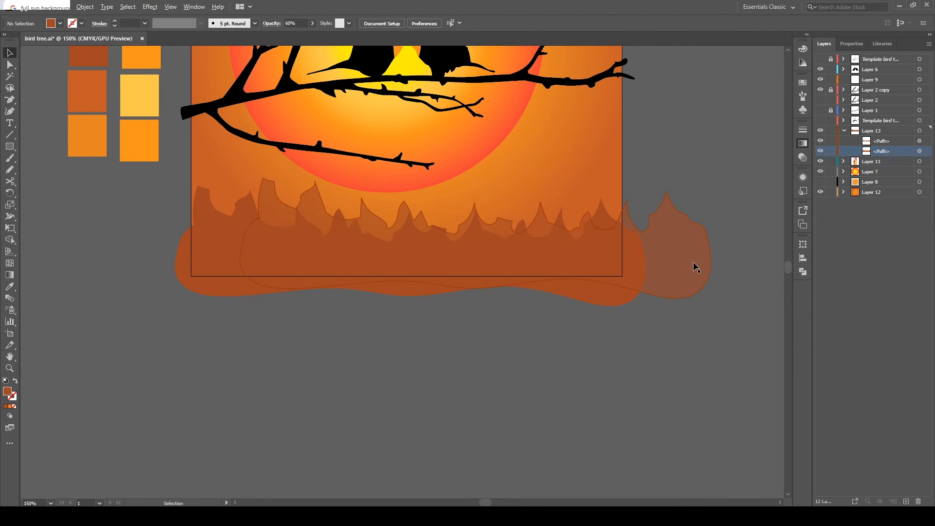
- Duplicate the translucent treeline far to the left so its peaks overlap the left half of the artboard
left_click_drag(671, 268, 444, 271)
left_click(455, 331)
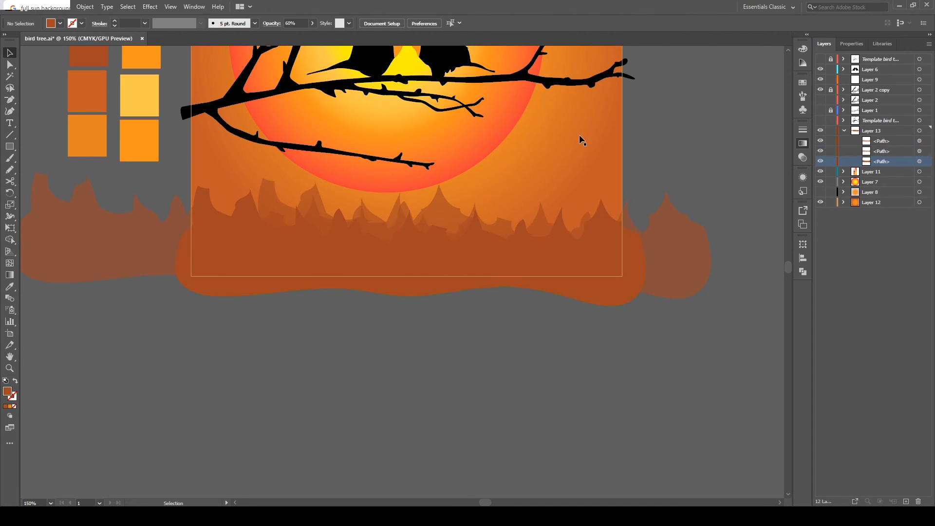
key("ctrl+minus")
key("ctrl+minus")
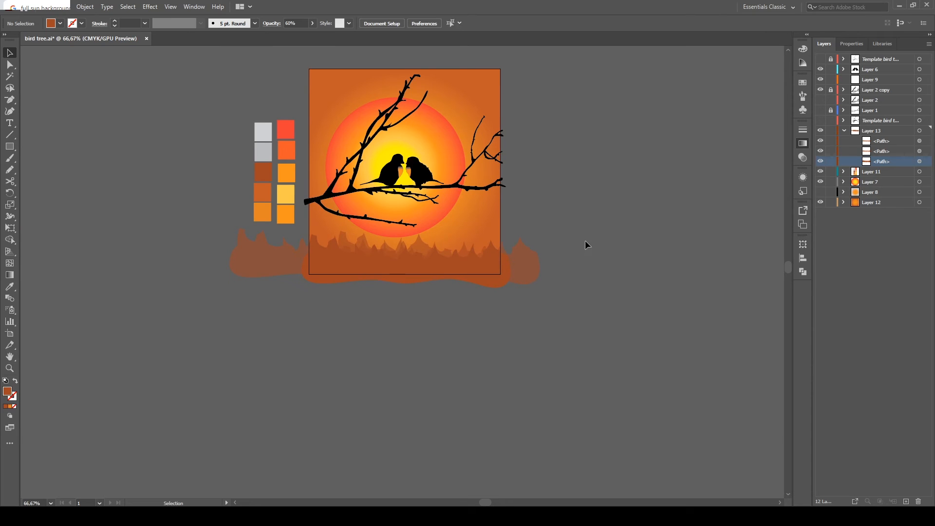
key("a")
key("ctrl+plus")
scroll(298, 79, "up", 3)
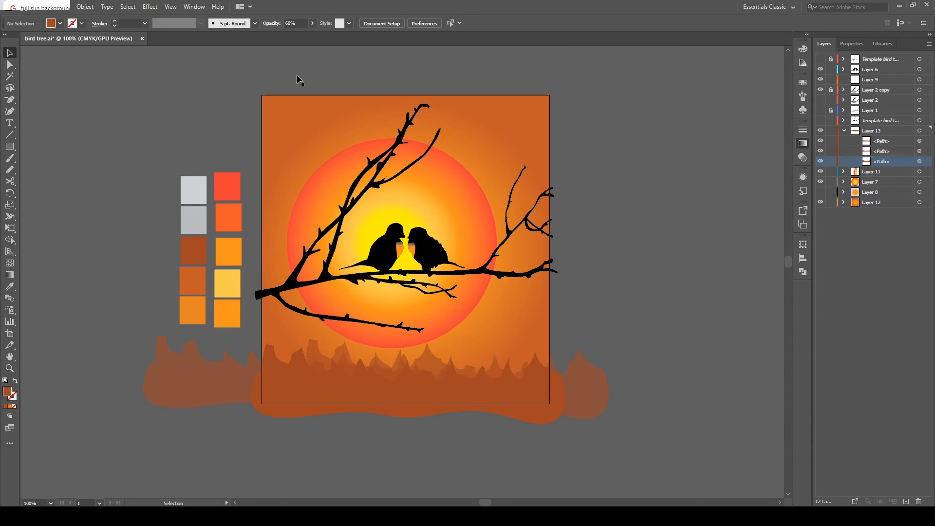
- Target the sun circle's layer and soften the sun's outer edge with a blur effect so it blends into the orange background
left_click(871, 68)
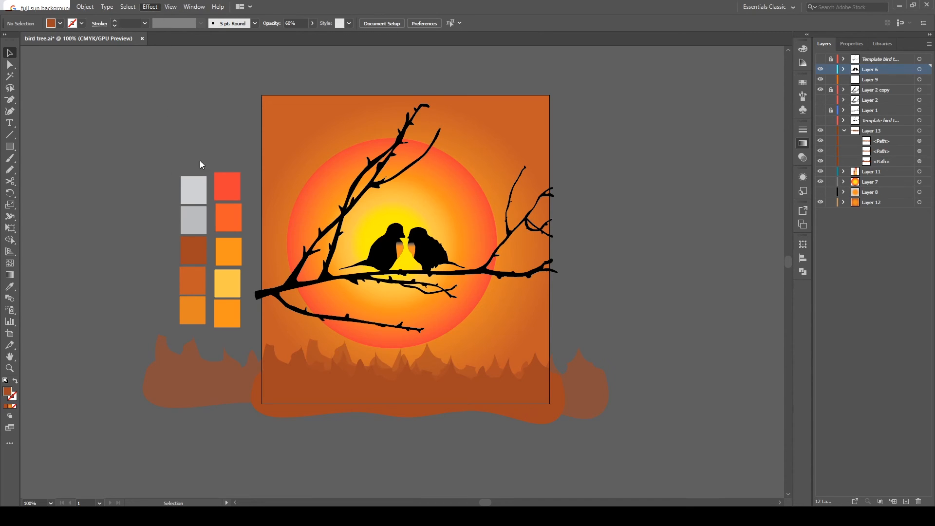
left_click(861, 182)
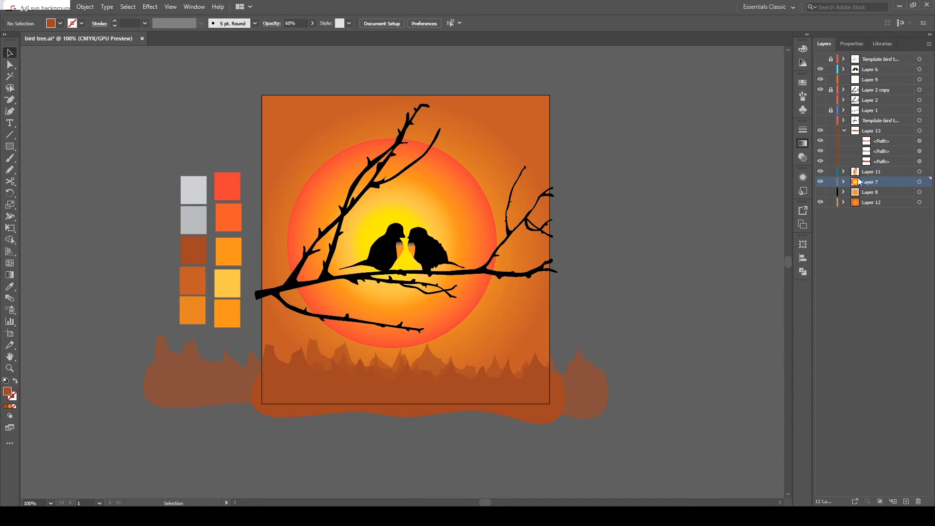
left_click(919, 183)
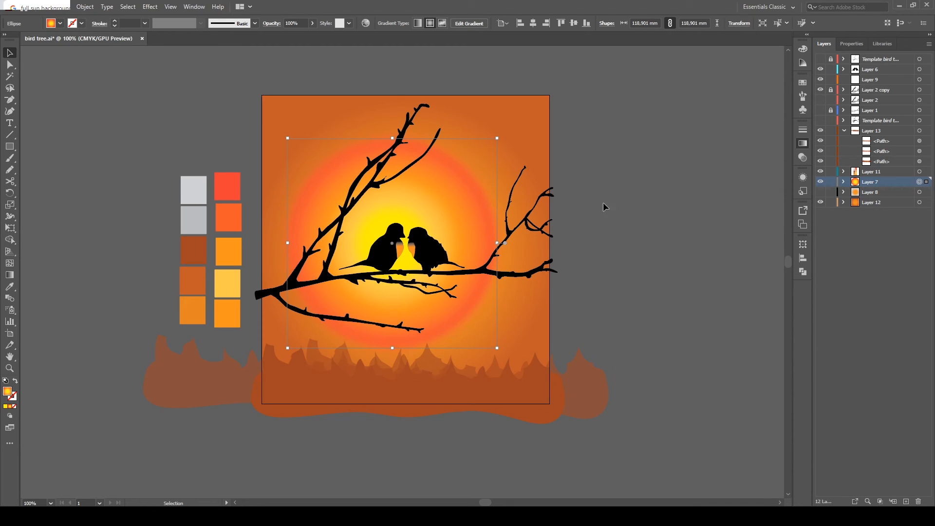
left_click(920, 192)
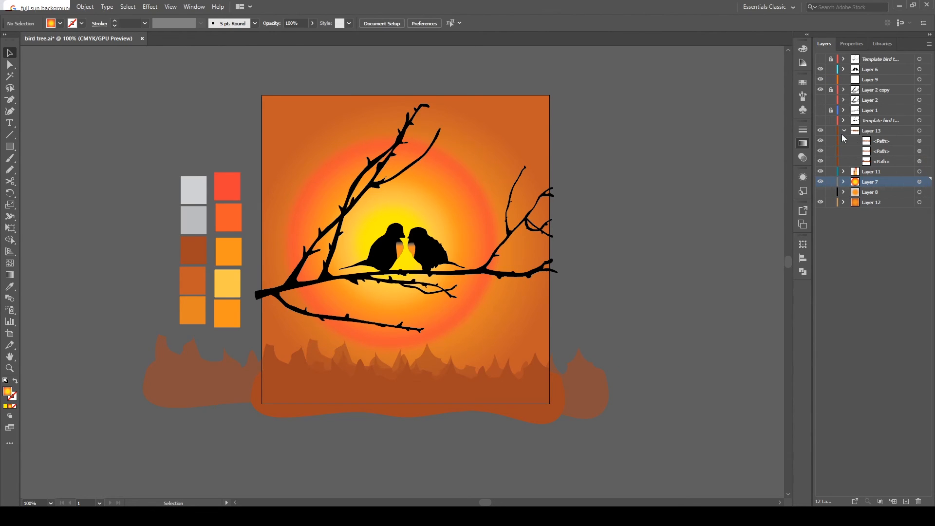
- Blur the whole treeline layer, undo the heavy blur, and apply a much subtler one that only softens the peaks
left_click(844, 131)
left_click(920, 131)
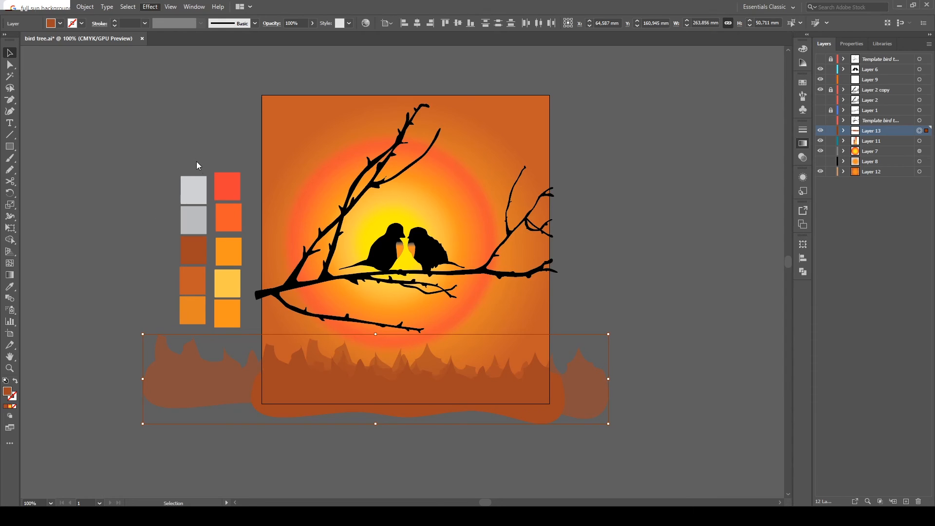
left_click(258, 171)
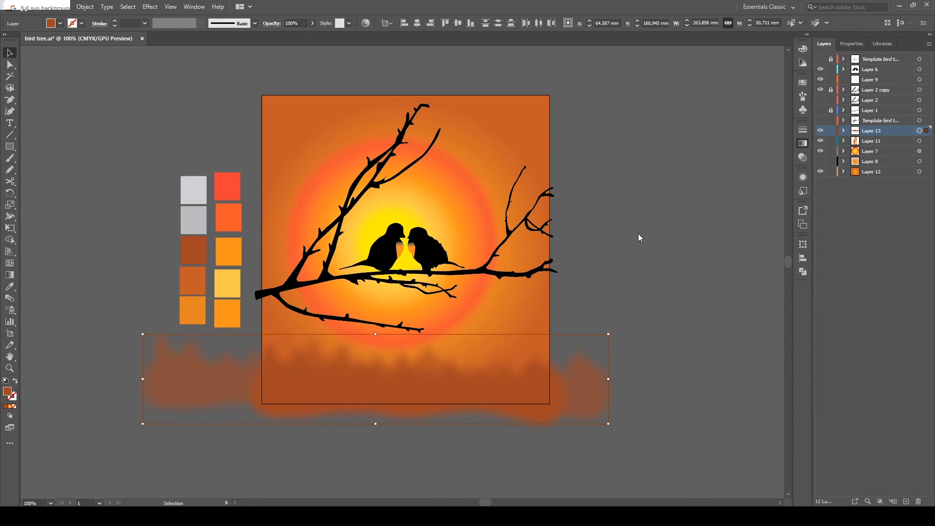
key("ctrl+z")
left_click(589, 165)
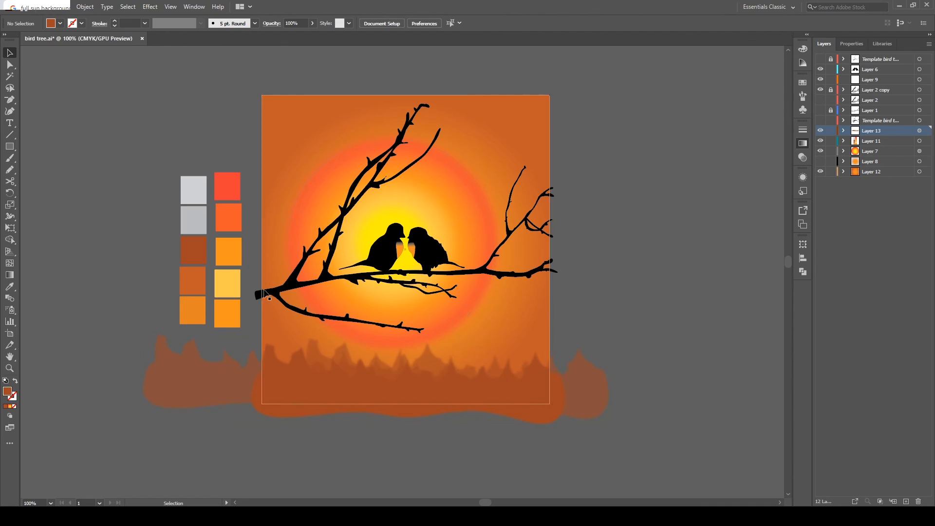
- Replace the coarse lined texture tried on the gradient background rectangle with a fine grain texture
left_click(288, 150)
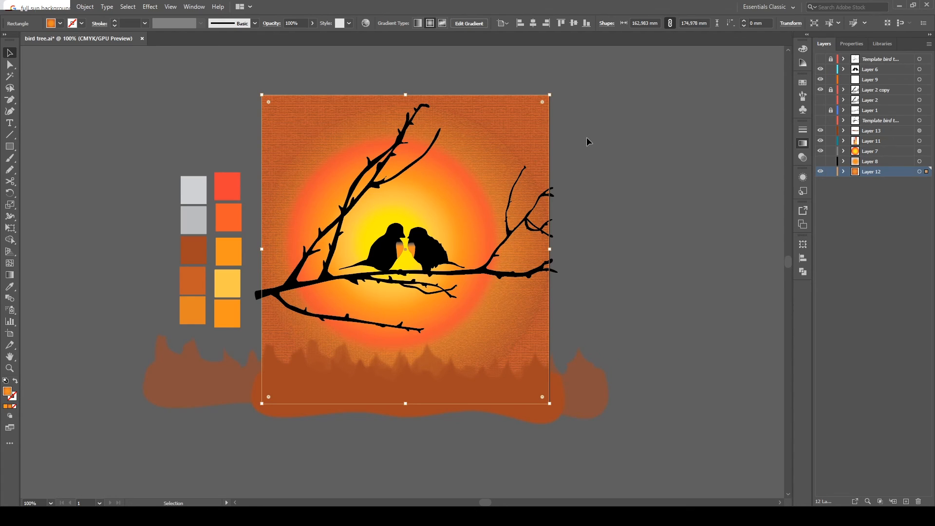
key("ctrl+z")
key("a")
key("v")
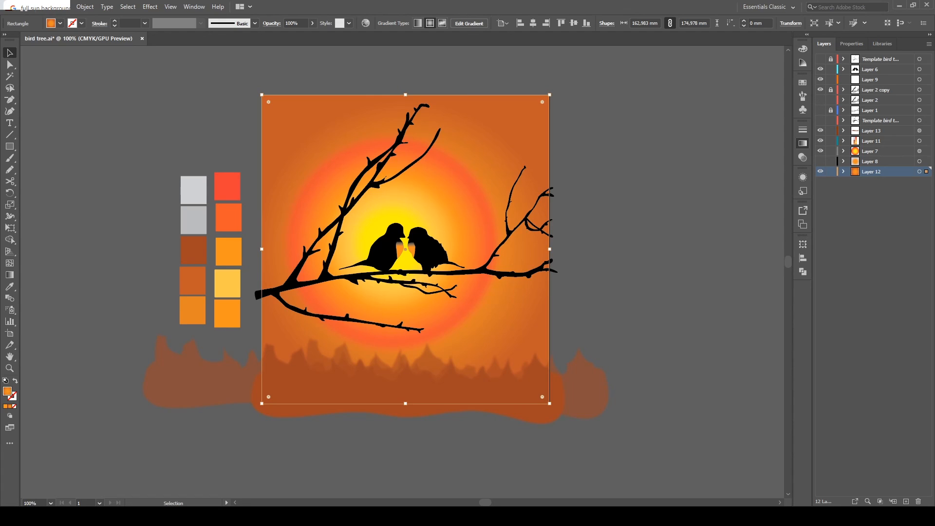
left_click(186, 92)
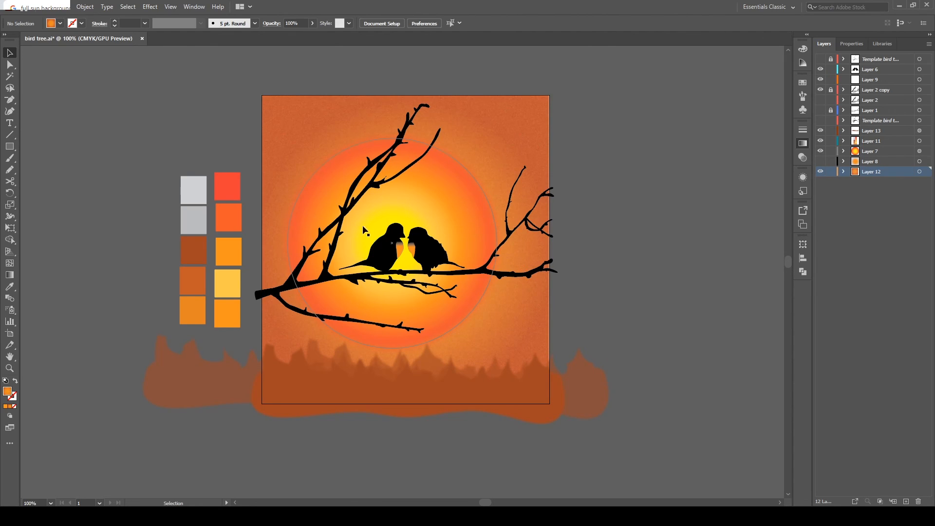
- Unlock Layer 1 and Layer 2 copy, and toggle Layer 2 copy's visibility to identify the branches, leaving it shown
left_click(830, 111)
left_click(861, 91)
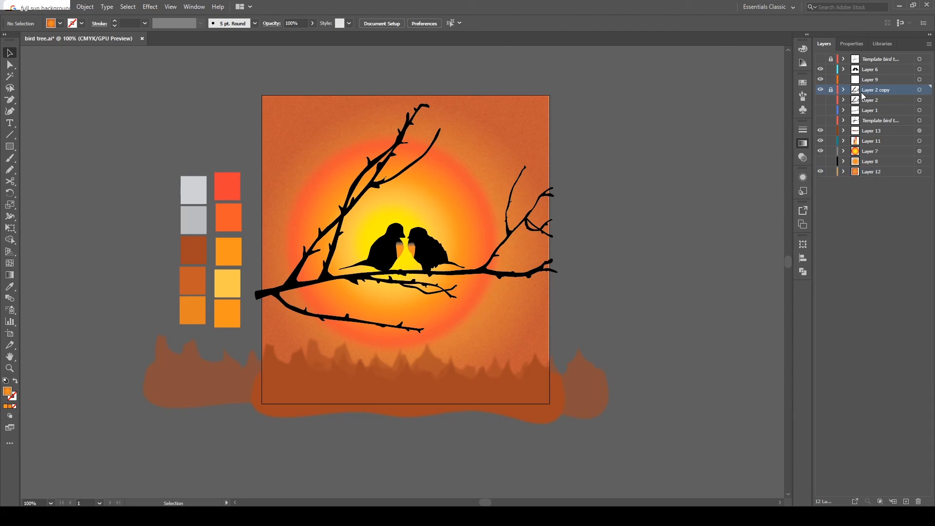
left_click(820, 90)
left_click(820, 89)
left_click(820, 90)
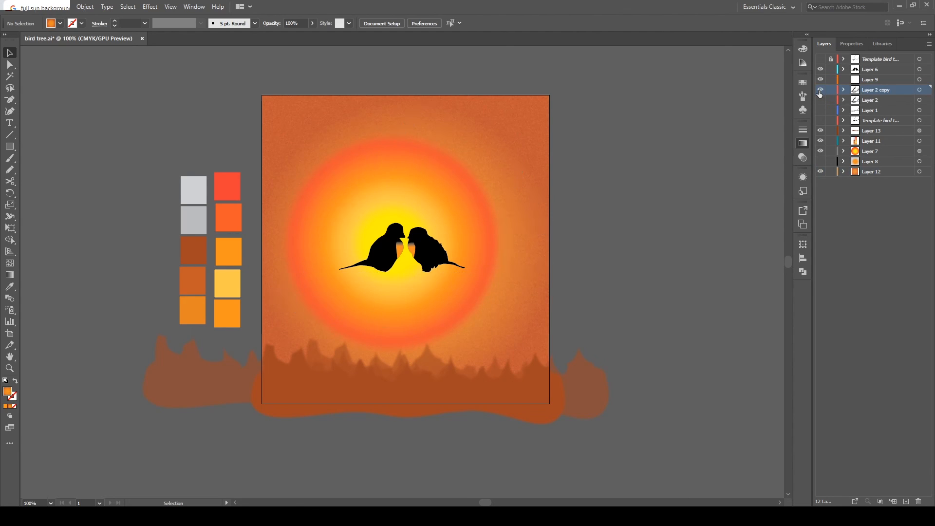
left_click(820, 89)
- Try an effect that turns the branches on Layer 2 copy dark grey, compare it with the original, and undo it
left_click(919, 89)
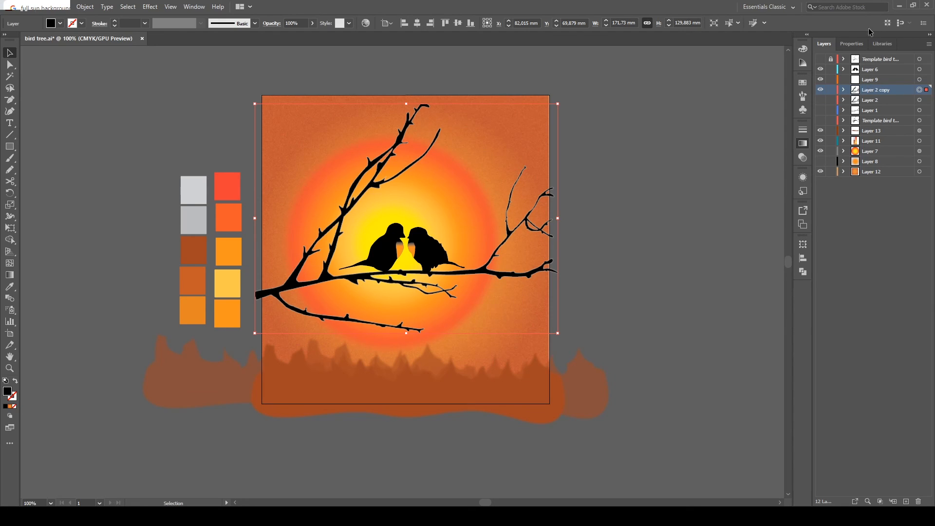
left_click(659, 265)
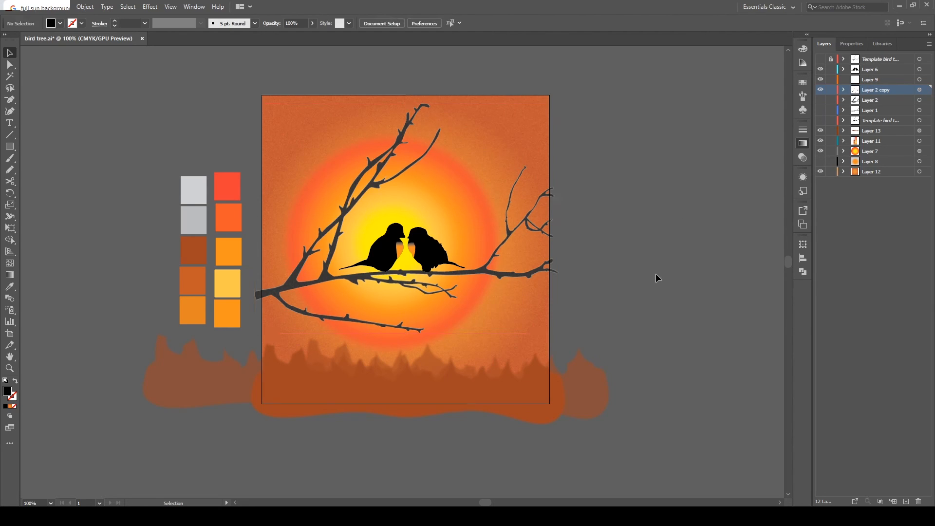
key("ctrl+z")
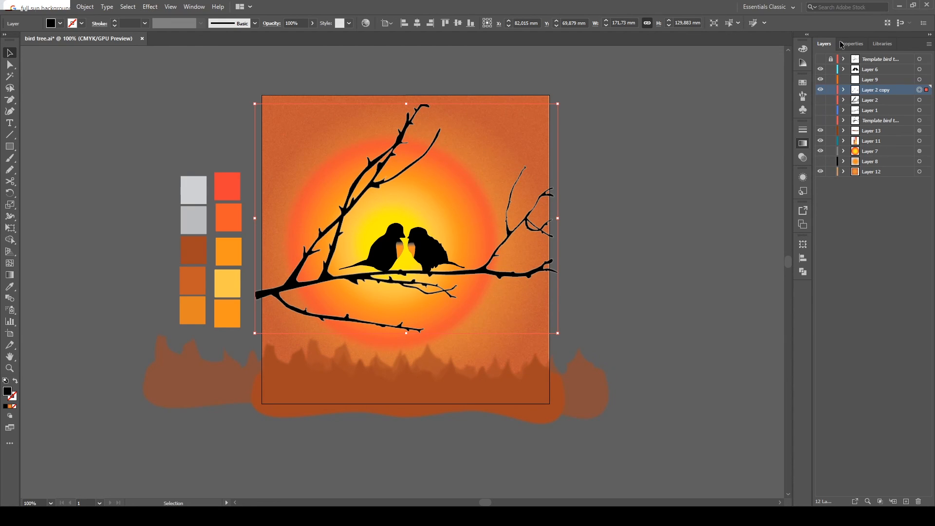
key("ctrl+shift+z")
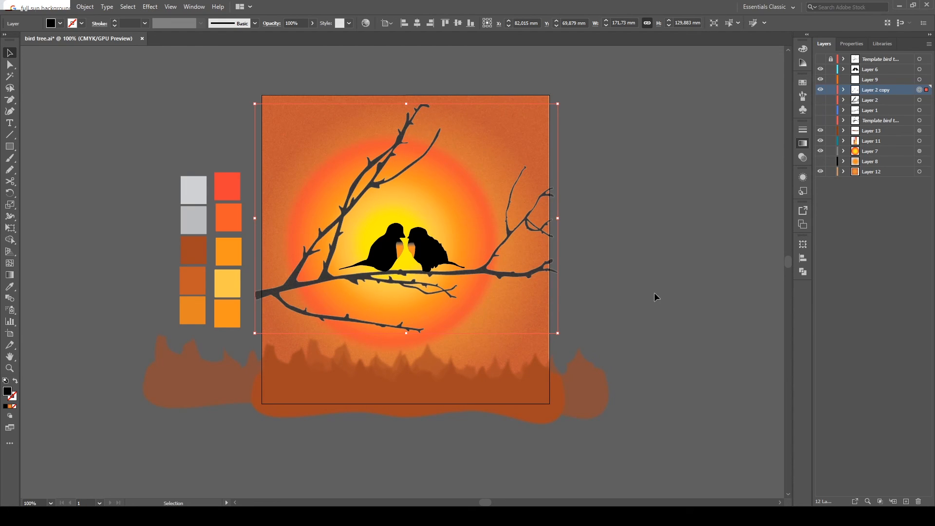
left_click(655, 297)
key("ctrl+z")
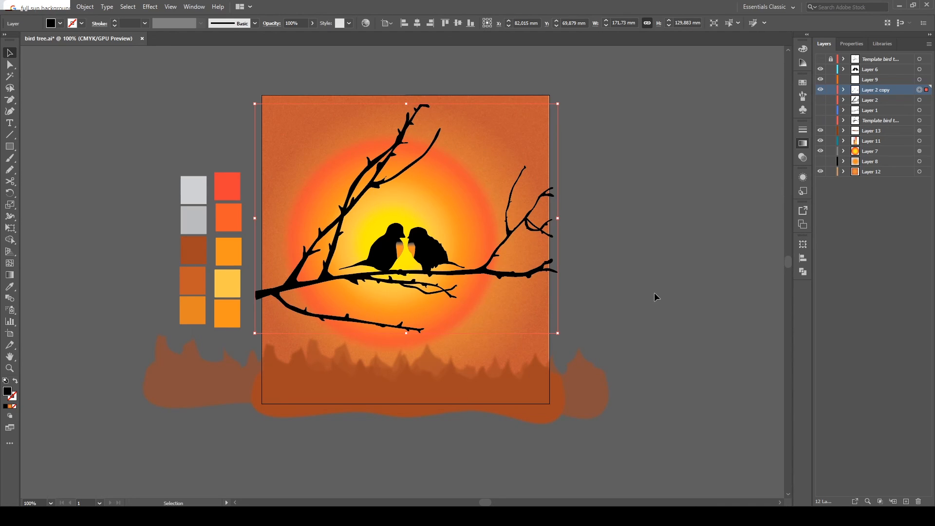
left_click(385, 250)
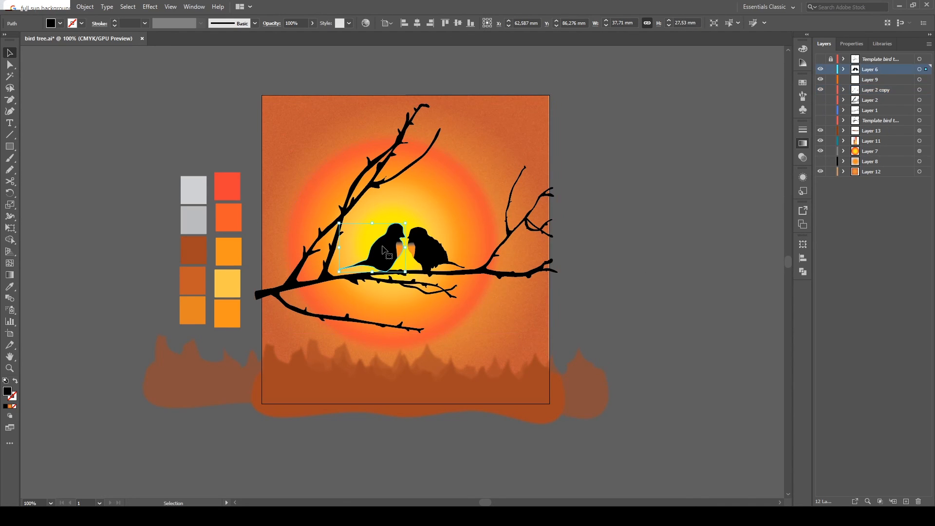
left_click(599, 263)
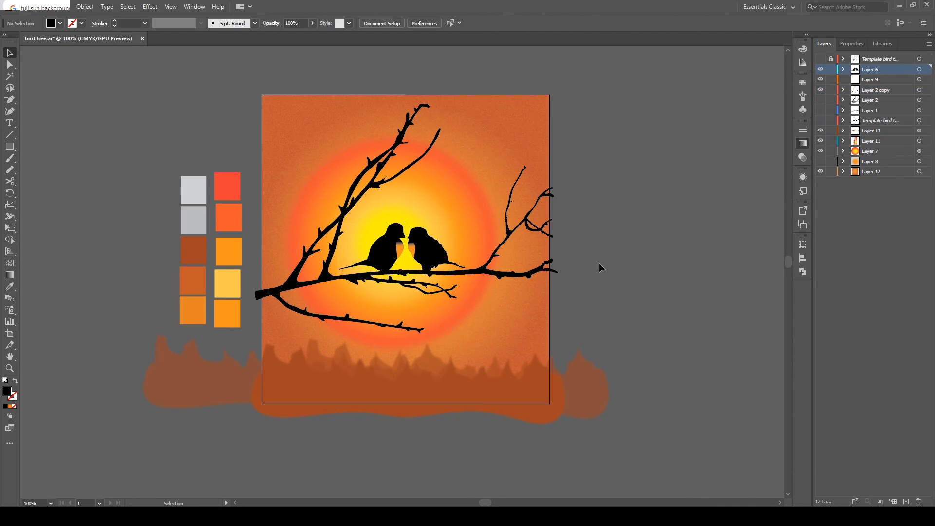